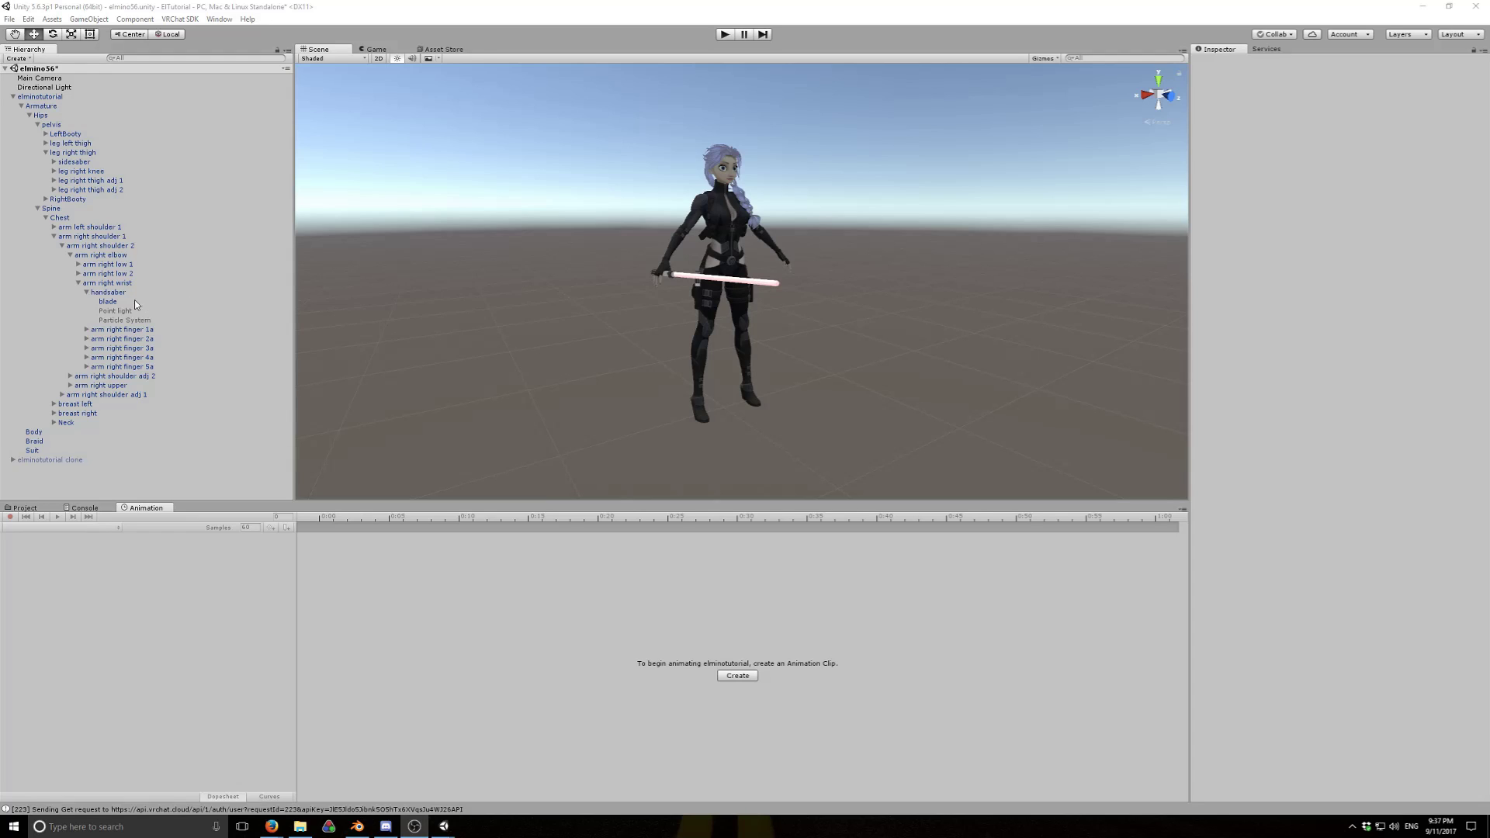
Deactivate the blade object and its parent handsaber under the avatar's right wrist
click(108, 302)
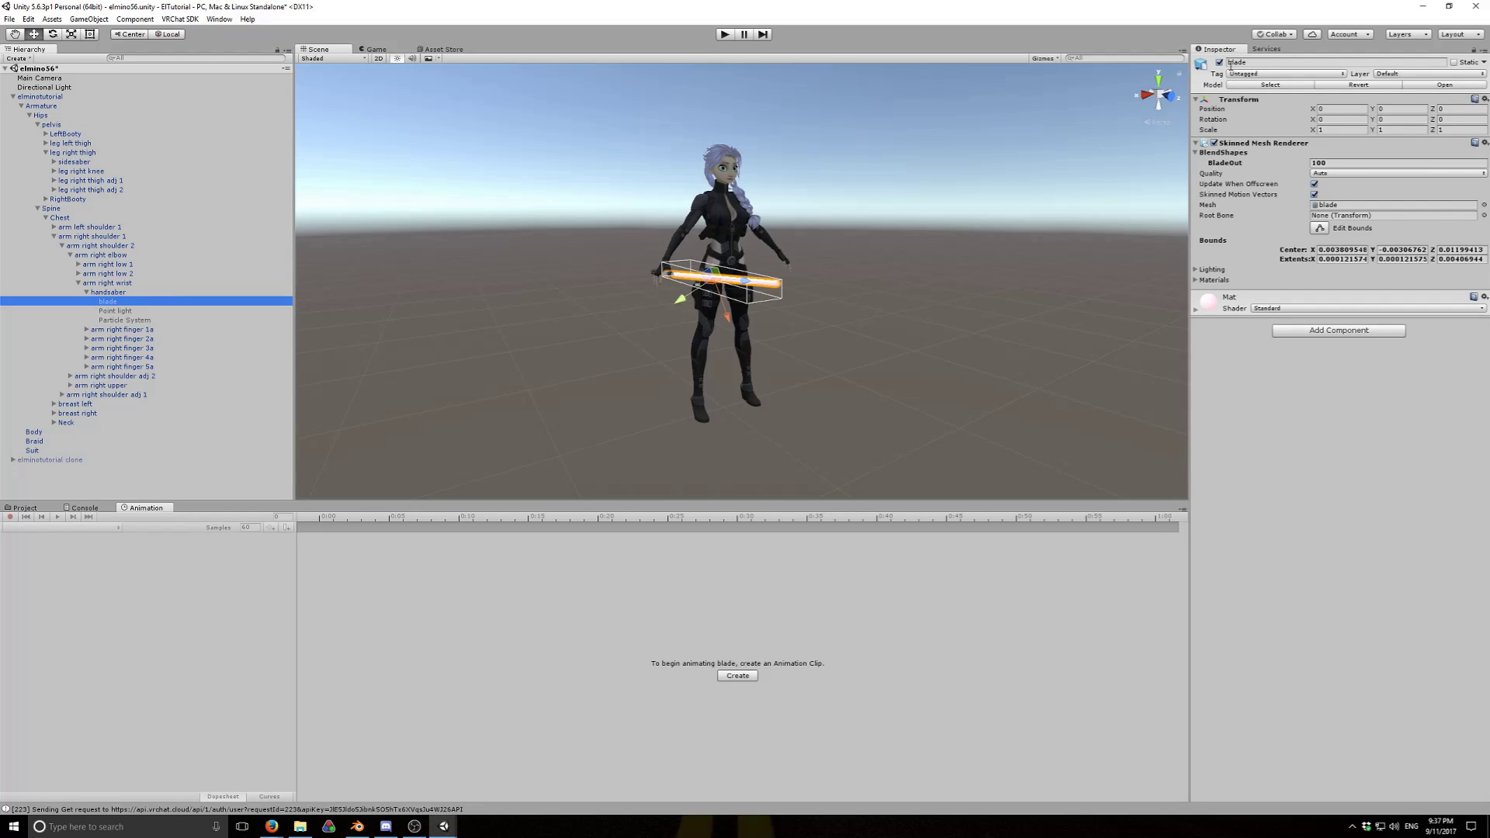
click(1220, 64)
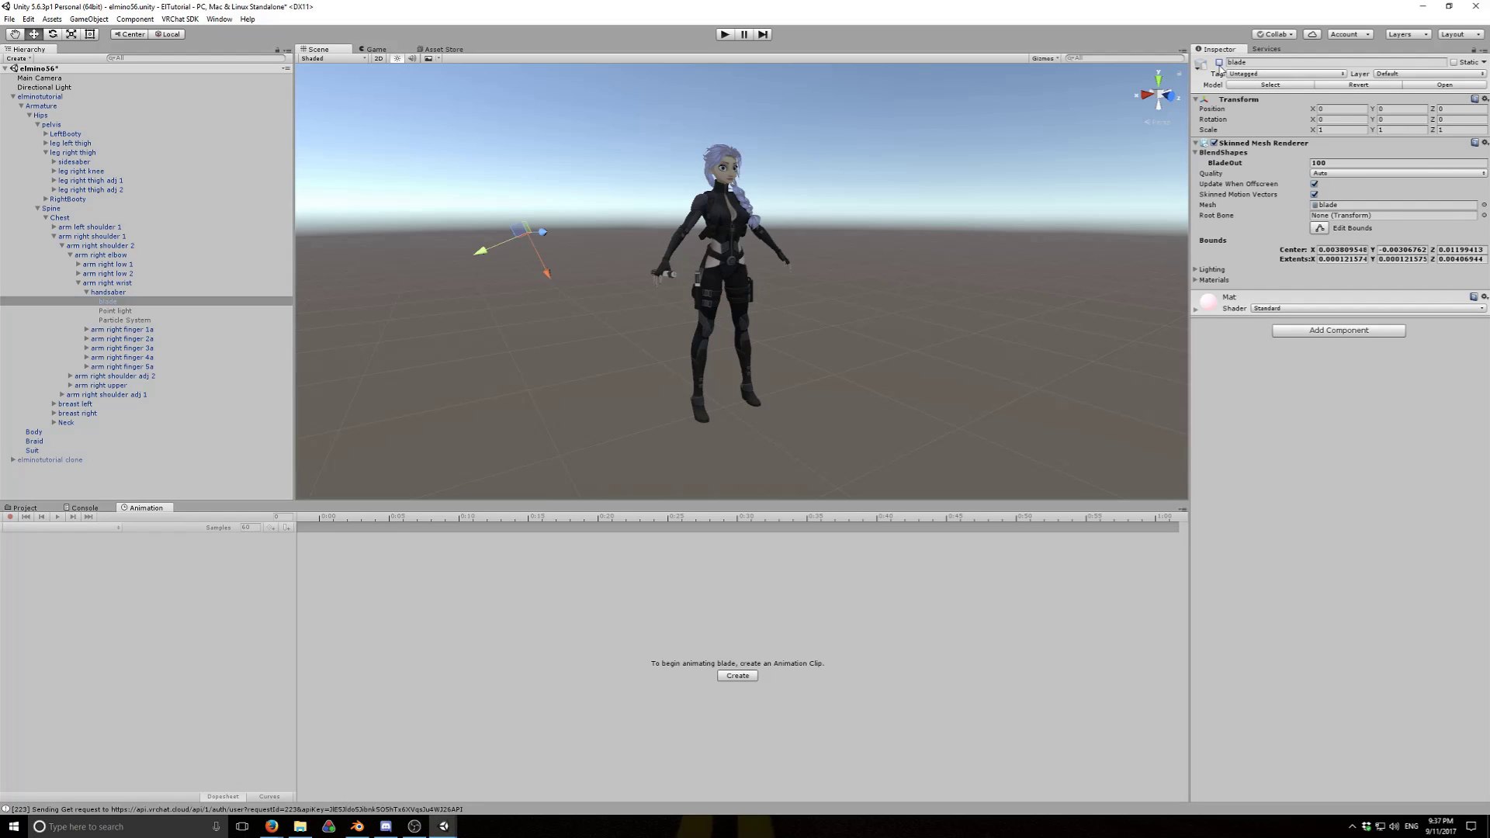
click(115, 295)
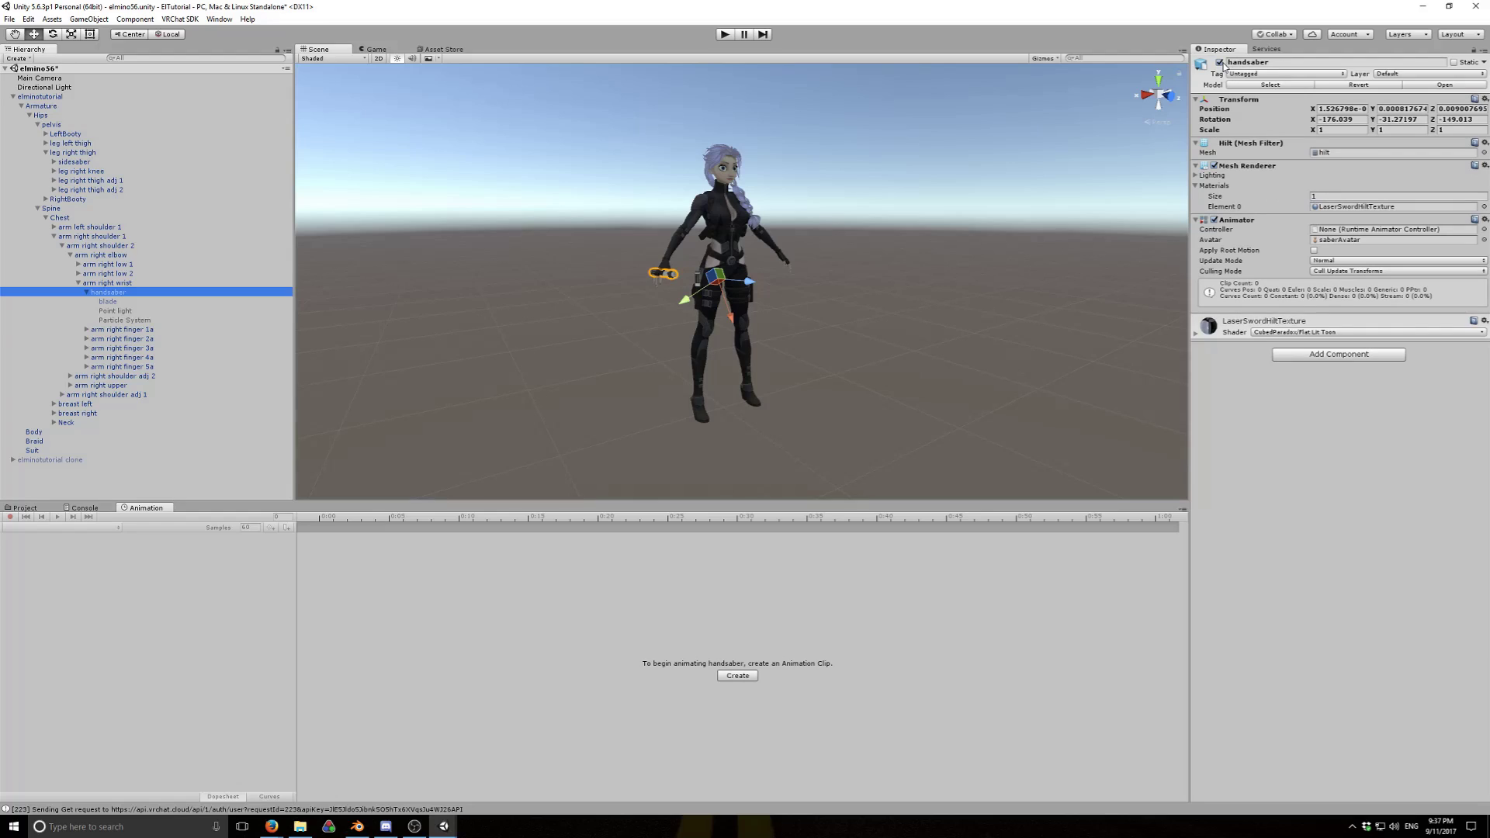
click(1219, 63)
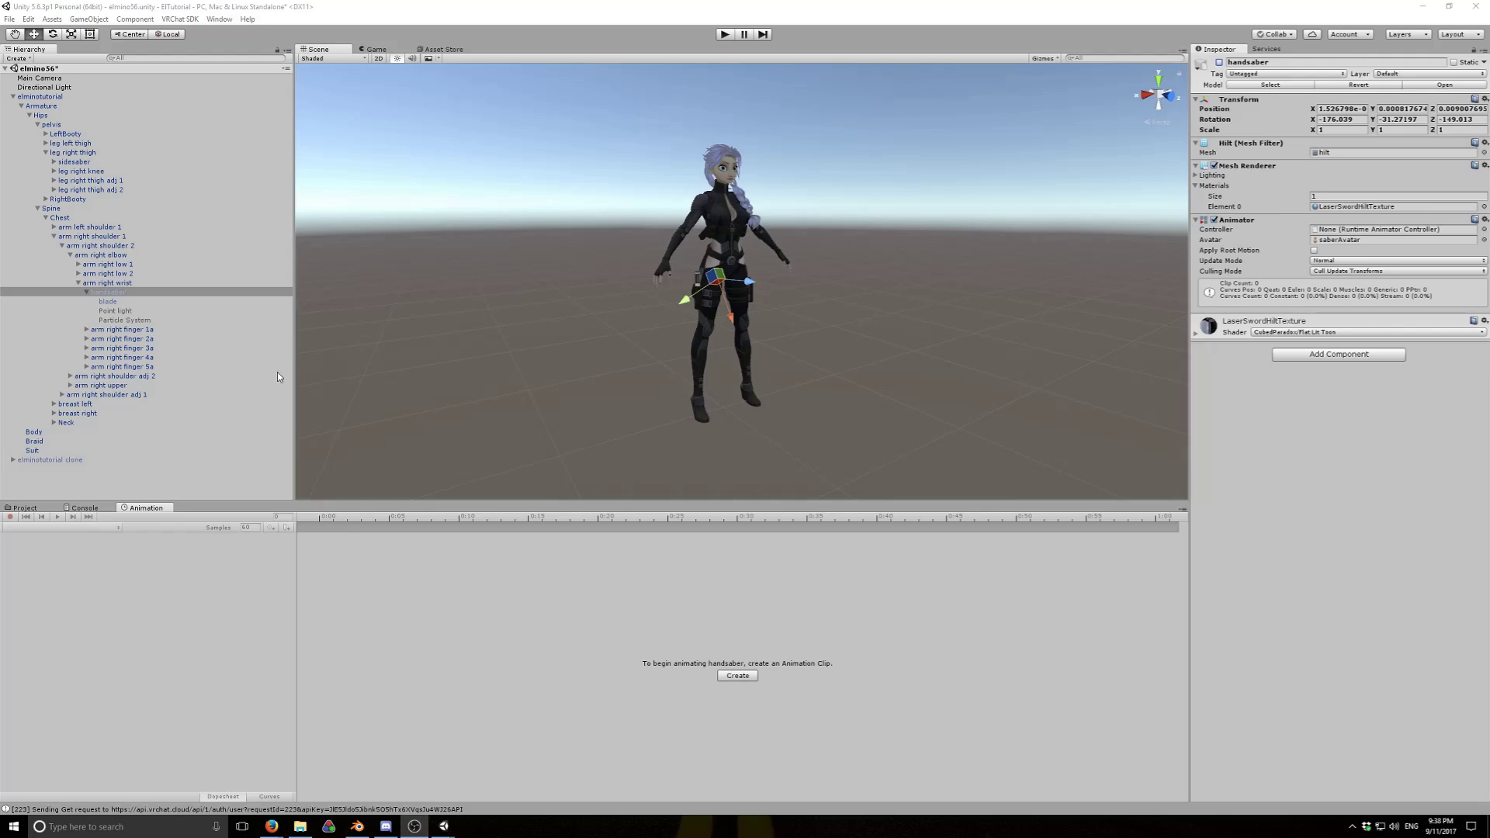
Collapse the elminotutorial hierarchy and duplicate the whole avatar
click(14, 98)
click(35, 96)
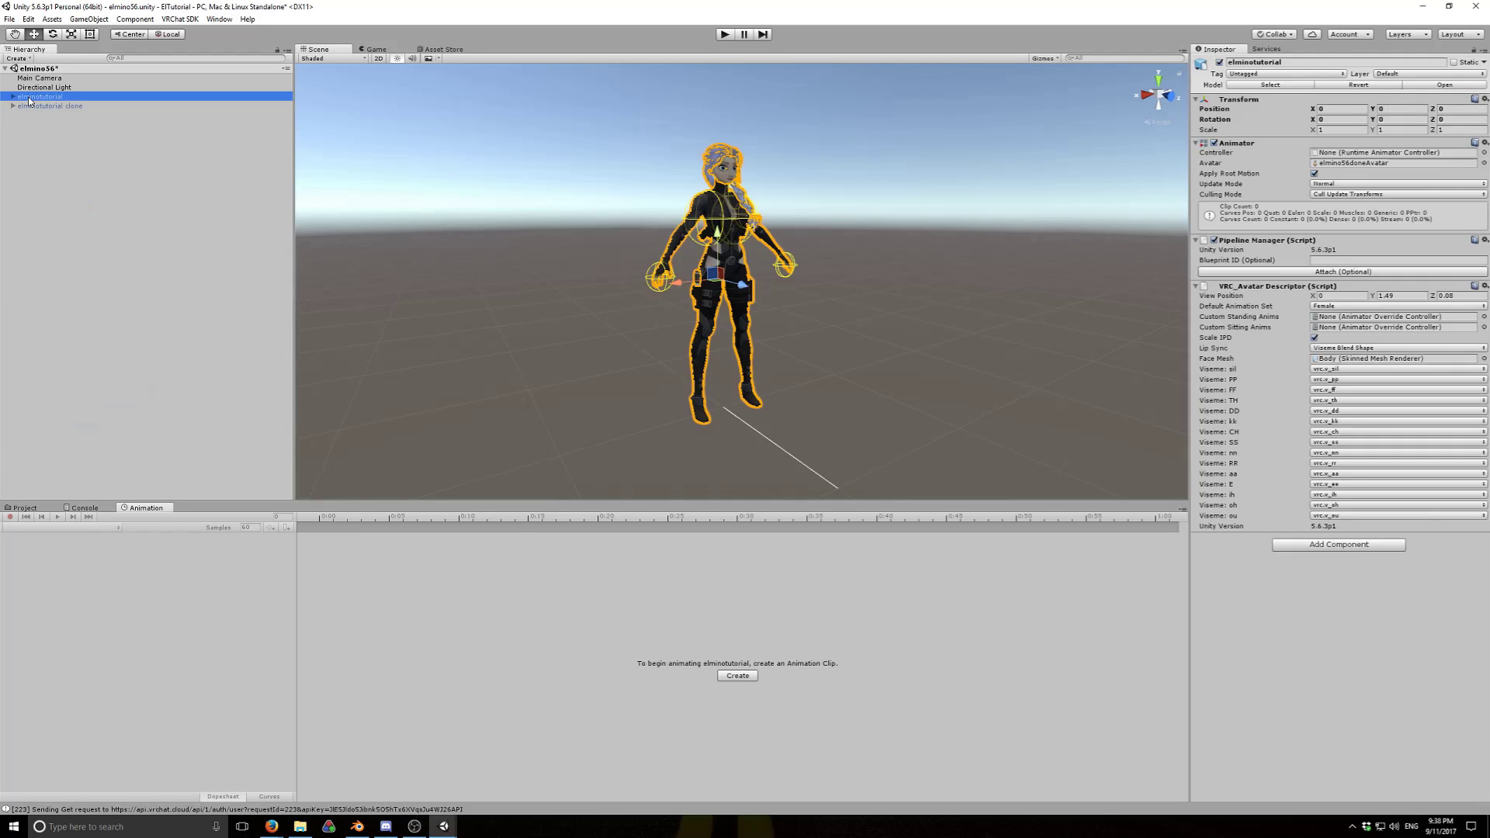
right_click(30, 96)
click(63, 147)
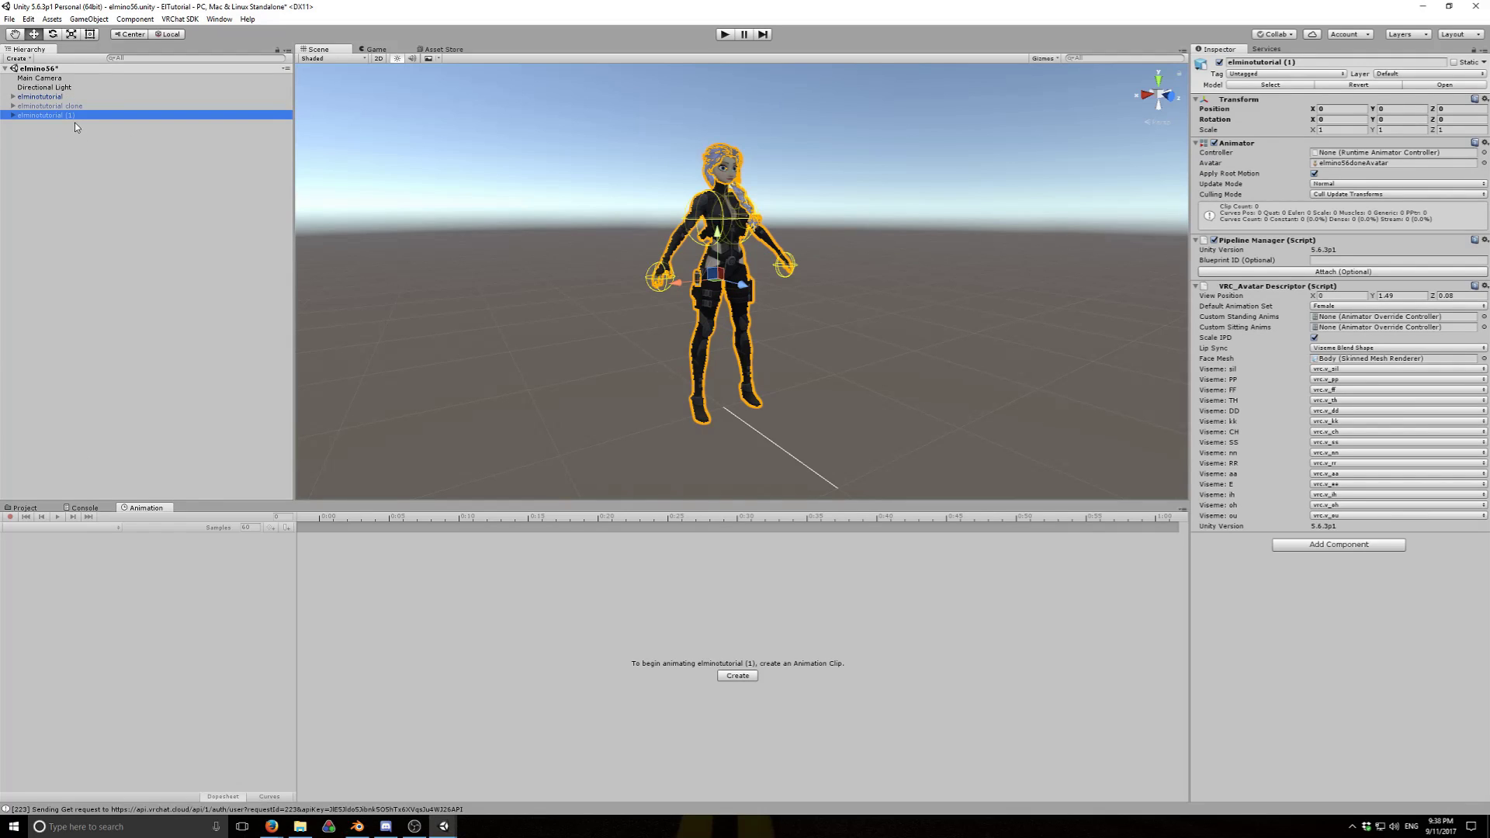
Rename the duplicated avatar as "elminotutorial clone2"
double_click(73, 114)
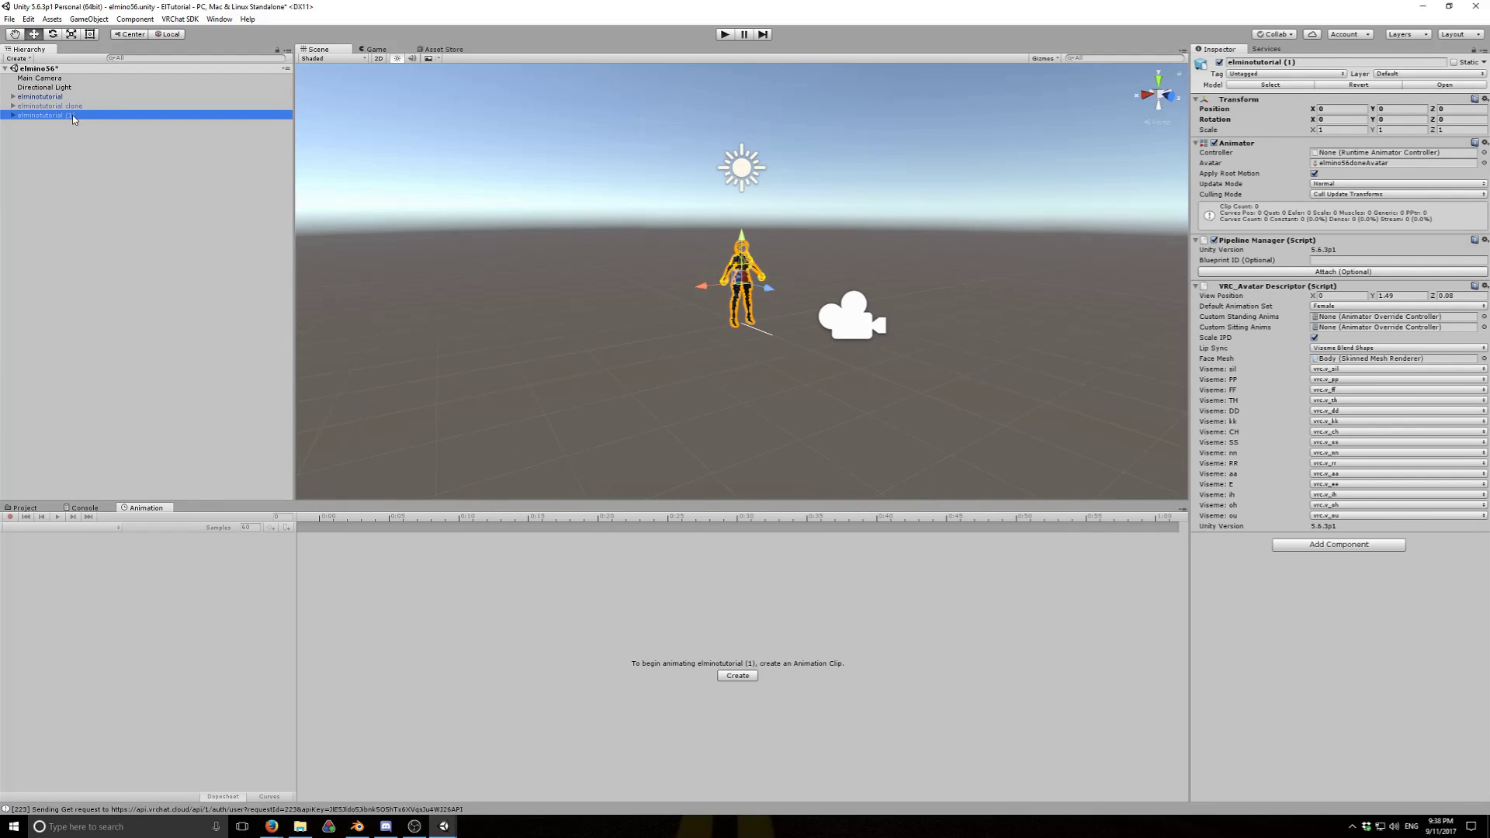
right_click(71, 115)
click(118, 153)
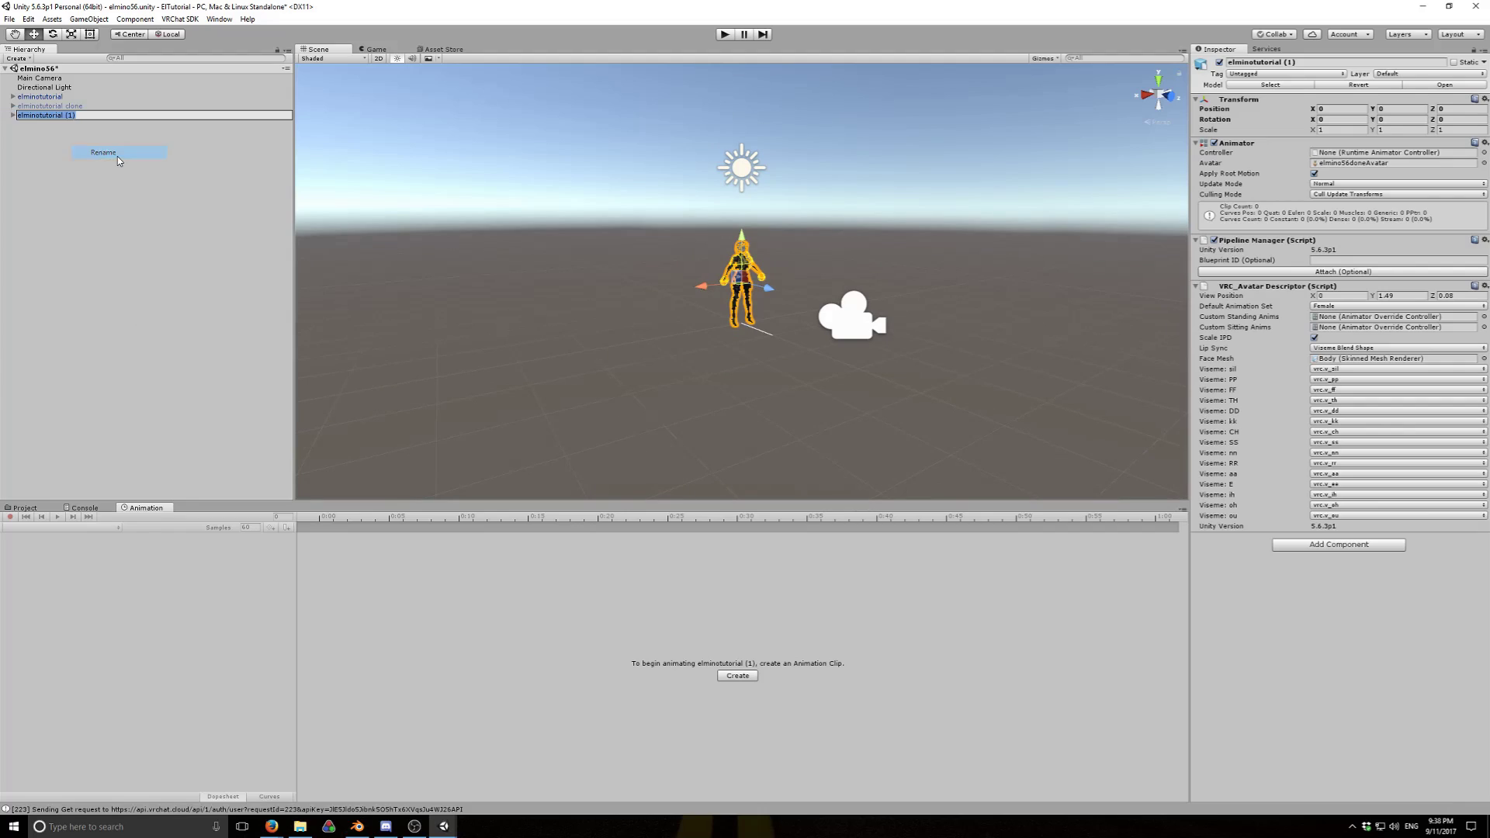
key(End)
key(BackSpace)
text(clone2)
key(Return)
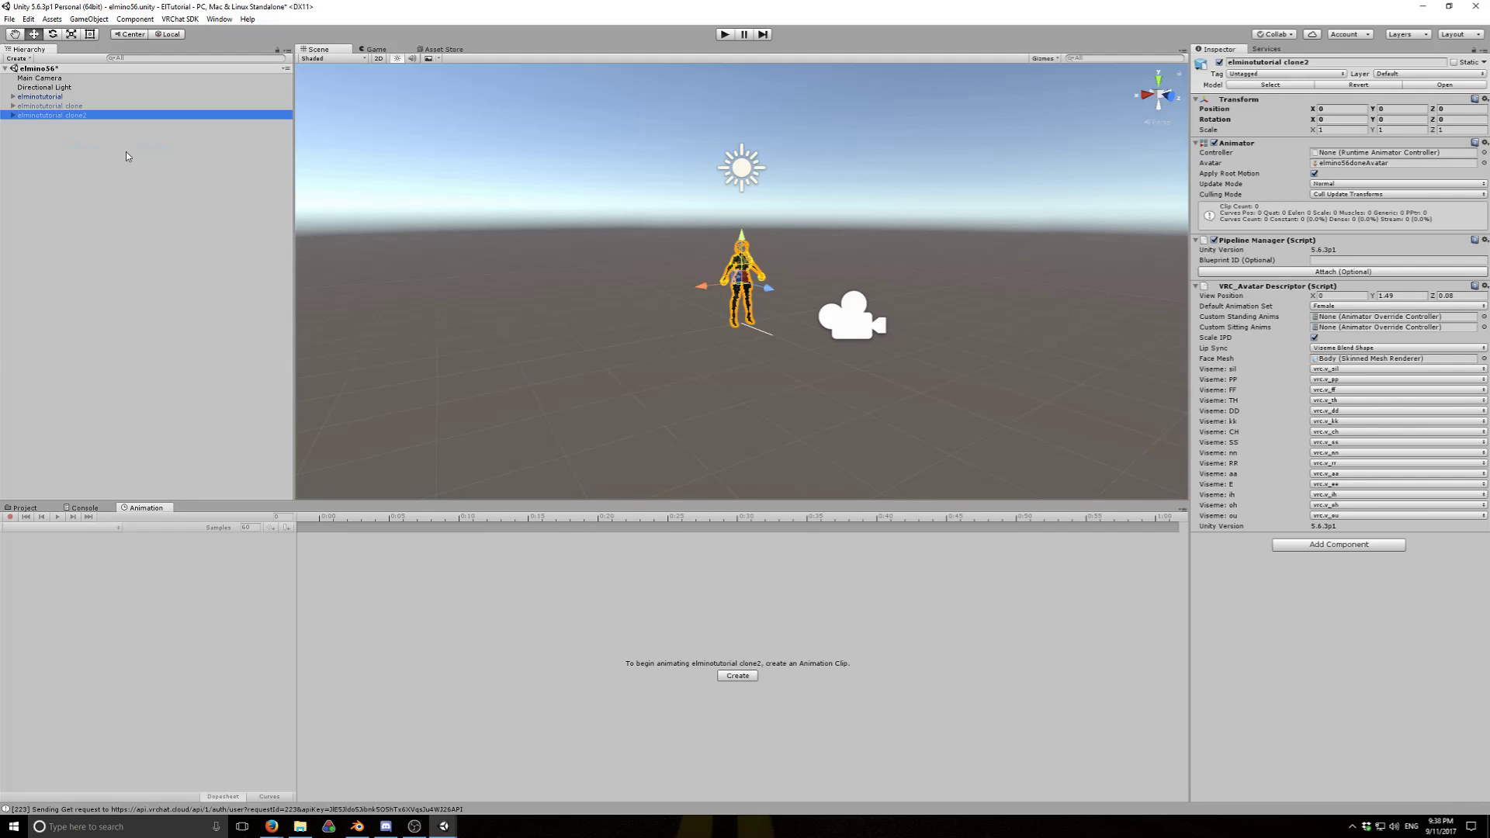
Deactivate the original elminotutorial avatar so that only the clone2 copy is shown in the scene
key(f)
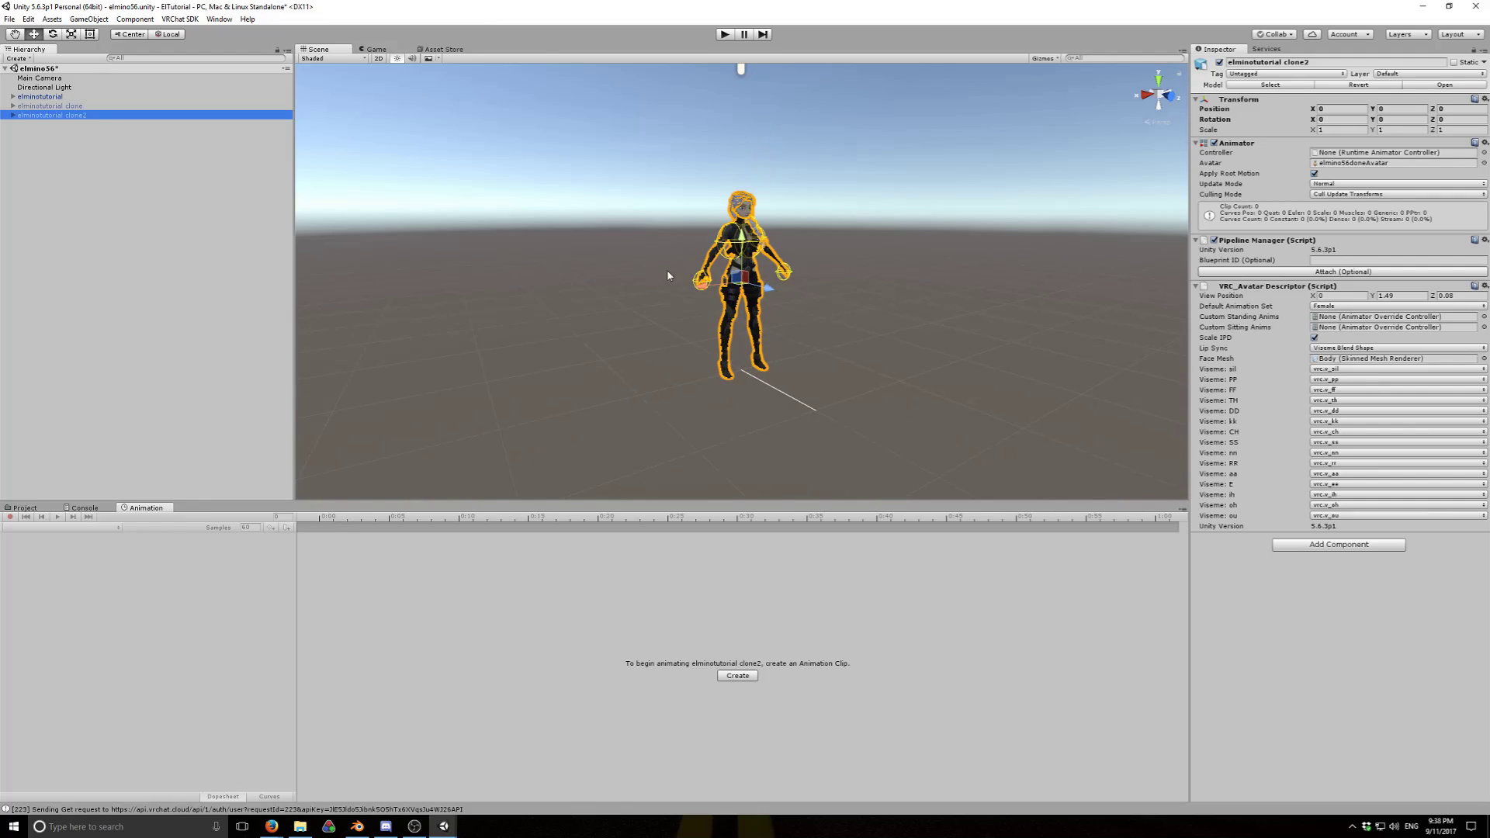
click(28, 98)
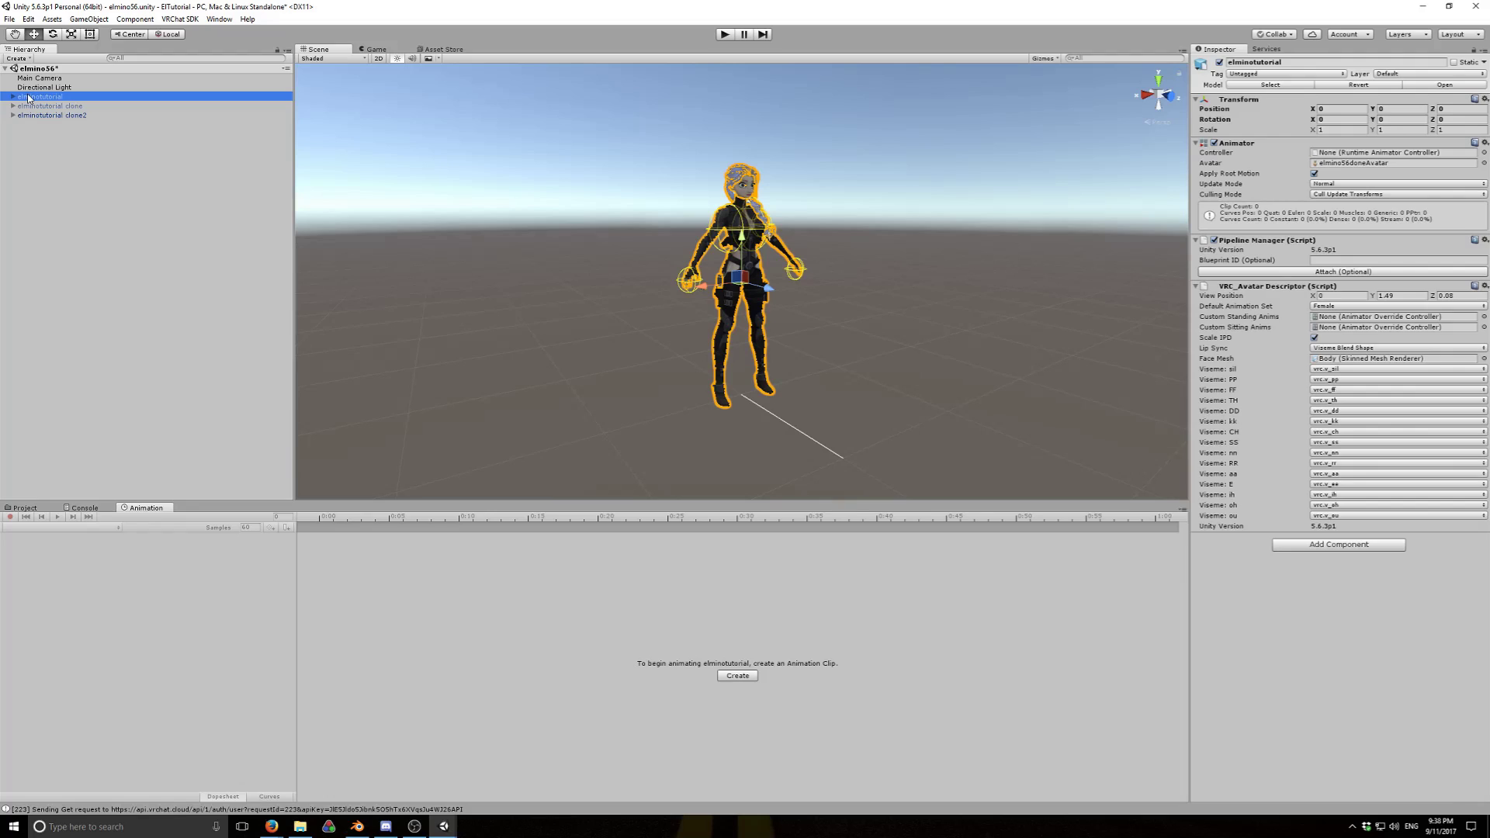
click(1220, 62)
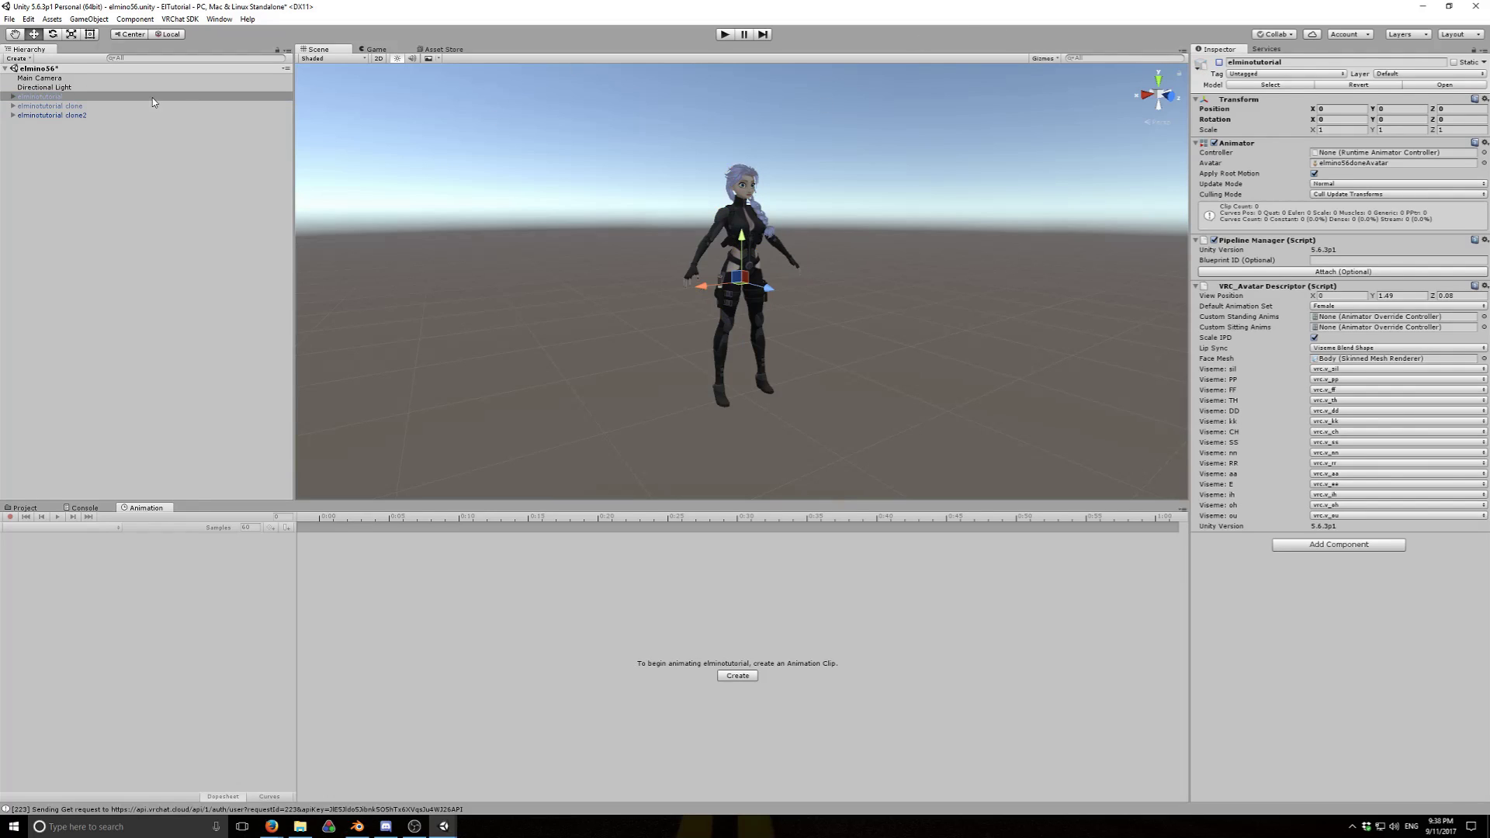
Create an animation clip named "sabertutorial" for elminotutorial clone2 in the Elmino assets folder
click(39, 117)
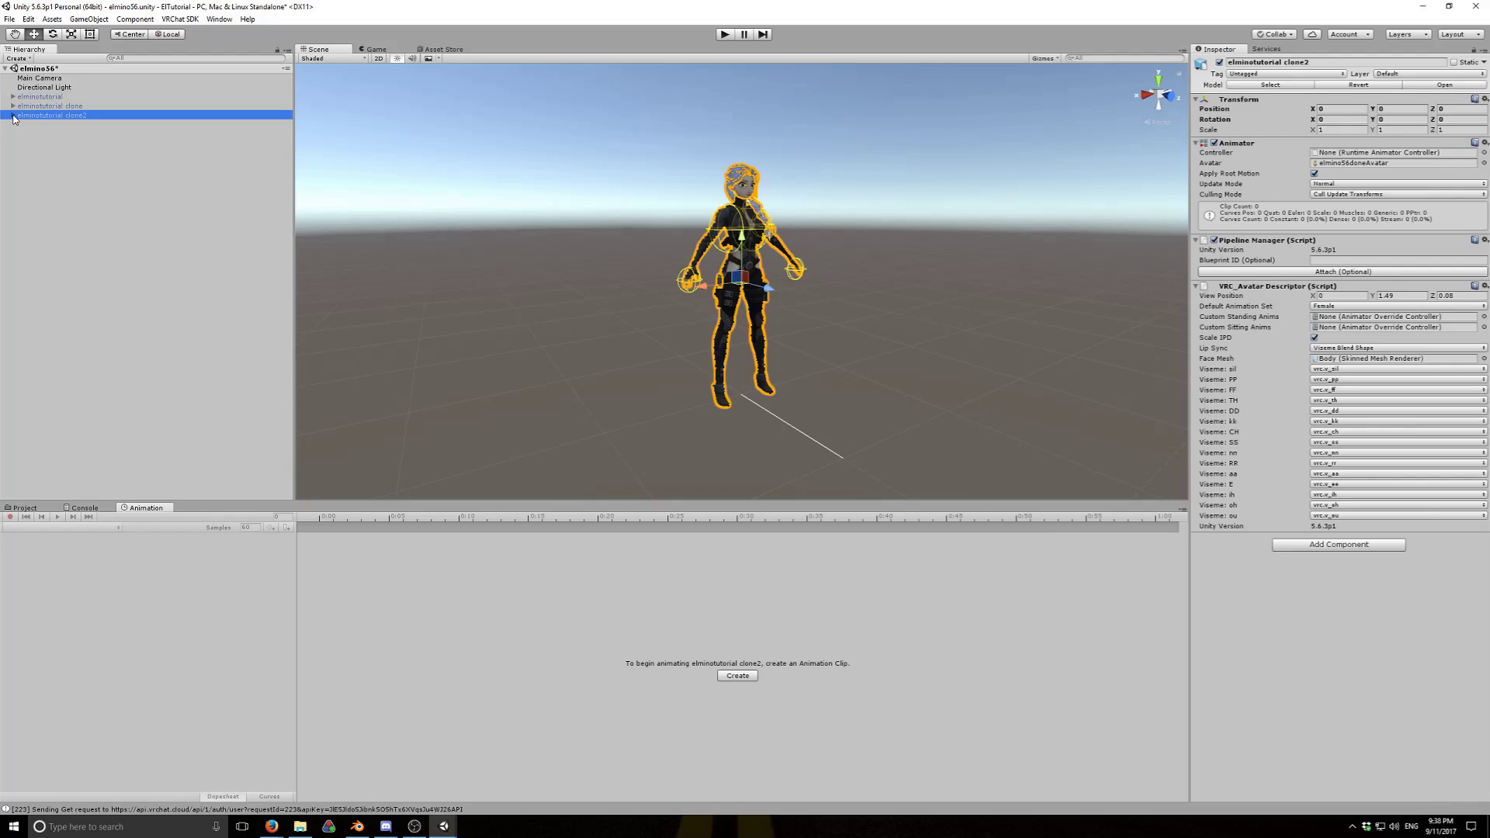
click(12, 116)
click(742, 678)
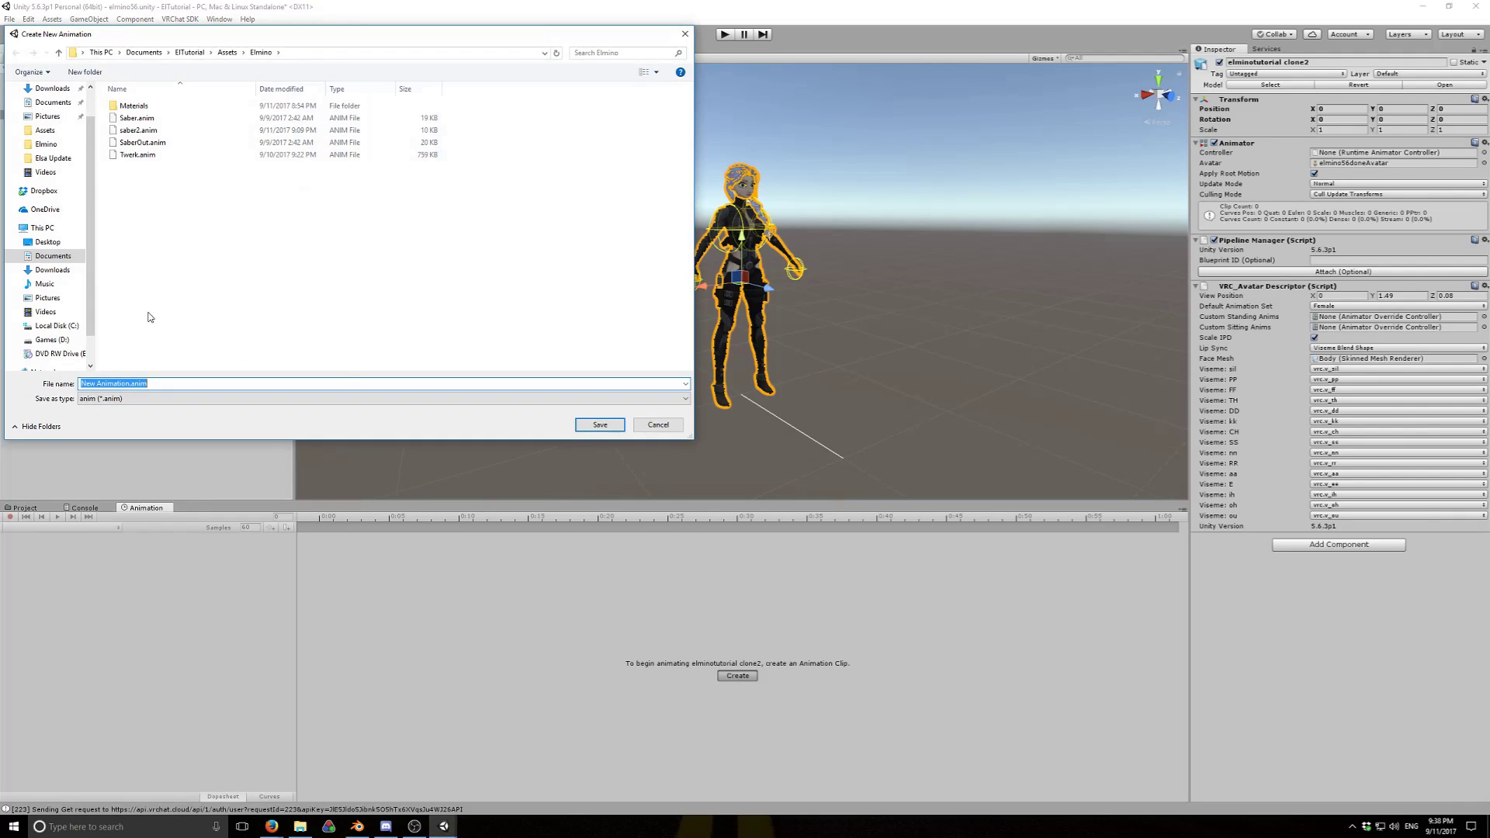
text(sa)
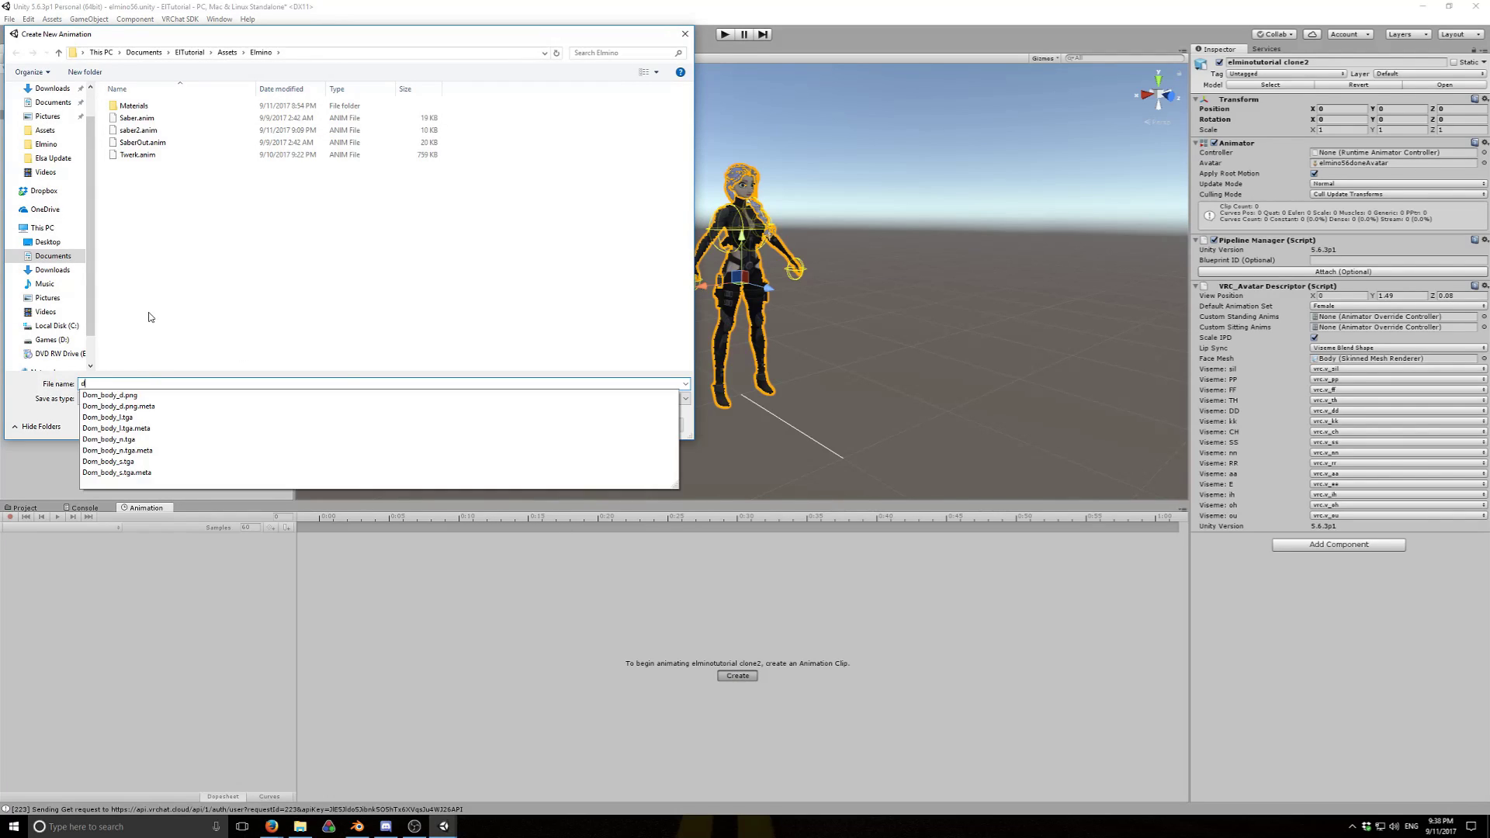
text(bertutorial)
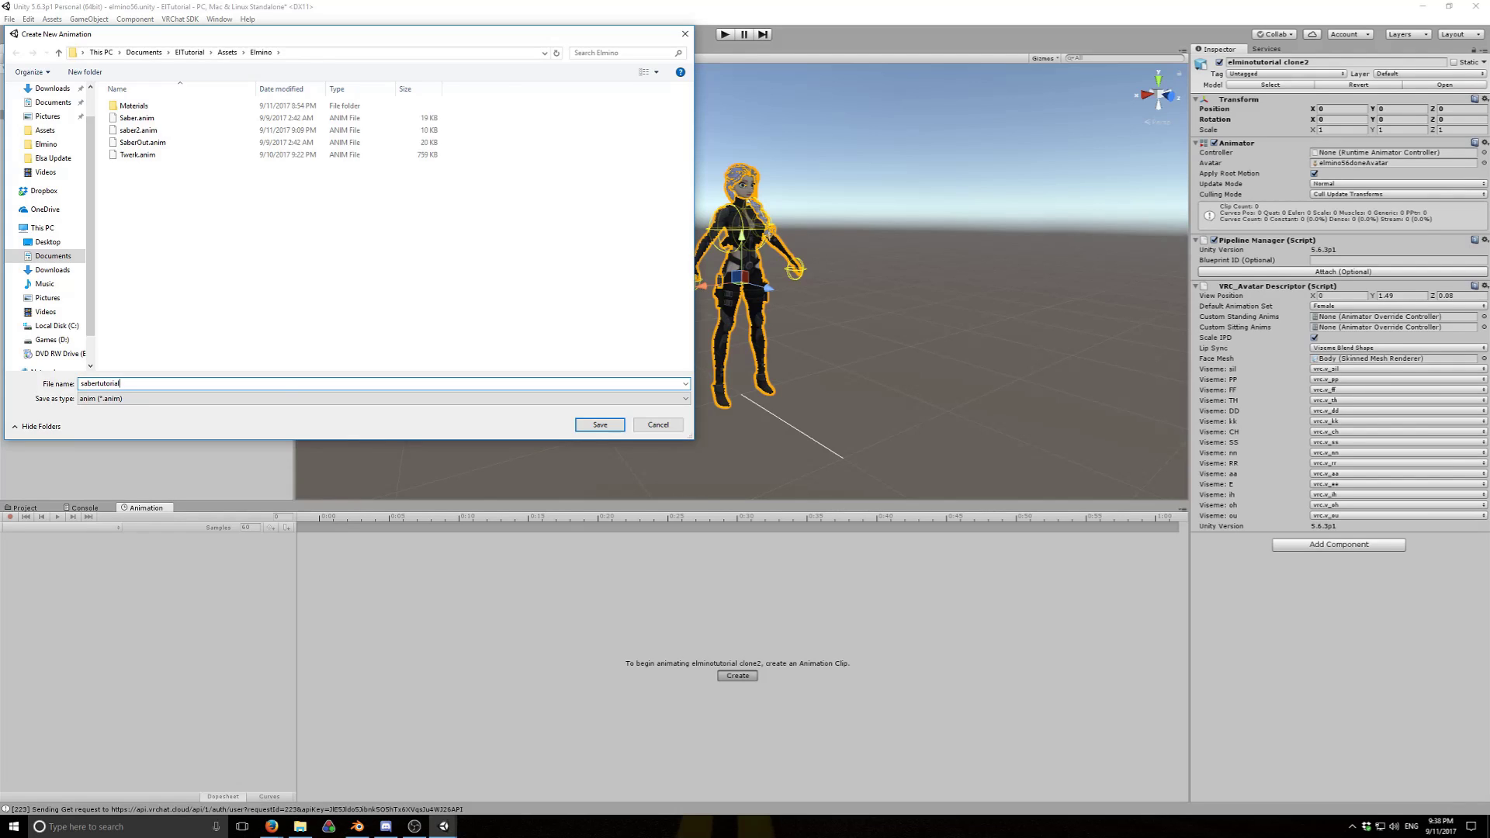
key(Return)
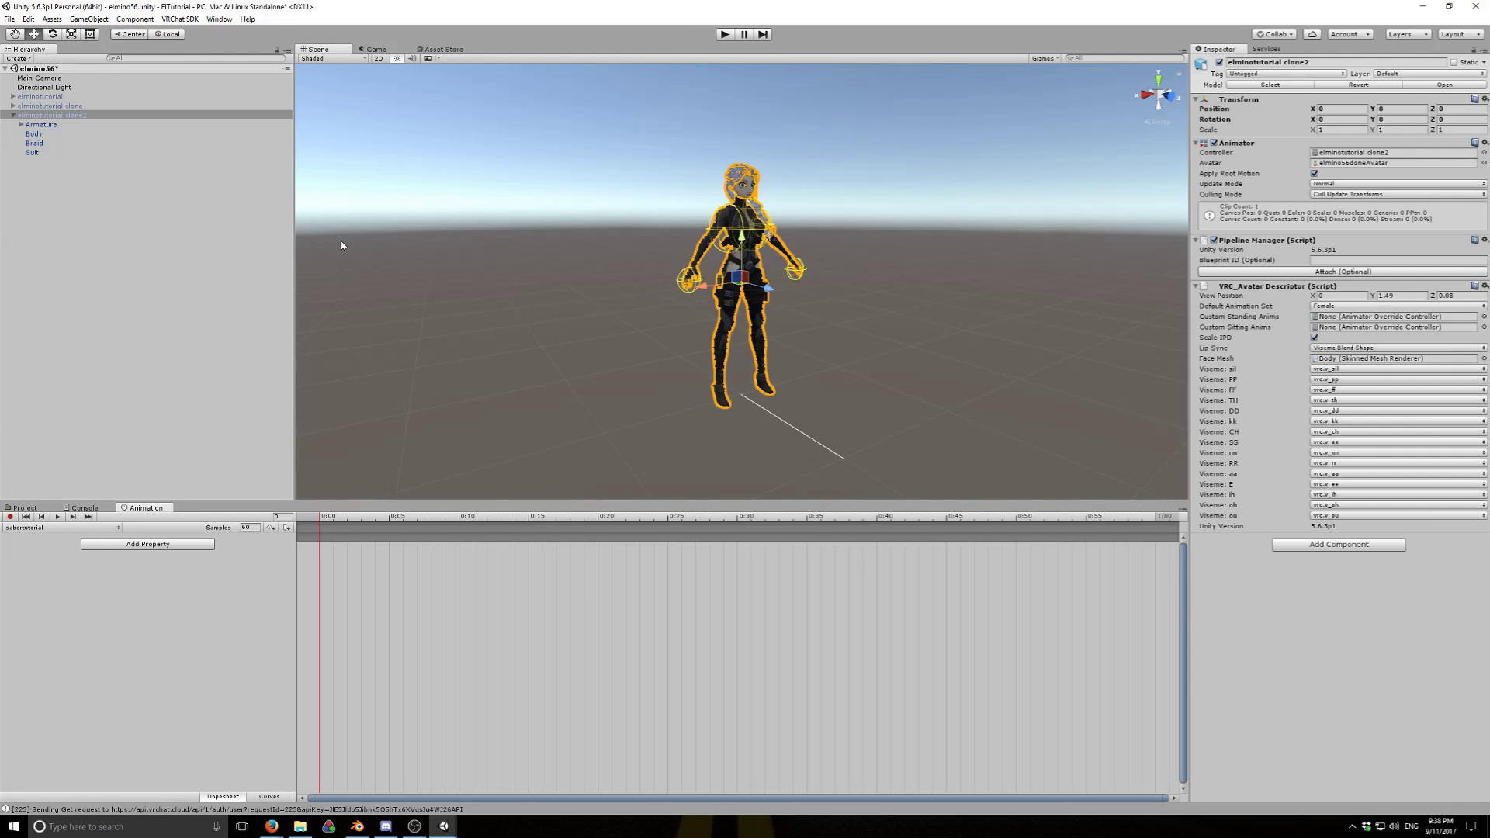
Add the Is Active property of sidesaber, found in the armature under pelvis and leg right thigh, to the animation
click(207, 546)
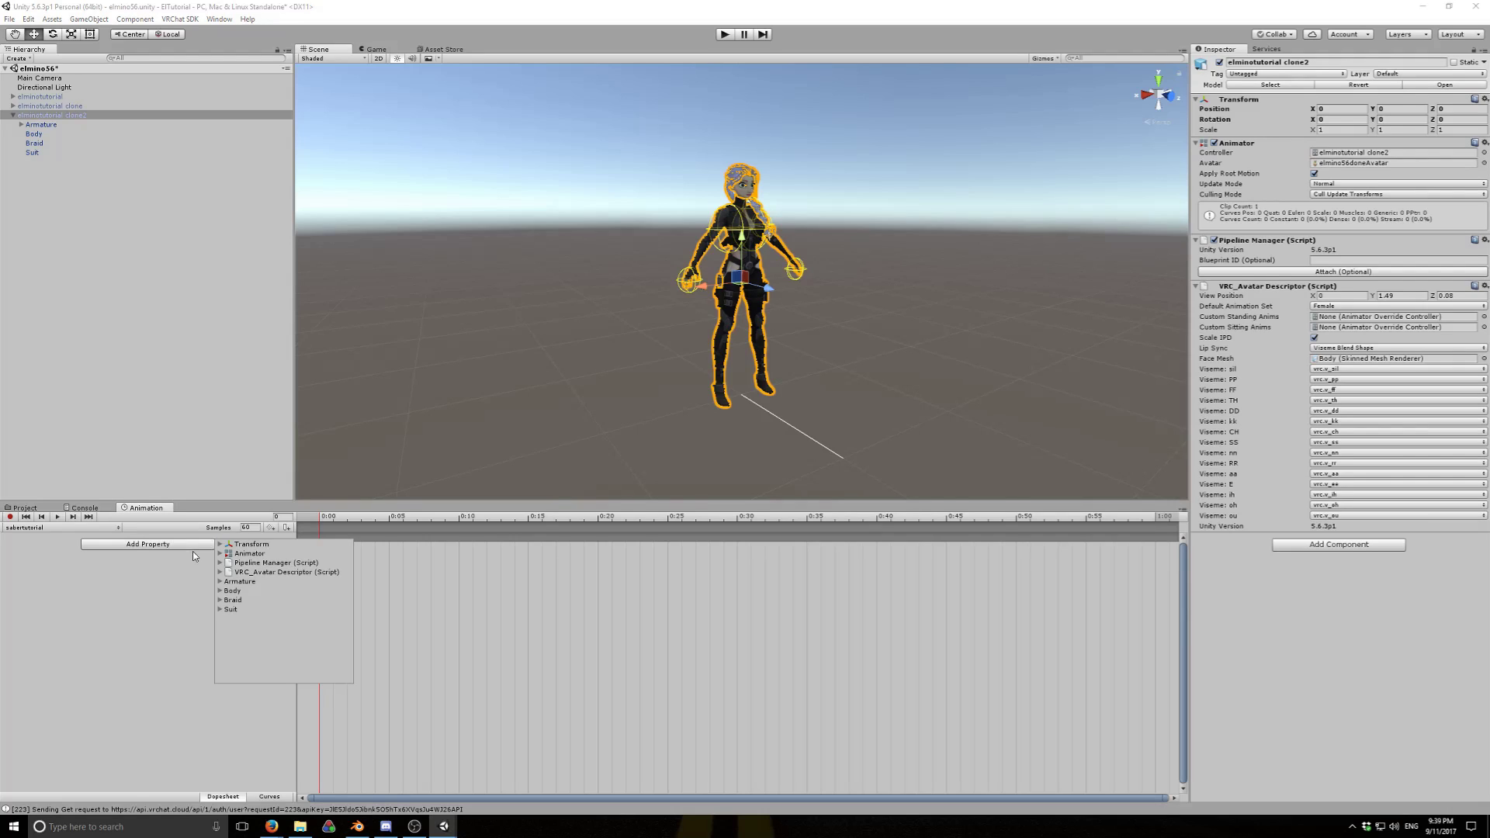
click(220, 582)
click(228, 610)
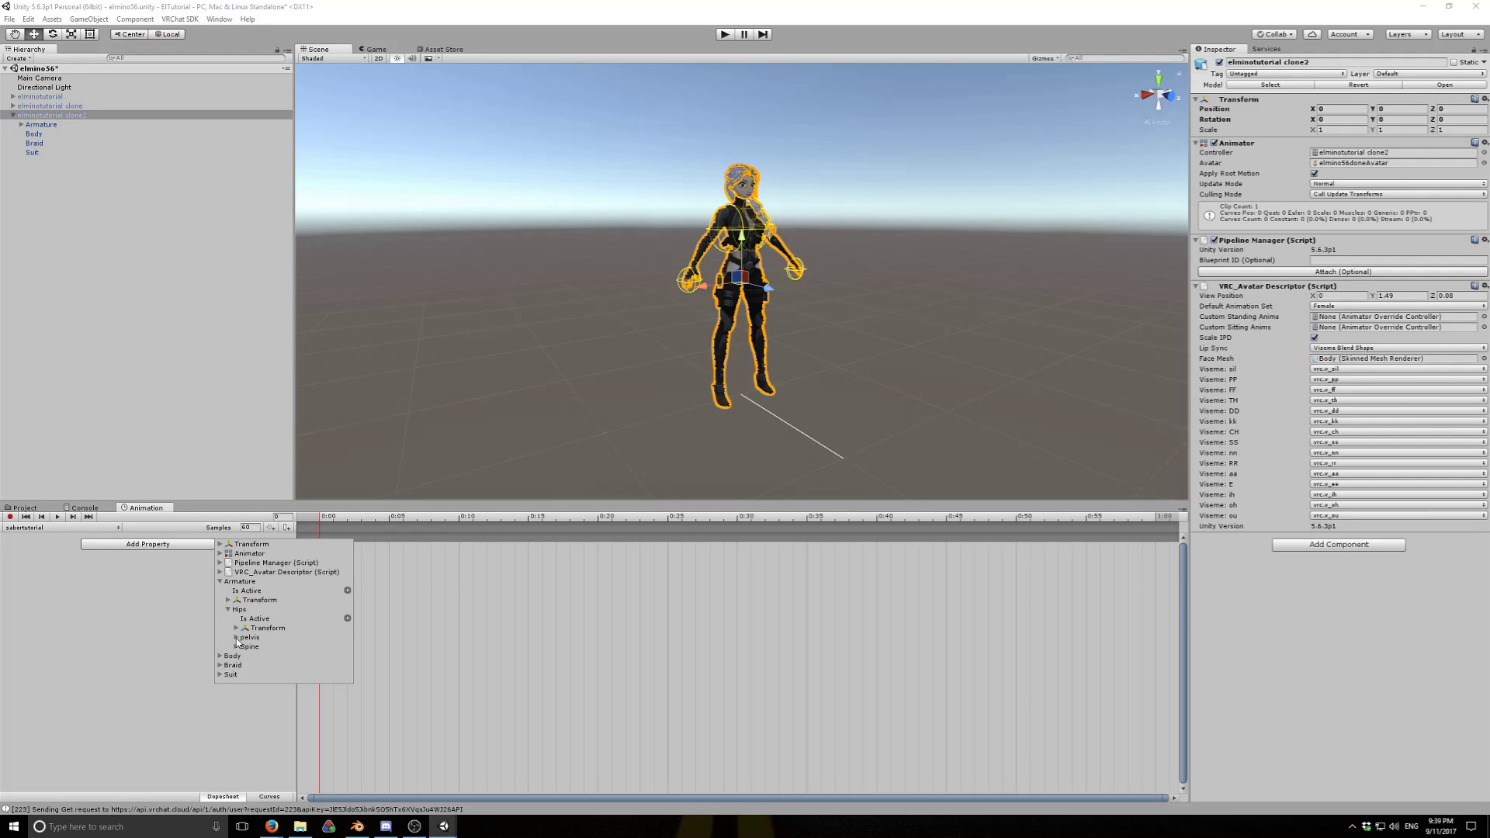
click(237, 638)
scroll(249, 648, down, 1)
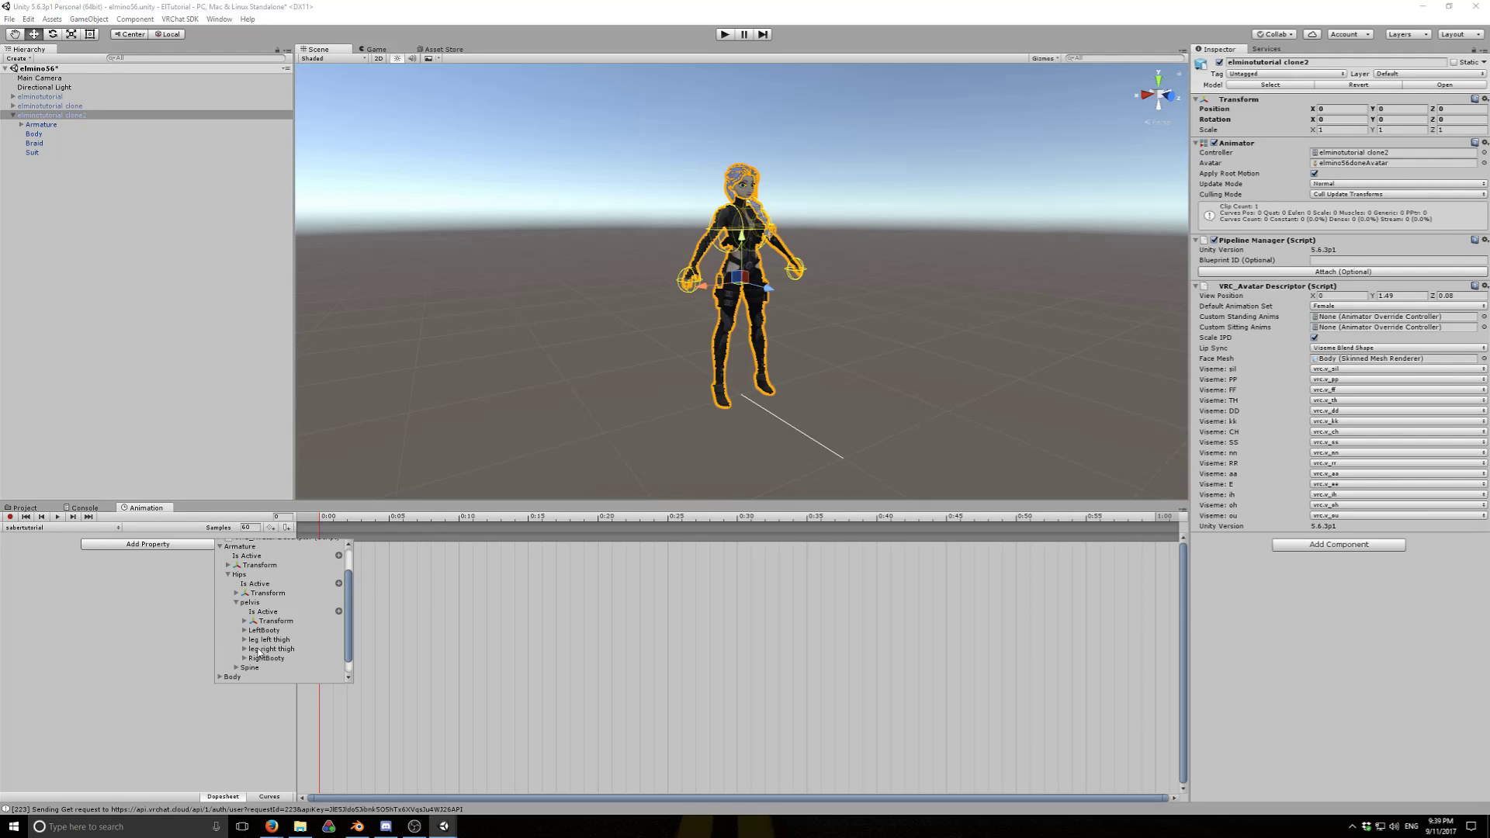
click(245, 649)
scroll(264, 644, down, 3)
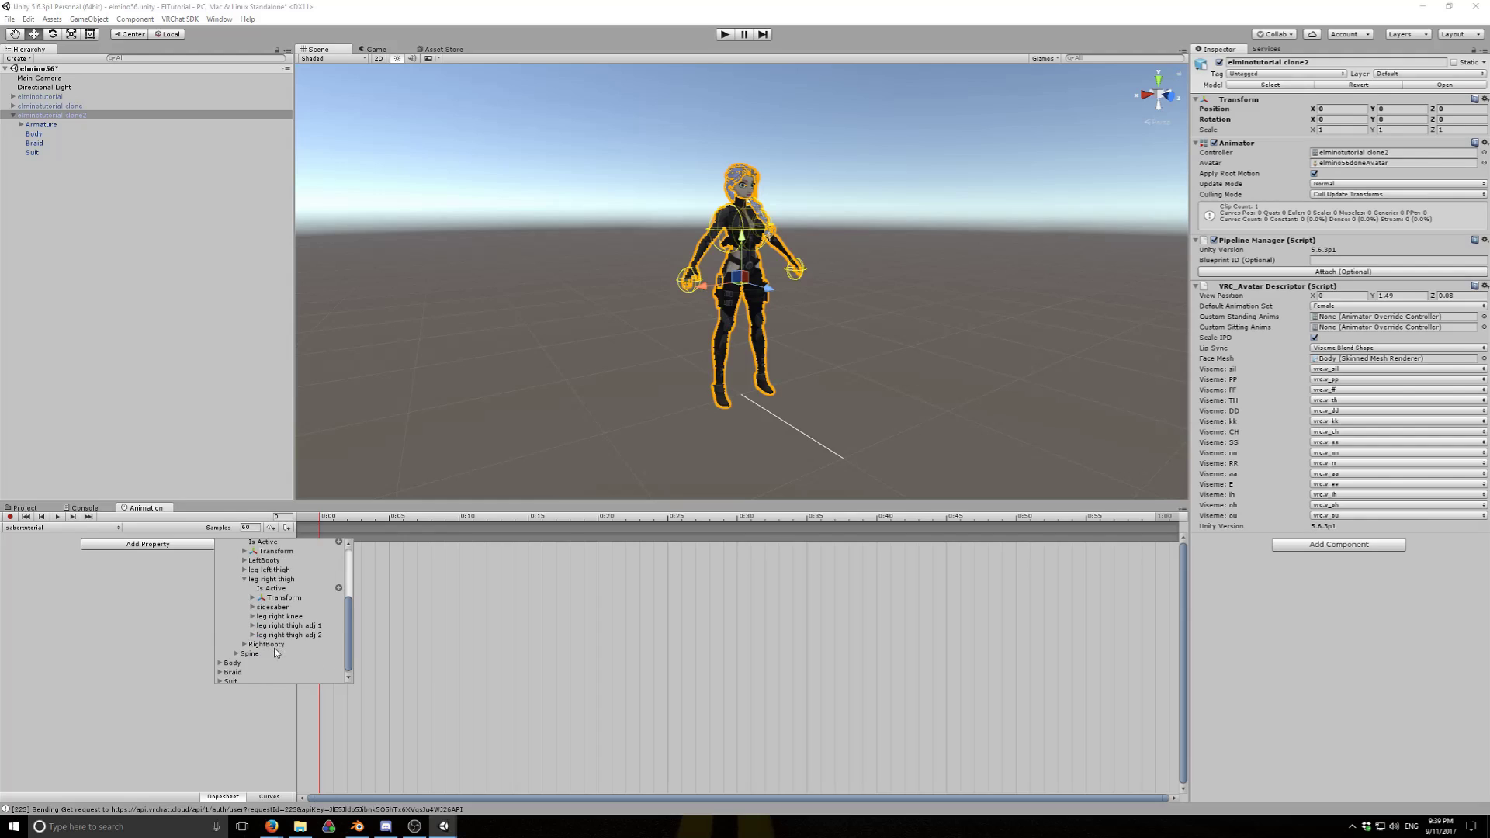
click(253, 607)
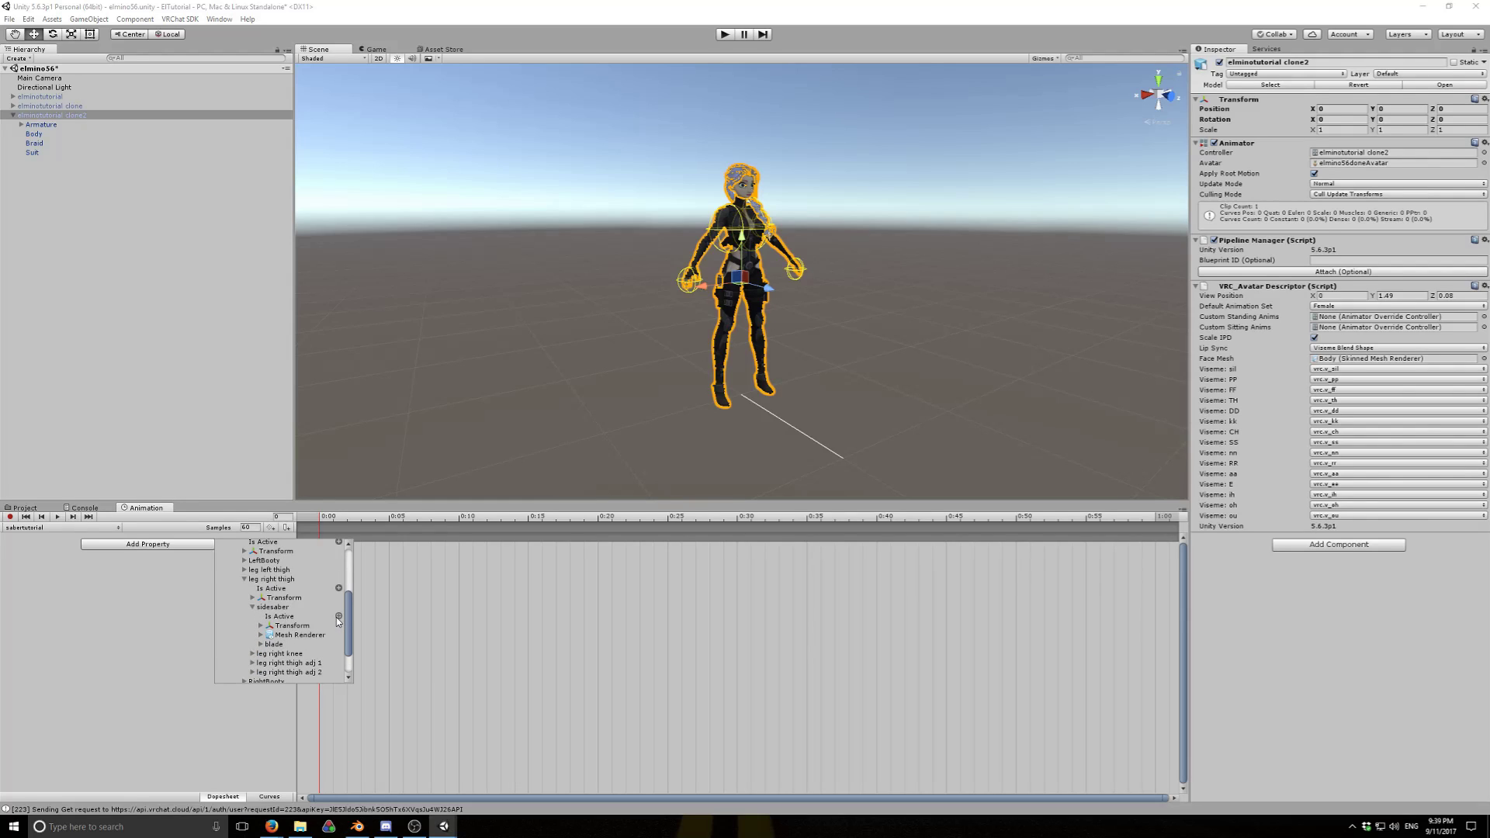
click(338, 616)
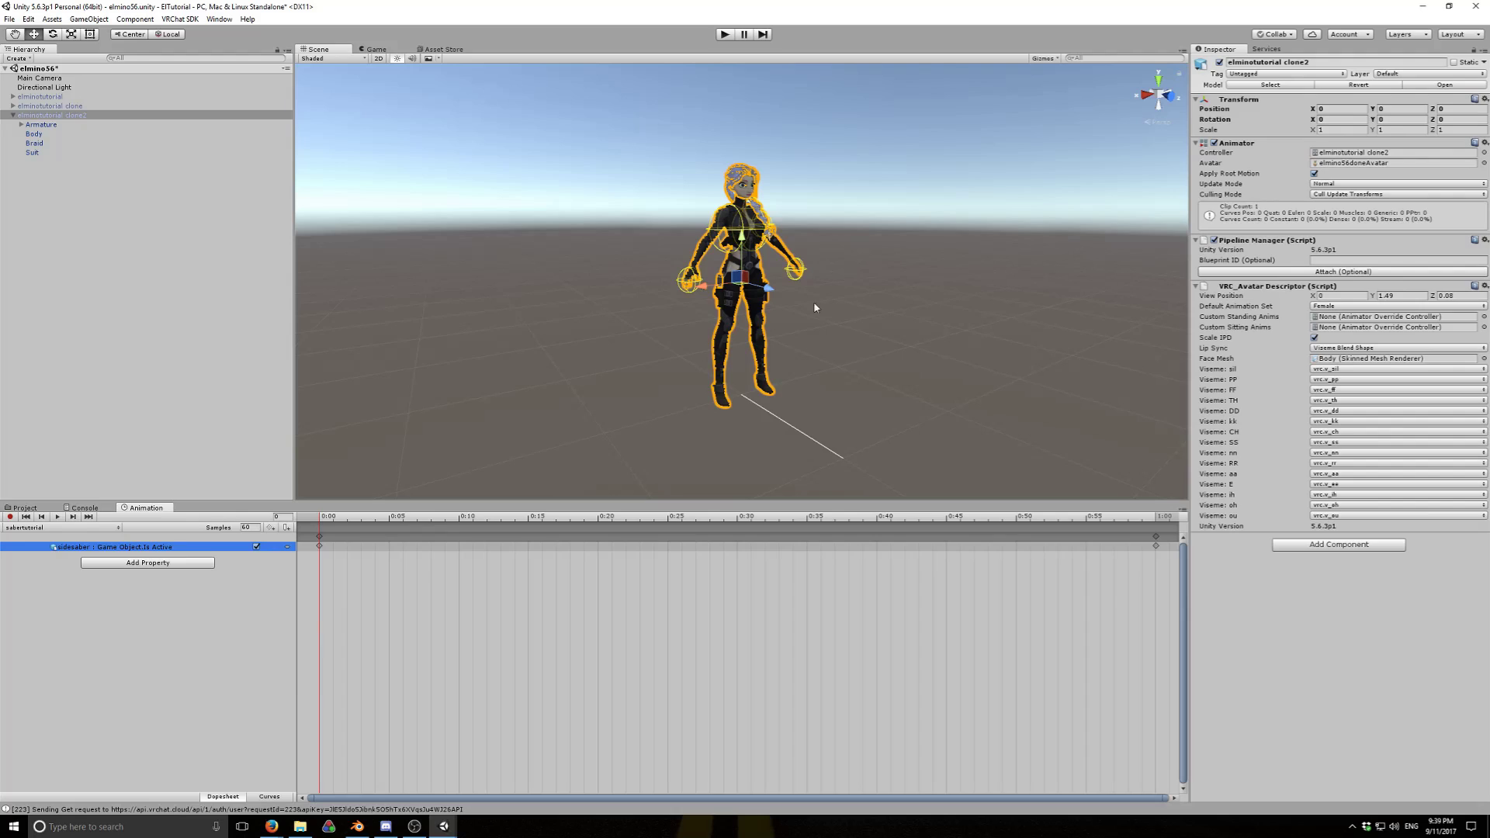
Turn off the sidesaber's Is Active value at the 0:00 keyframe and view the avatar's right thigh up close
scroll(747, 284, up, 2)
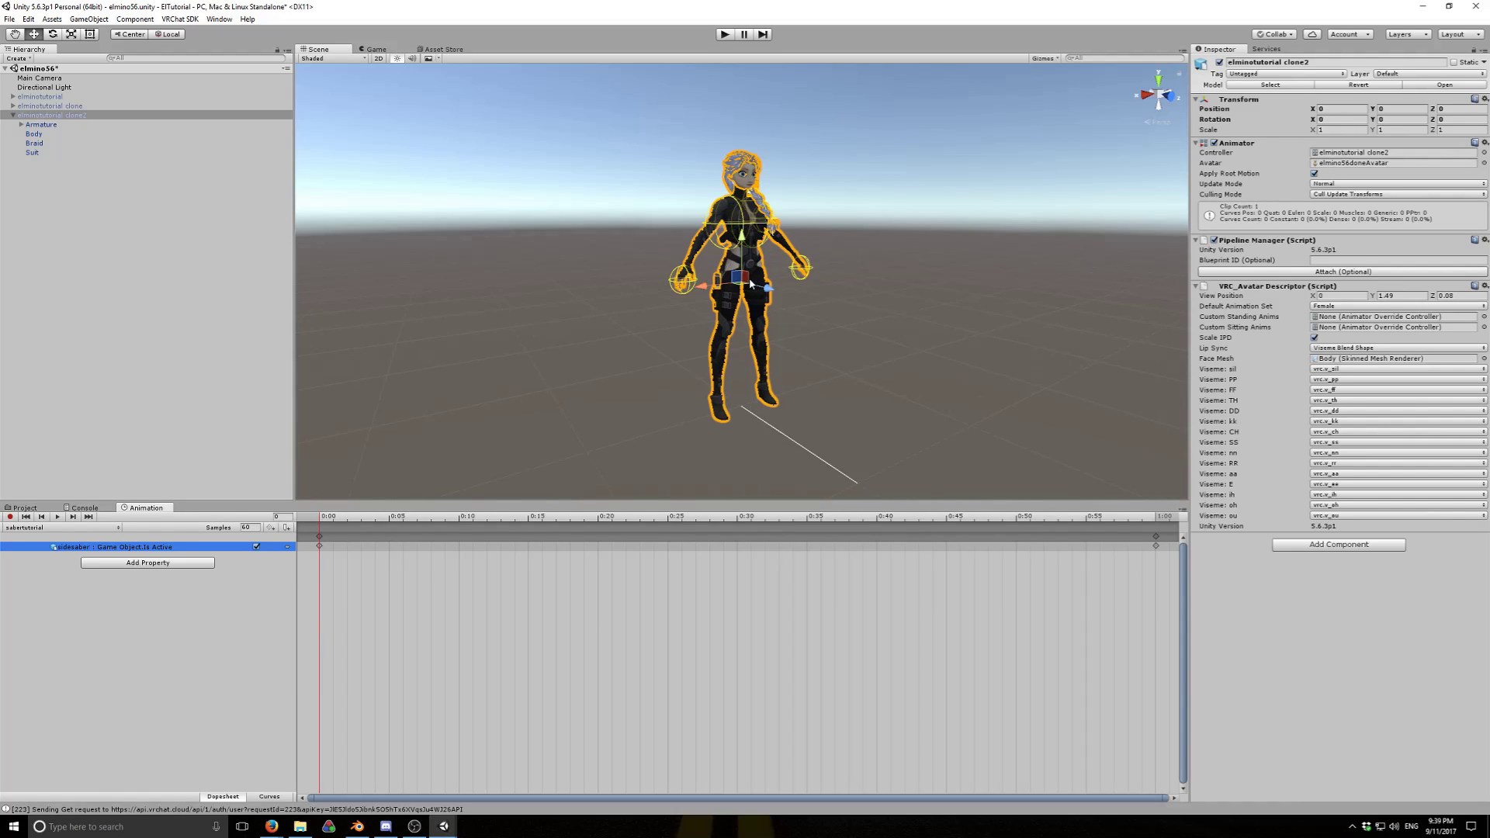
scroll(614, 359, down, 1)
click(256, 547)
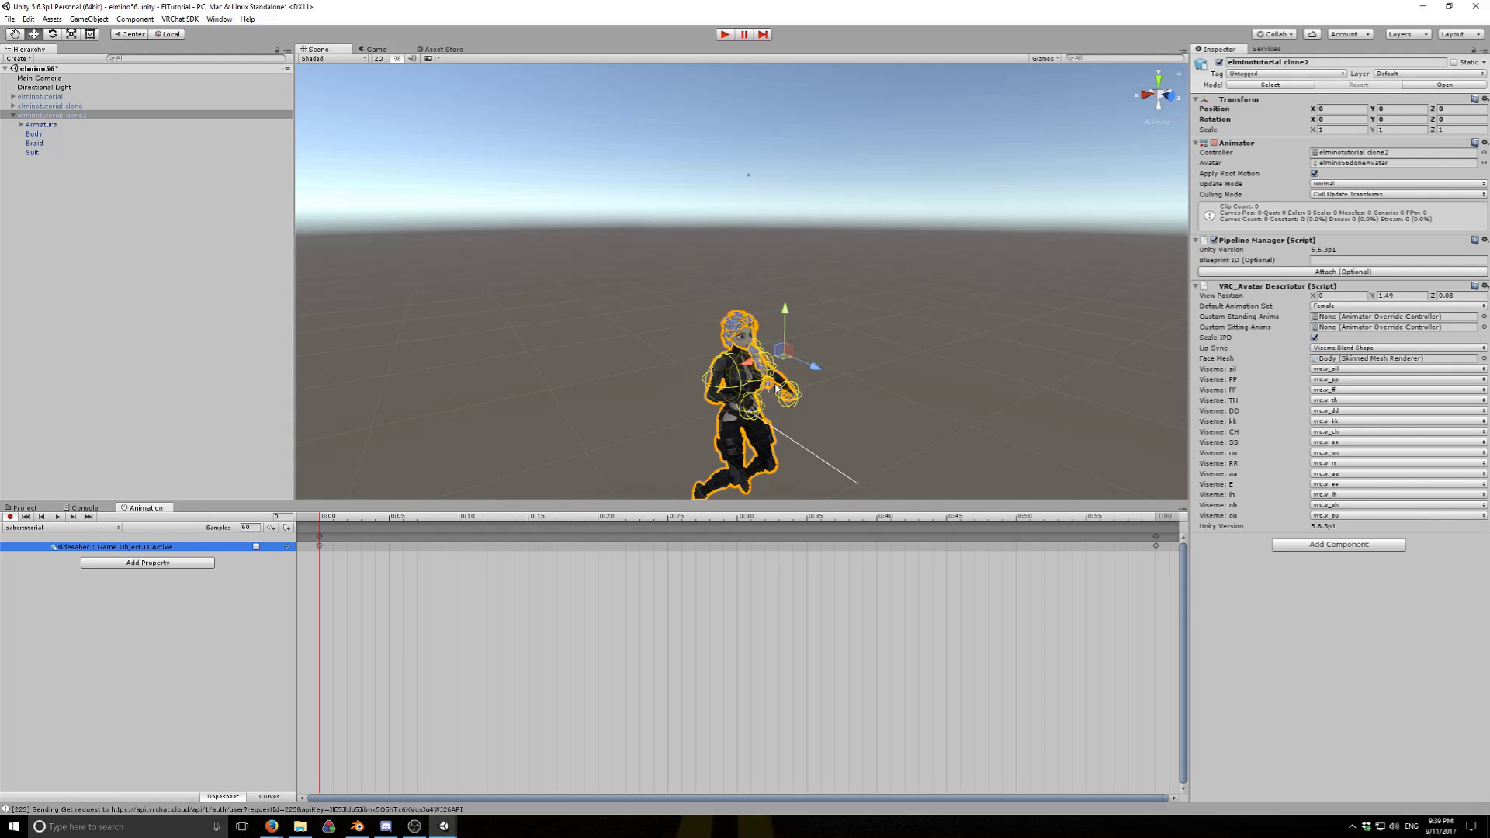
scroll(776, 386, up, 2)
scroll(616, 266, up, 2)
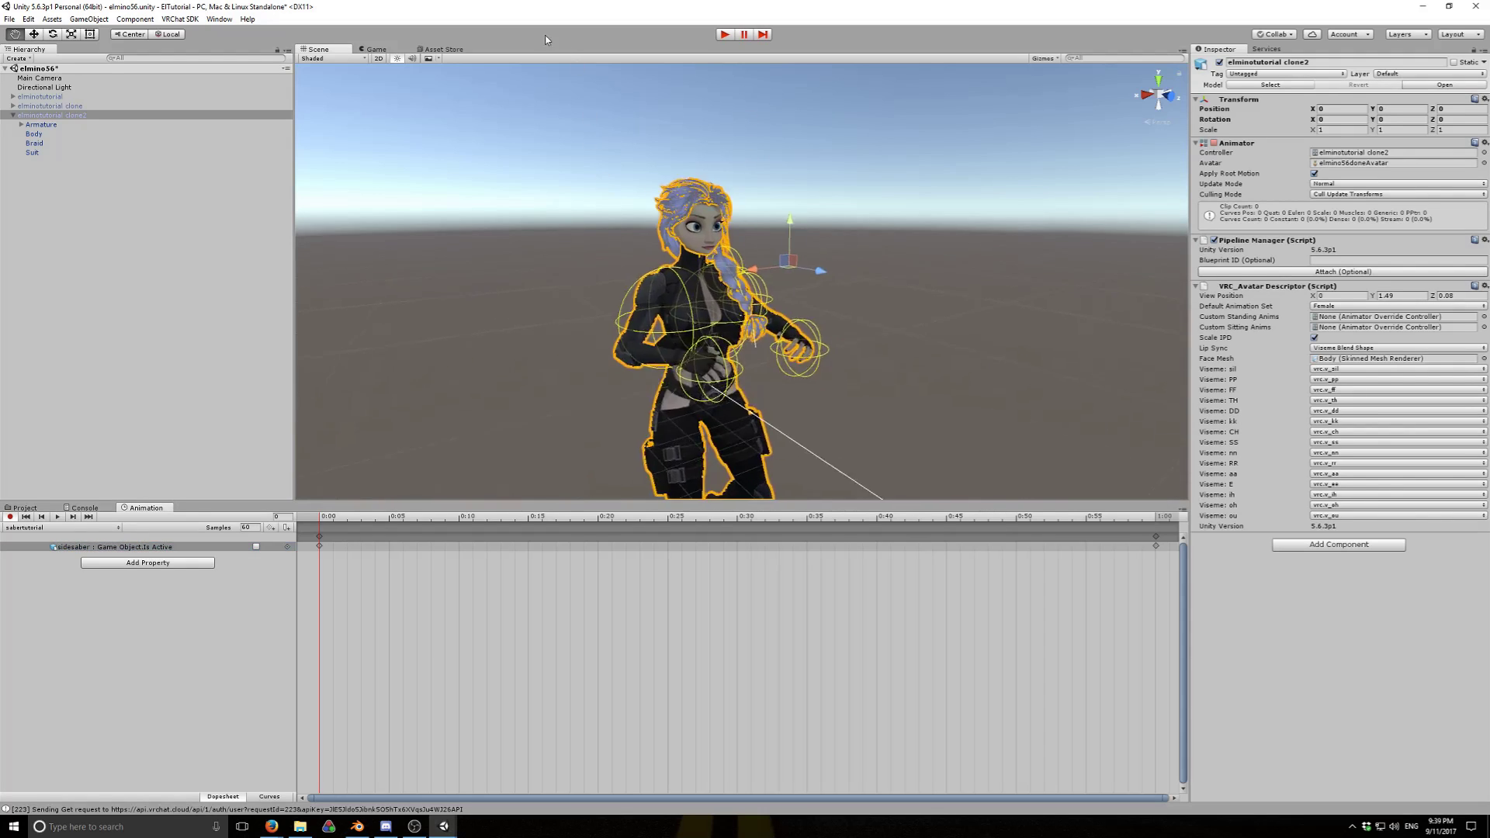
middle_drag(546, 36, 545, 43)
middle_drag(550, 295, 542, 250)
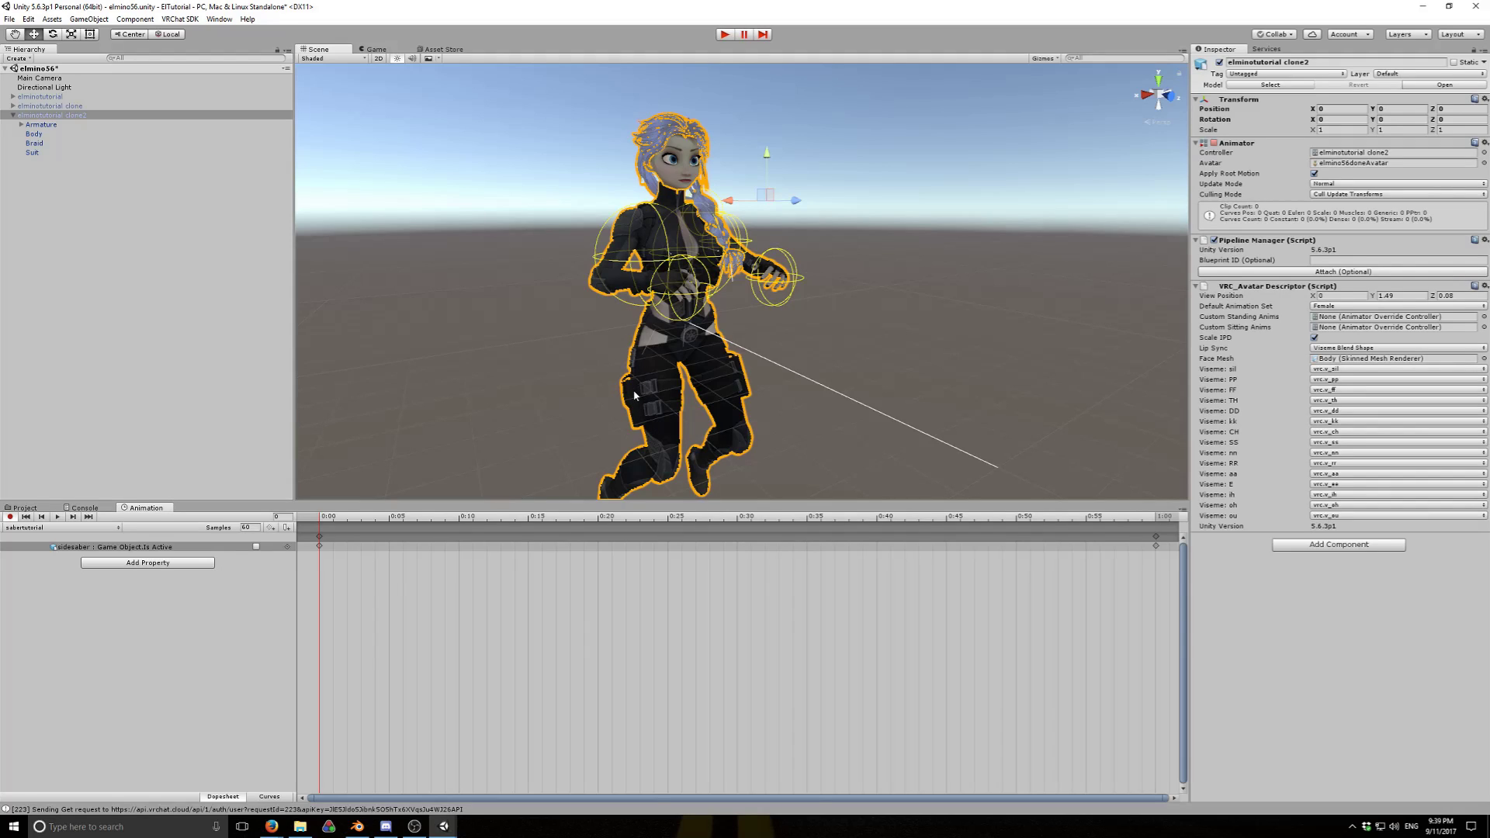
Add the Is Active property of handsaber, found in the armature under spine, chest, right shoulder, elbow and arm right wrist, to the animation
click(167, 566)
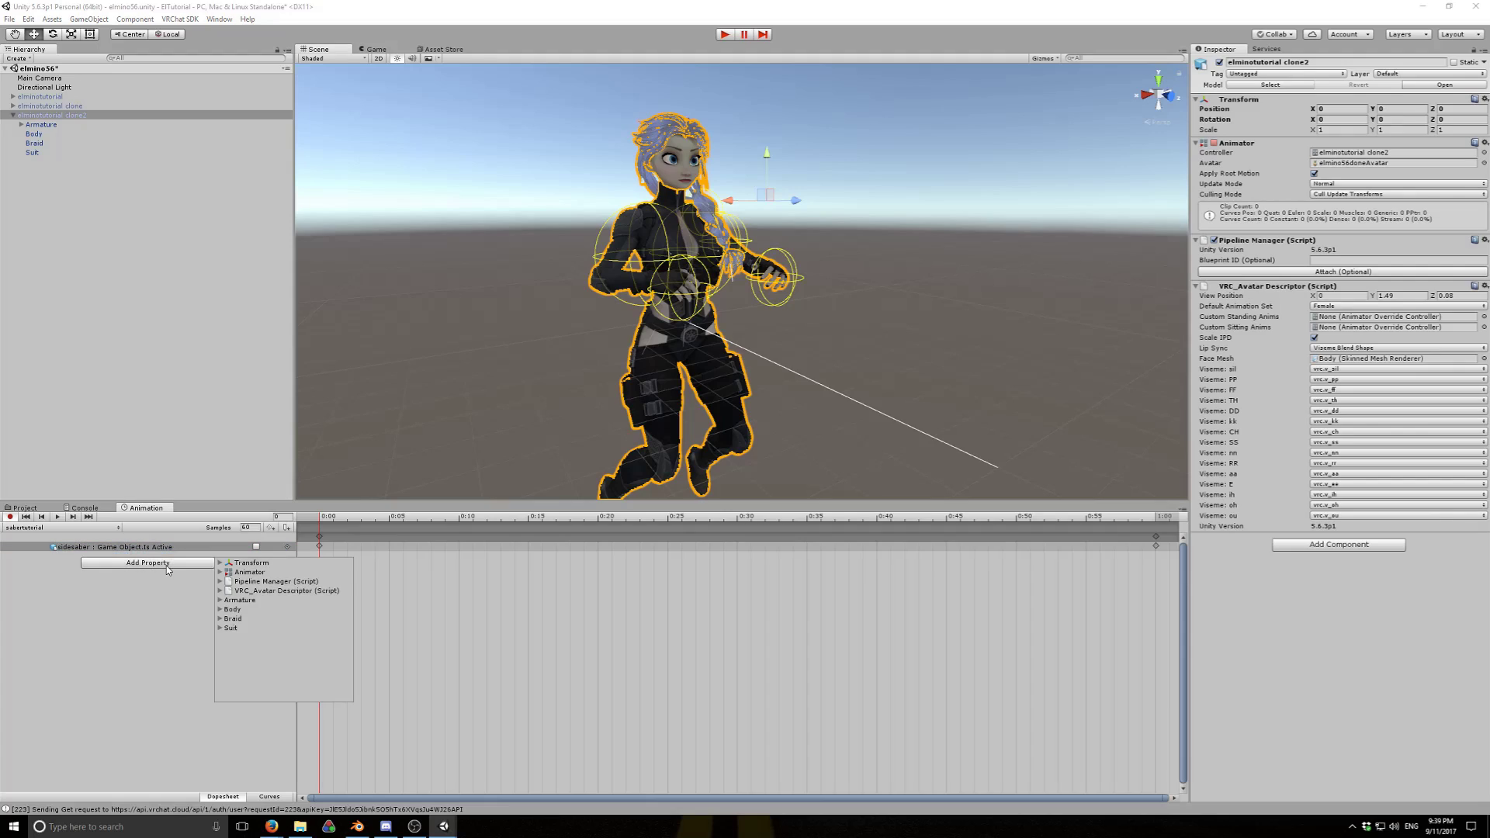
click(219, 600)
click(228, 628)
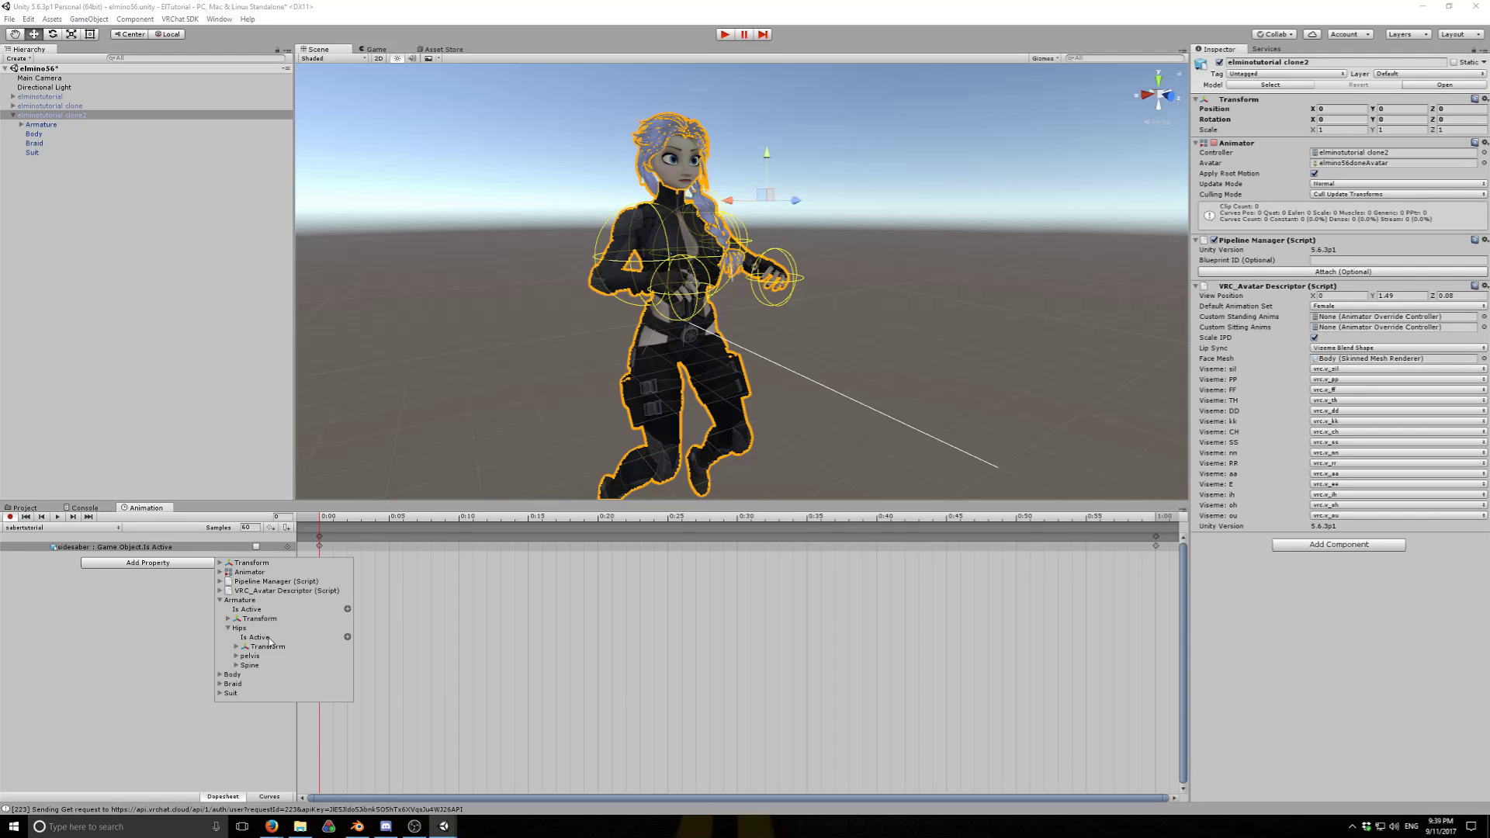
click(236, 666)
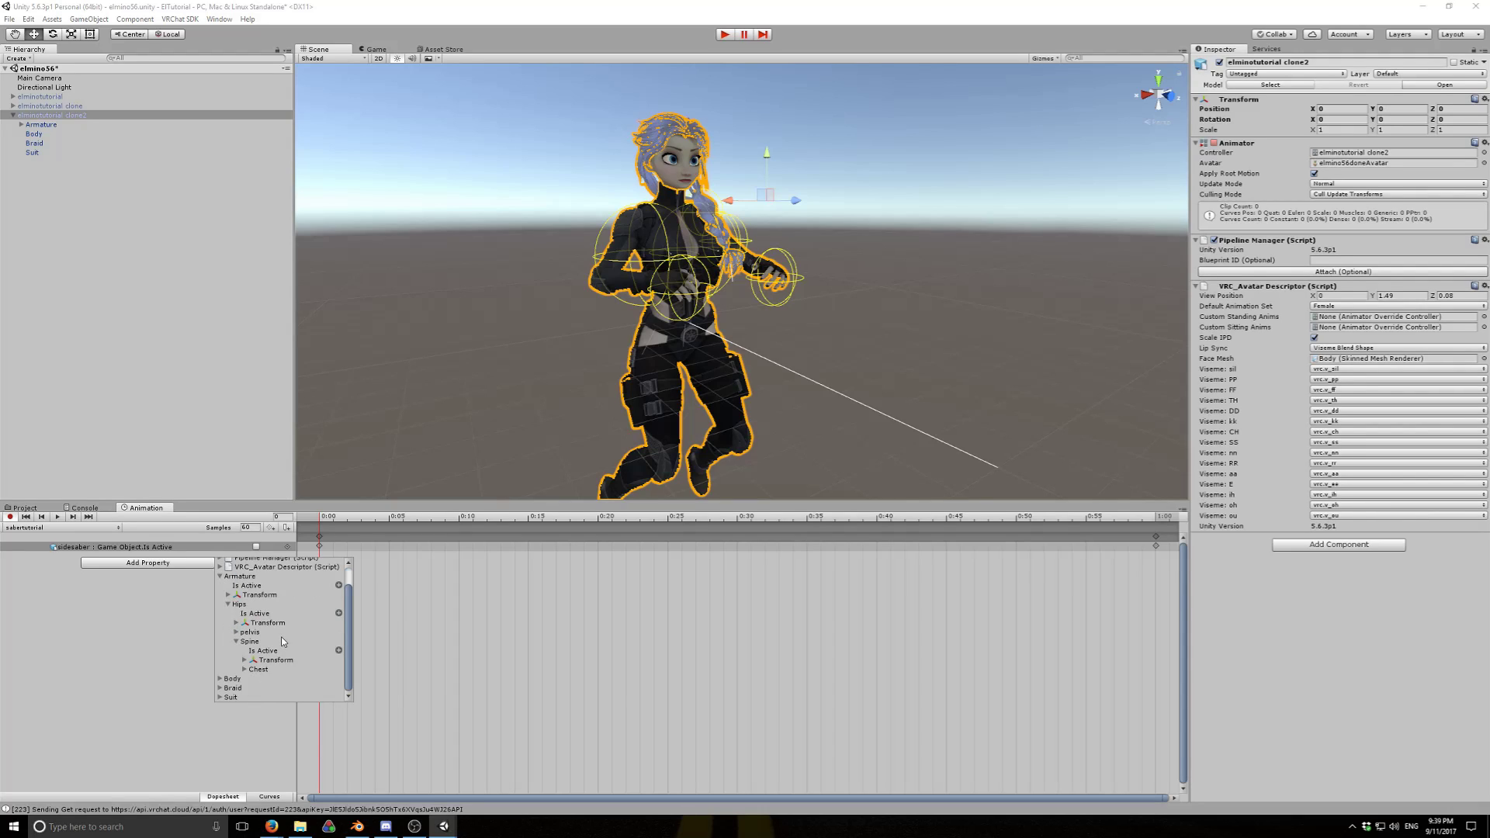
click(244, 669)
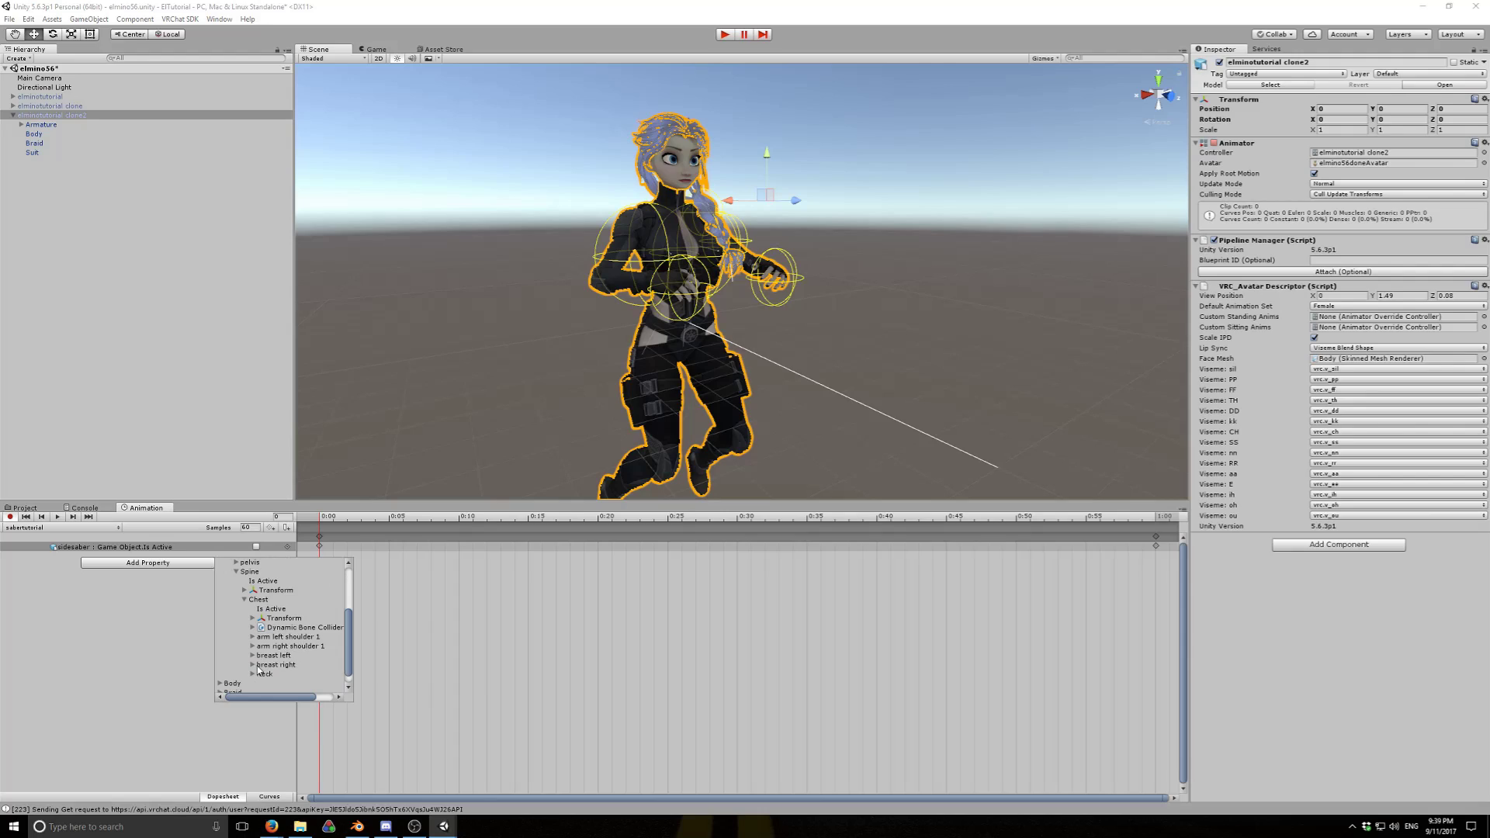
click(253, 646)
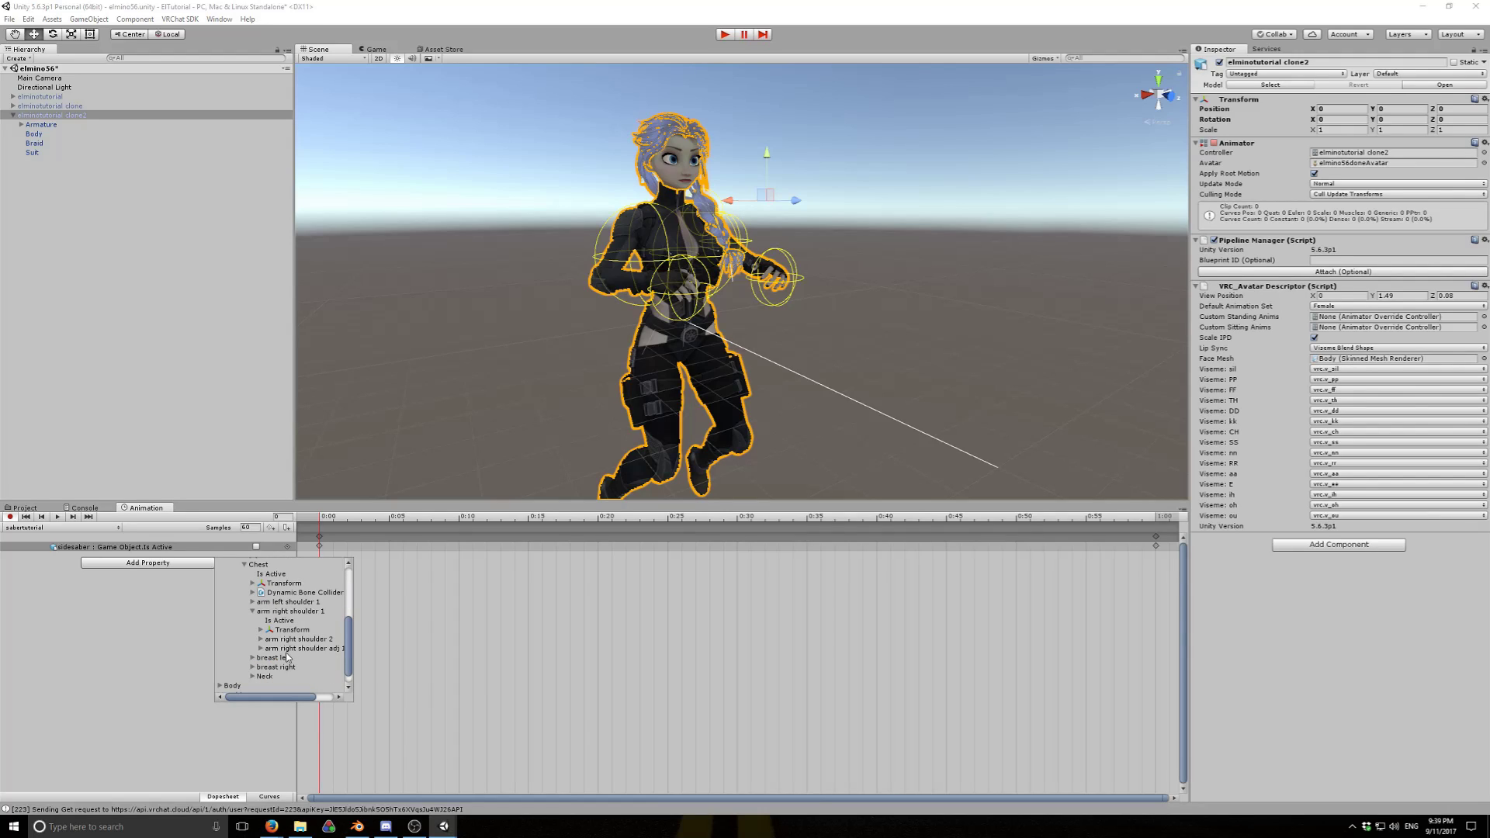
click(261, 639)
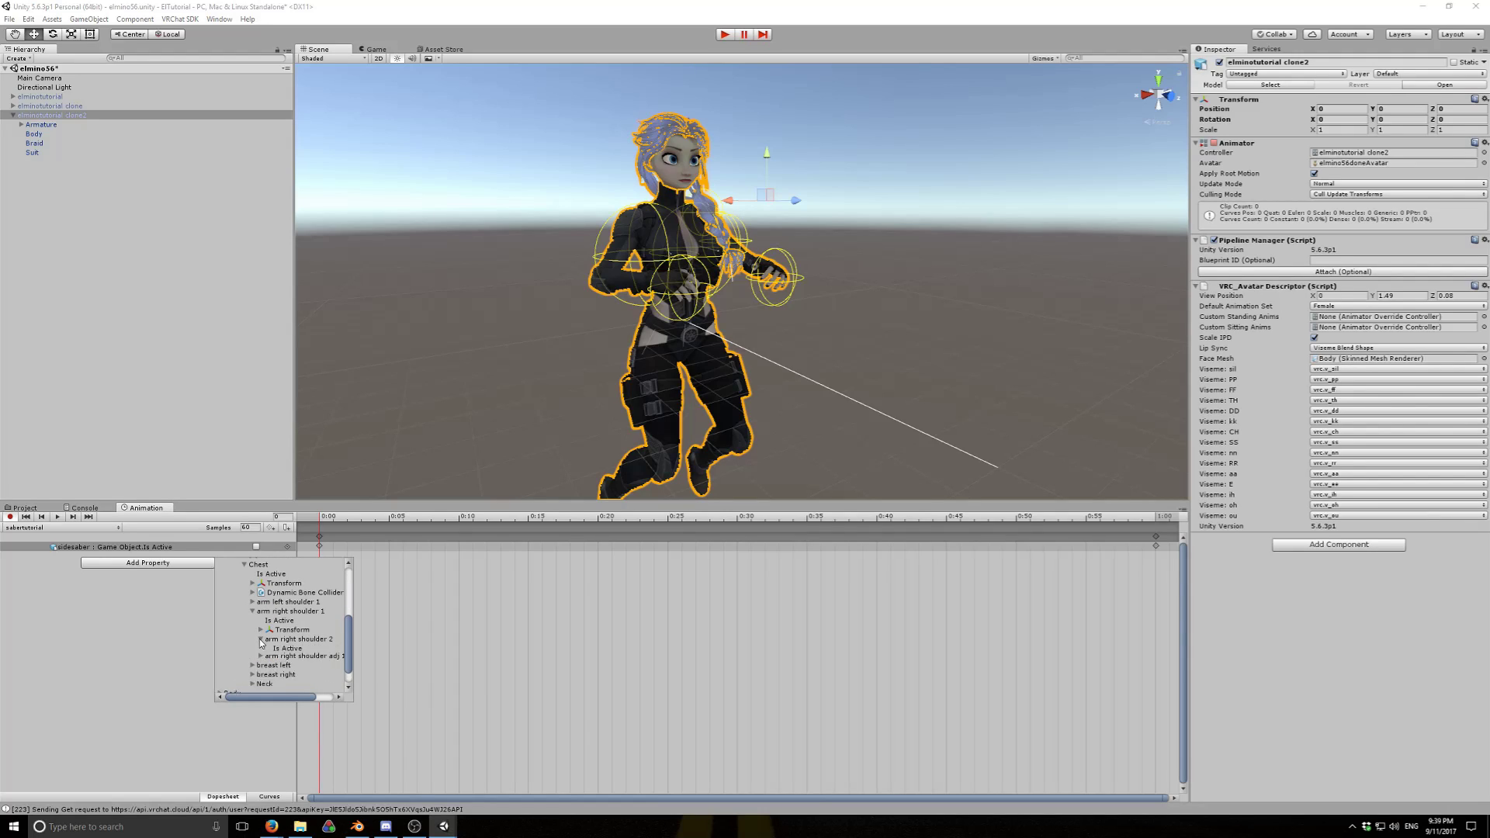
drag(283, 696, 291, 696)
scroll(298, 664, down, 2)
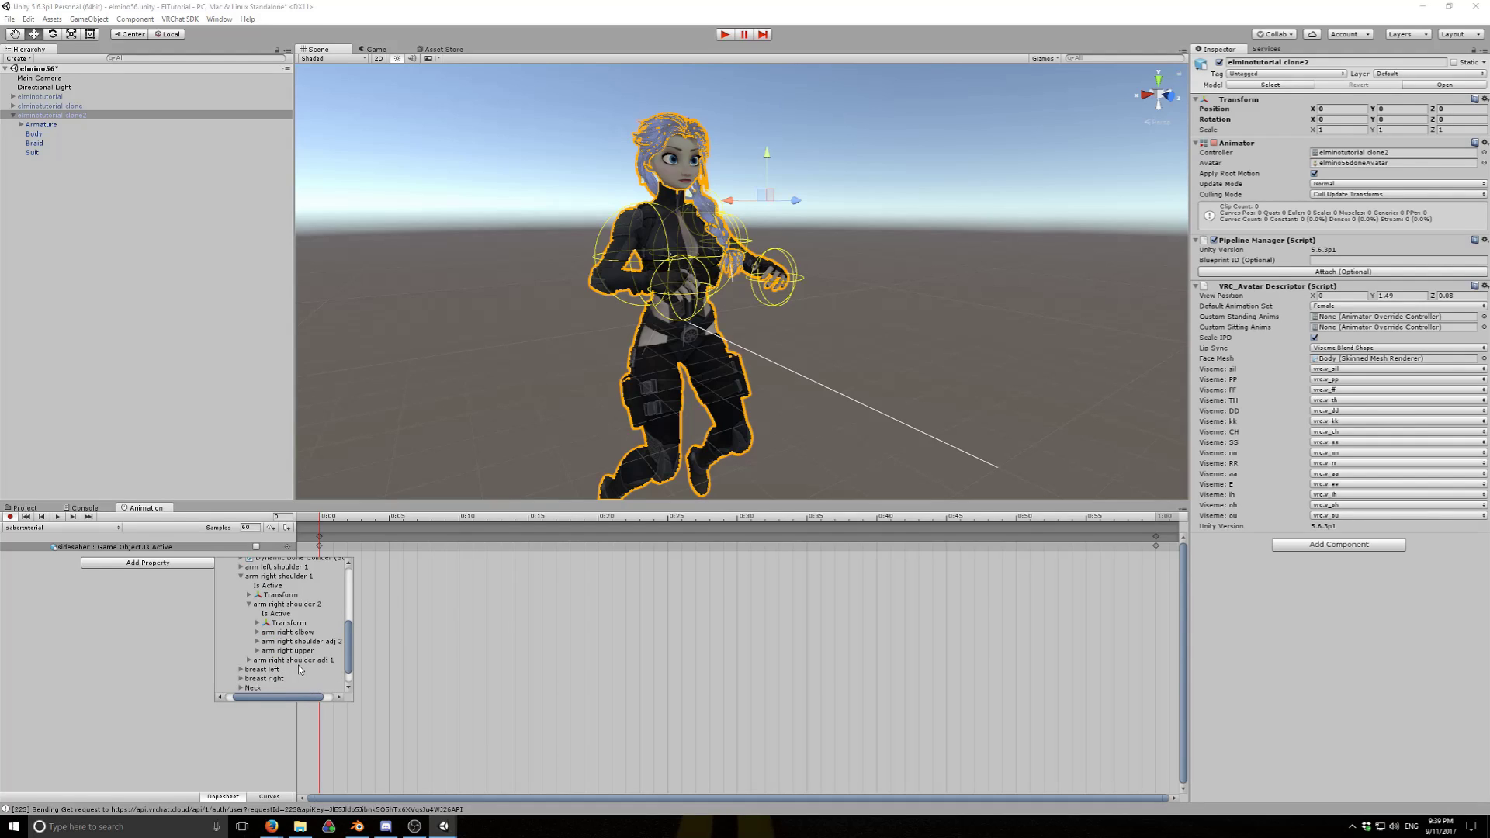
click(257, 632)
scroll(257, 635, down, 2)
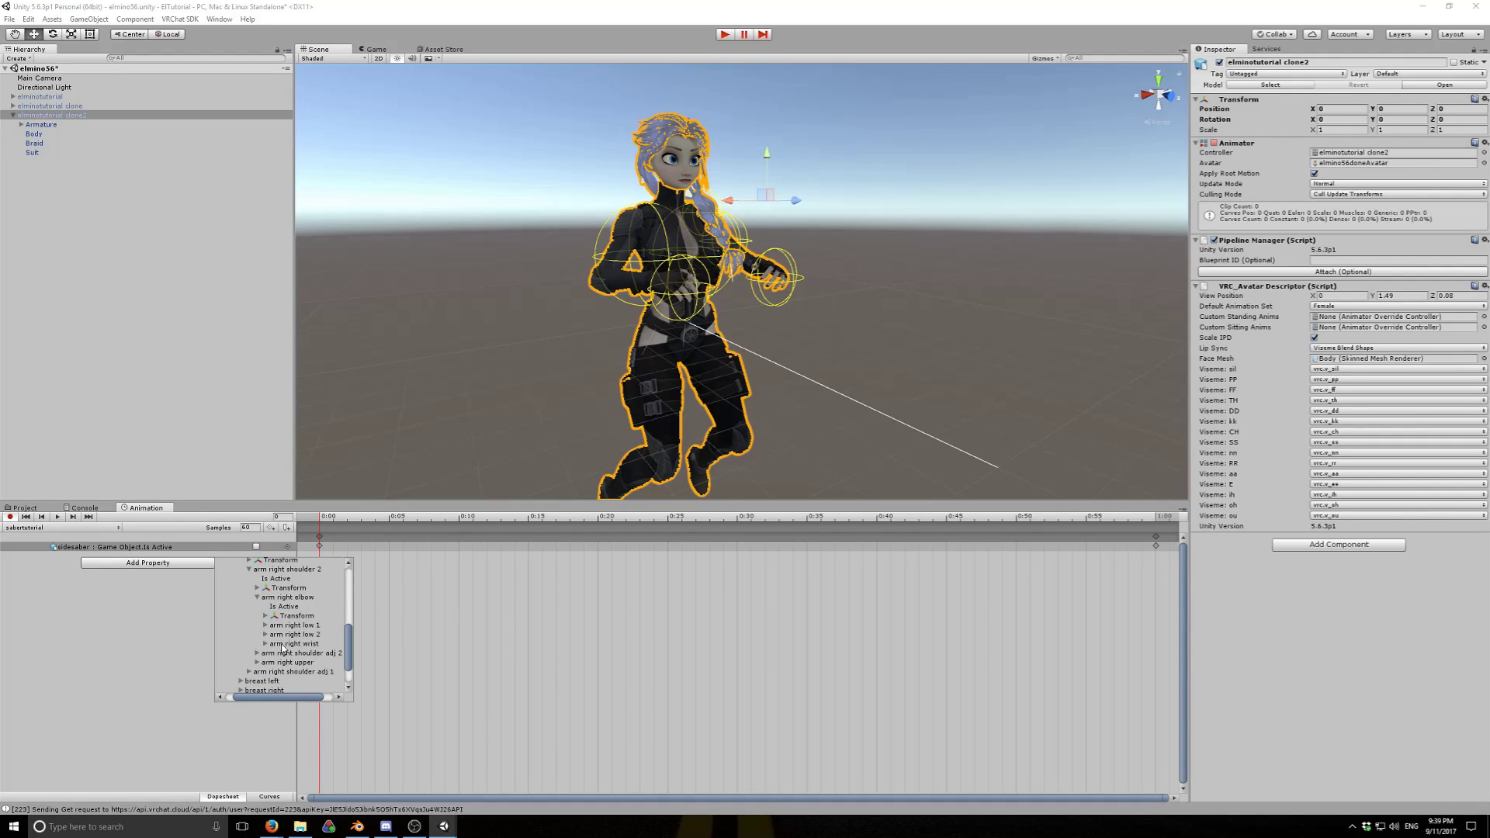
click(266, 644)
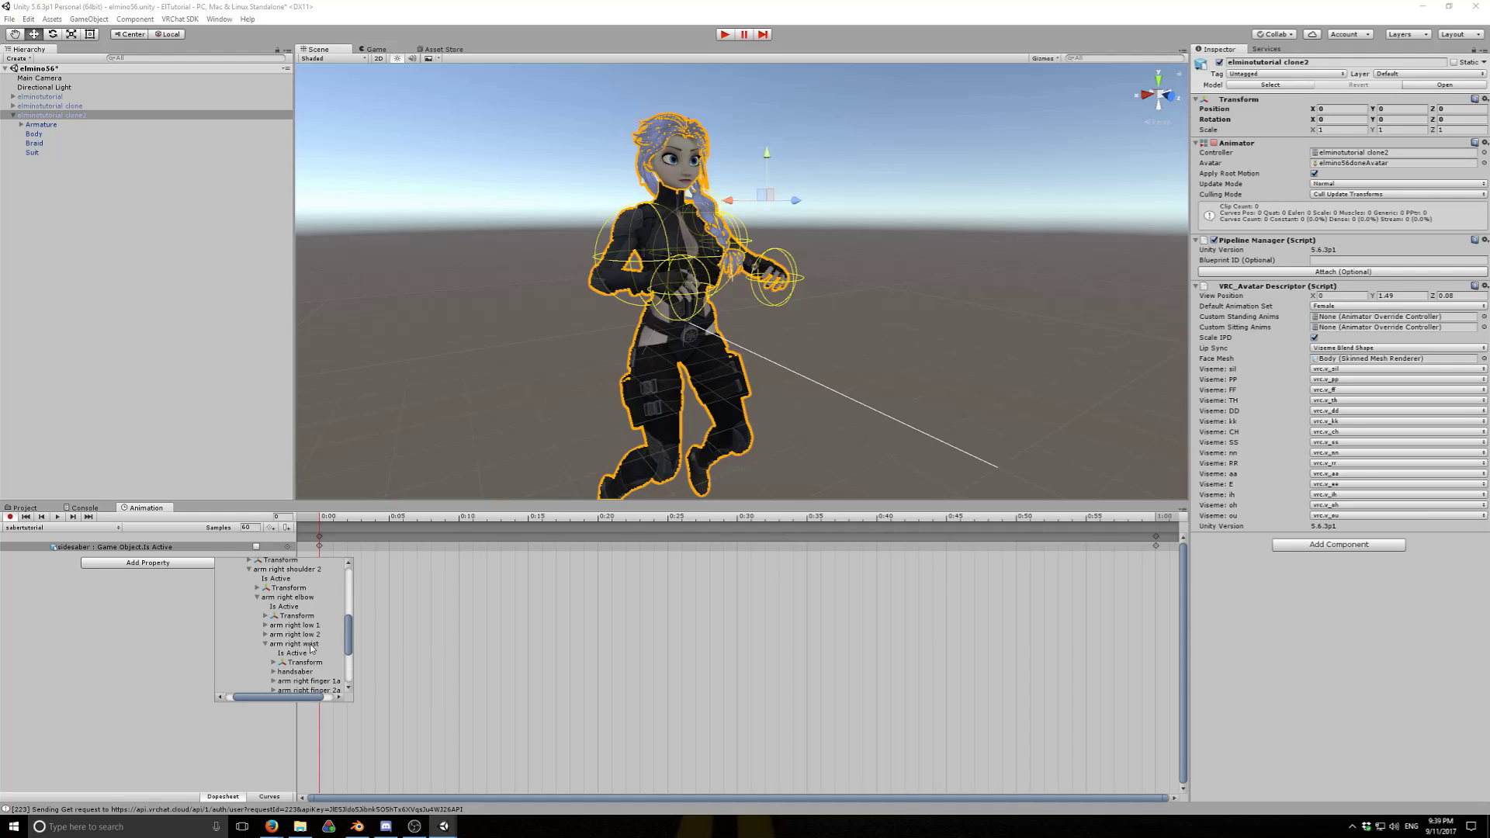
click(288, 672)
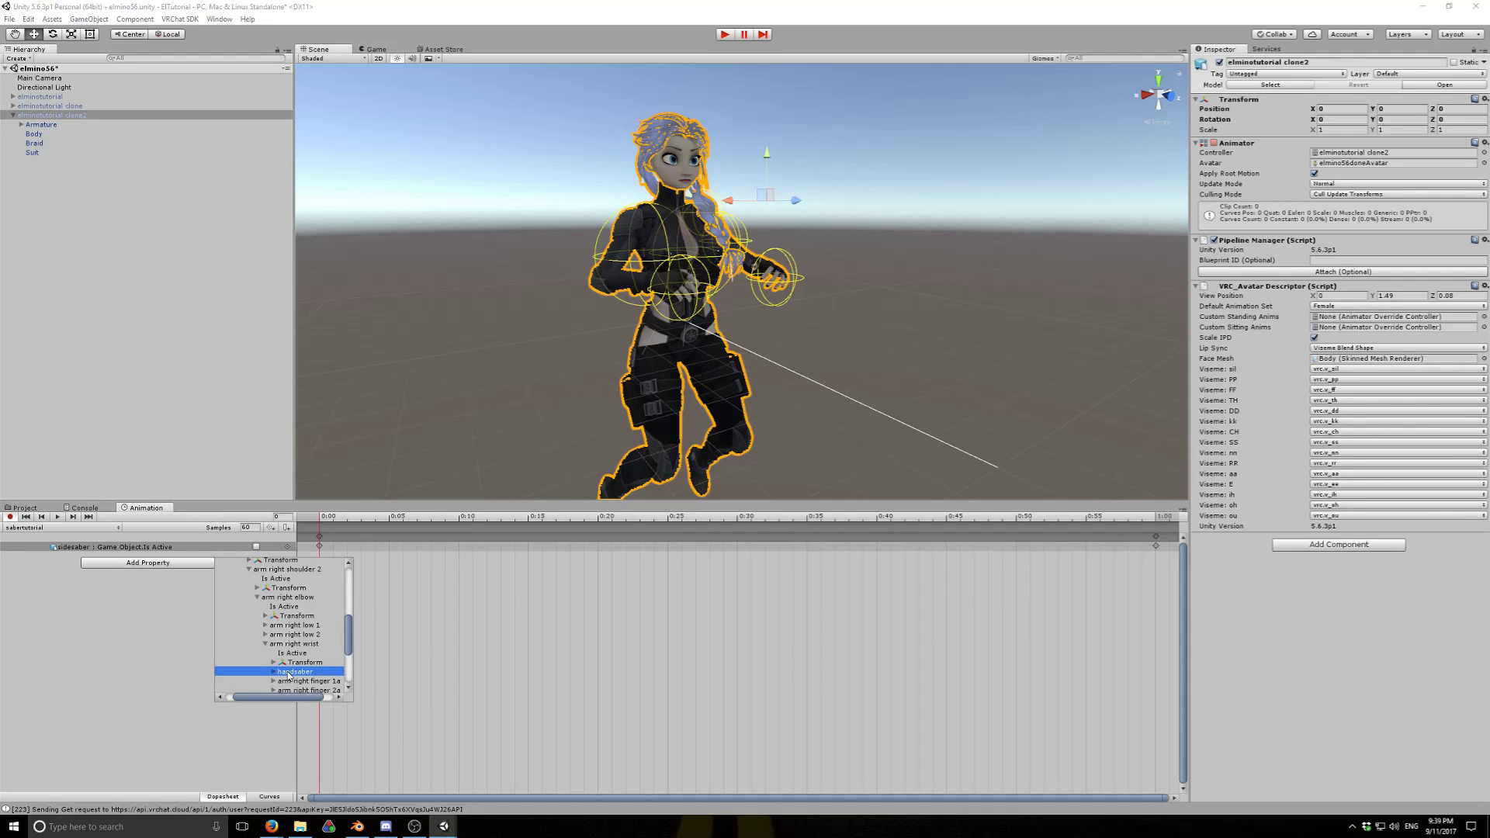
click(274, 672)
drag(296, 697, 306, 699)
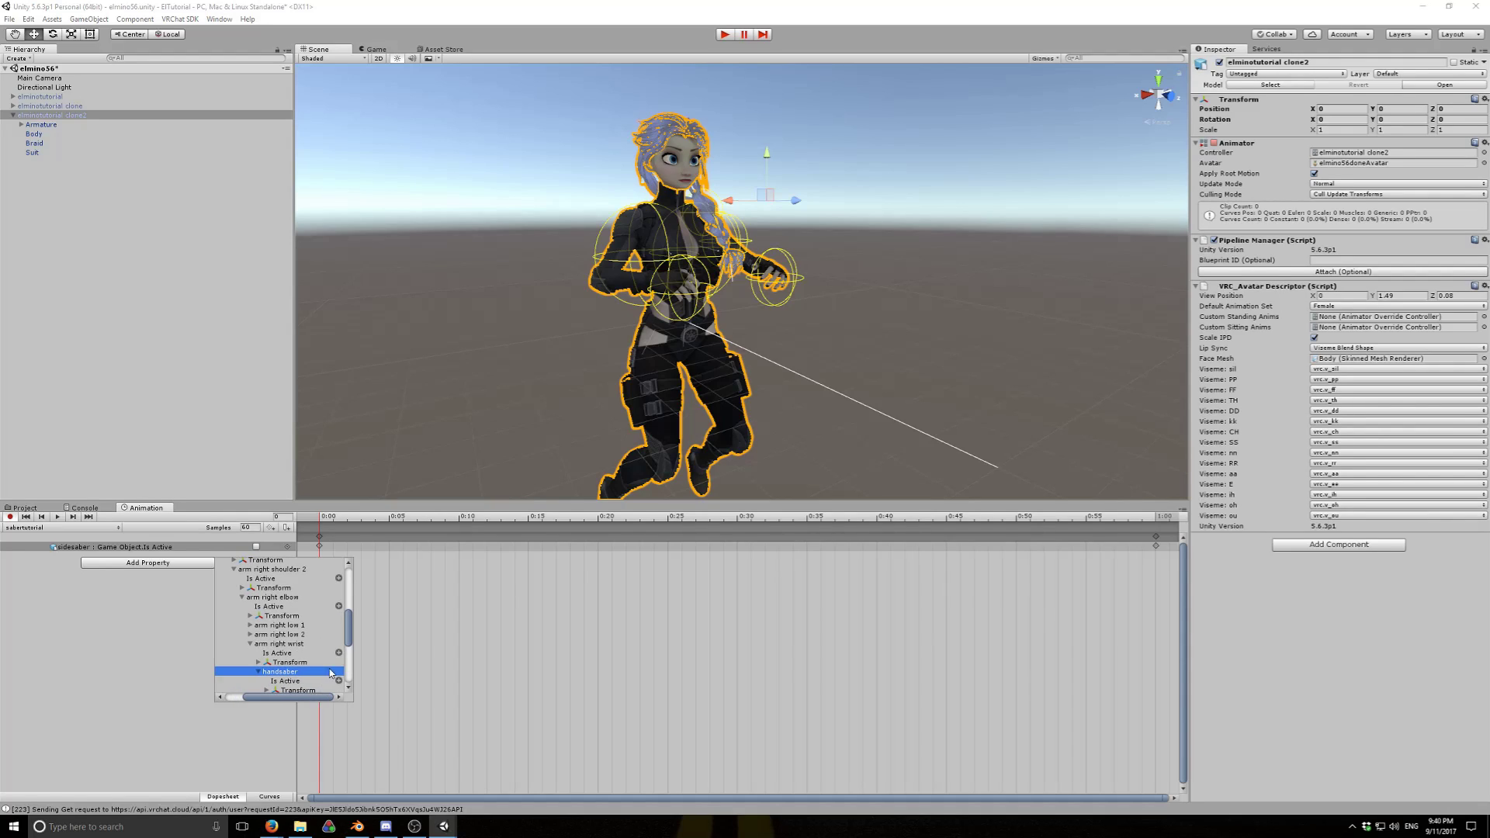
click(338, 680)
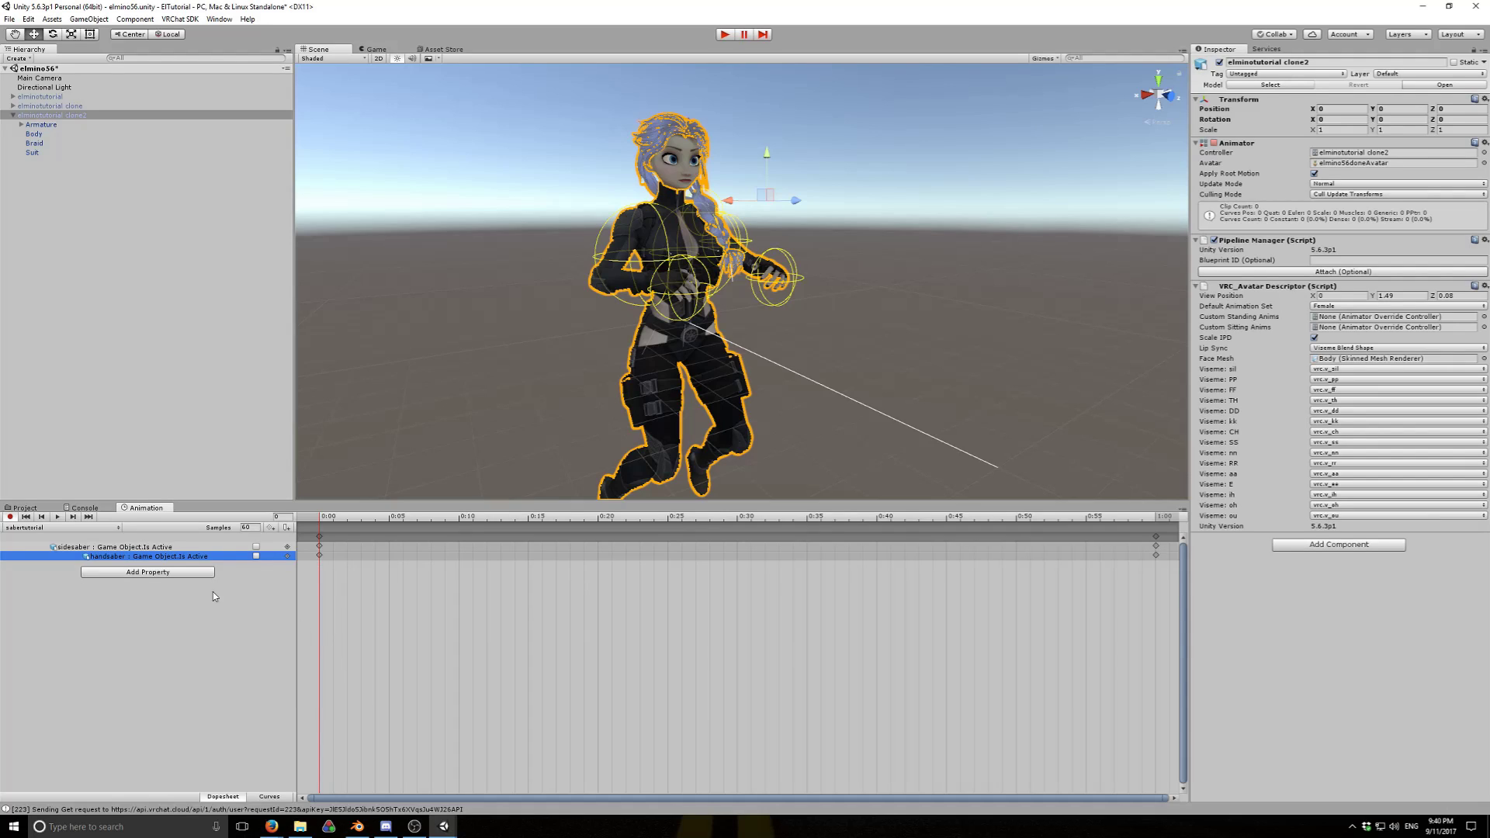
Turn on handsaber's Is Active value at 0:00 and move the end keyframes of both sabers to 0:01
click(257, 556)
click(1159, 517)
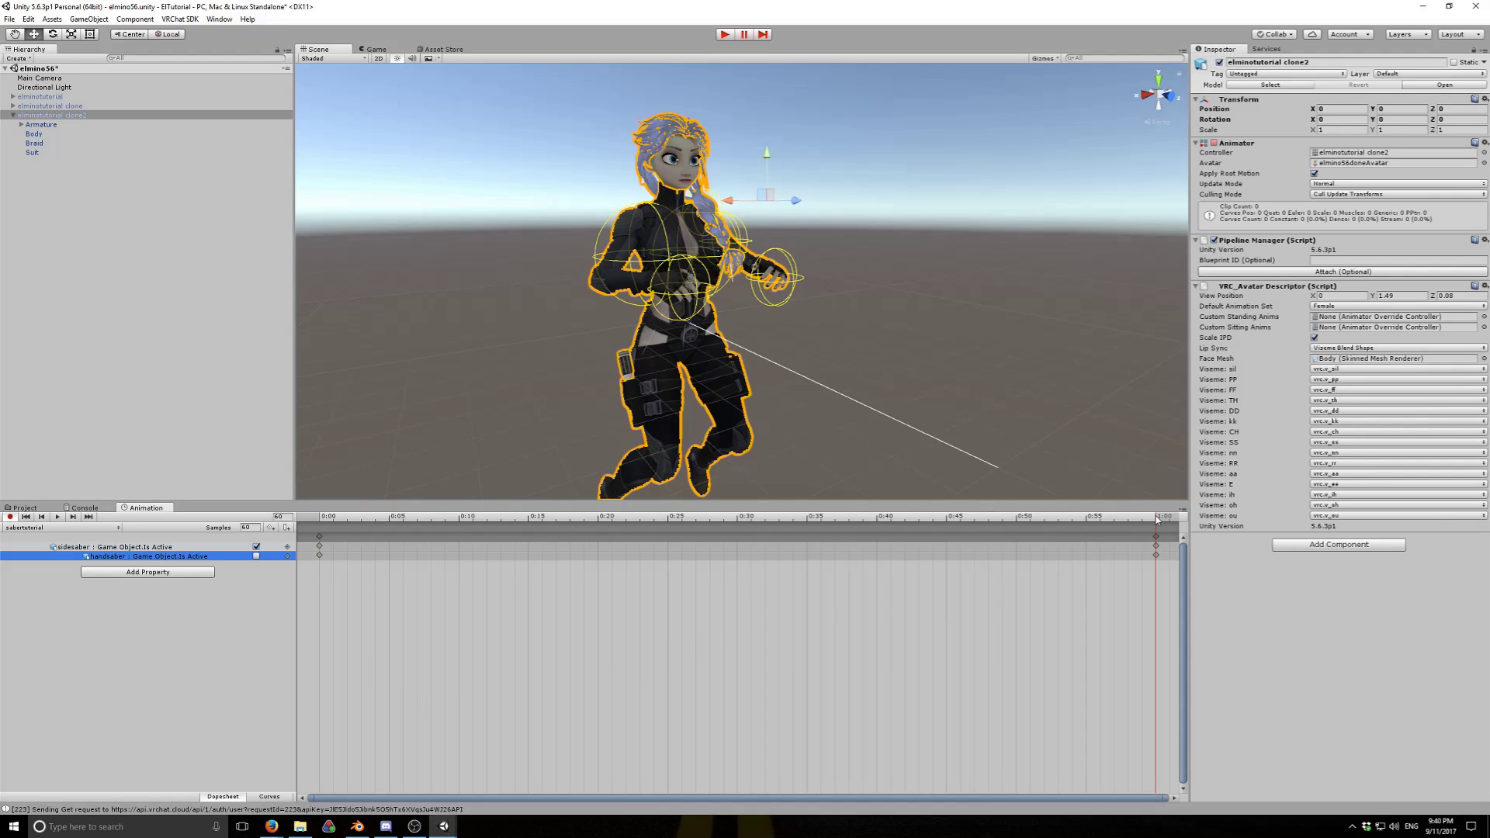
drag(1156, 518, 350, 538)
scroll(311, 557, up, 2)
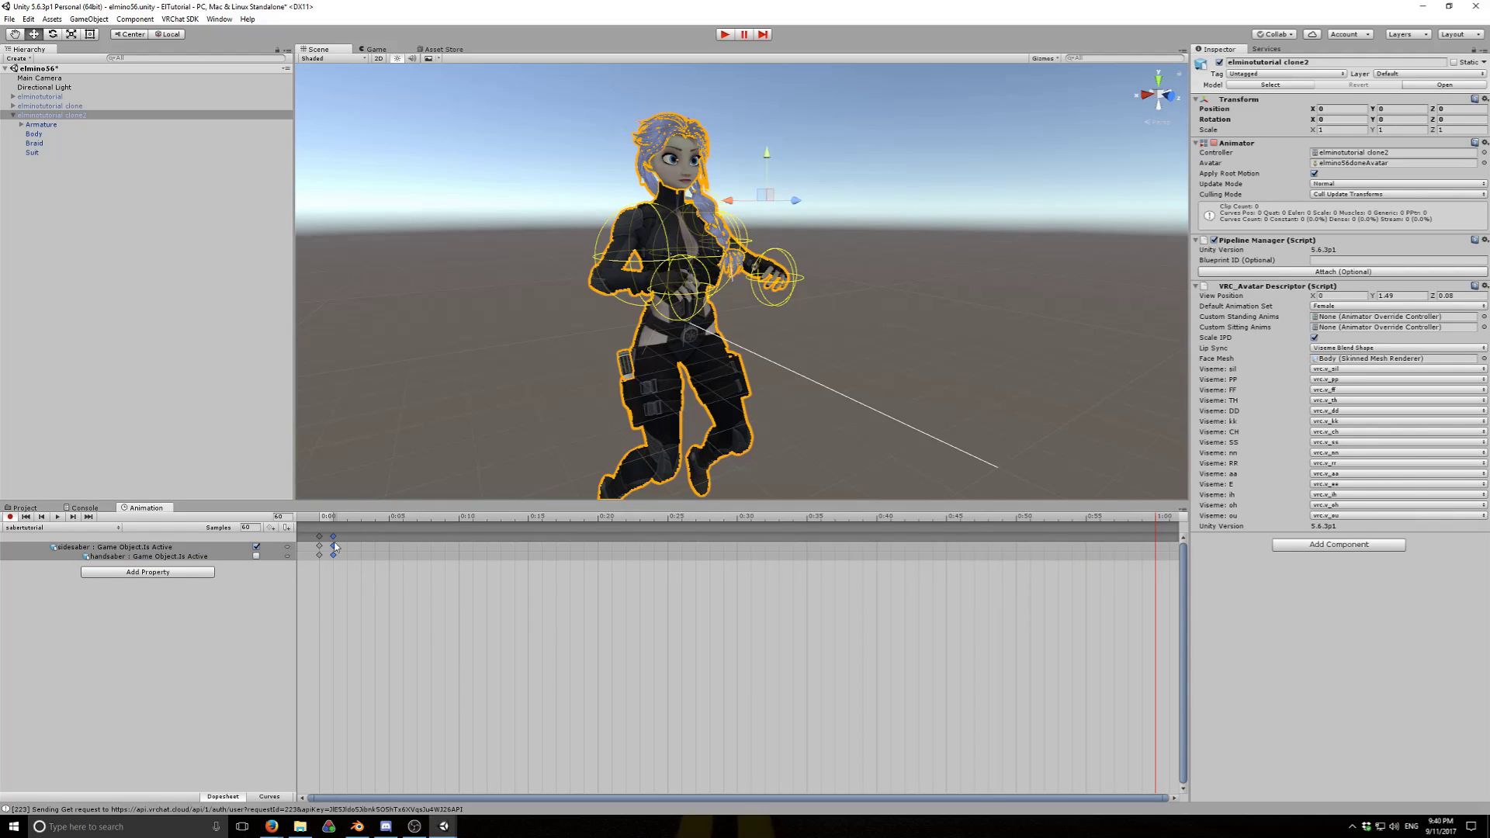
scroll(316, 554, up, 5)
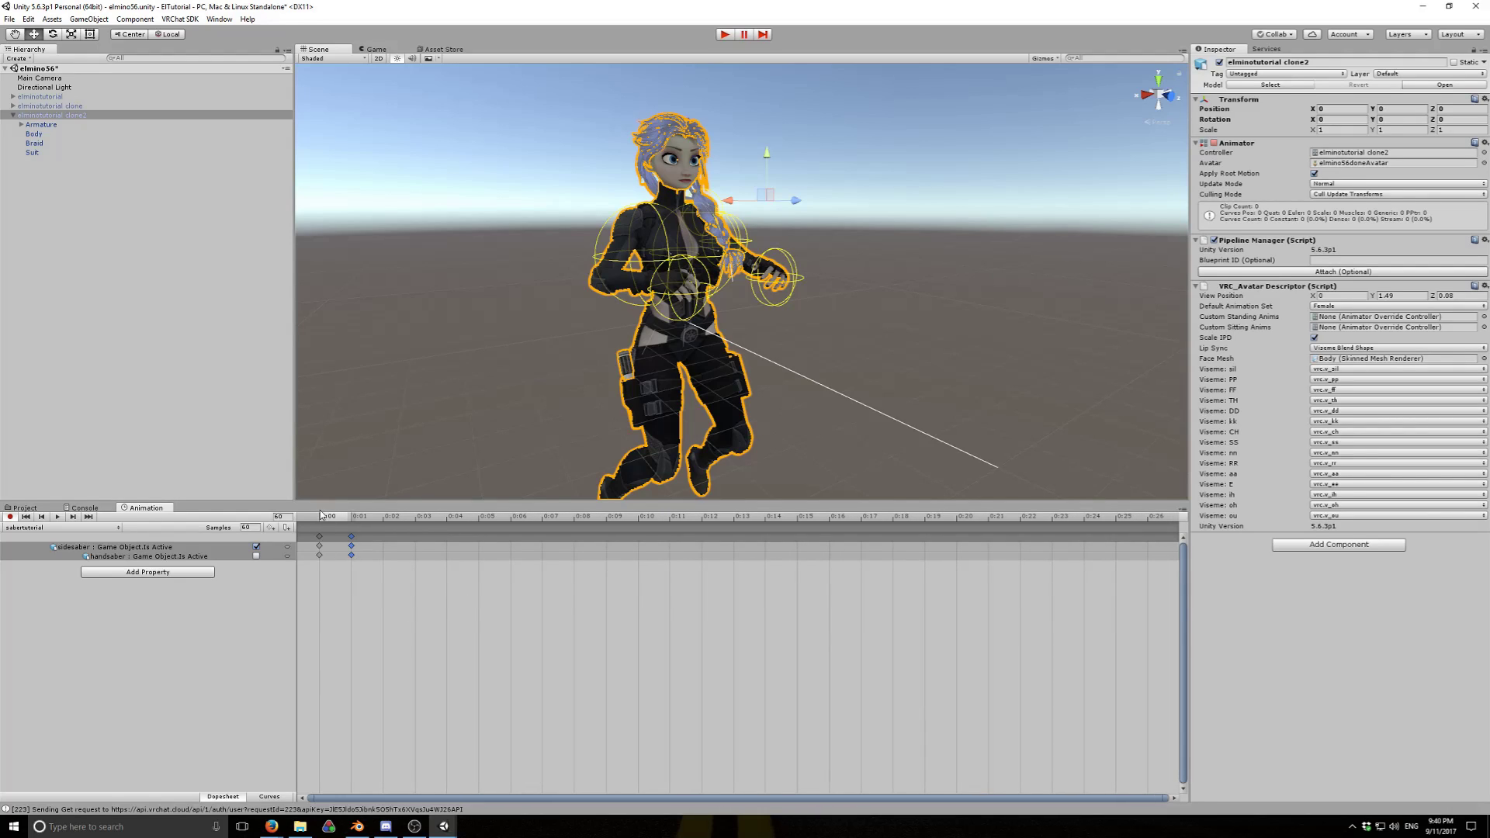
click(320, 516)
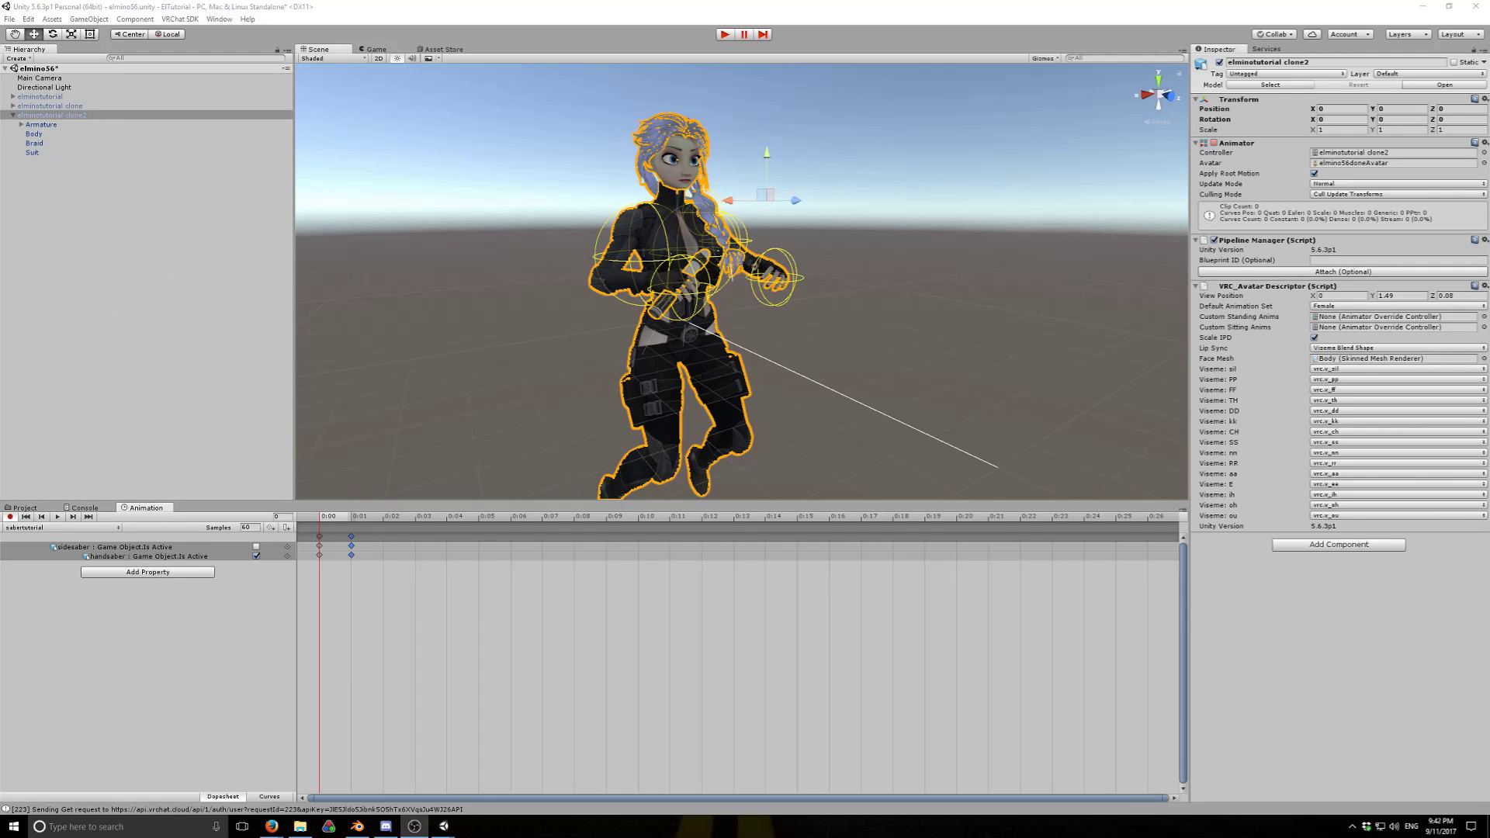
Add the Animator's Left Hand.Index.1 Stretched property to the sabertutorial animation
click(153, 573)
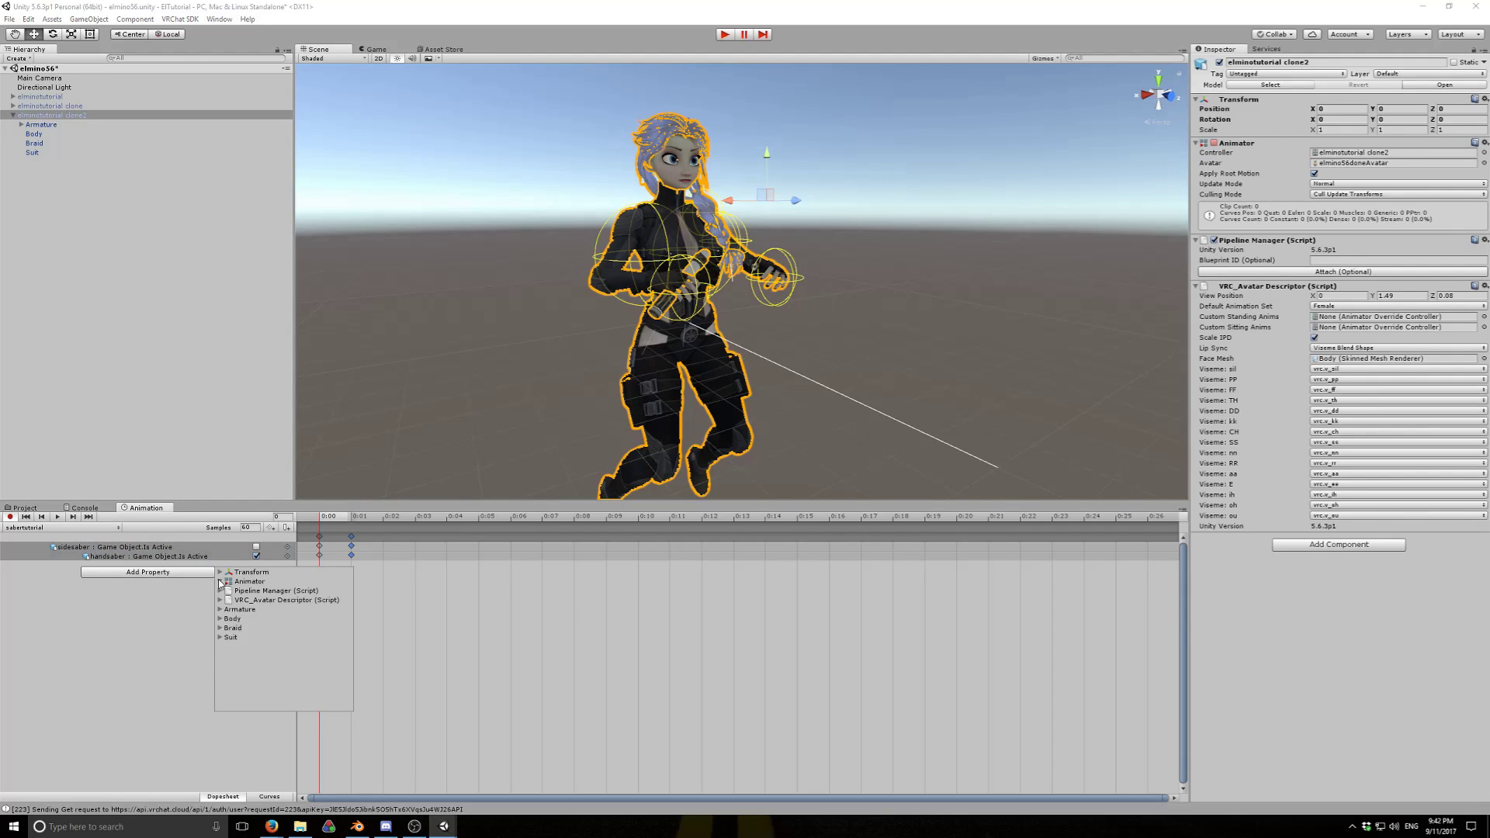
click(220, 581)
scroll(287, 643, down, 5)
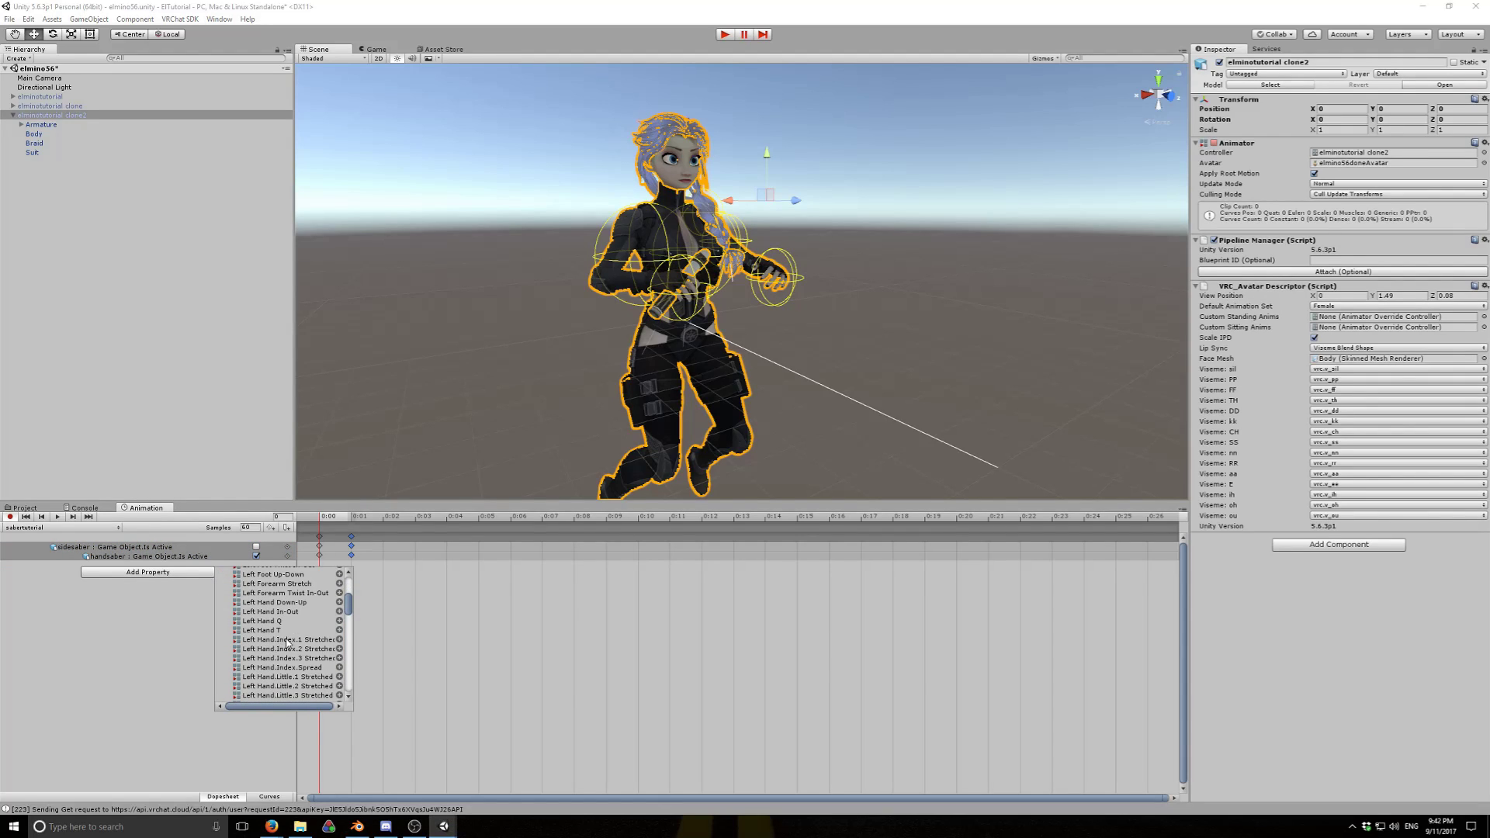
click(287, 643)
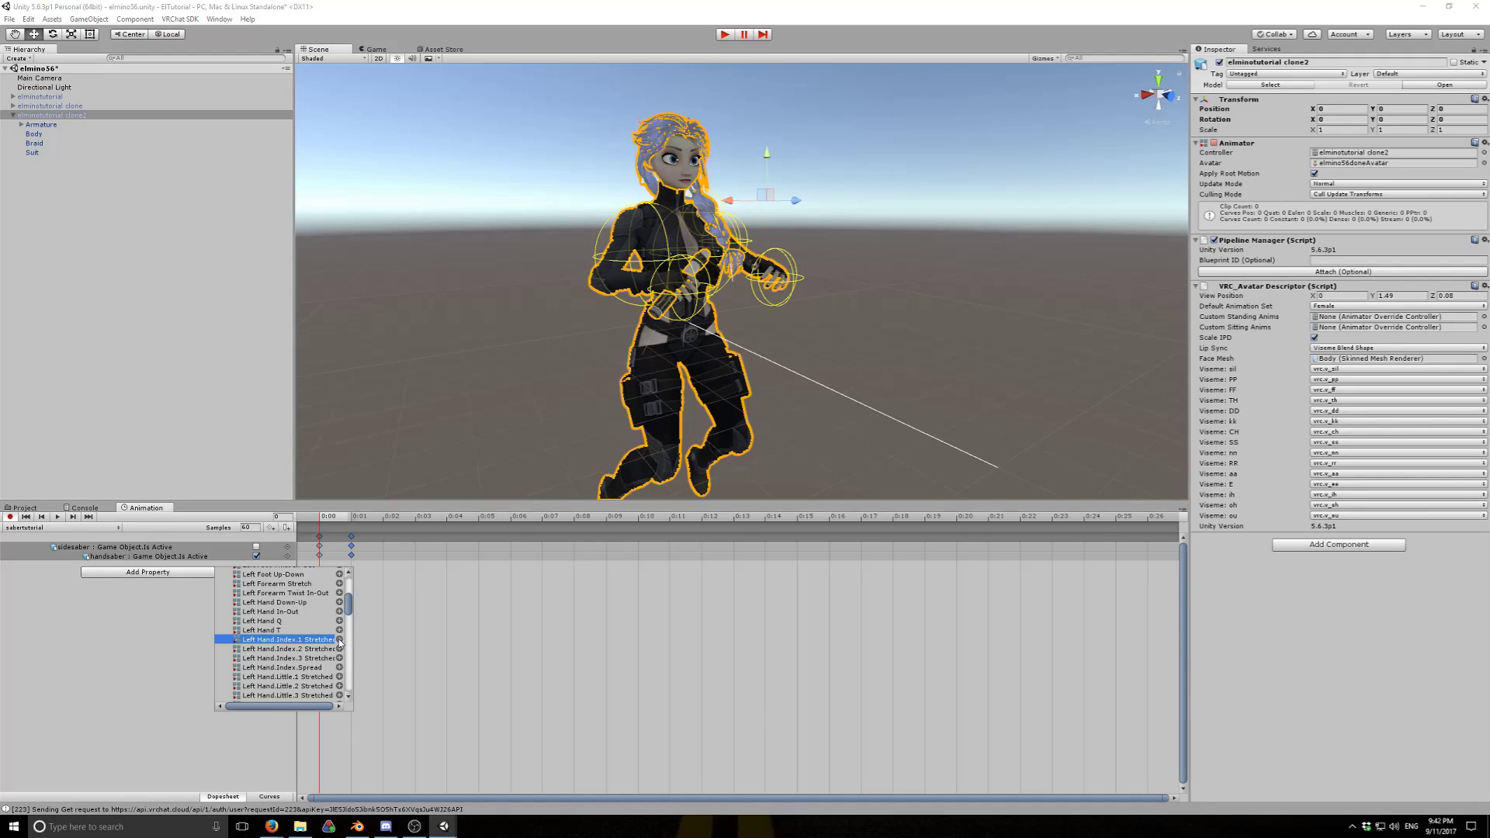
click(339, 640)
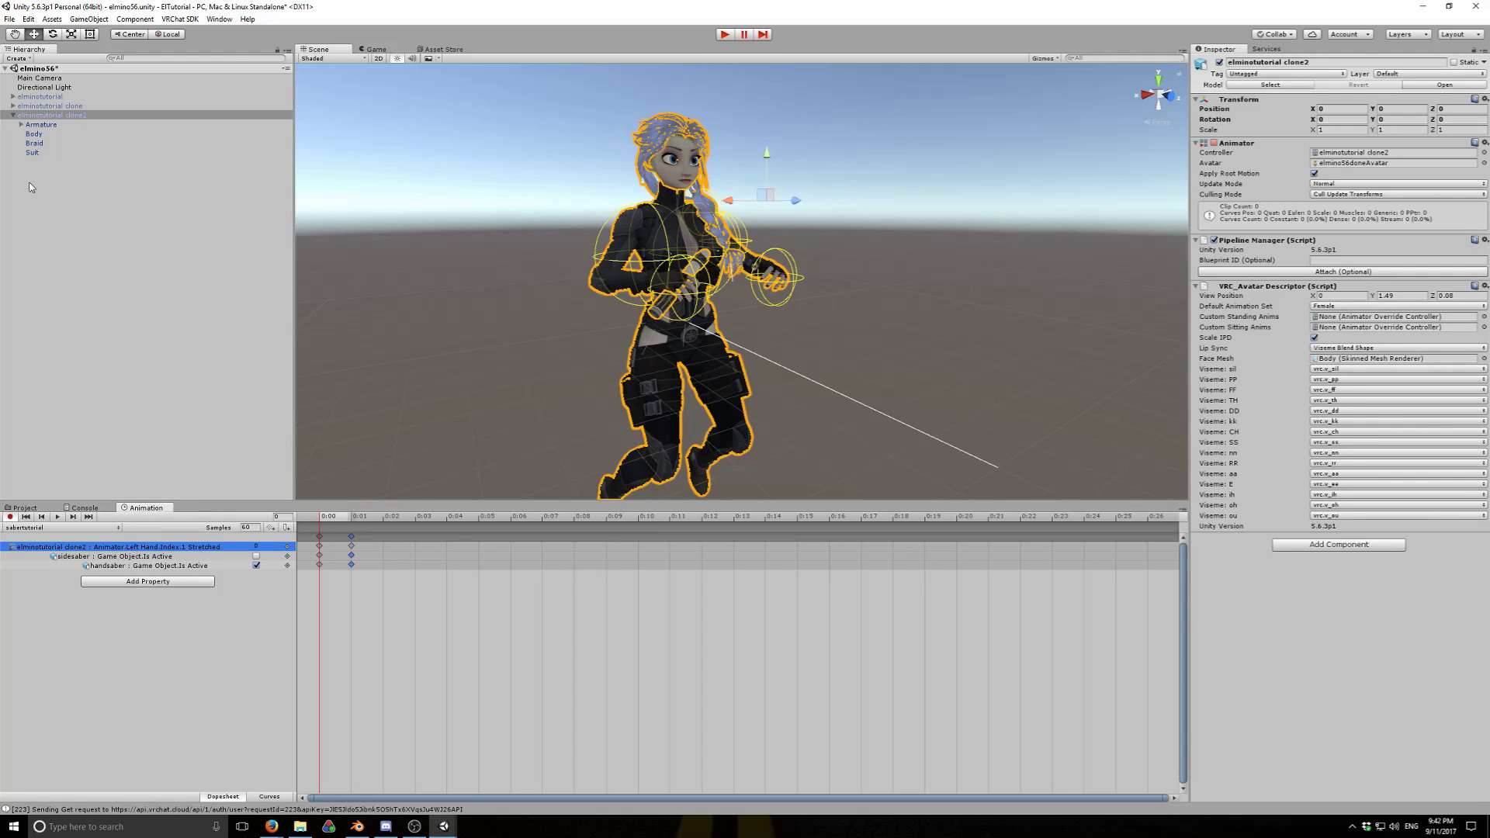
Deactivate elminotutorial clone2 and activate elminotutorial clone, which holds the saber2 animation
click(14, 116)
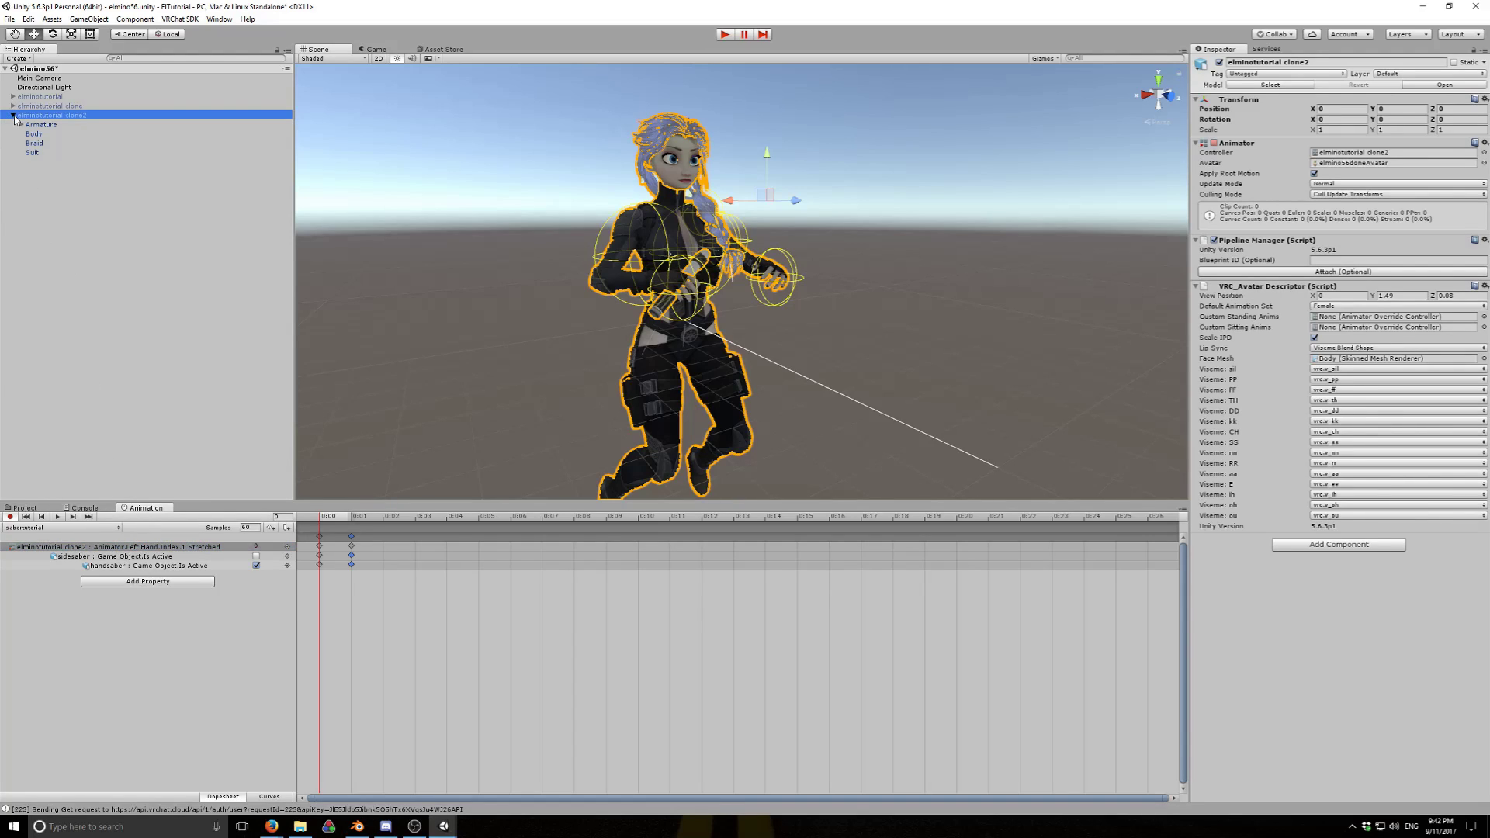
click(1219, 62)
click(87, 106)
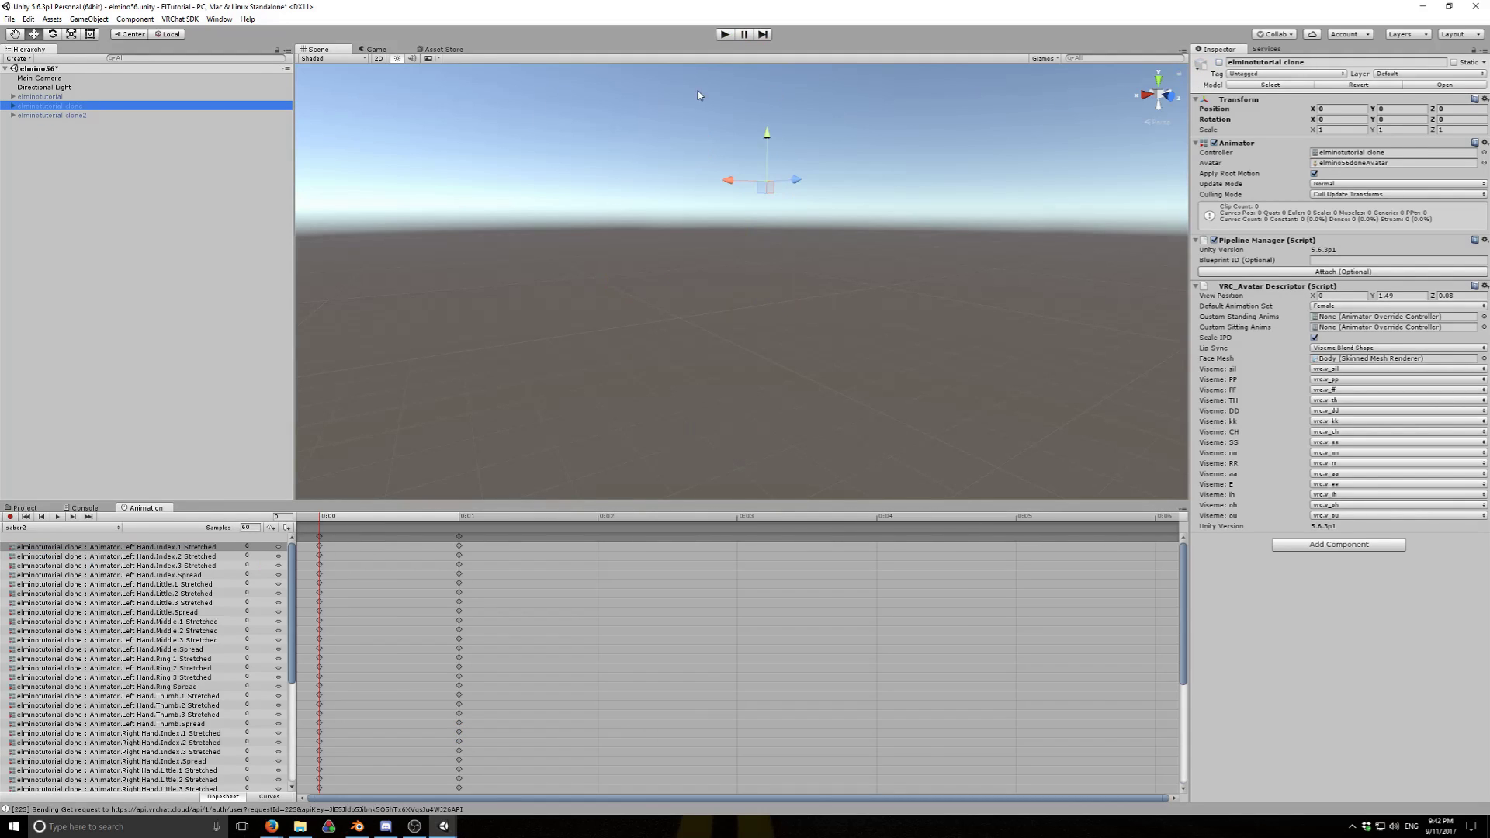
click(1220, 62)
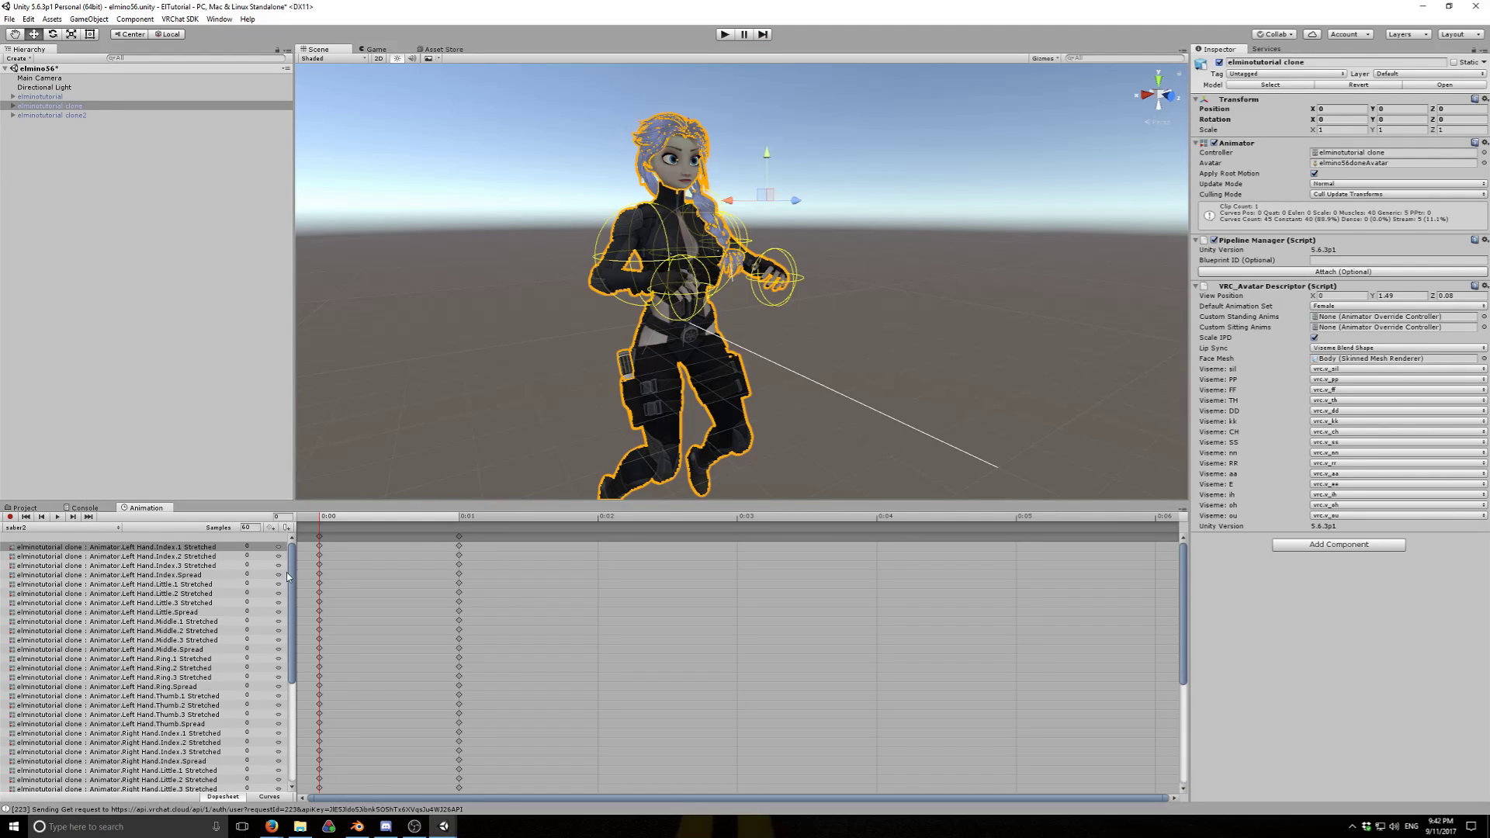
Review the right-hand finger and saber properties of the saber2 animation and preview its 0:00 frame with the handsaber
drag(293, 562, 287, 660)
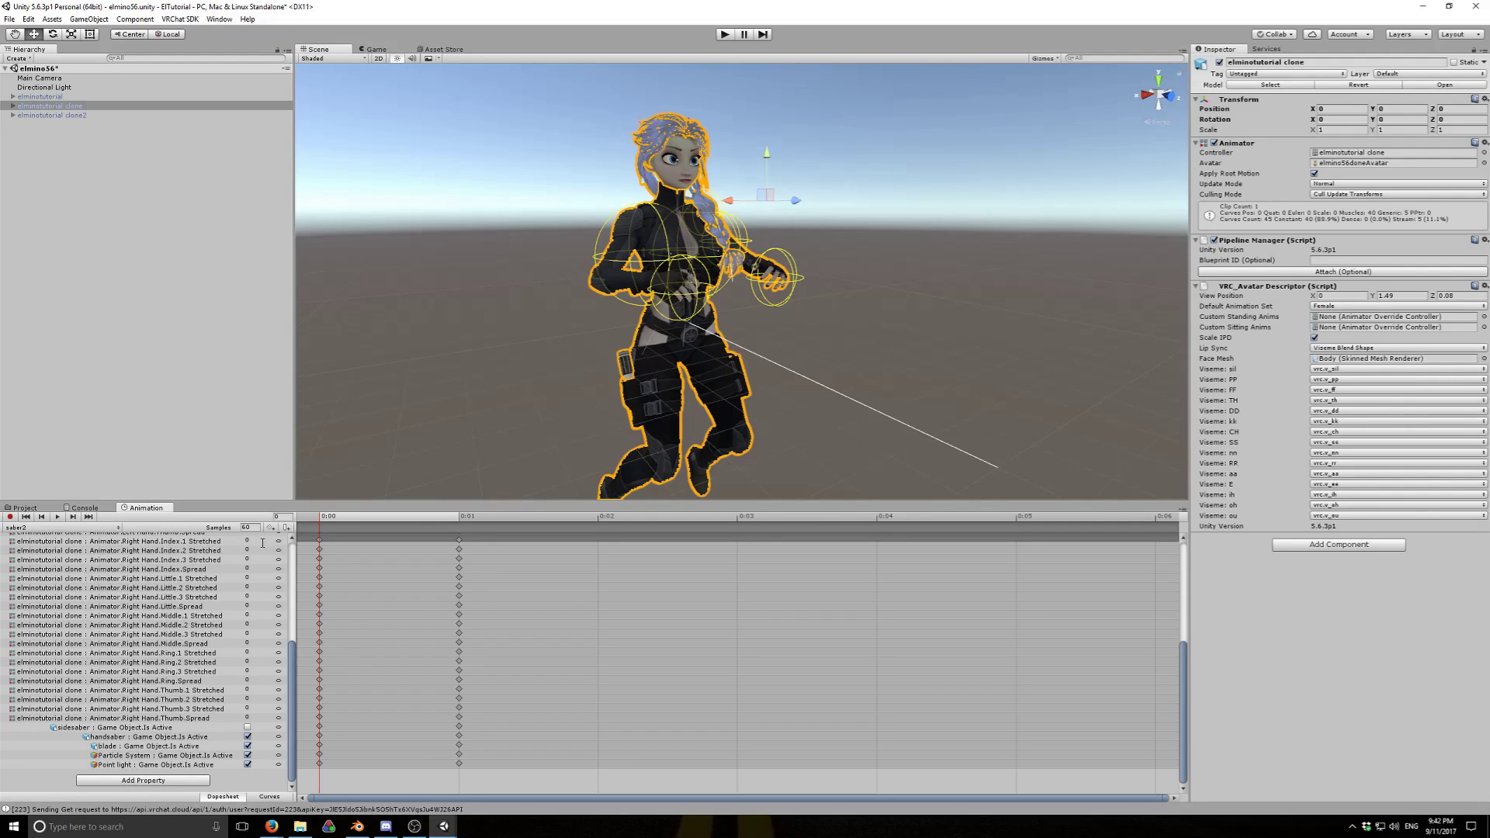
click(184, 608)
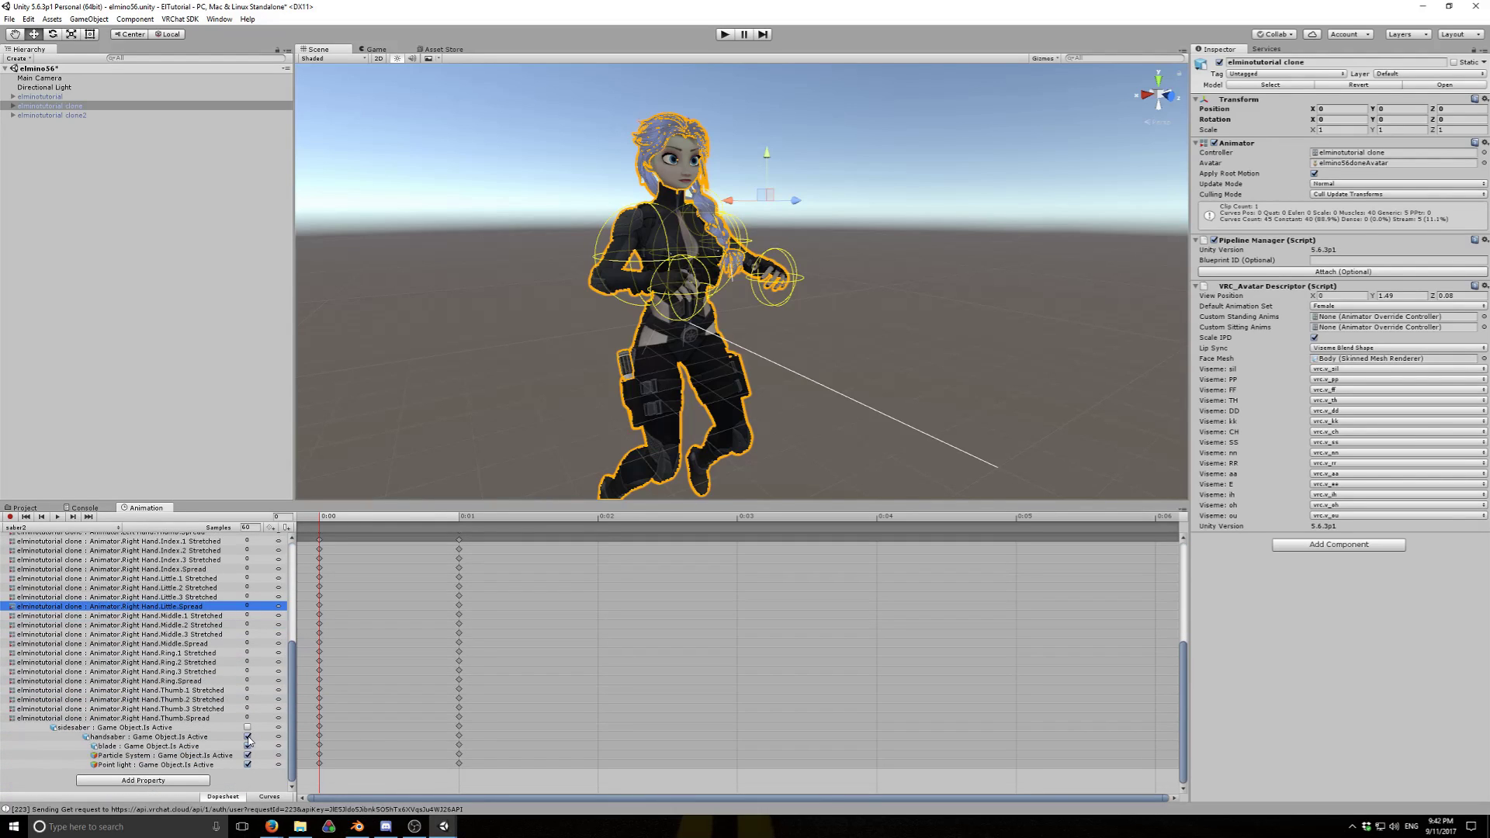
click(248, 737)
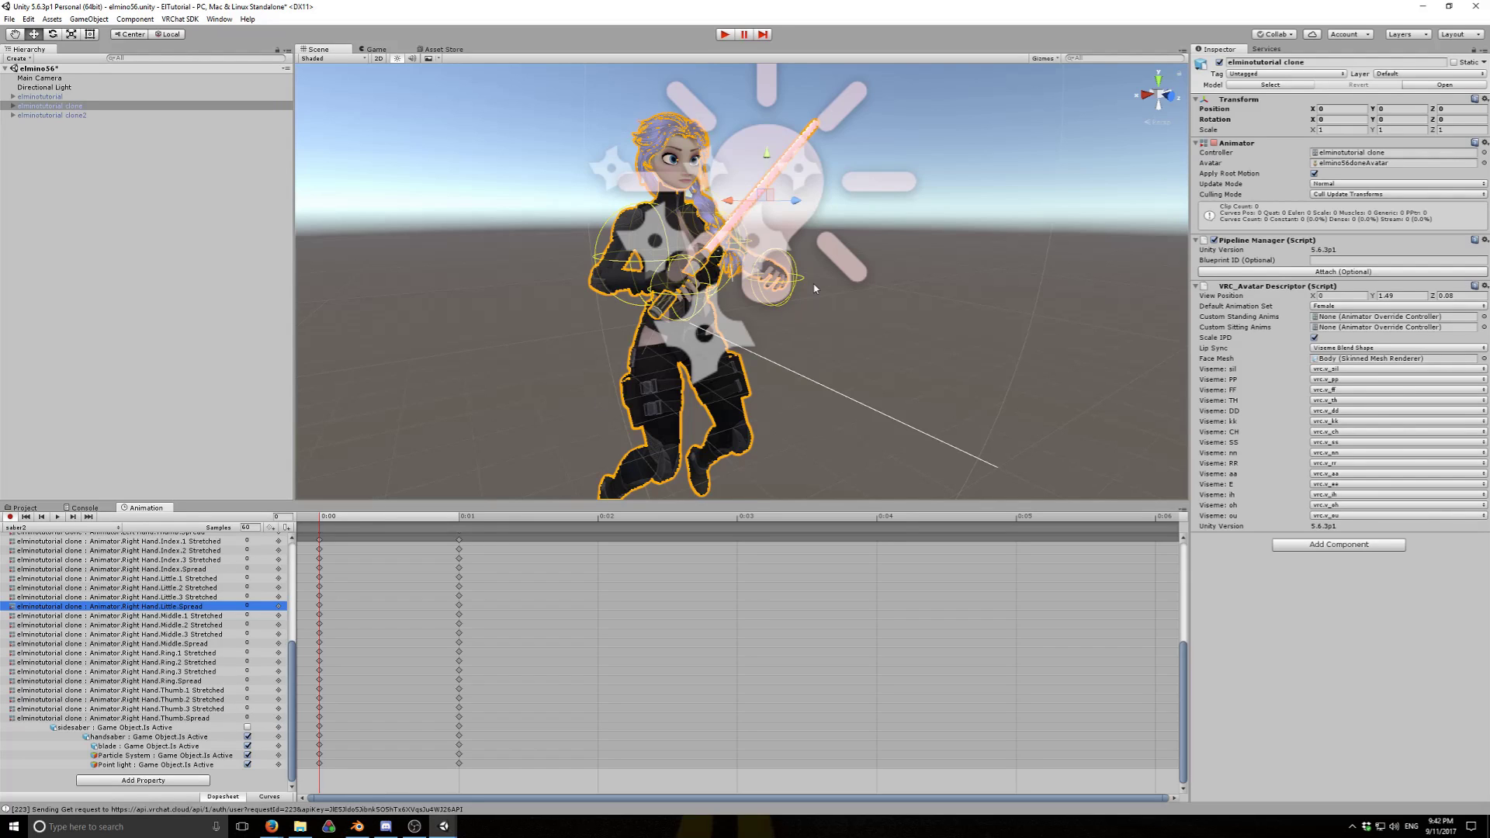
Examine from several angles how the avatar's right-hand fingers grip the saber handle
scroll(748, 315, up, 5)
scroll(535, 326, down, 5)
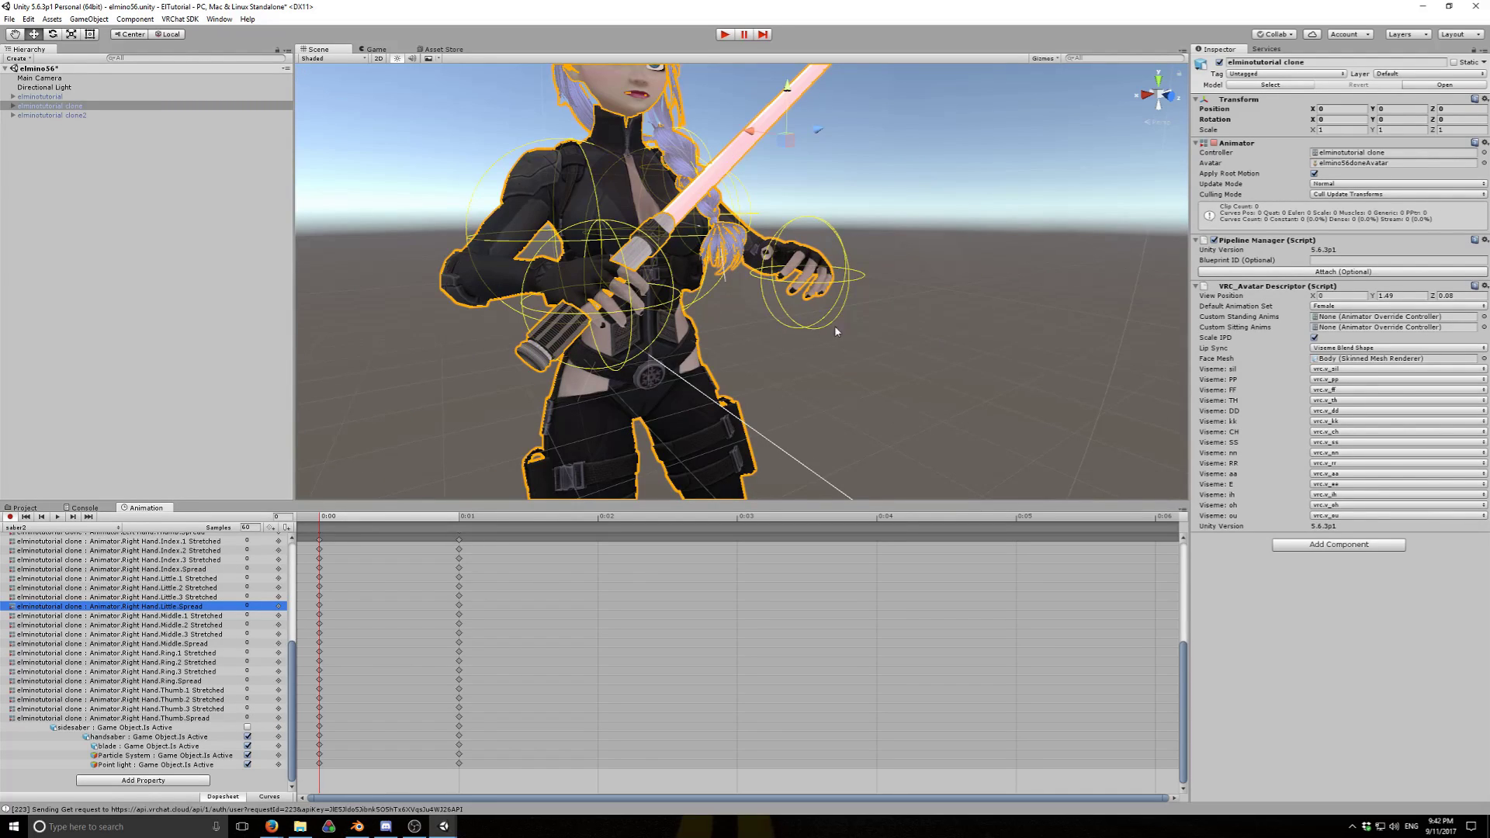
right_drag(859, 326, 792, 302)
middle_drag(709, 276, 556, 255)
middle_drag(831, 289, 531, 272)
mouse_move(769, 272)
middle_down()
mouse_move(199, 250)
mouse_move(479, 268)
middle_up()
scroll(703, 272, down, 4)
alt+drag(681, 273, 355, 307)
scroll(592, 308, up, 3)
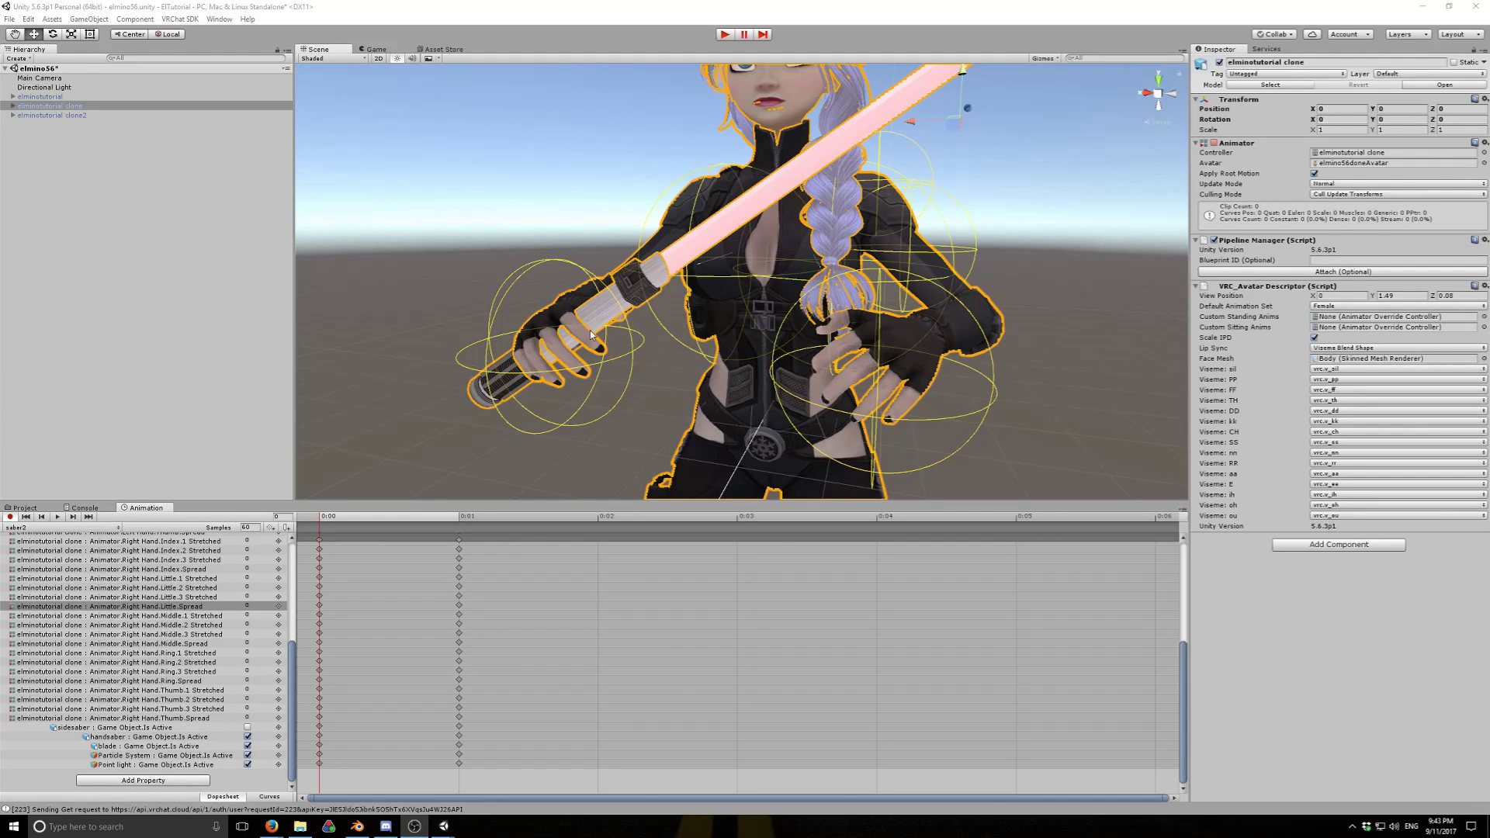
click(635, 360)
scroll(635, 359, up, 3)
scroll(635, 360, down, 6)
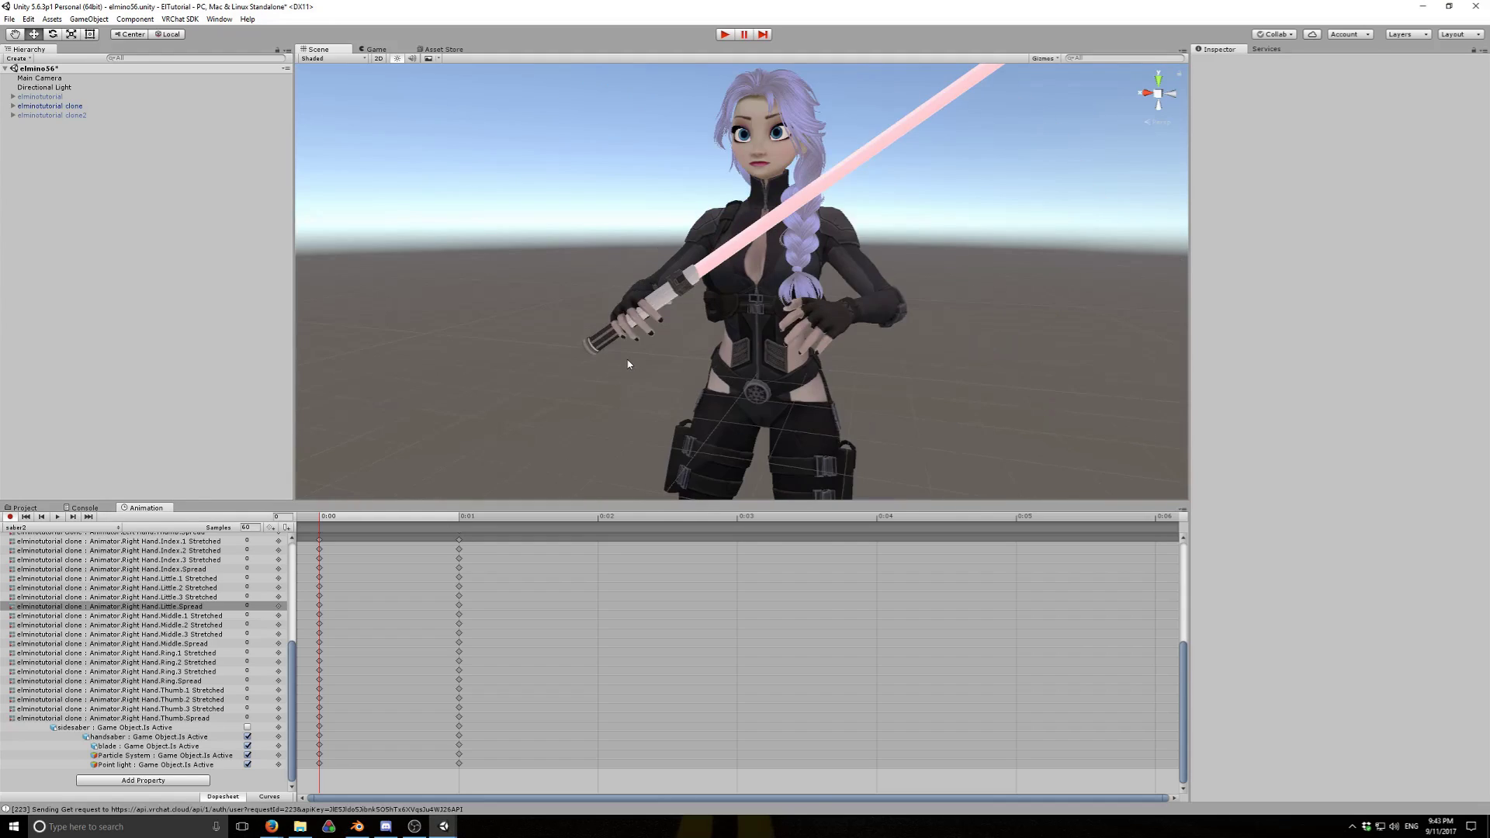
scroll(631, 362, up, 3)
right_drag(624, 354, 588, 330)
scroll(465, 201, down, 3)
scroll(681, 306, down, 3)
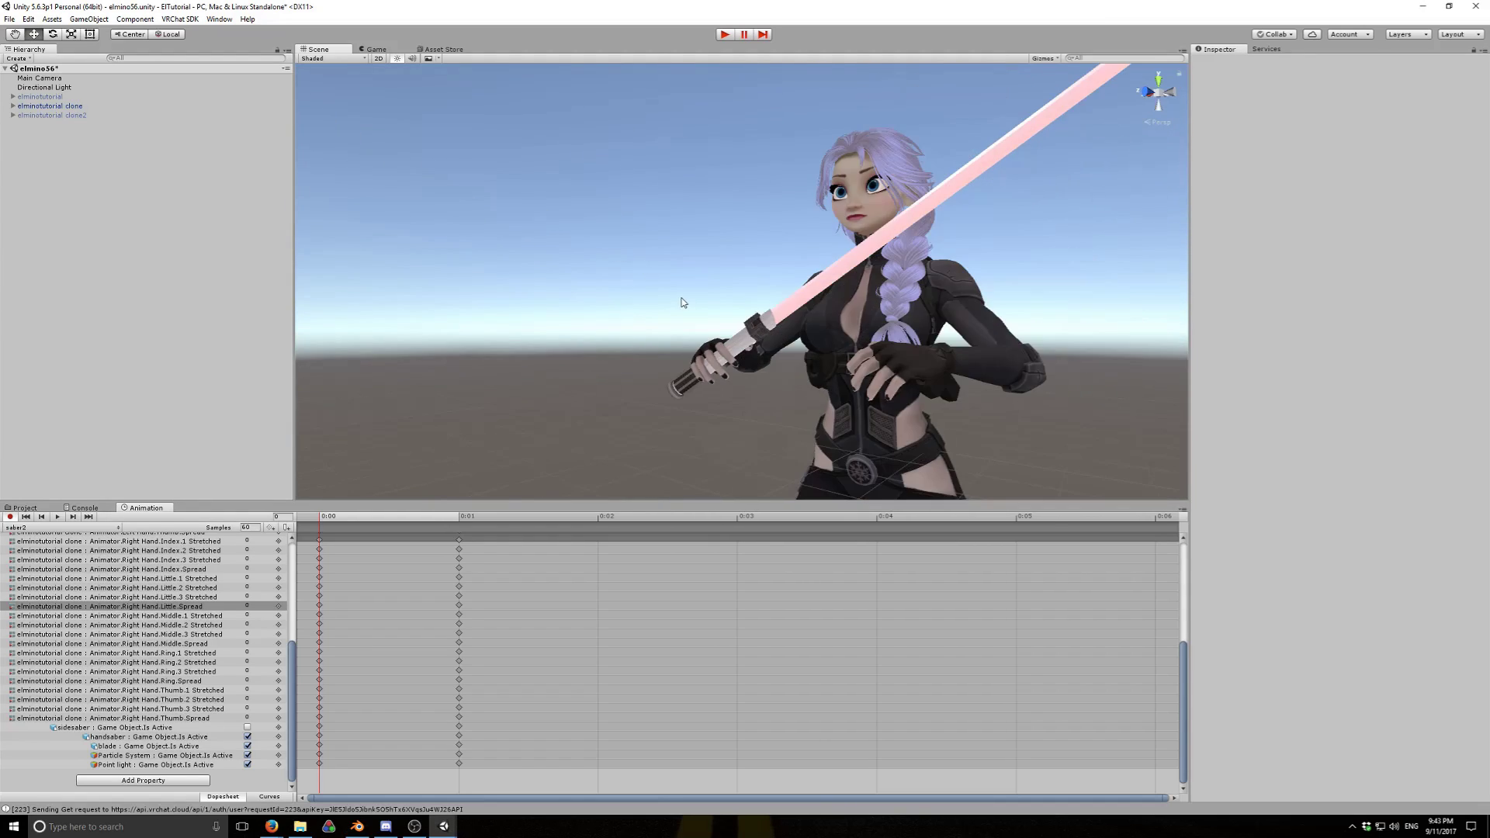
middle_drag(762, 382, 518, 355)
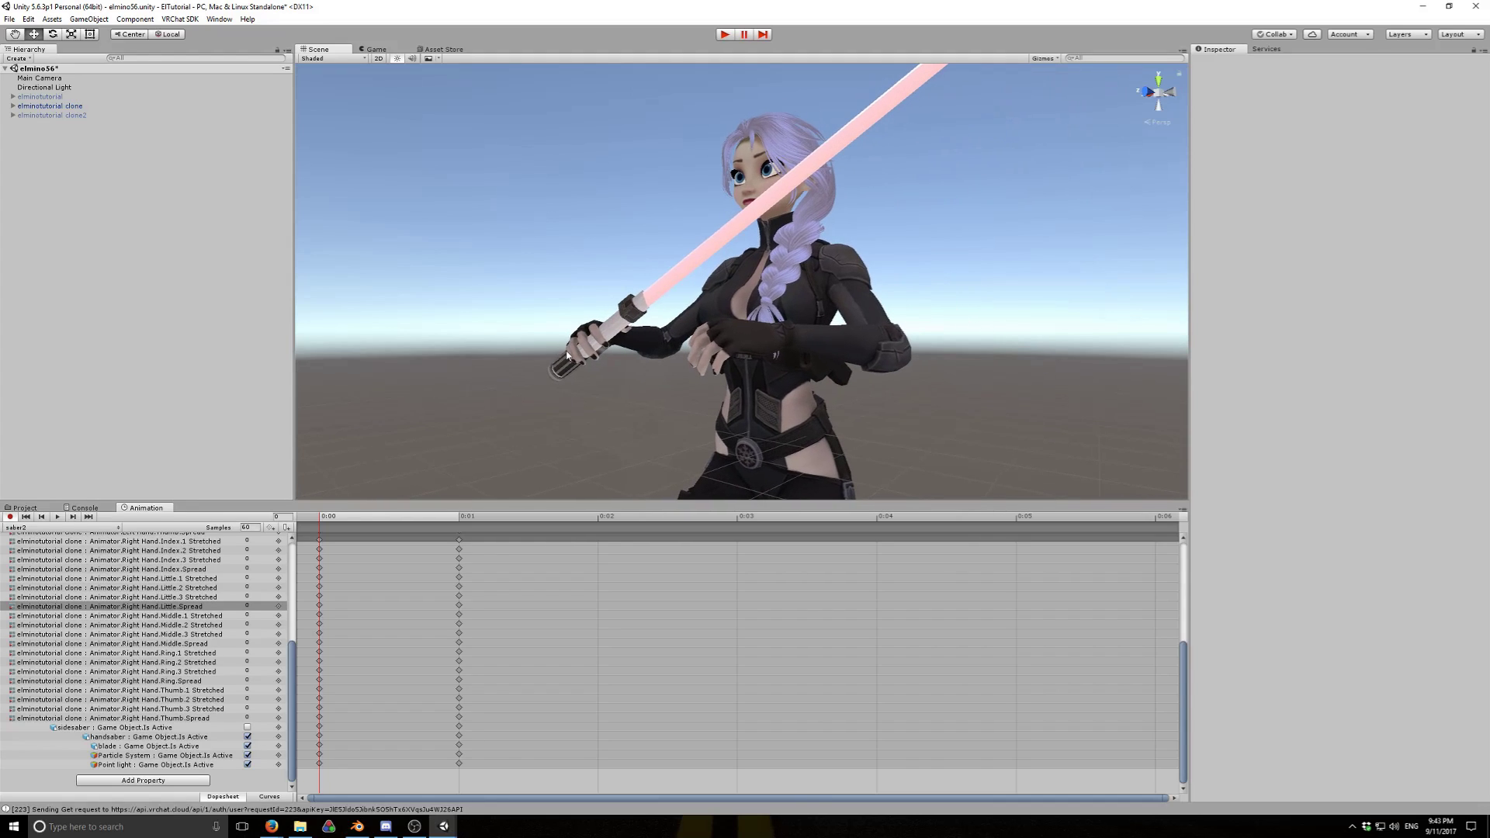
scroll(569, 356, up, 2)
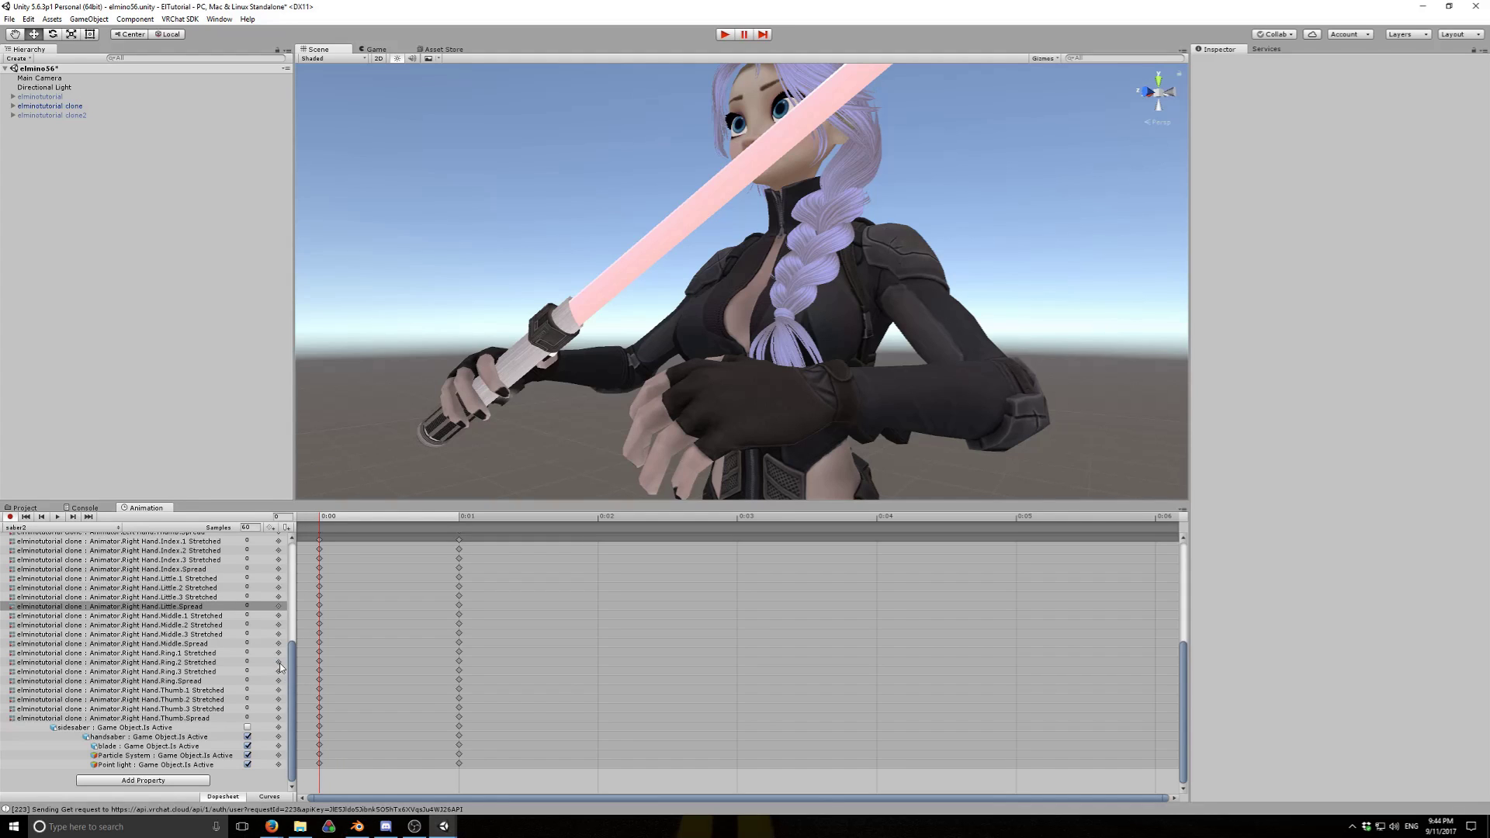
Set Right Hand.Index.1 and Index.2 Stretched to -0.5 and Right Hand.Index.3 Stretched to -0.6
drag(292, 663, 289, 636)
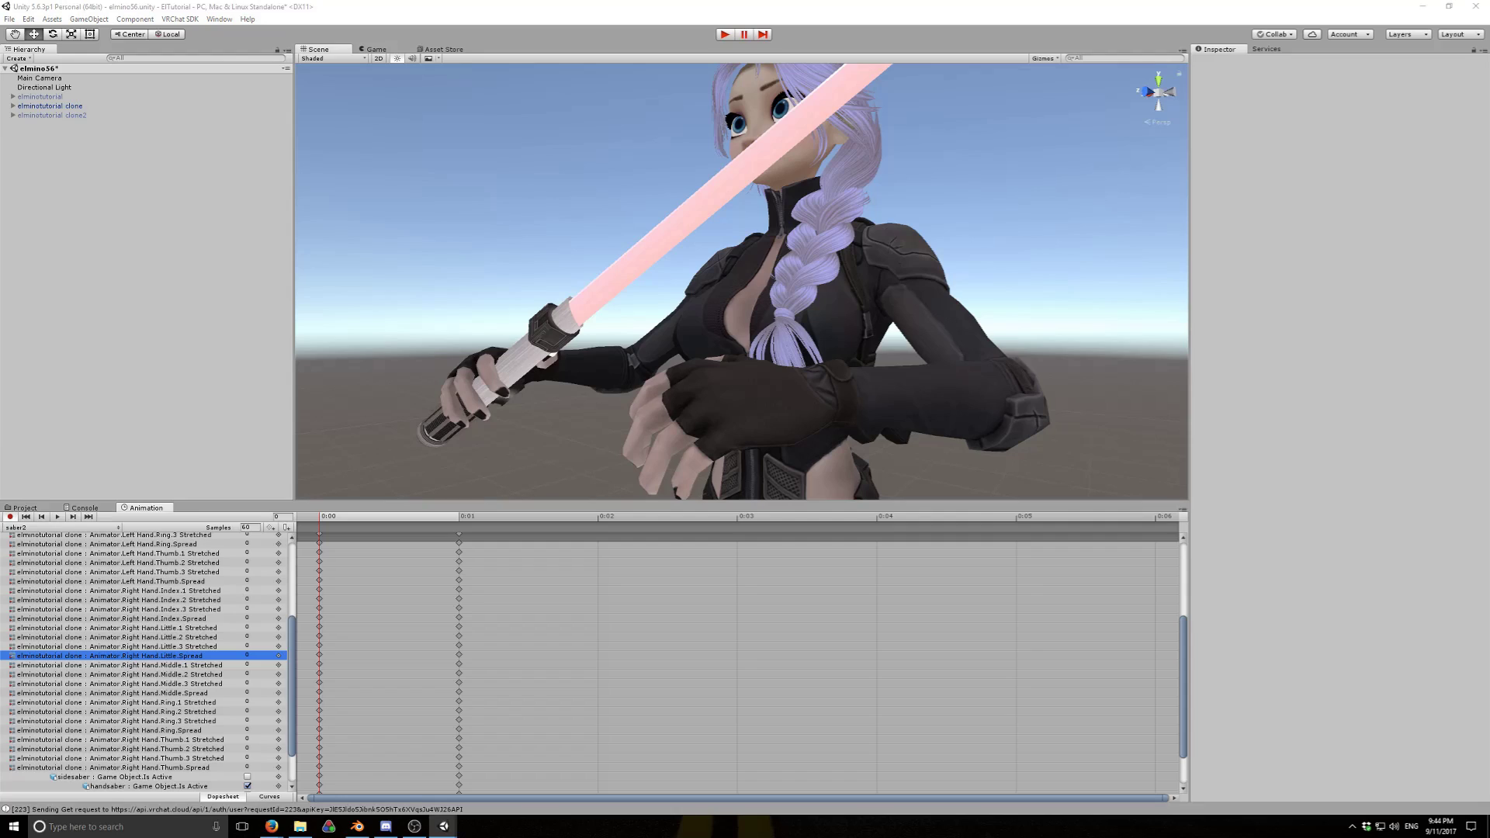
click(249, 591)
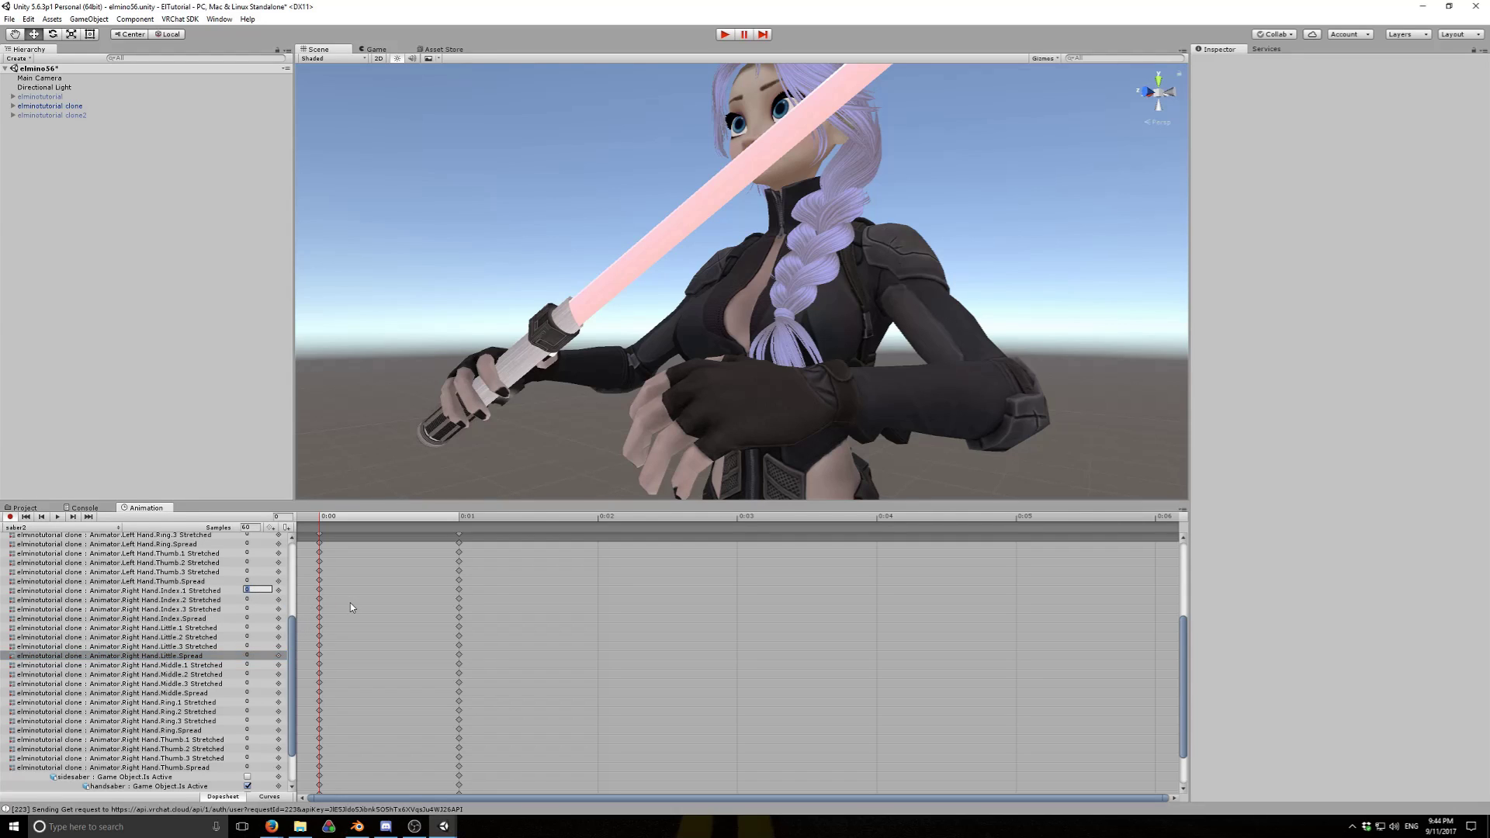
text(-.5)
click(248, 598)
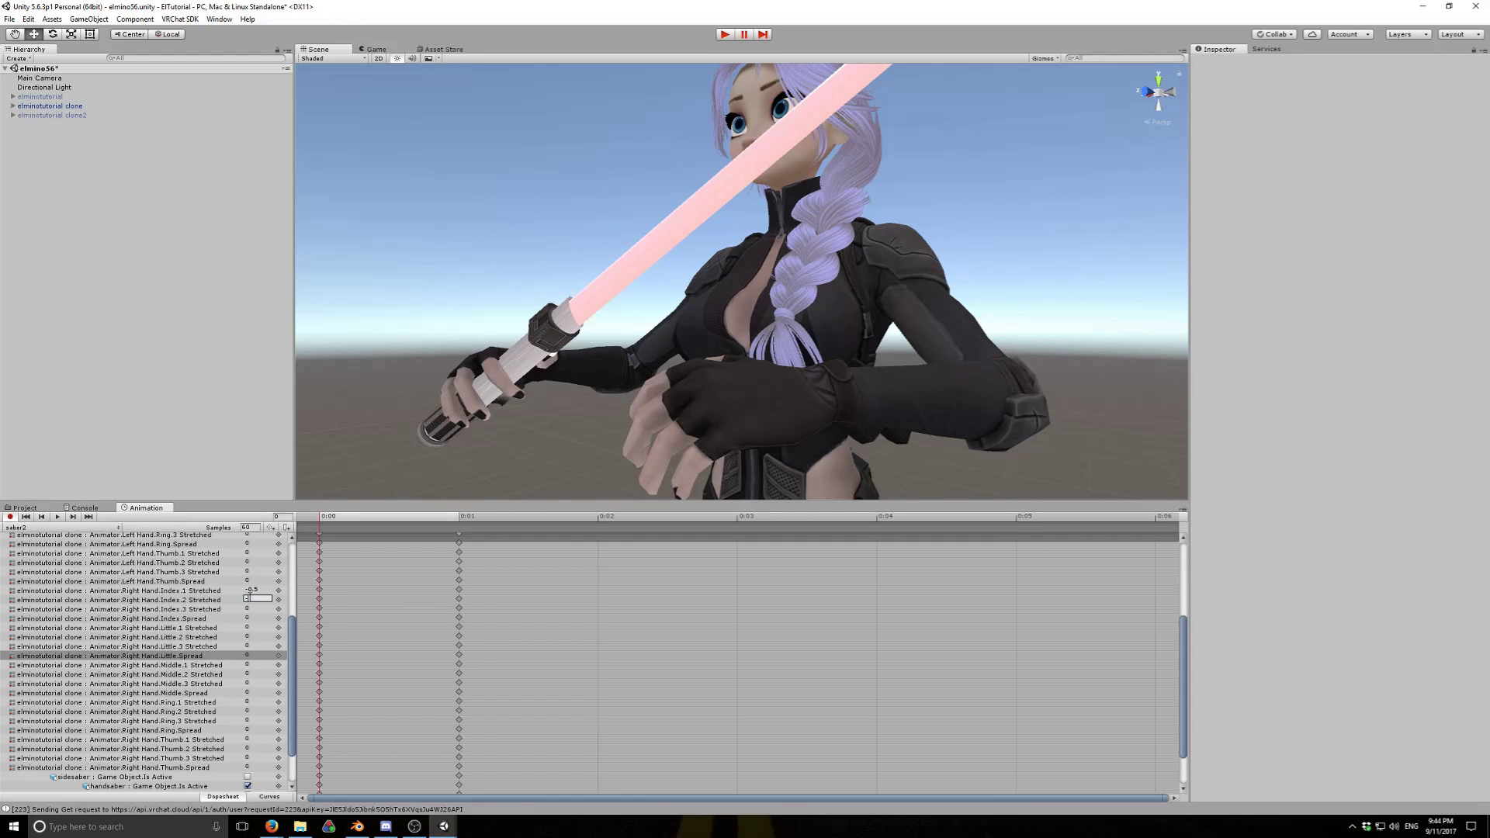
text(-0.5)
click(255, 610)
text(-.6)
Set Right Hand.Little.1 and Little.2 Stretched to -0.4 and Right Hand.Little.3 Stretched to -0.5
click(259, 627)
text(-.6)
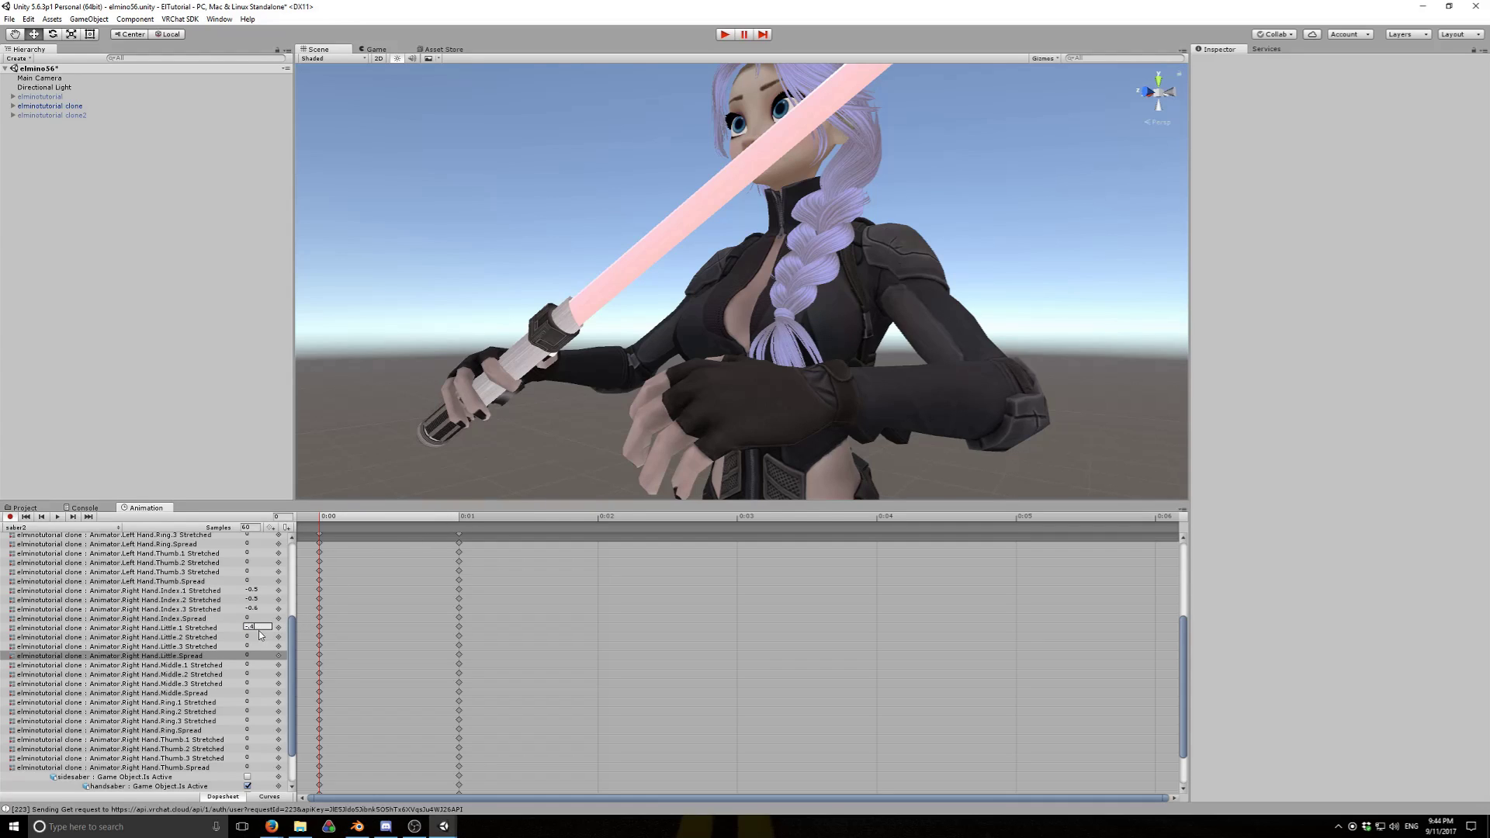
click(259, 636)
text(4)
click(253, 656)
click(253, 646)
Set Right Hand.Middle.1 and Middle.2 Stretched to -0.6 and Right Hand.Middle.3 Stretched to -0.7
click(259, 665)
text(-0.6)
click(259, 673)
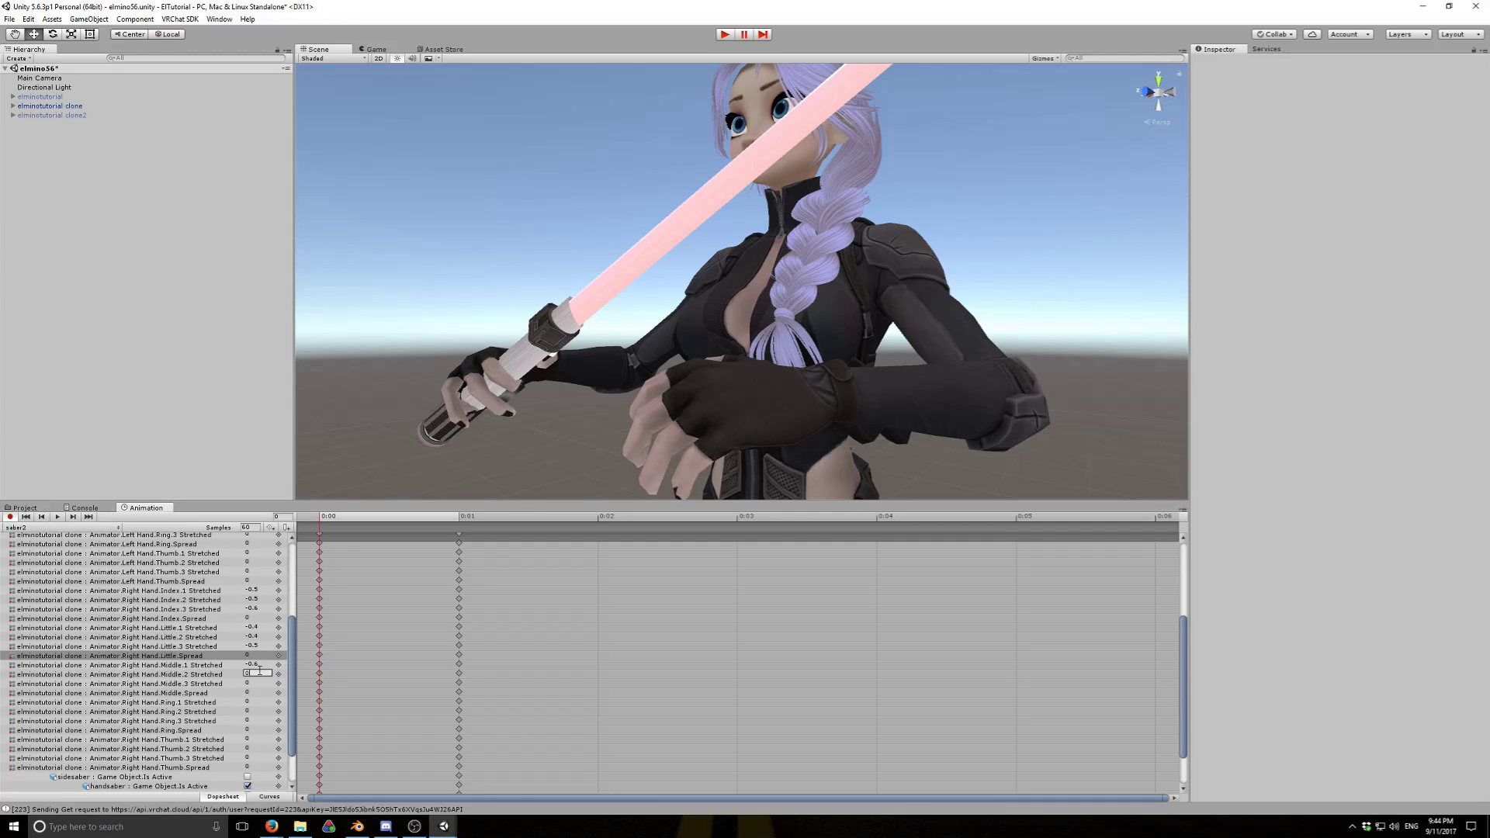
text(-.6)
click(260, 683)
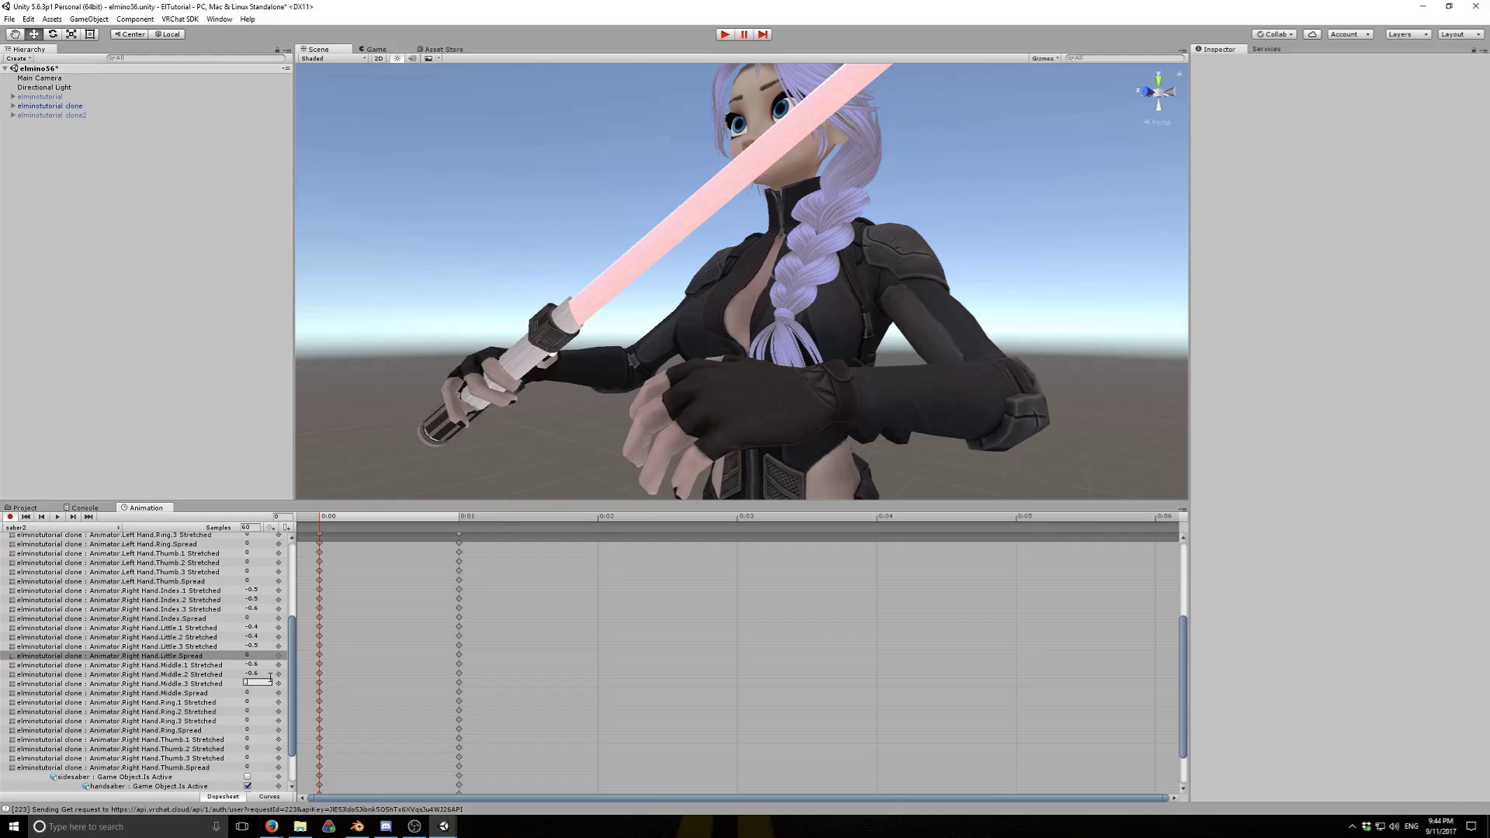
text(-0.7)
Set Right Hand.Ring.1 and Ring.2 Stretched to -0.6 and Right Hand.Ring.3 Stretched to -0.7
click(260, 703)
text(-0.6)
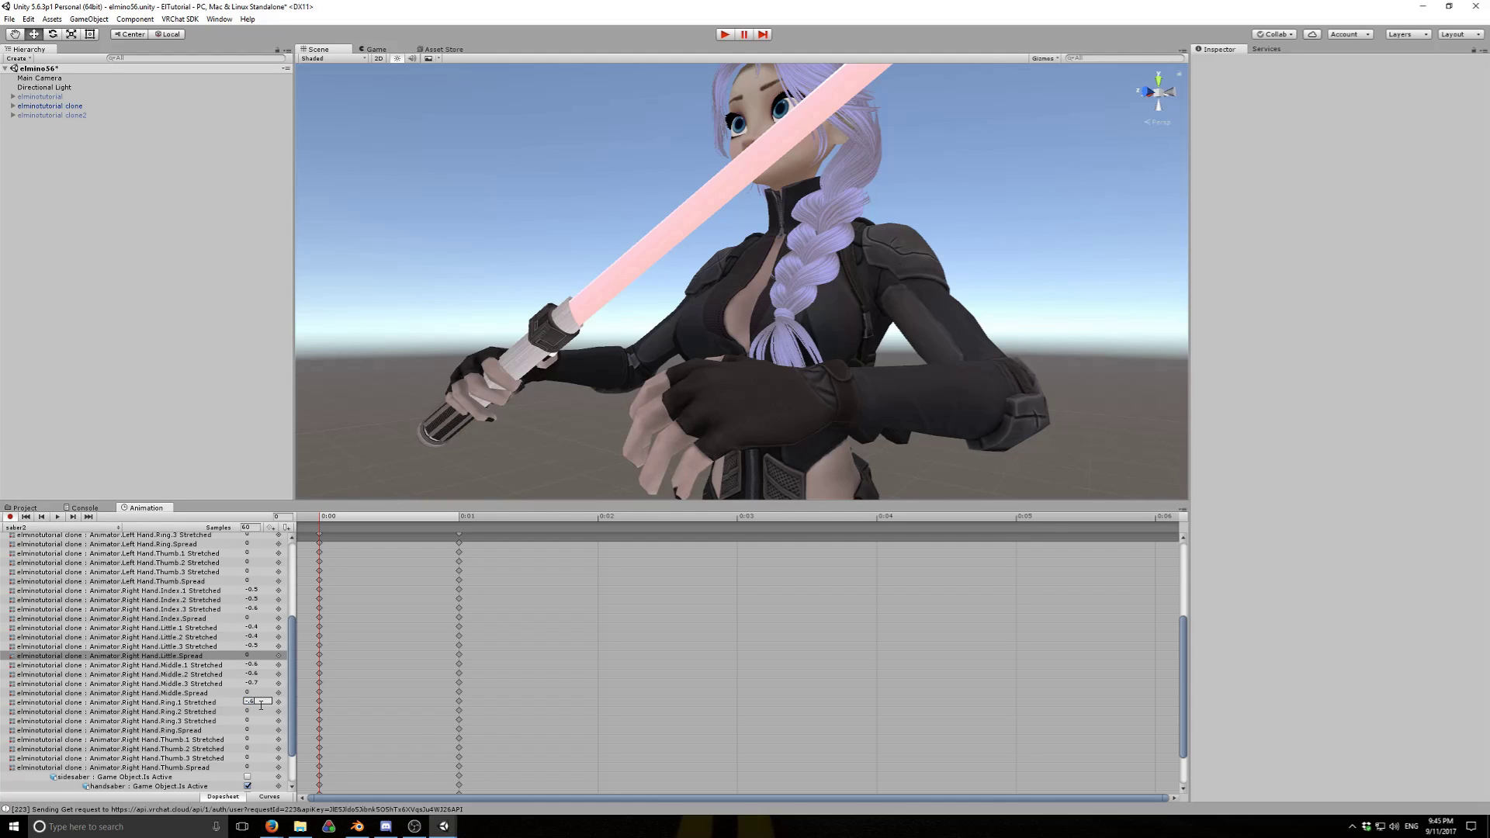
click(254, 711)
text(-0.6)
click(252, 721)
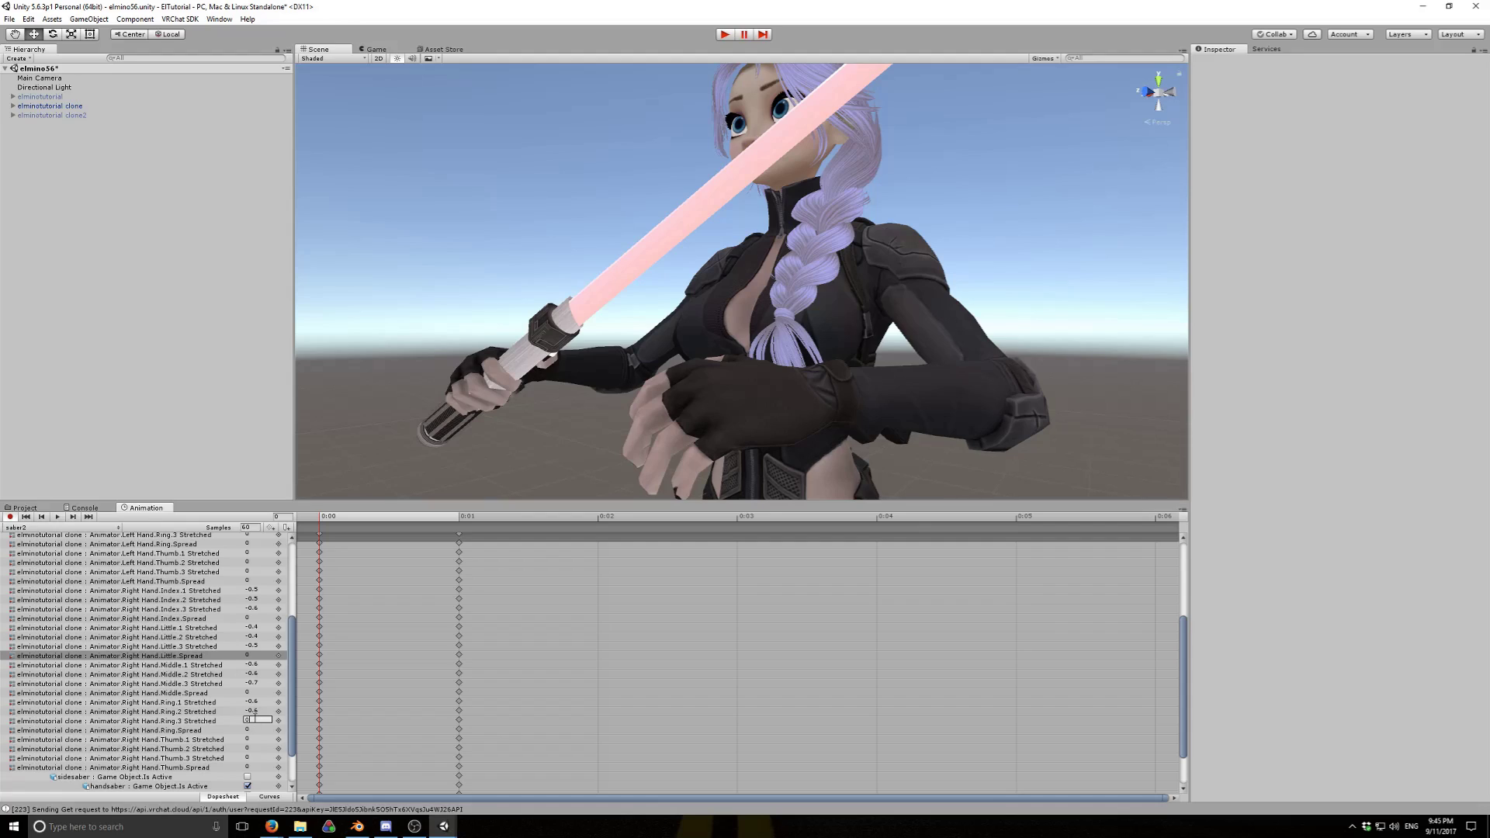
key(BackSpace)
Curl the right thumb around the saber handle by setting Right Hand.Thumb.1 Stretched to -0.8
click(264, 738)
middle_drag(441, 357, 567, 814)
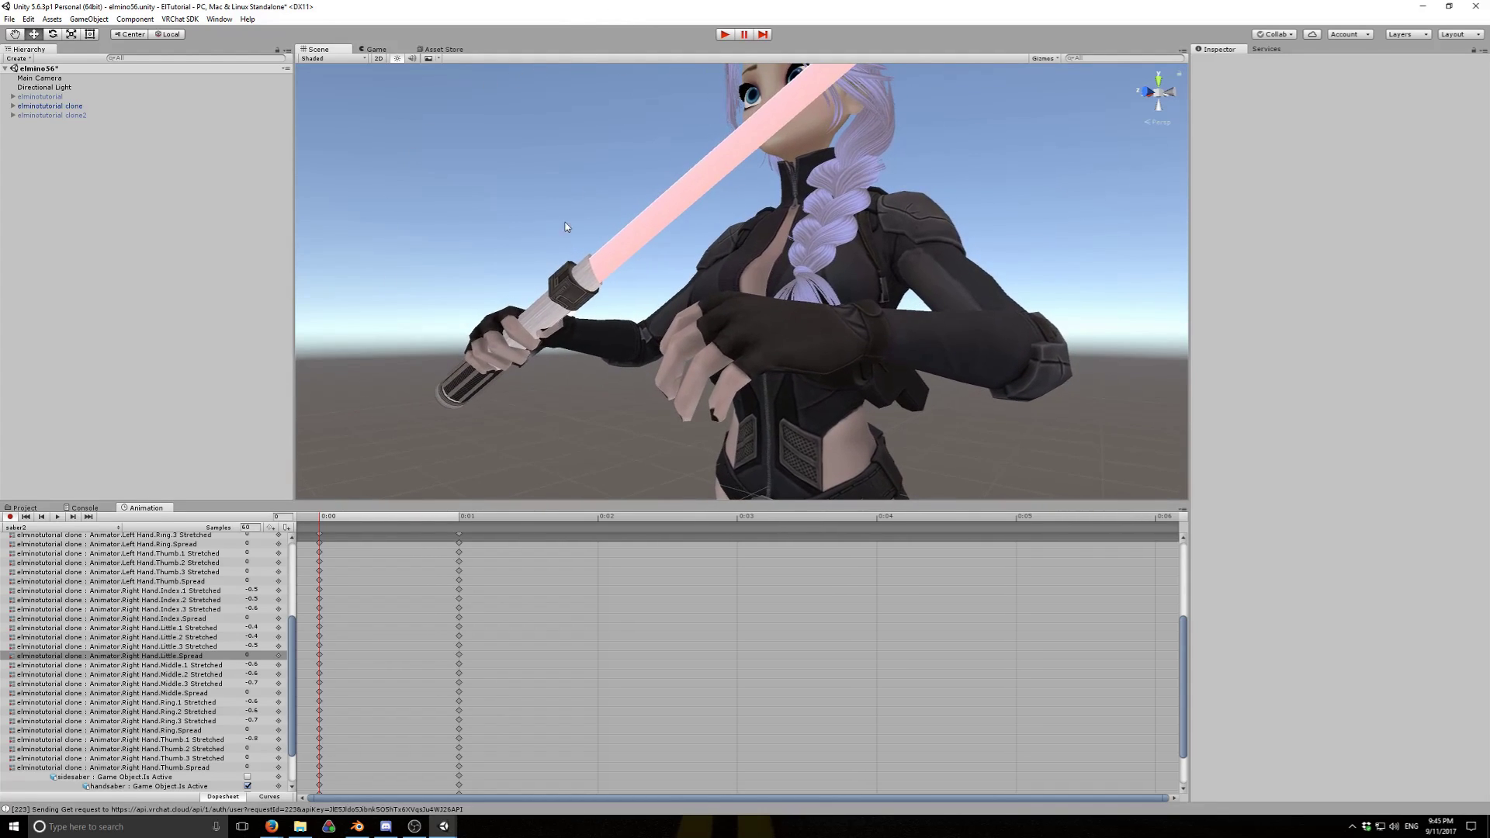
middle_drag(506, 332, 498, 319)
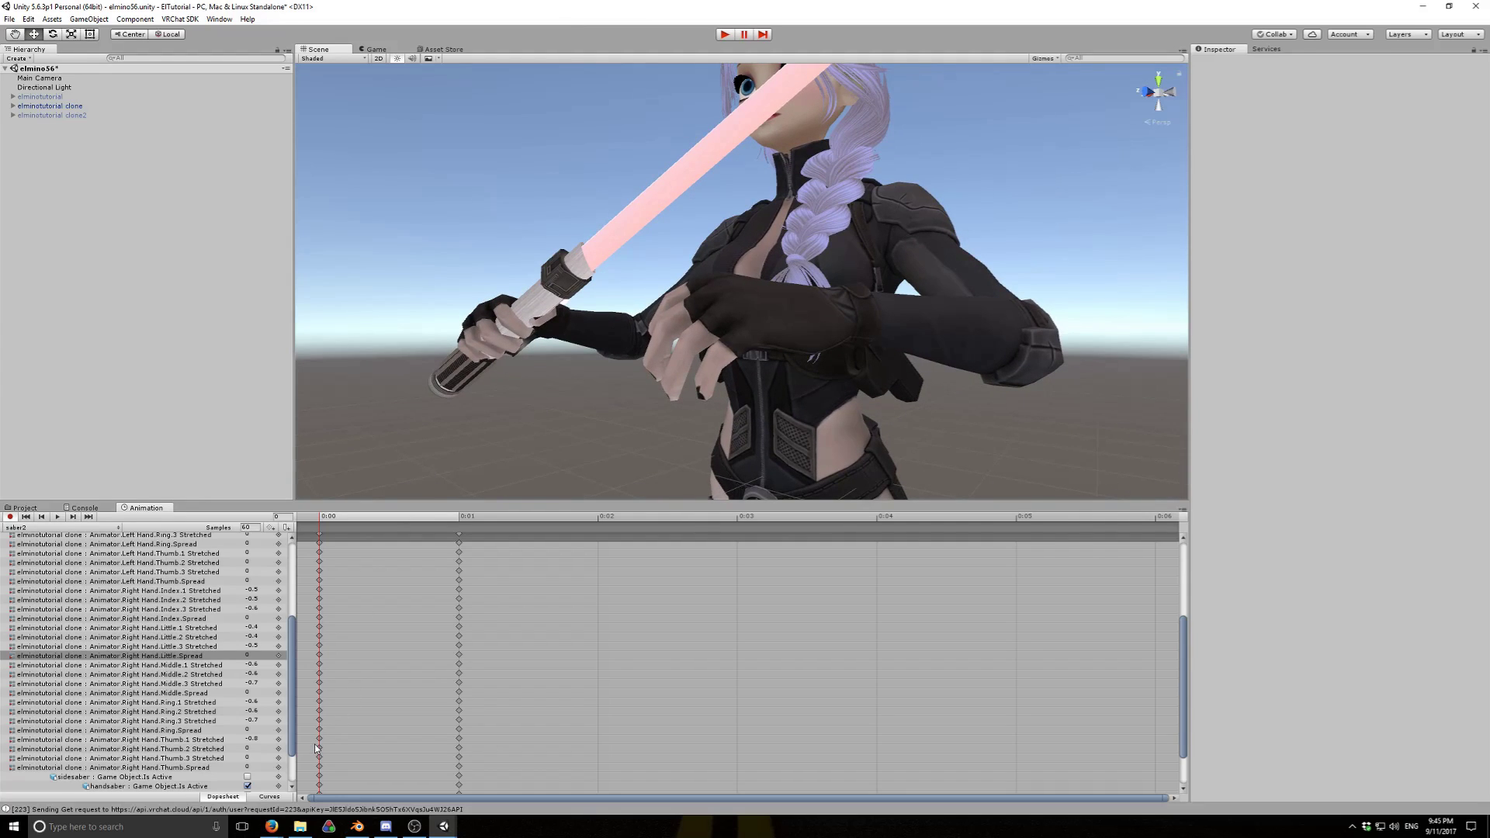
click(265, 738)
text(-0.)
key(BackSpace)
text(7)
key(BackSpace)
text(8)
Set Right Hand.Thumb.Spread to -0.29
click(253, 768)
text(-.3)
click(260, 741)
scroll(579, 439, down, 4)
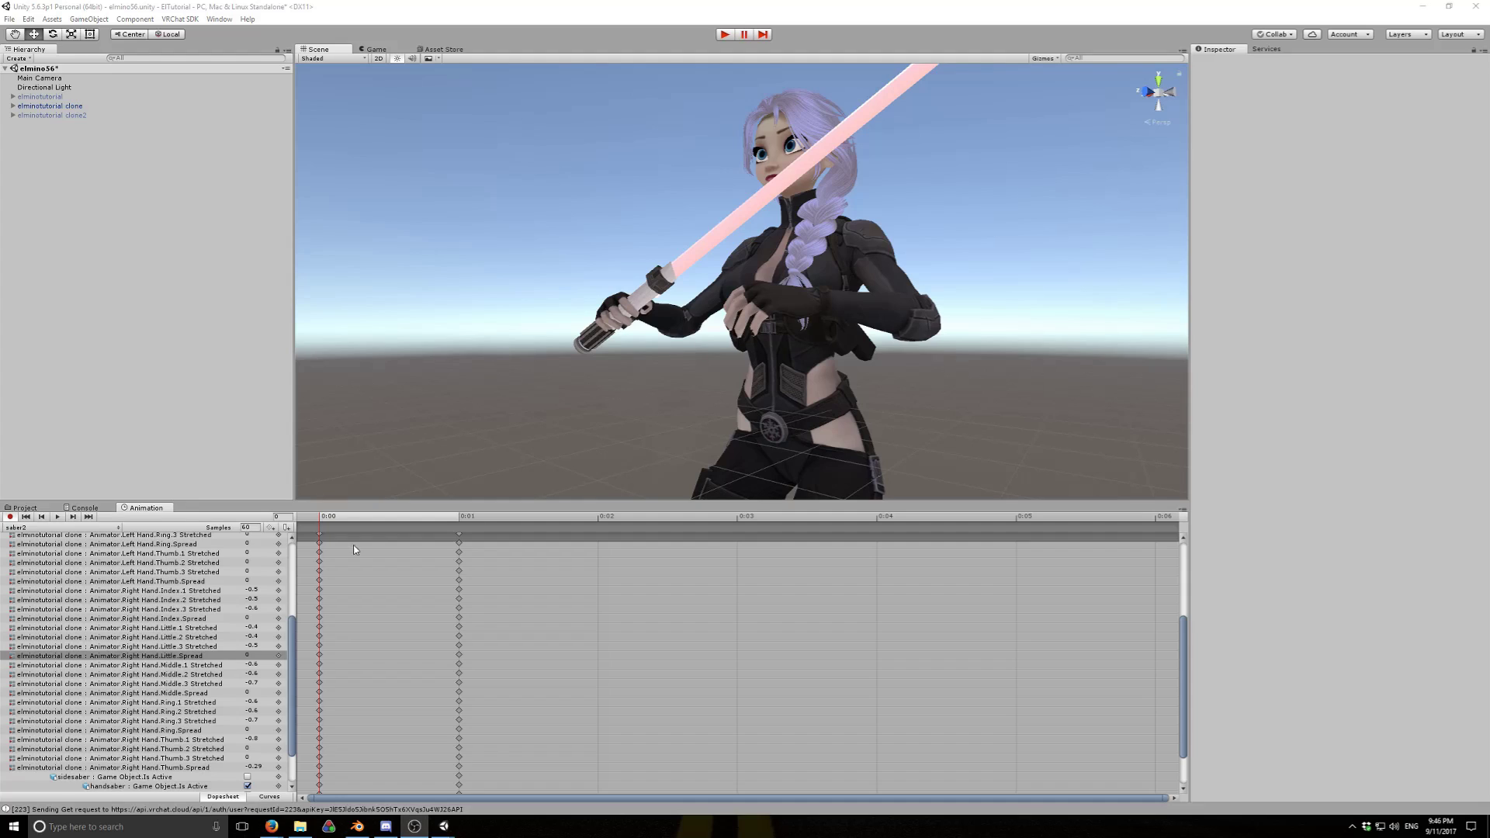
Try a negative value of -0.8 for Left Hand.Index.1 Stretched
drag(294, 641, 301, 586)
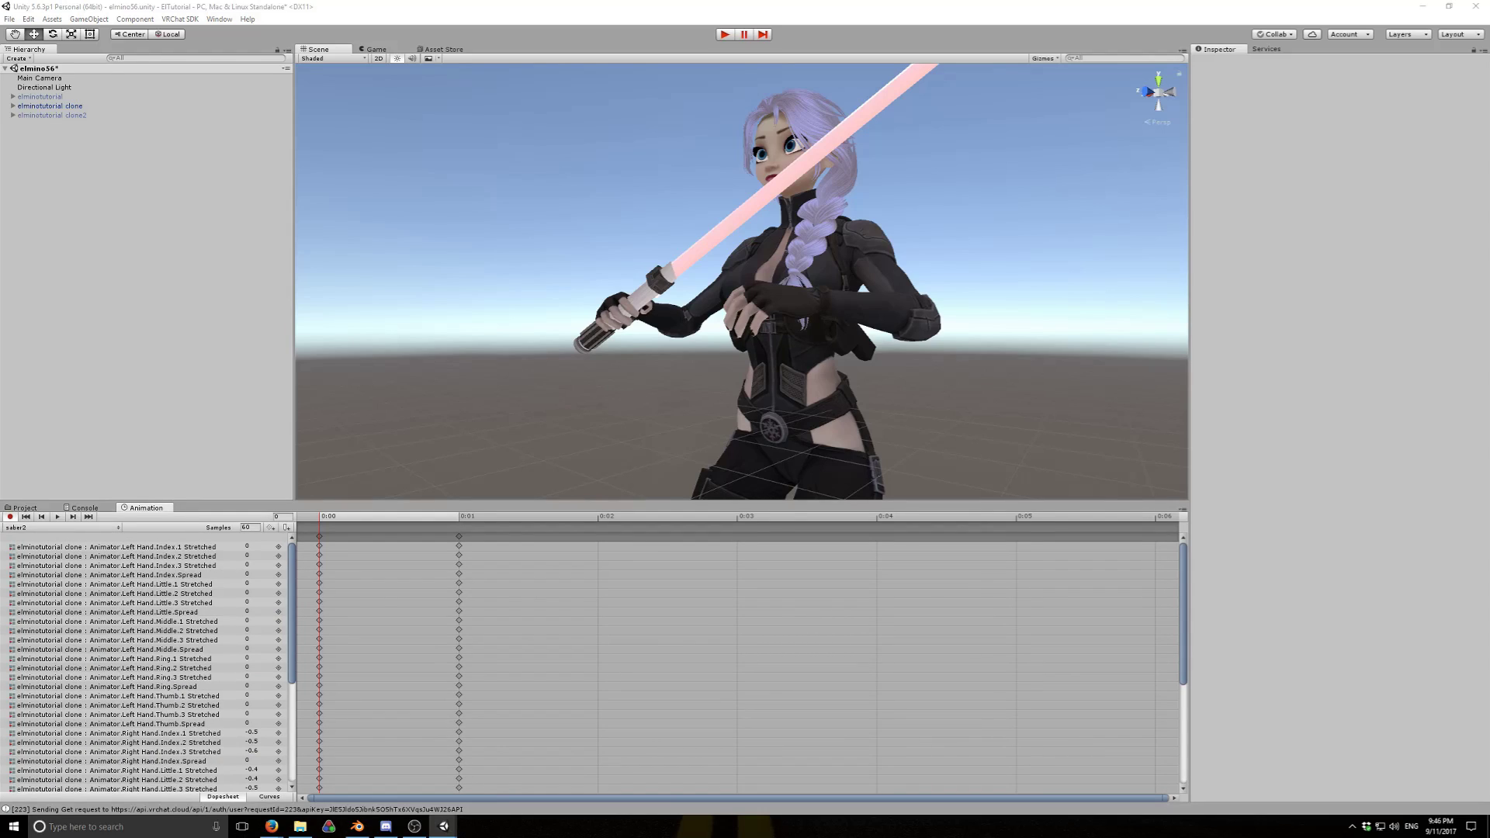
click(255, 550)
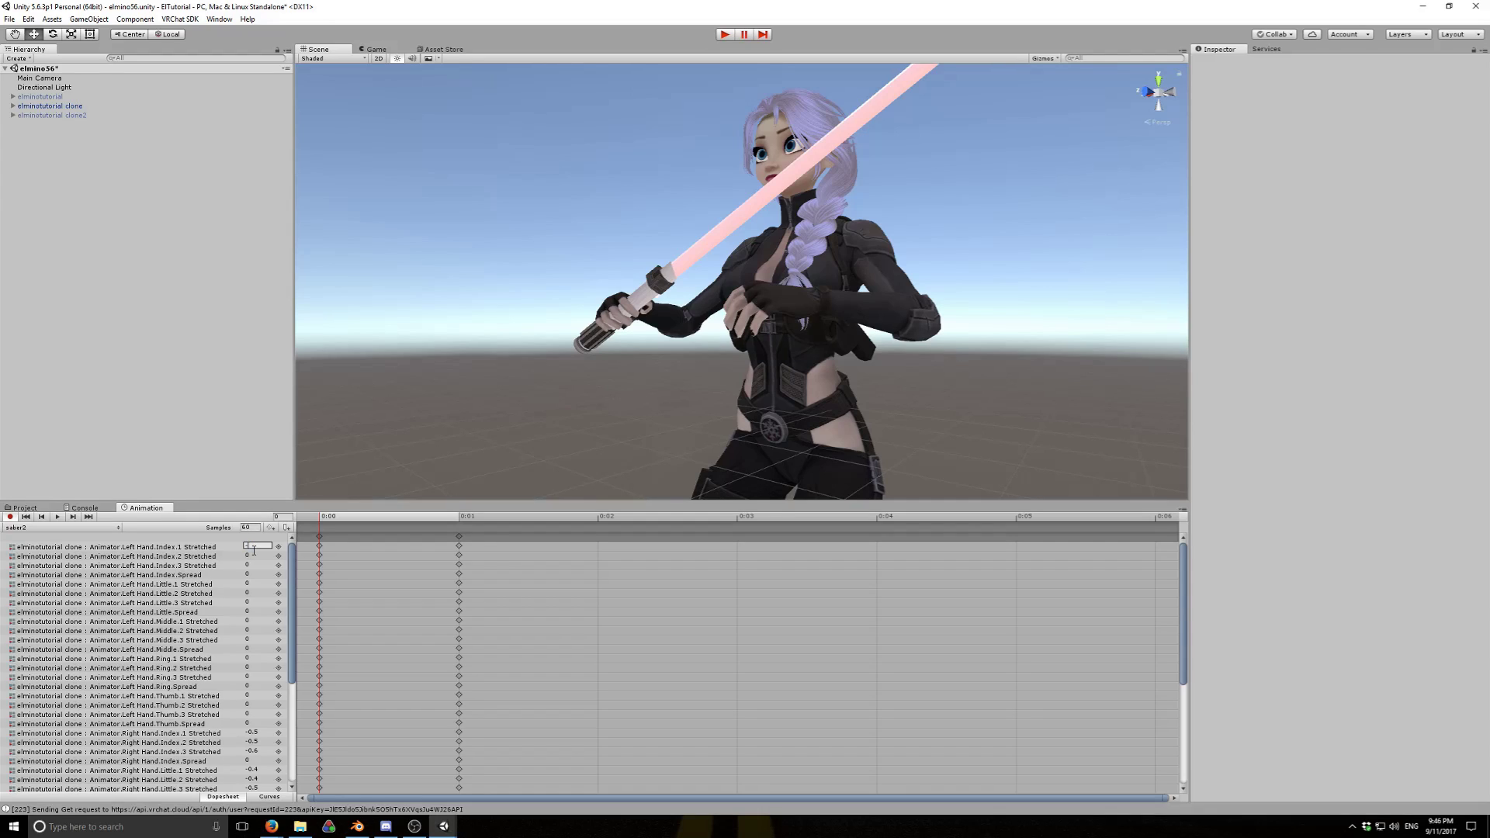
text(-0.)
text(8)
click(262, 554)
click(254, 546)
text(-.98)
key(Tab)
Set Left Hand.Index.1, Index.2 and Index.3 Stretched to 0.8 to extend the left index finger
click(257, 546)
text(.8)
click(252, 556)
text(.8)
key(Tab)
text(.8)
click(253, 572)
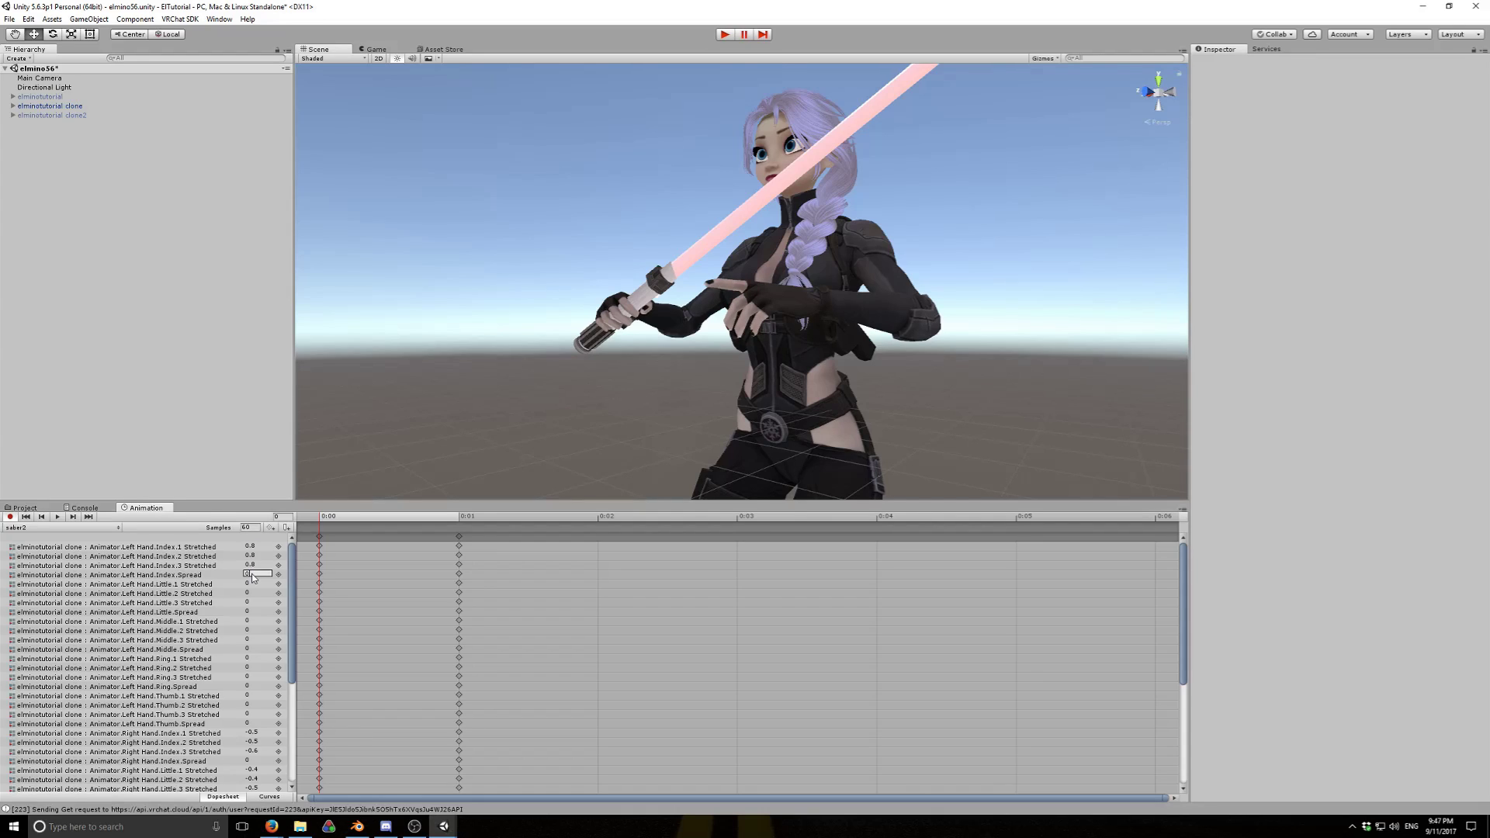
Set Left Hand.Little.1, Little.2 and Little.3 Stretched to 0.8 to extend the left little finger
click(263, 587)
text(.8)
click(253, 593)
text(.8)
click(253, 601)
text(.8)
Set Left Hand.Middle.1, Middle.2 and Middle.3 Stretched to -0.8 to curl the left middle finger
click(259, 621)
text(-0.8)
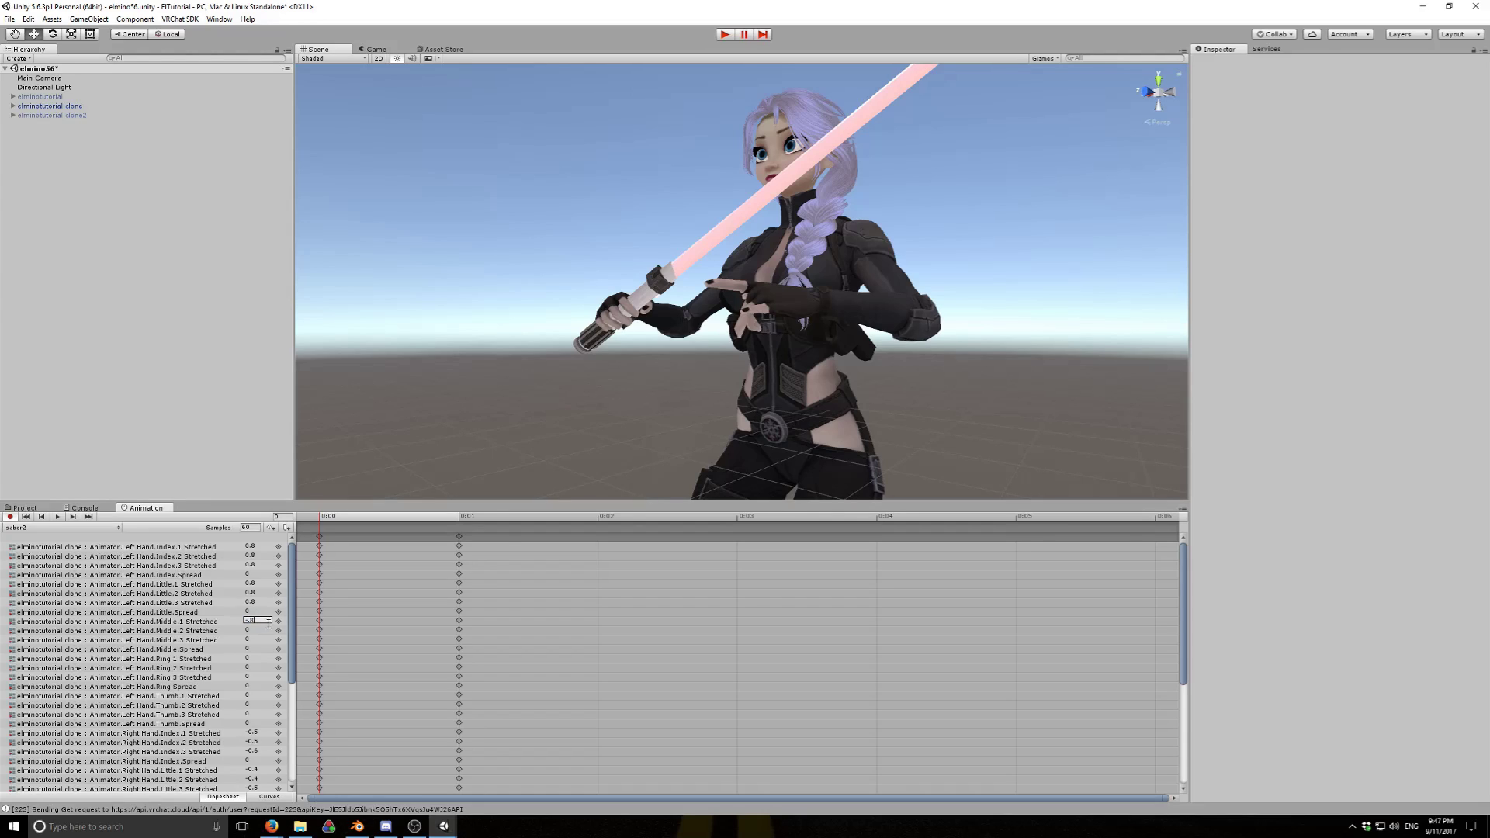
click(252, 631)
text(-0.8)
click(253, 640)
text(-.8)
click(252, 647)
Set Left Hand.Ring.1, Ring.2 and Ring.3 Stretched to -0.8 to curl the left ring finger
click(254, 658)
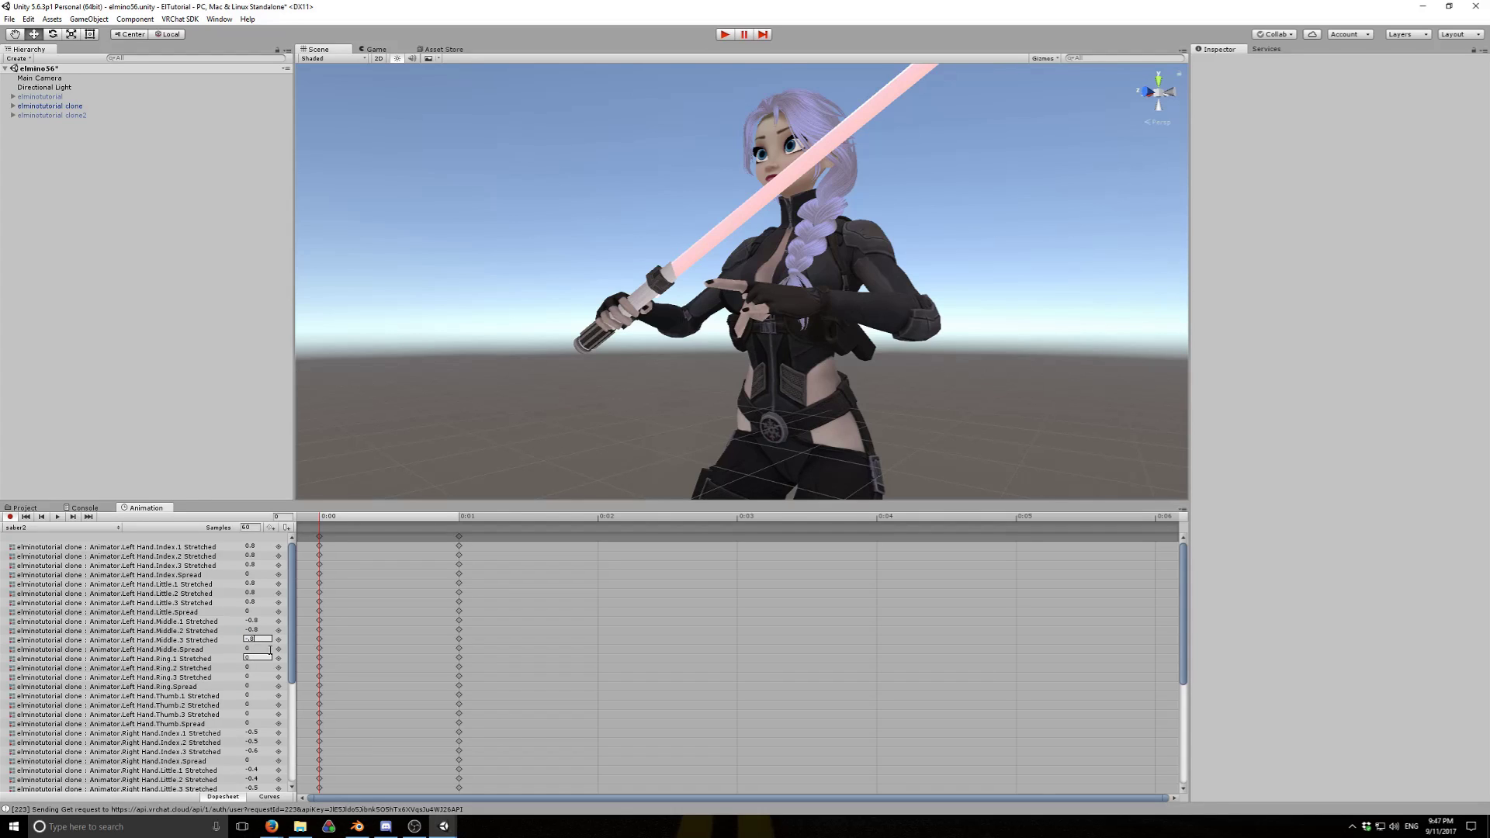
middle_drag(600, 372, 616, 374)
right_drag(616, 374, 818, 376)
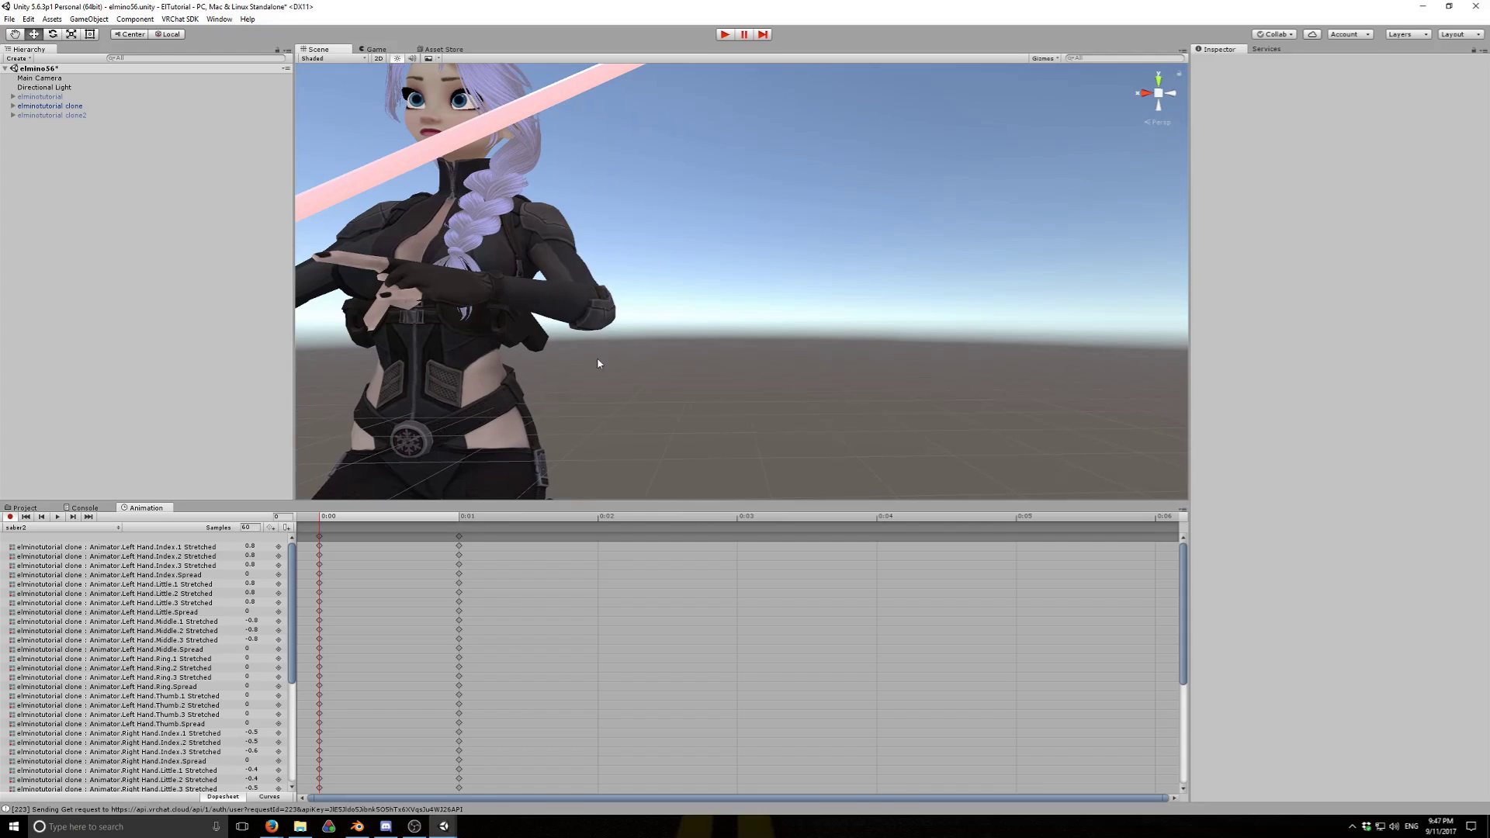
middle_drag(599, 360, 1078, 347)
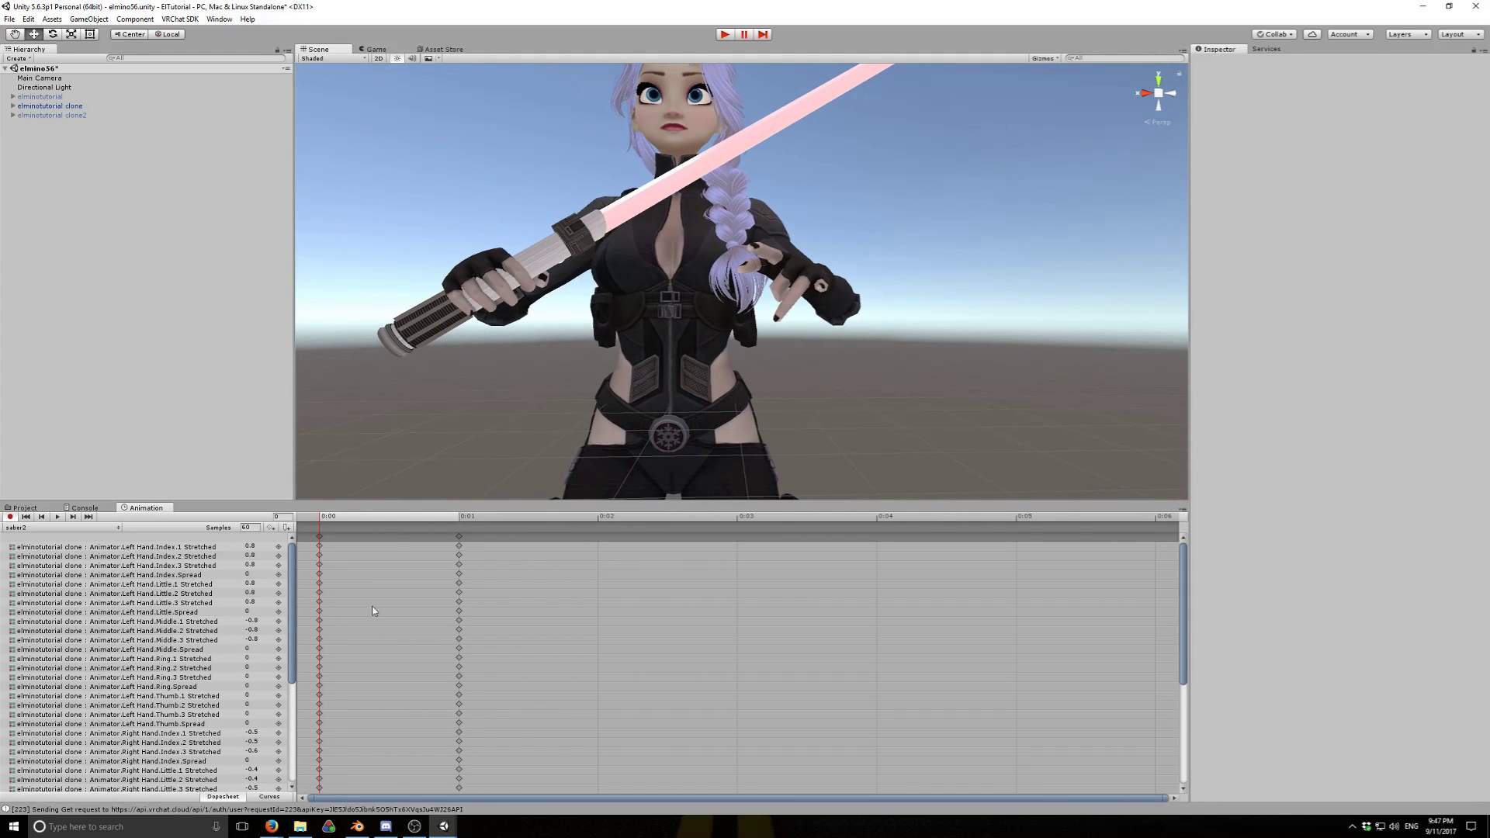
click(253, 650)
click(260, 658)
text(-0.8)
click(254, 667)
text(-0.8)
click(257, 676)
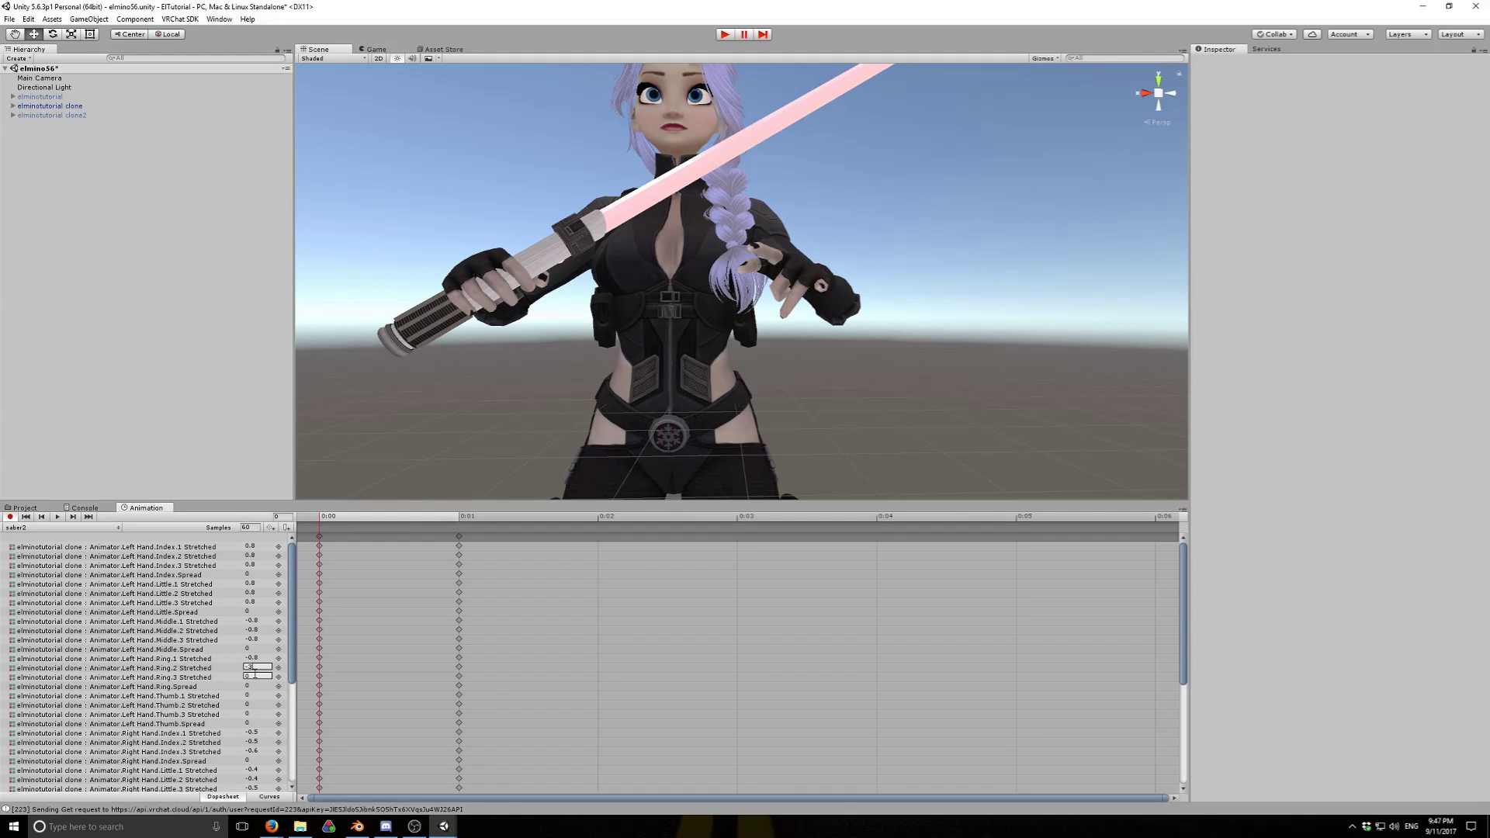
text(8)
click(251, 685)
click(252, 677)
text(-.8)
Set Left Hand.Thumb.1 Stretched to -0.8 and check the left hand's pose
click(251, 695)
click(256, 695)
double_click(259, 694)
text(-.8)
middle_drag(724, 401, 918, 310)
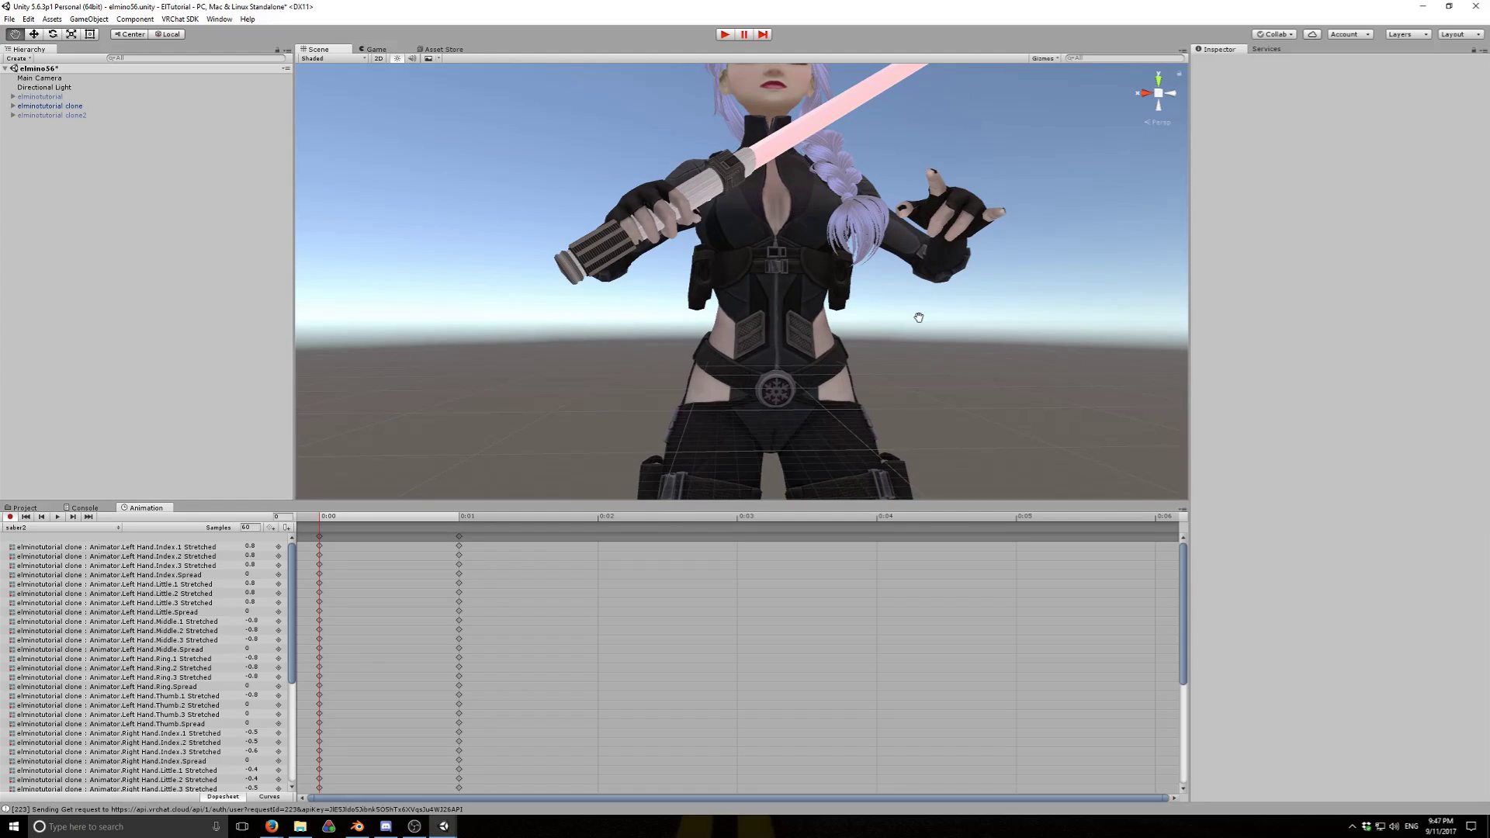
Set Left Hand.Thumb.2 Stretched, Thumb.3 Stretched and Thumb.Spread to 0.8
click(262, 705)
text(.8)
click(260, 714)
text(.8)
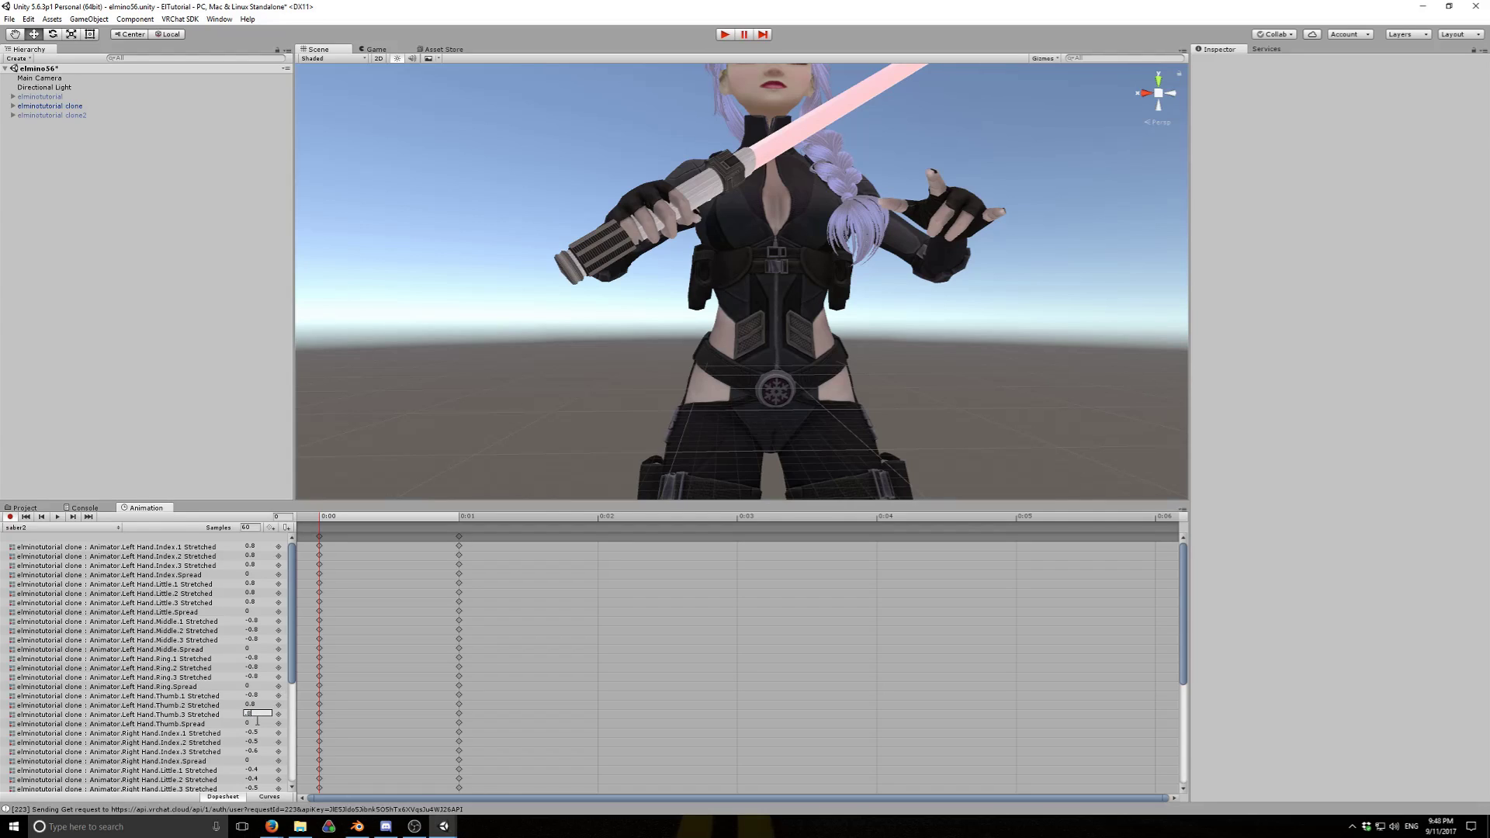
click(258, 722)
text(.)
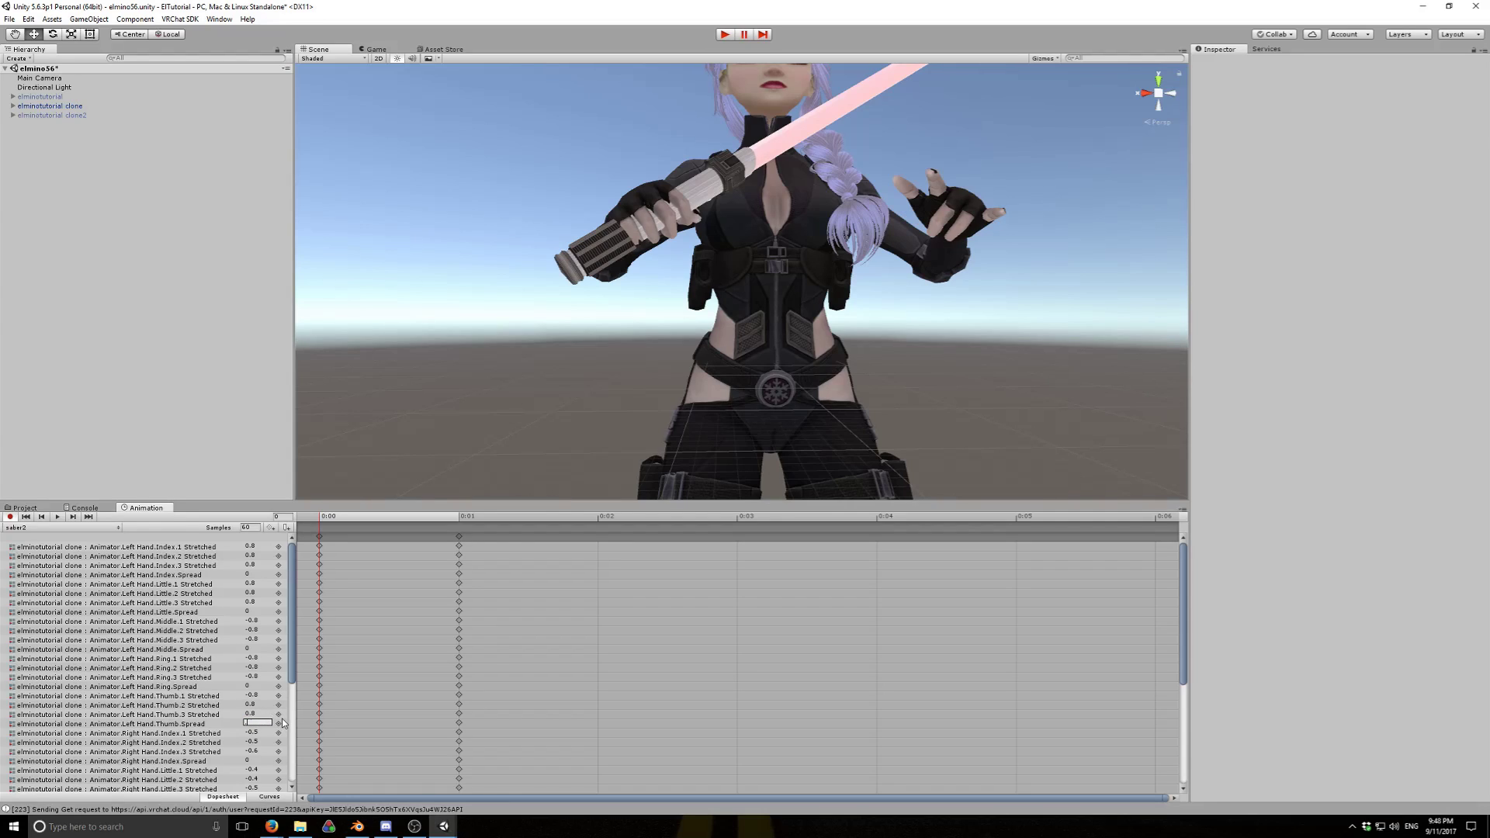
text(8)
scroll(931, 304, down, 3)
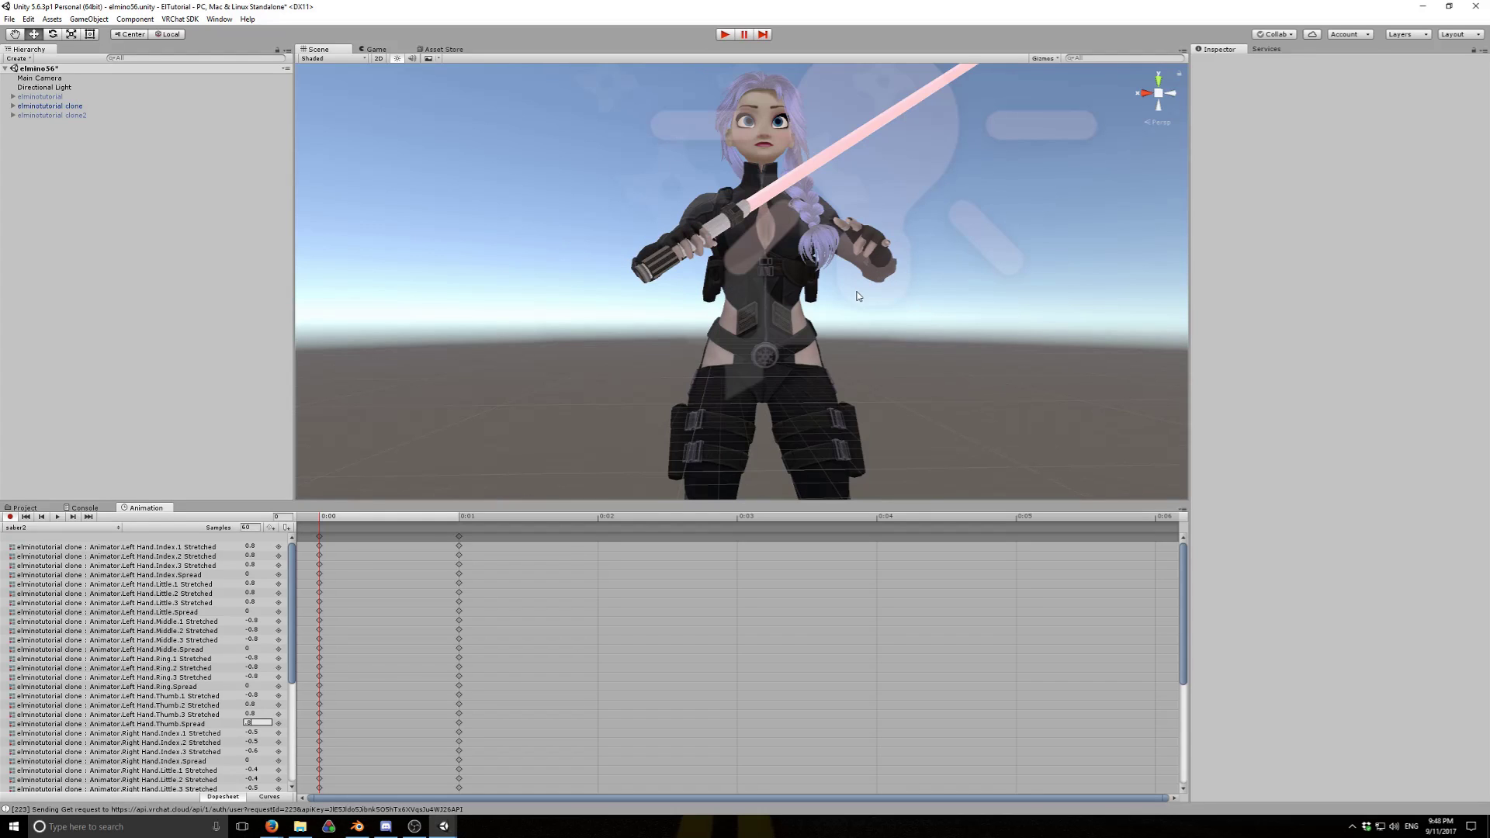
middle_drag(858, 295, 867, 378)
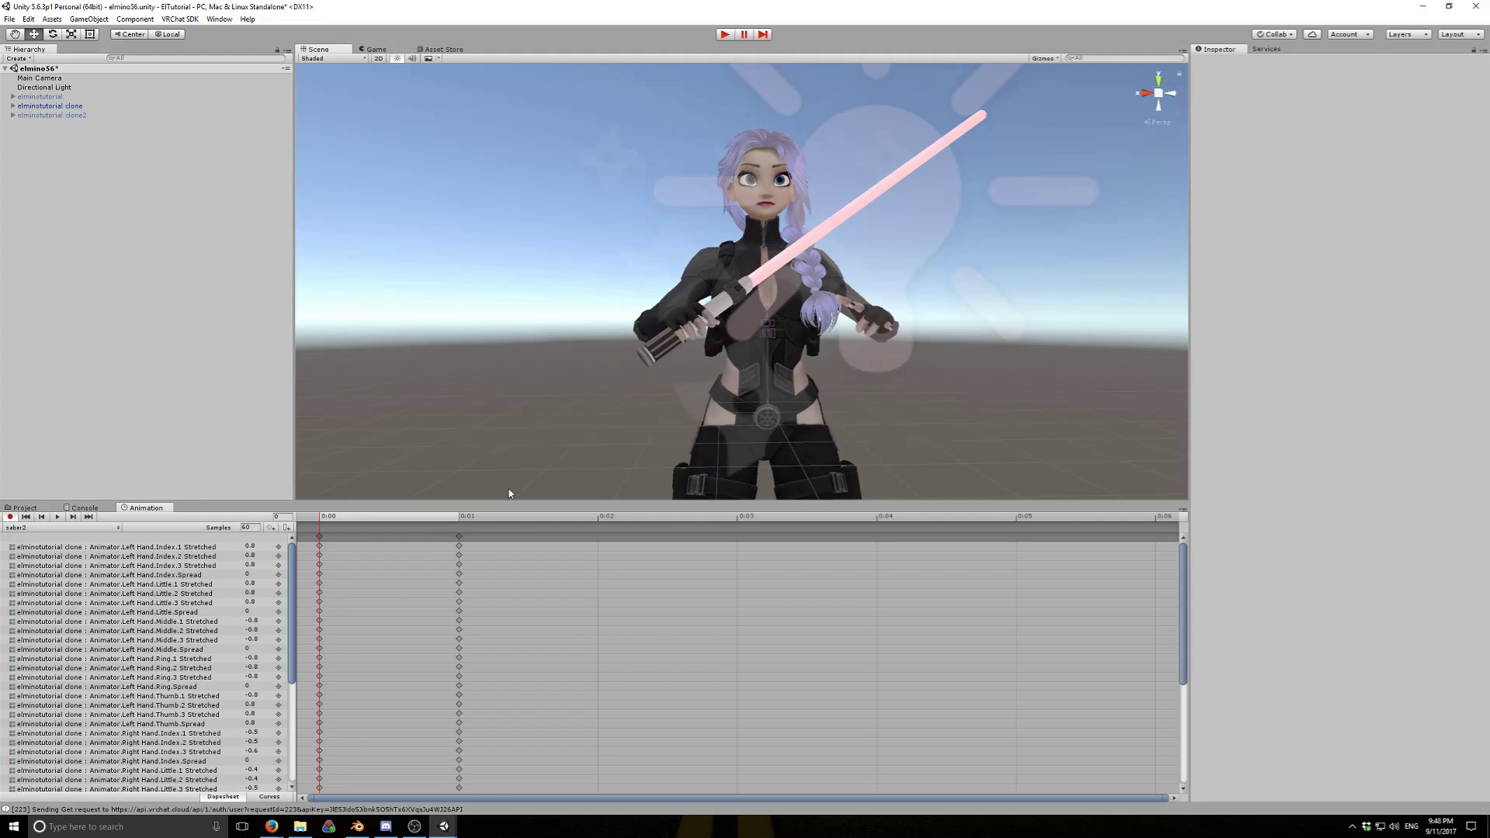
Select all animated finger and saber properties of the saber2 animation
mouse_move(292, 634)
mouse_down()
mouse_move(293, 724)
mouse_move(301, 617)
mouse_up()
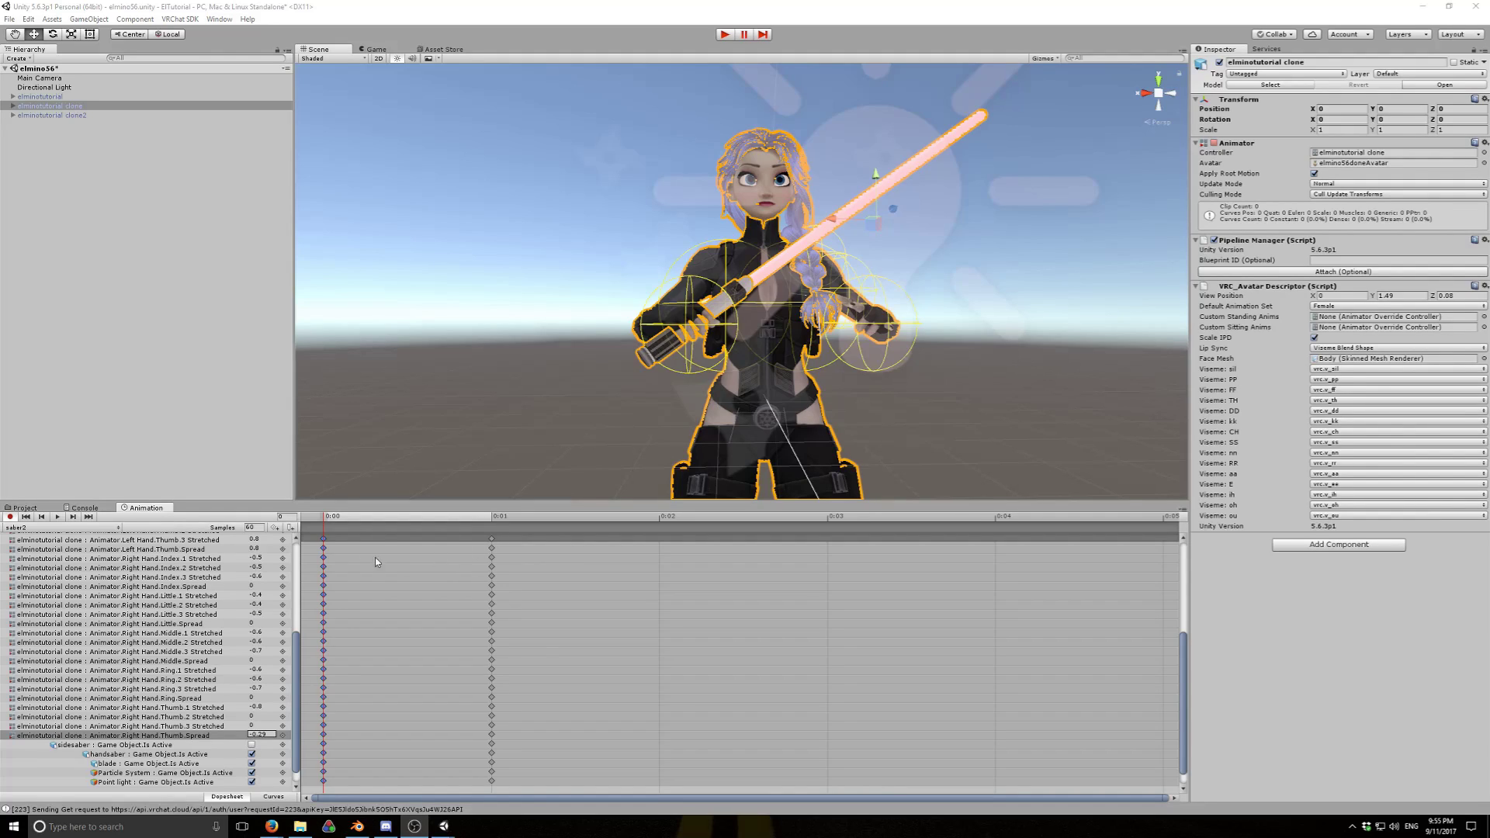
click(324, 538)
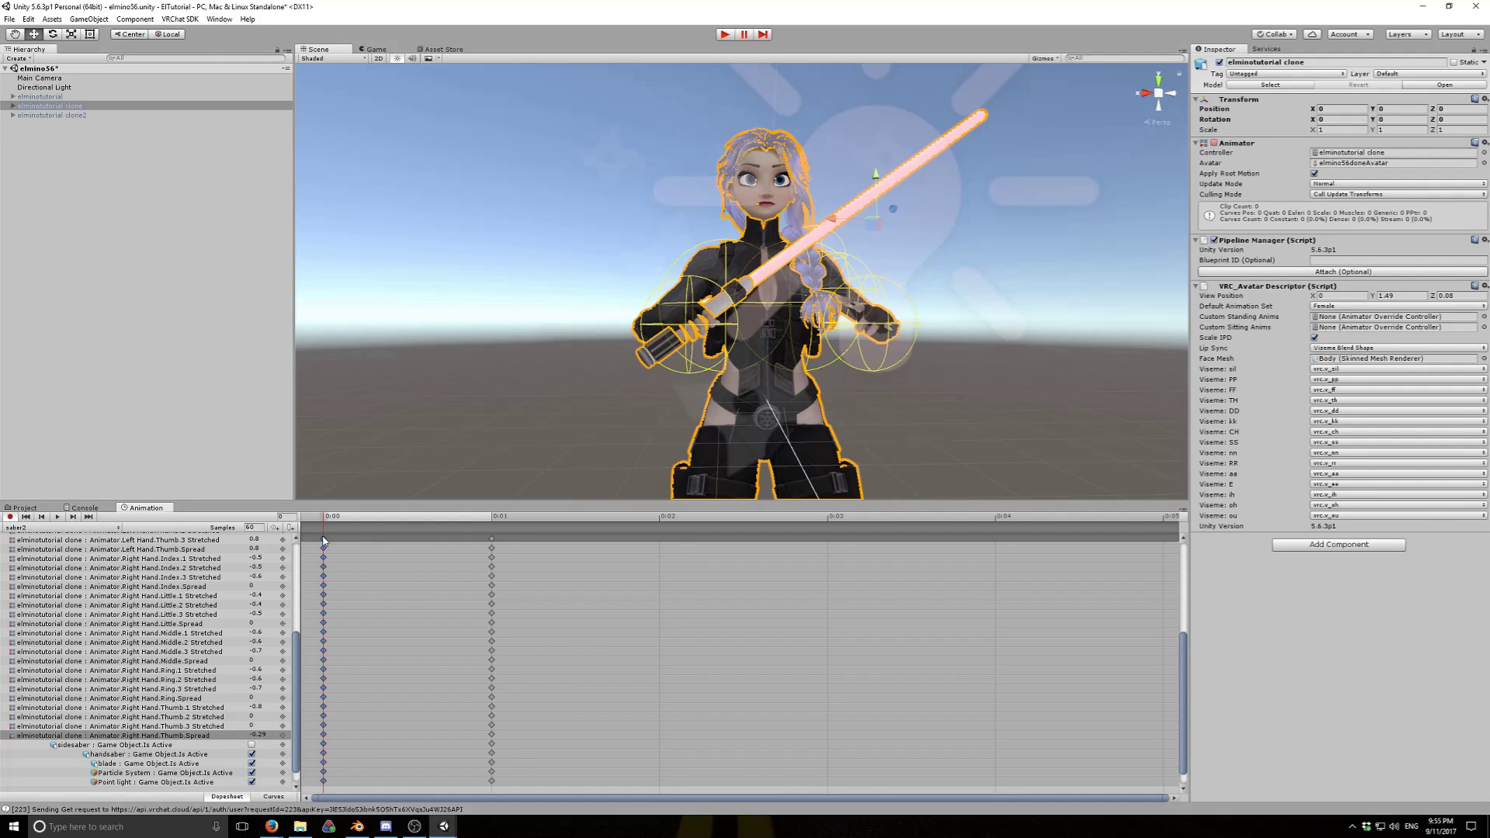
drag(296, 666, 314, 527)
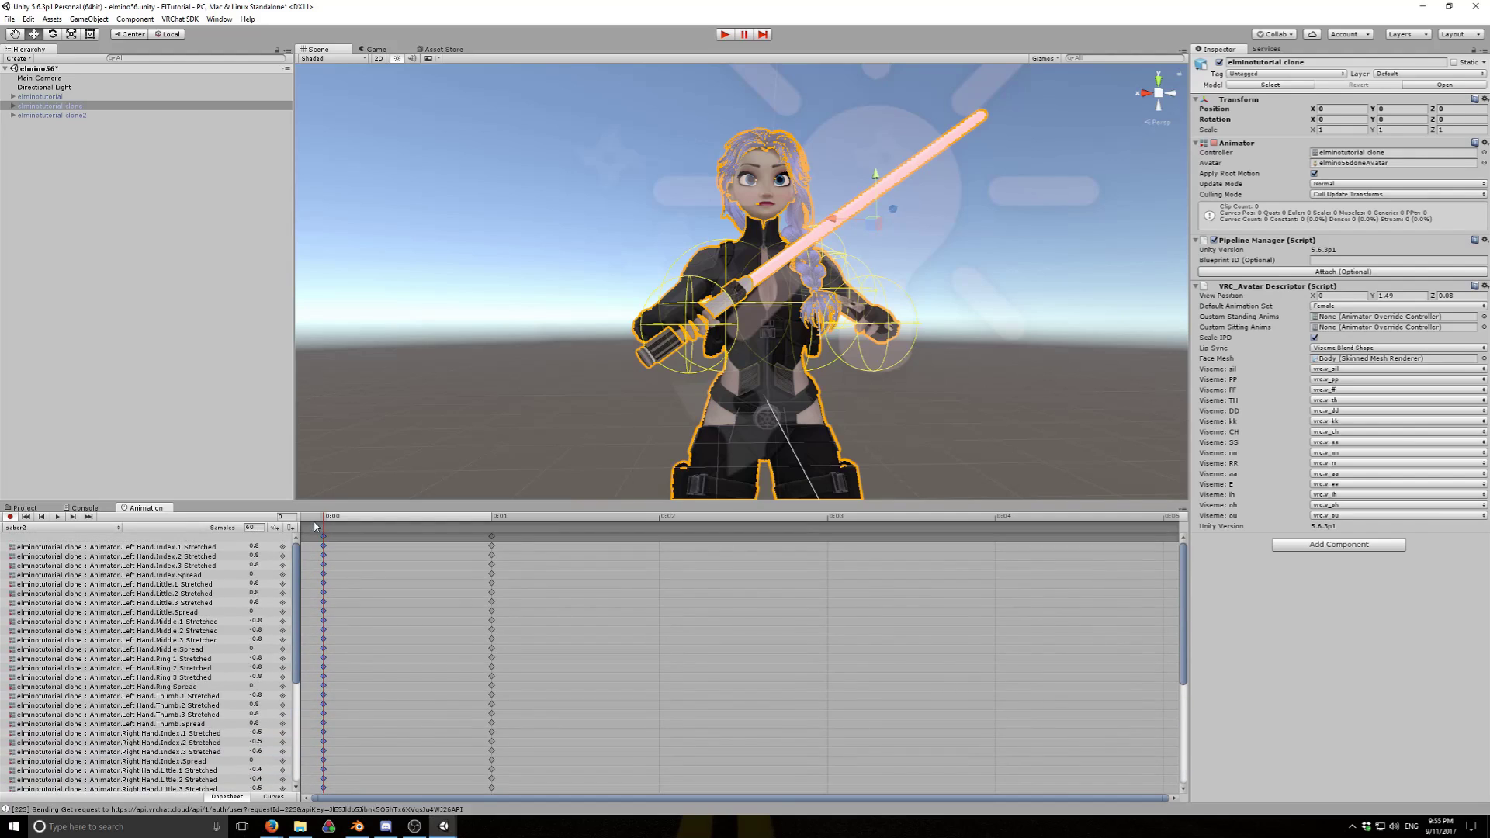
click(196, 547)
drag(296, 588, 296, 686)
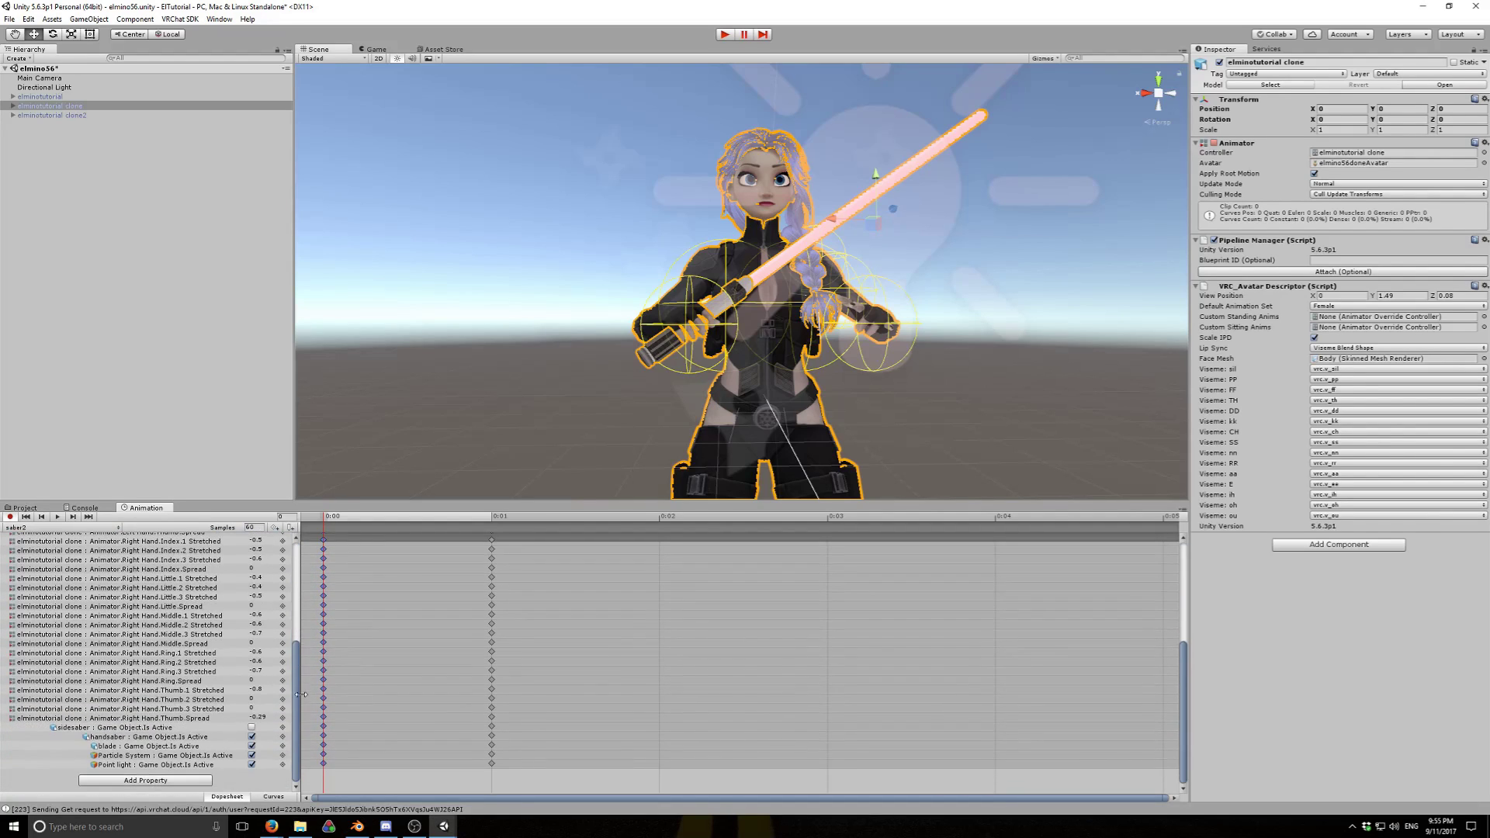
key(ctrl+a)
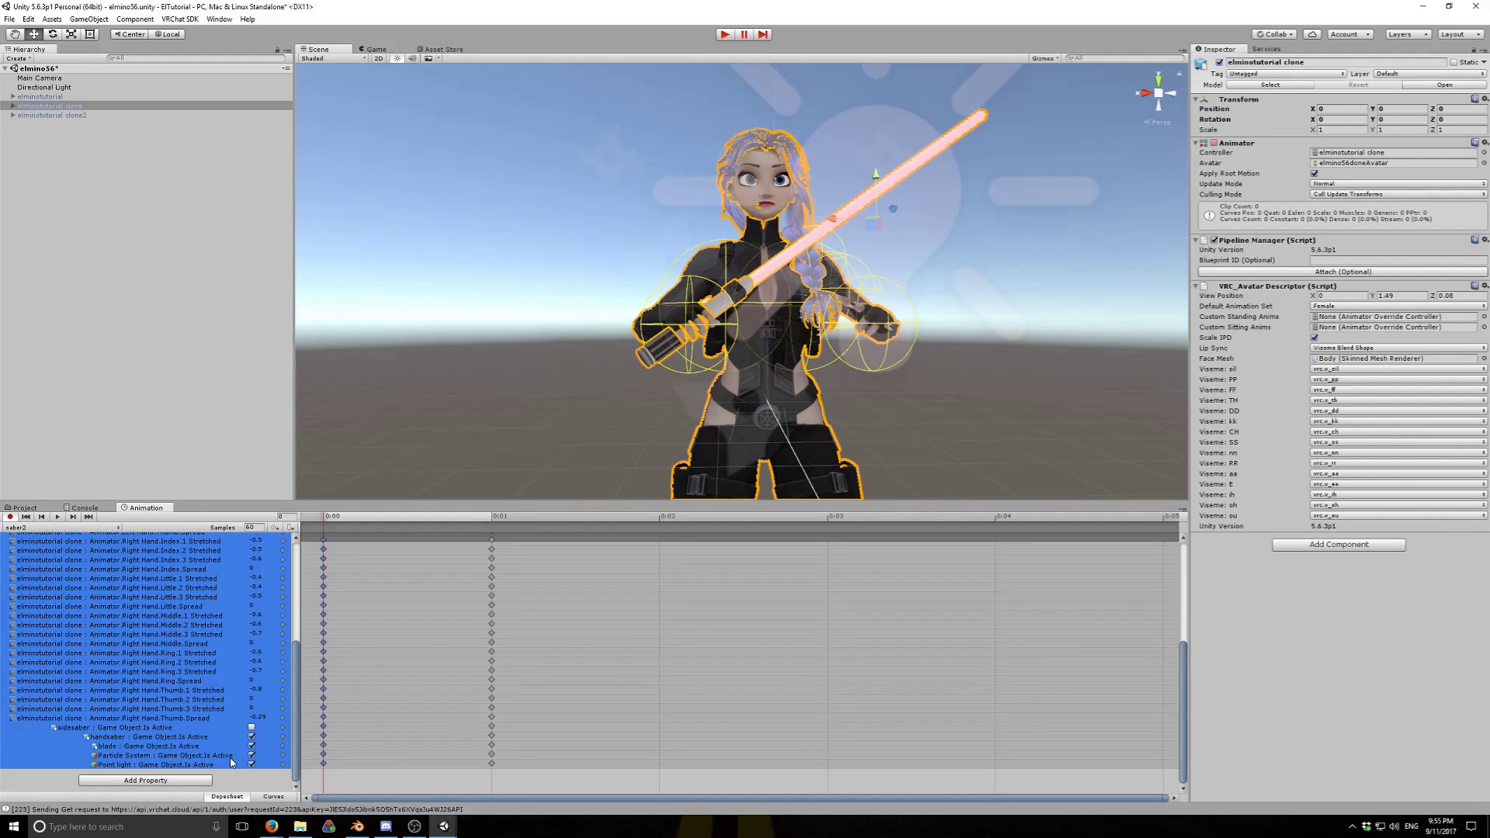
scroll(497, 602, up, 2)
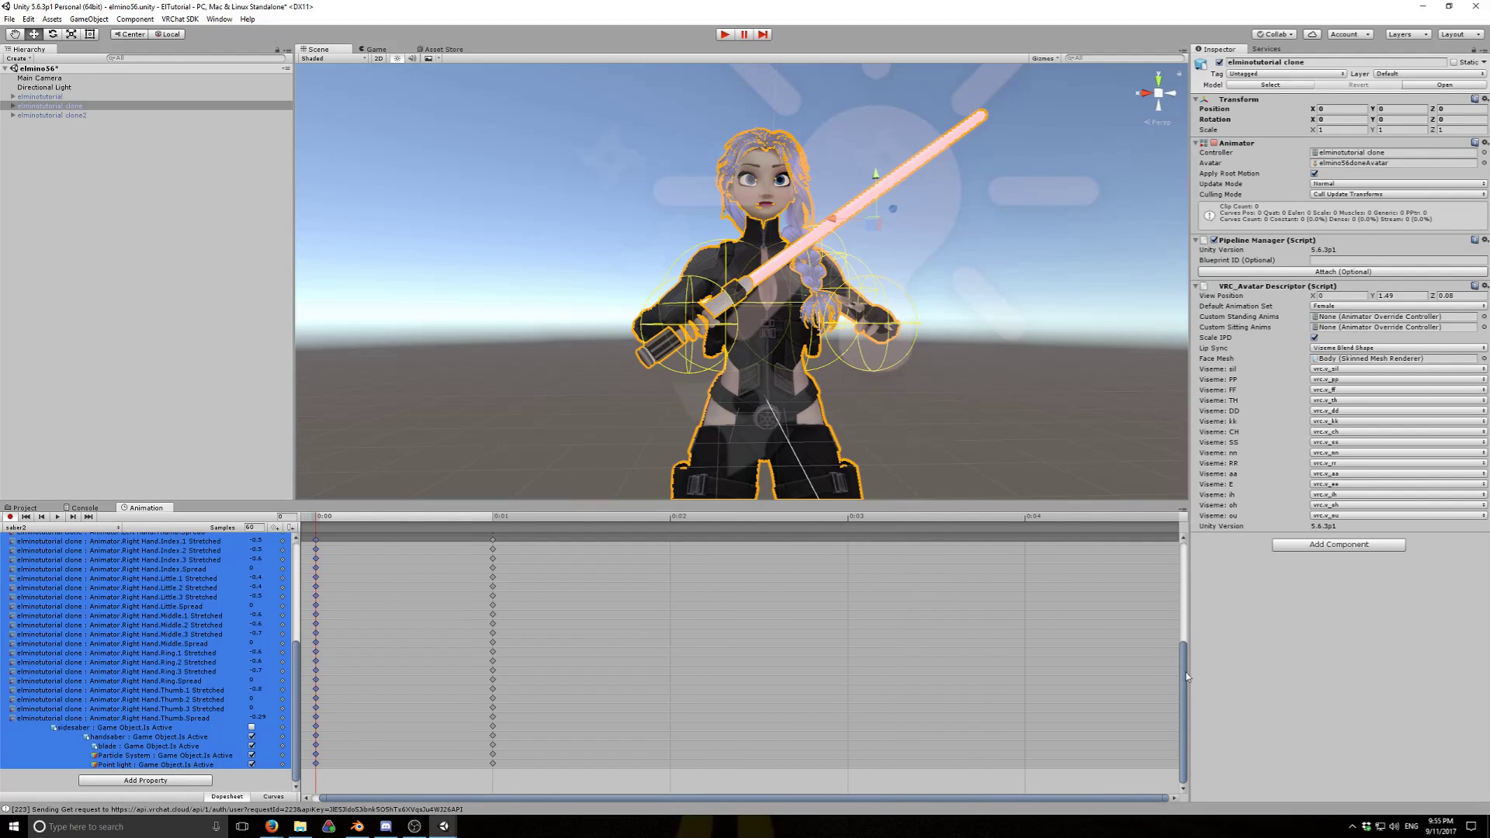
drag(1183, 674, 1216, 549)
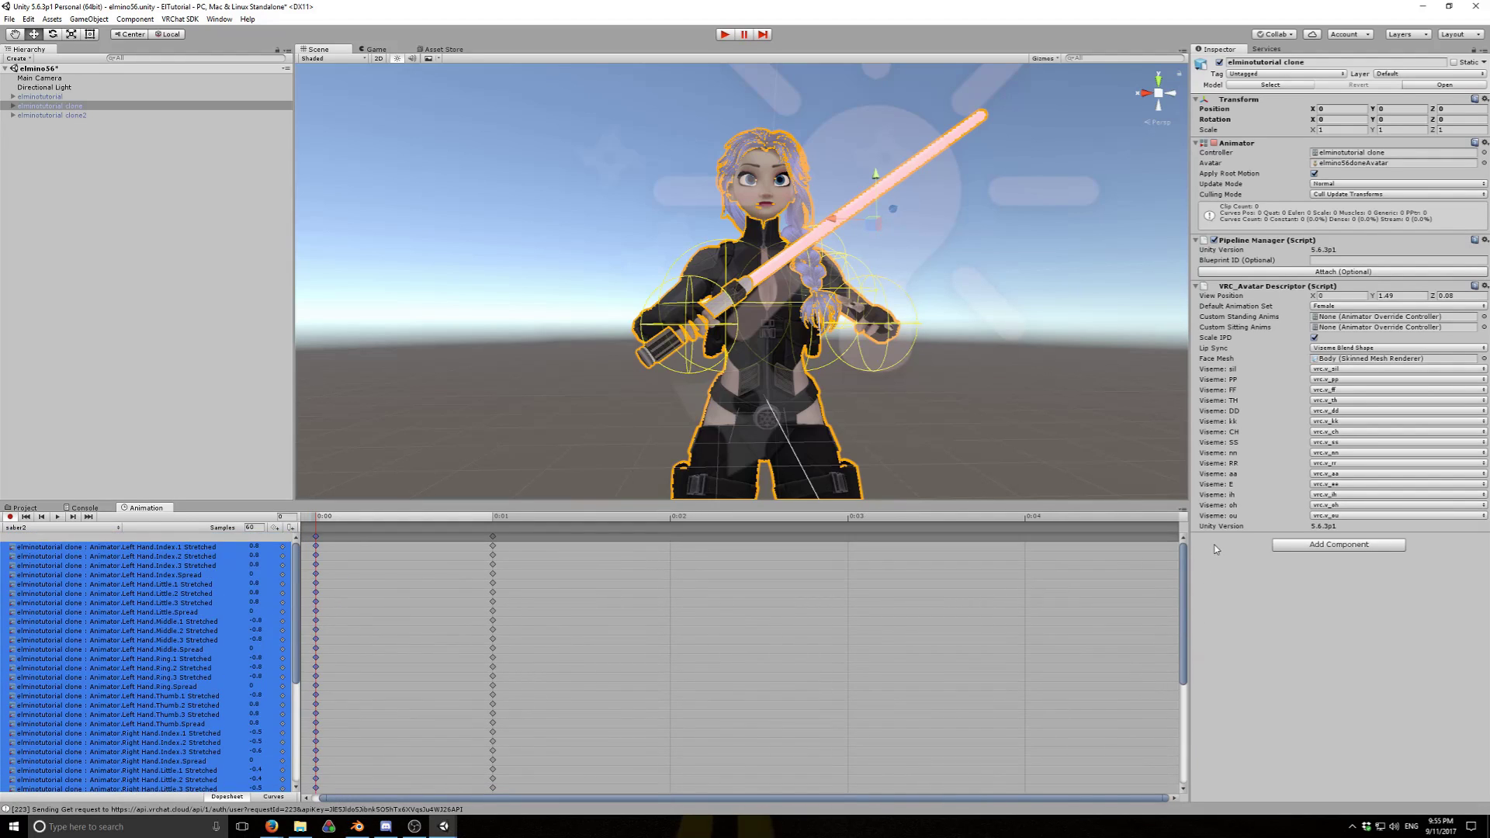
Delete all keys at frame 0:01 of the saber2 animation
click(493, 536)
click(493, 518)
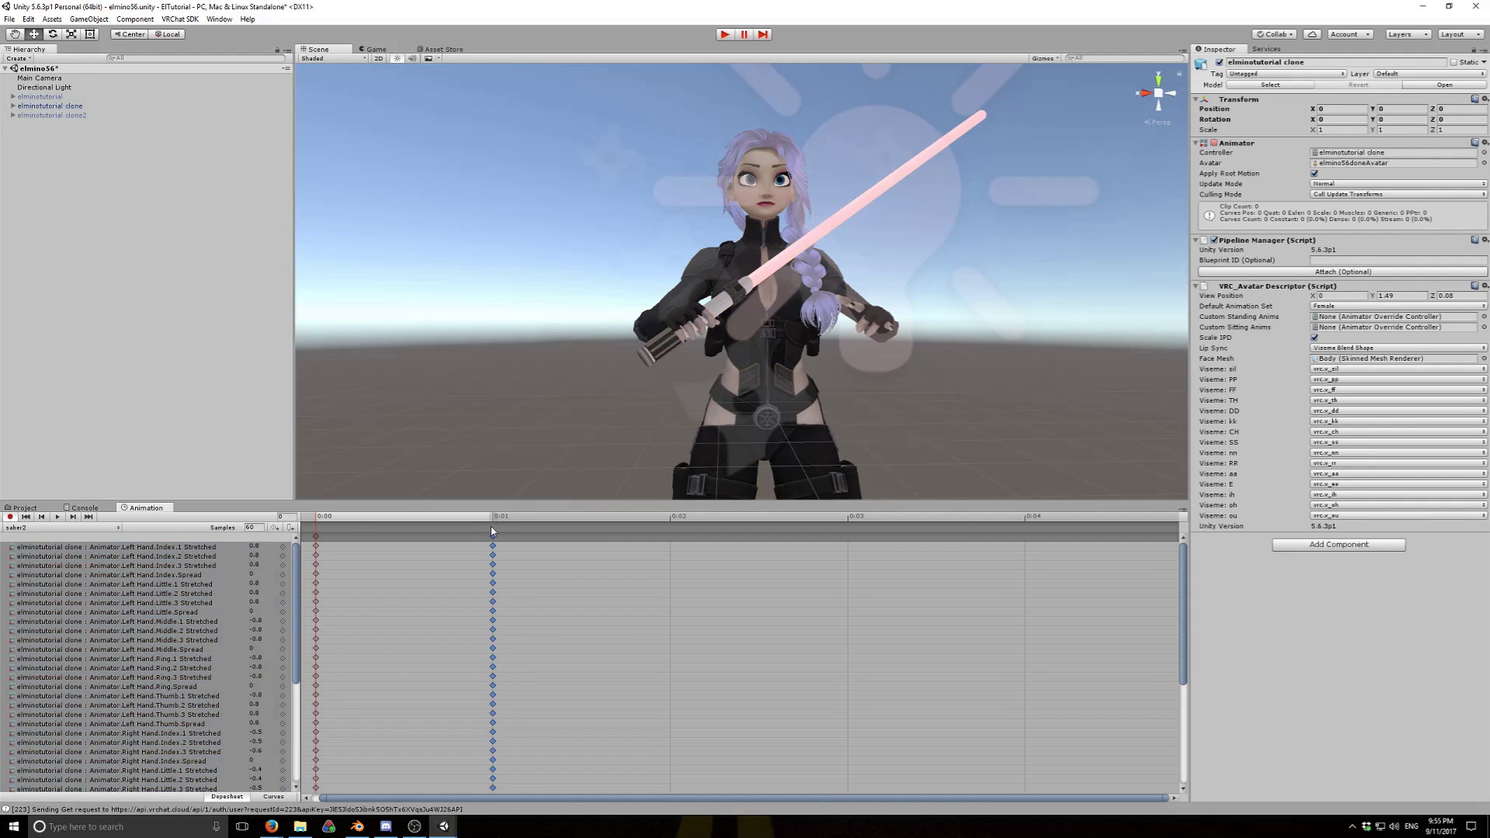
click(494, 539)
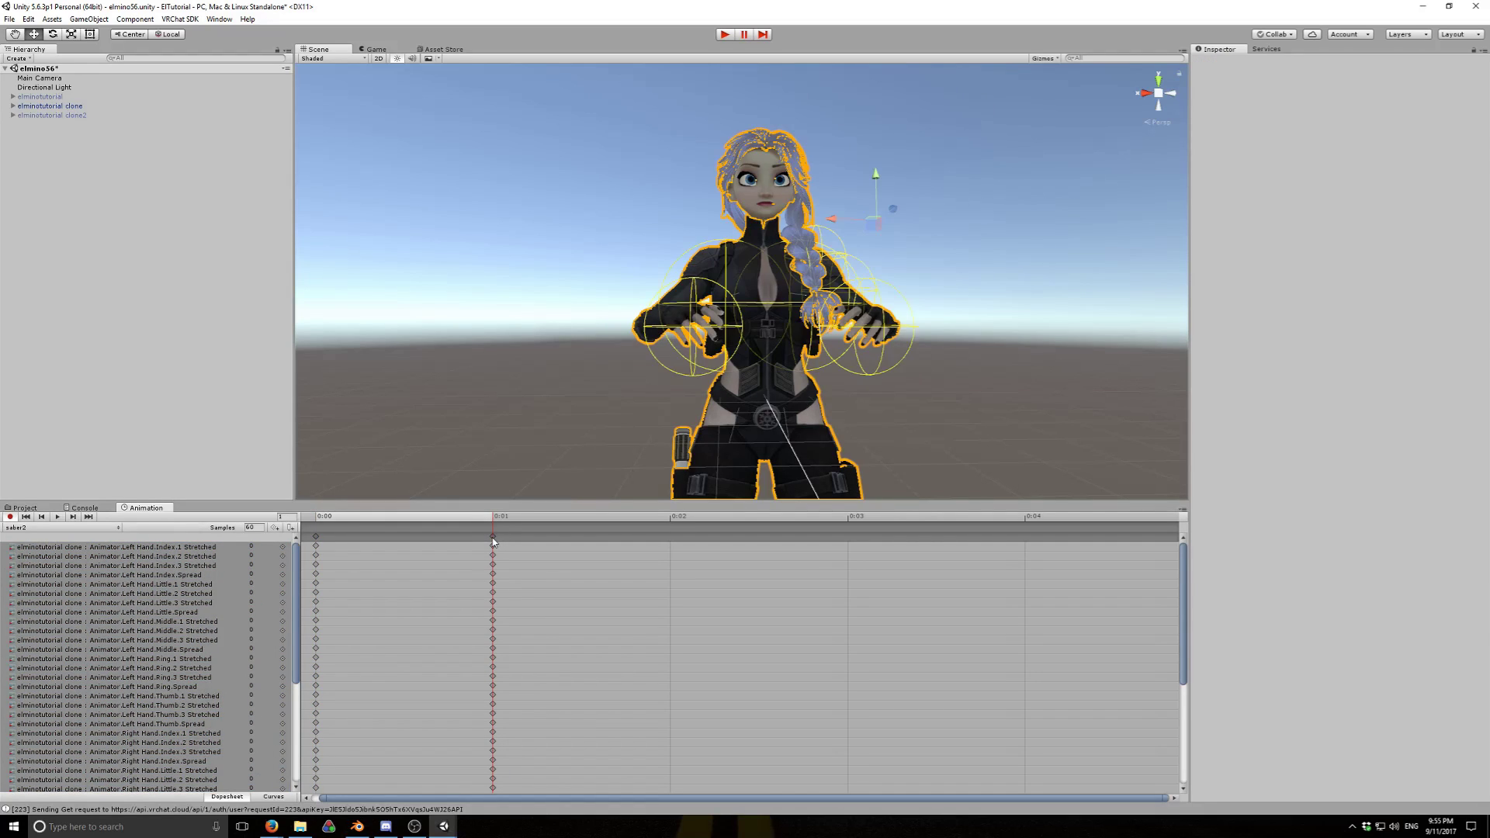
right_click(494, 541)
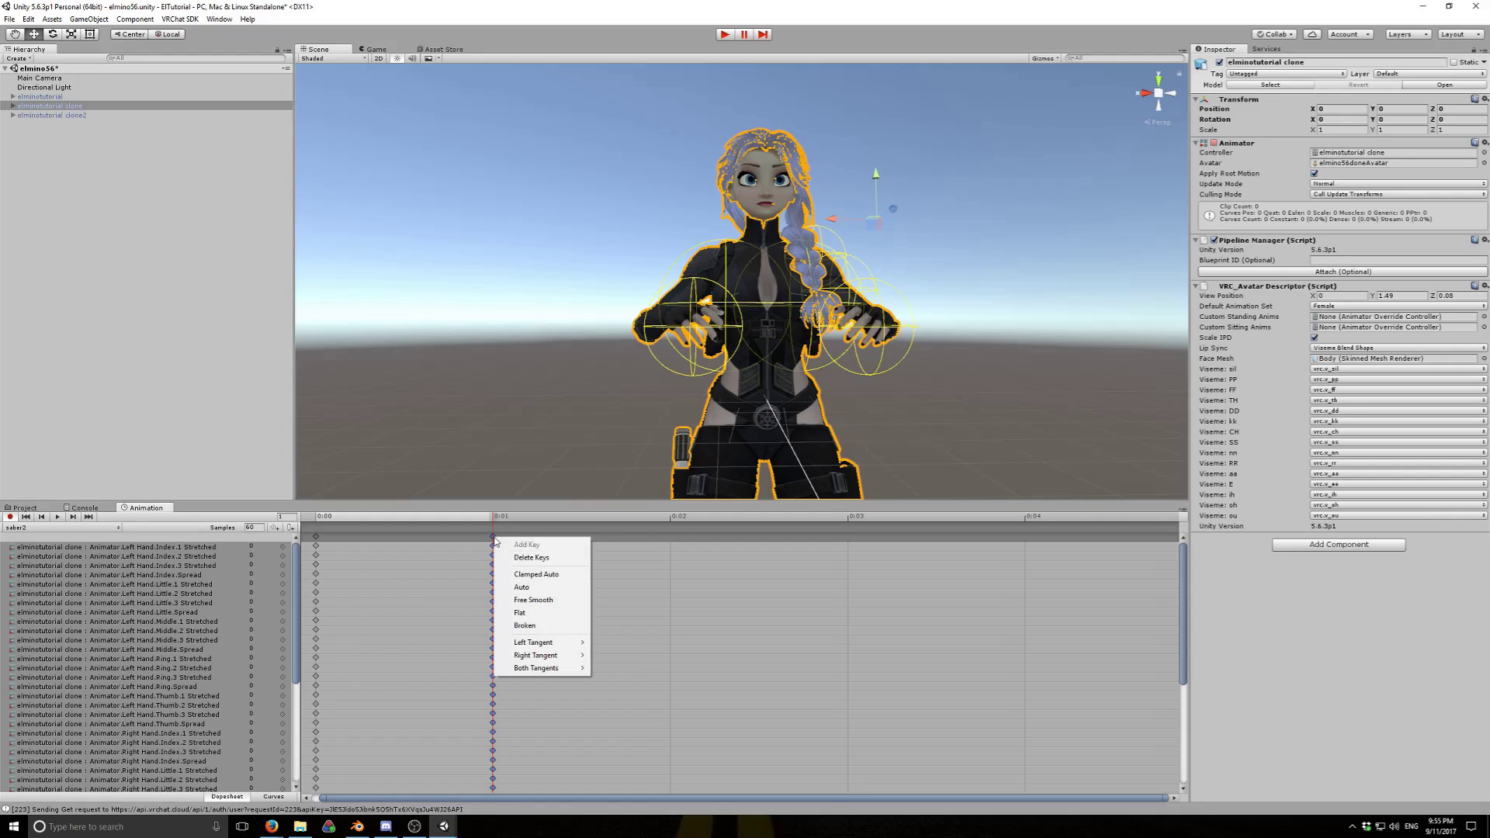
click(528, 552)
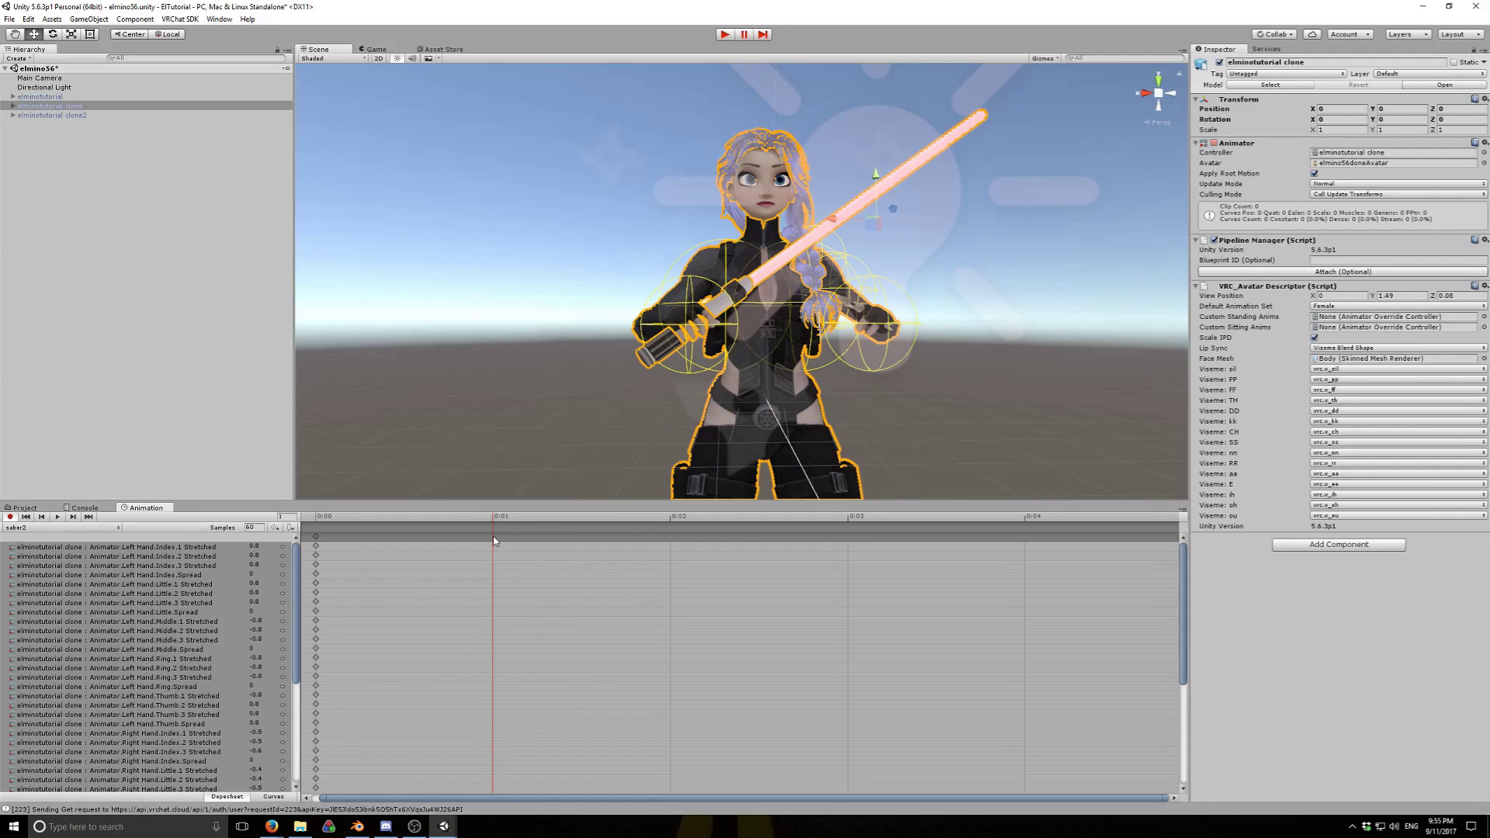
Paste the copied keys at frame 0:01 of the saber2 animation and check the pasted finger and saber keys
key(ctrl+v)
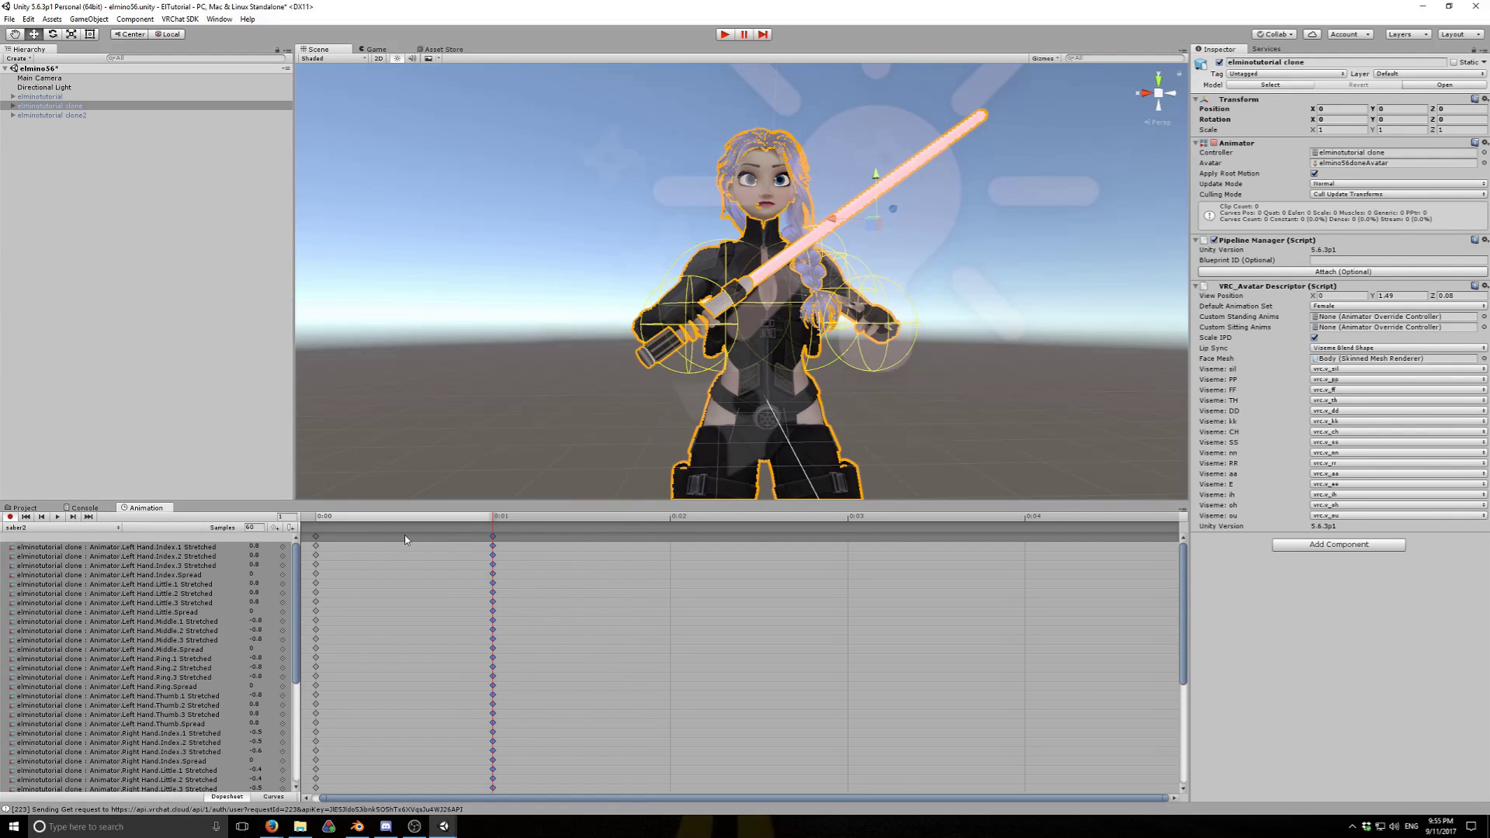
click(319, 524)
scroll(325, 595, down, 2)
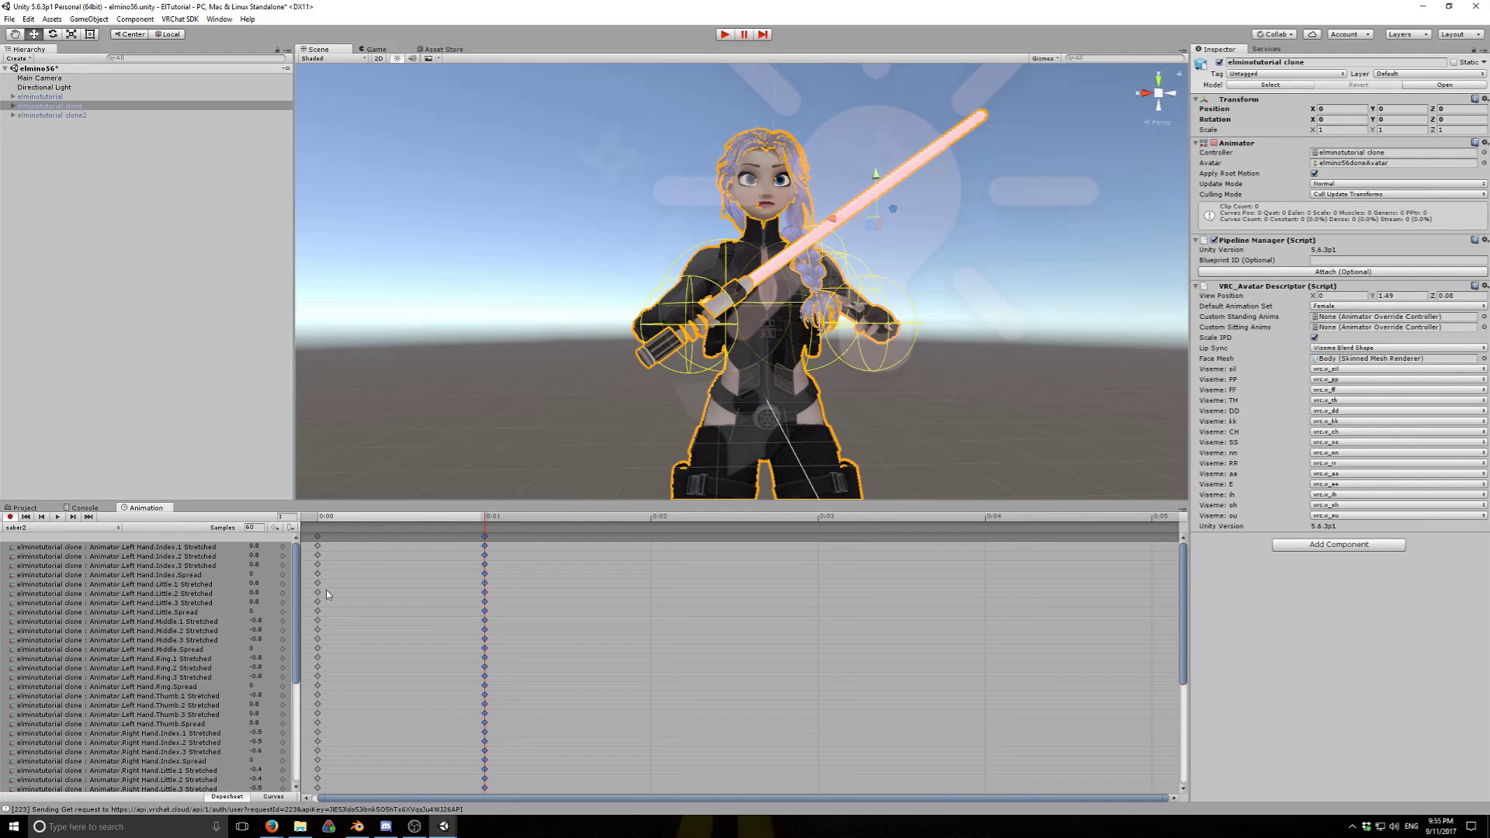
scroll(237, 635, down, 5)
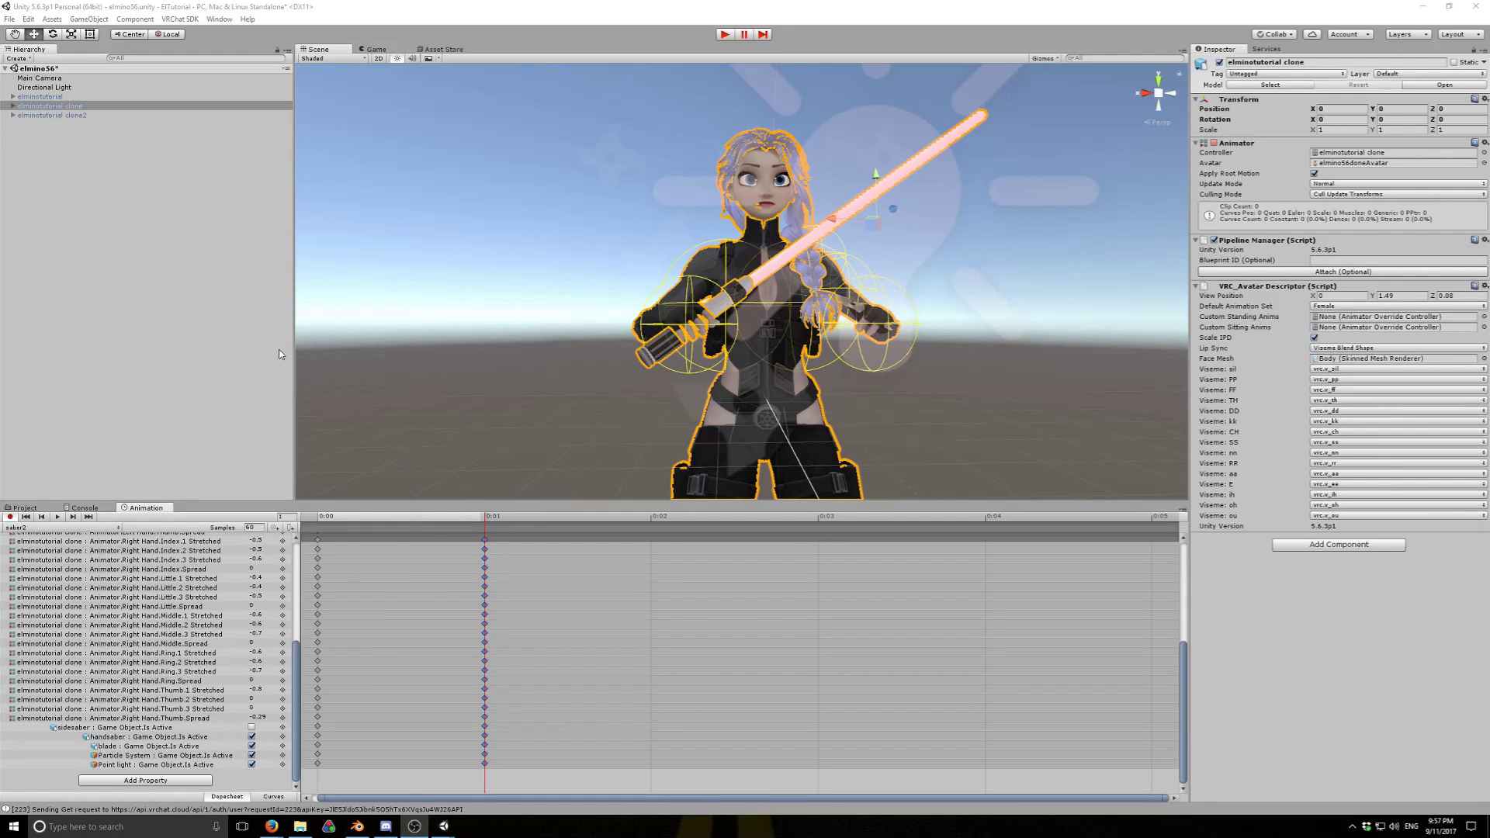
Deactivate the elminotutorial clone avatar and activate the original elminotutorial avatar in the scene
click(33, 510)
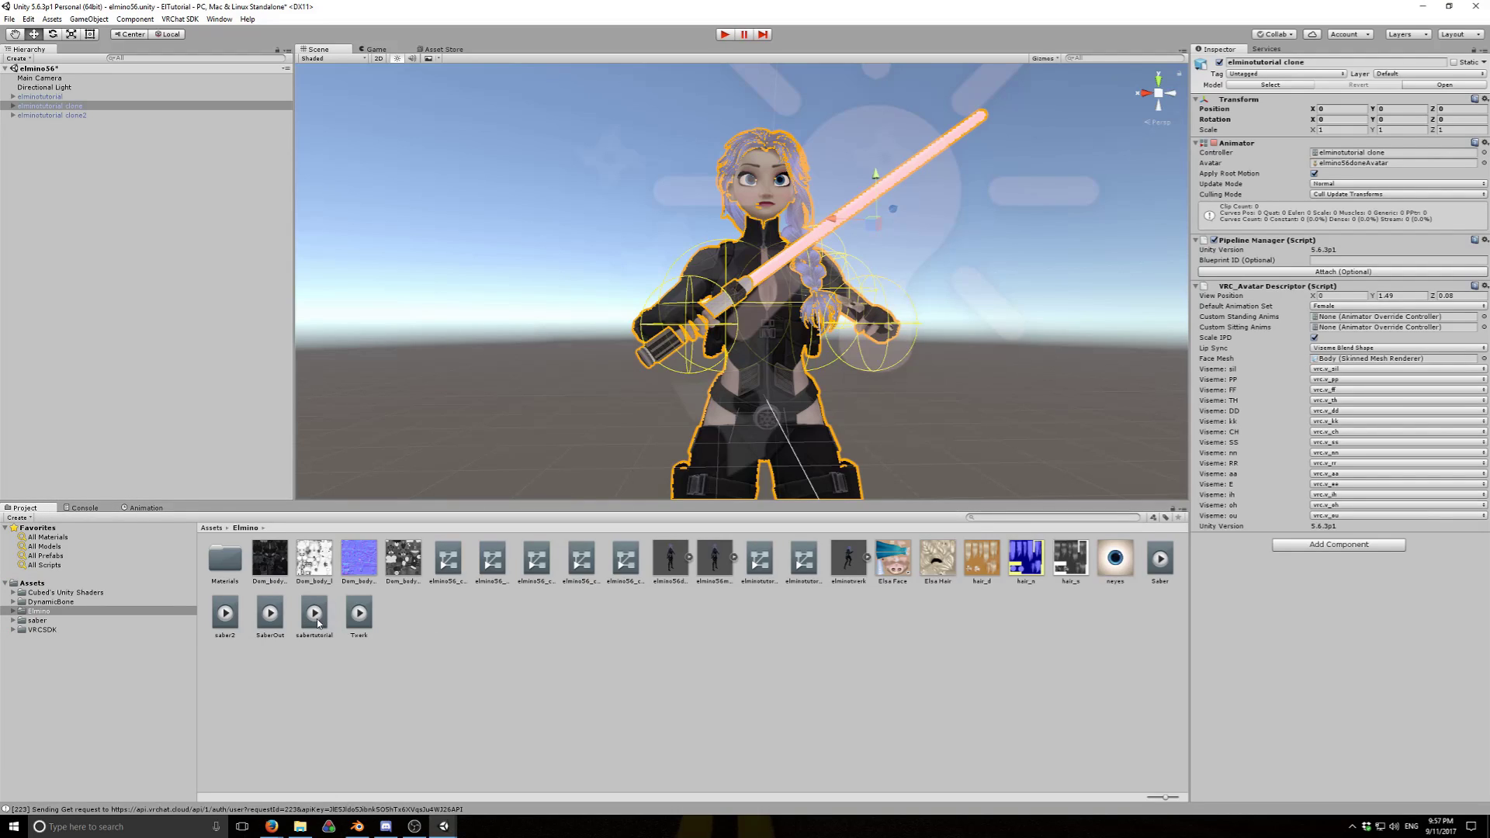
click(64, 96)
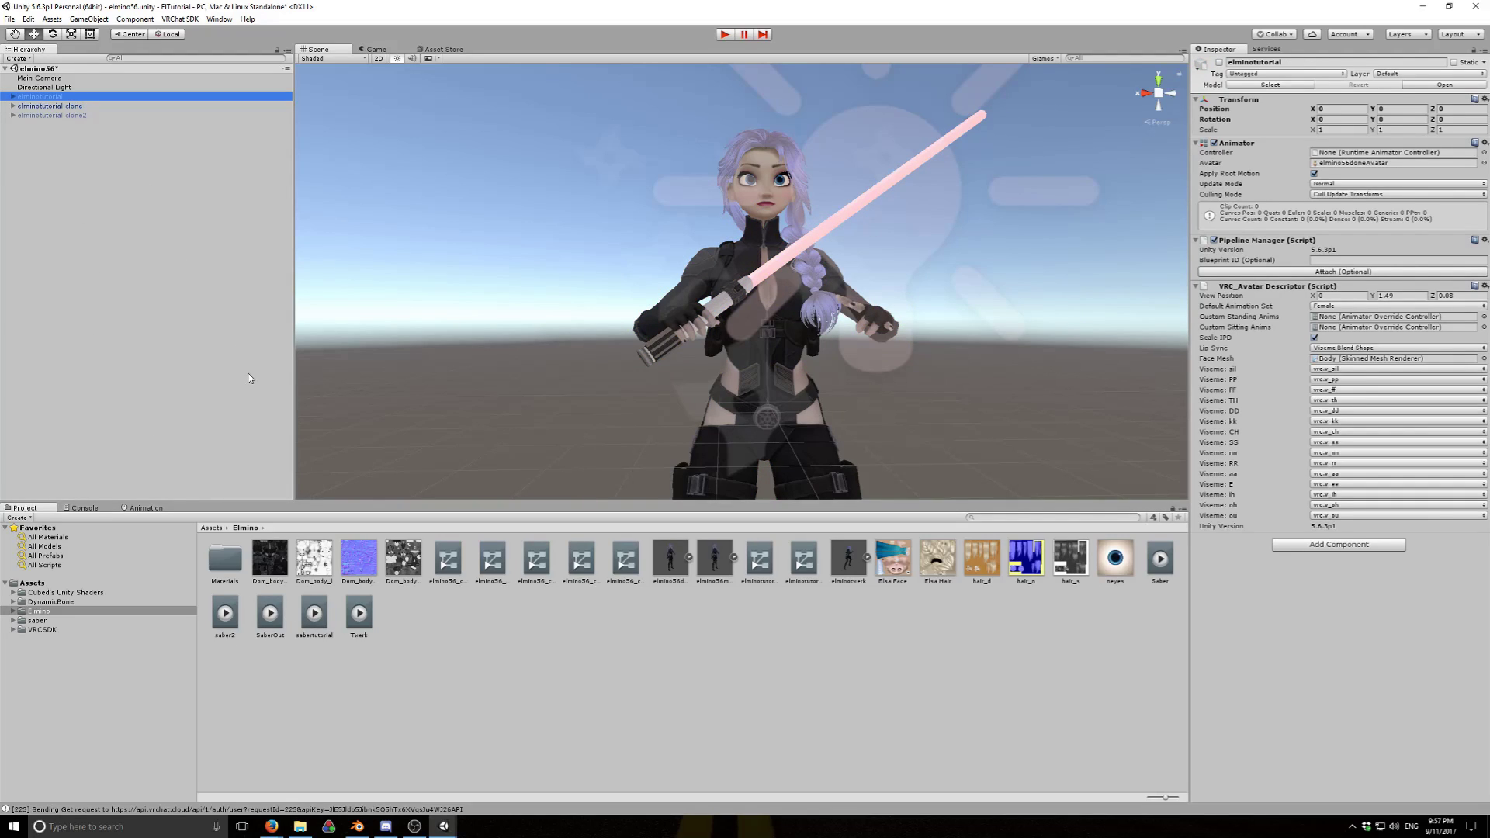
click(68, 115)
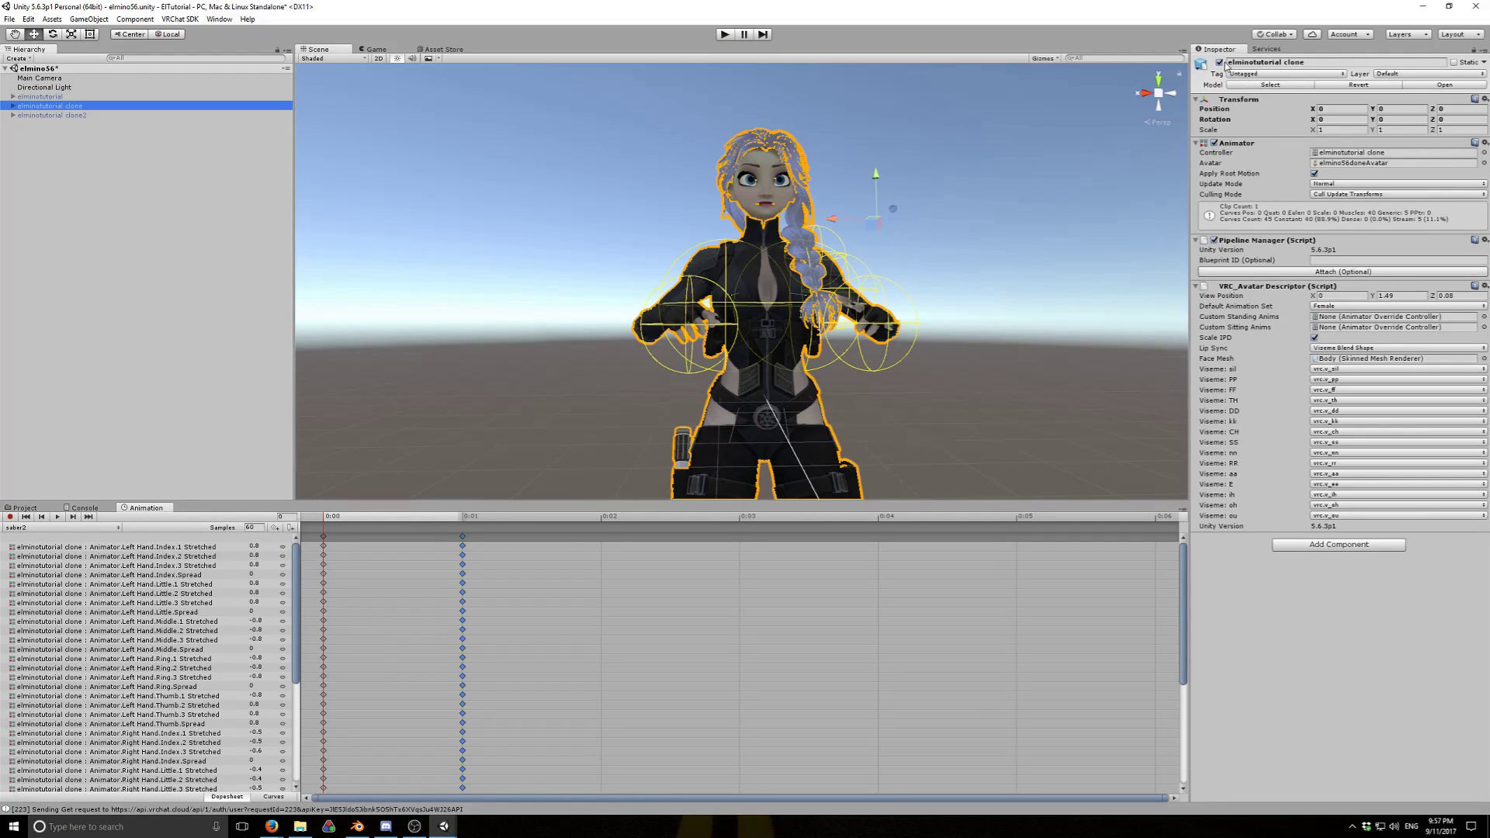
click(1219, 62)
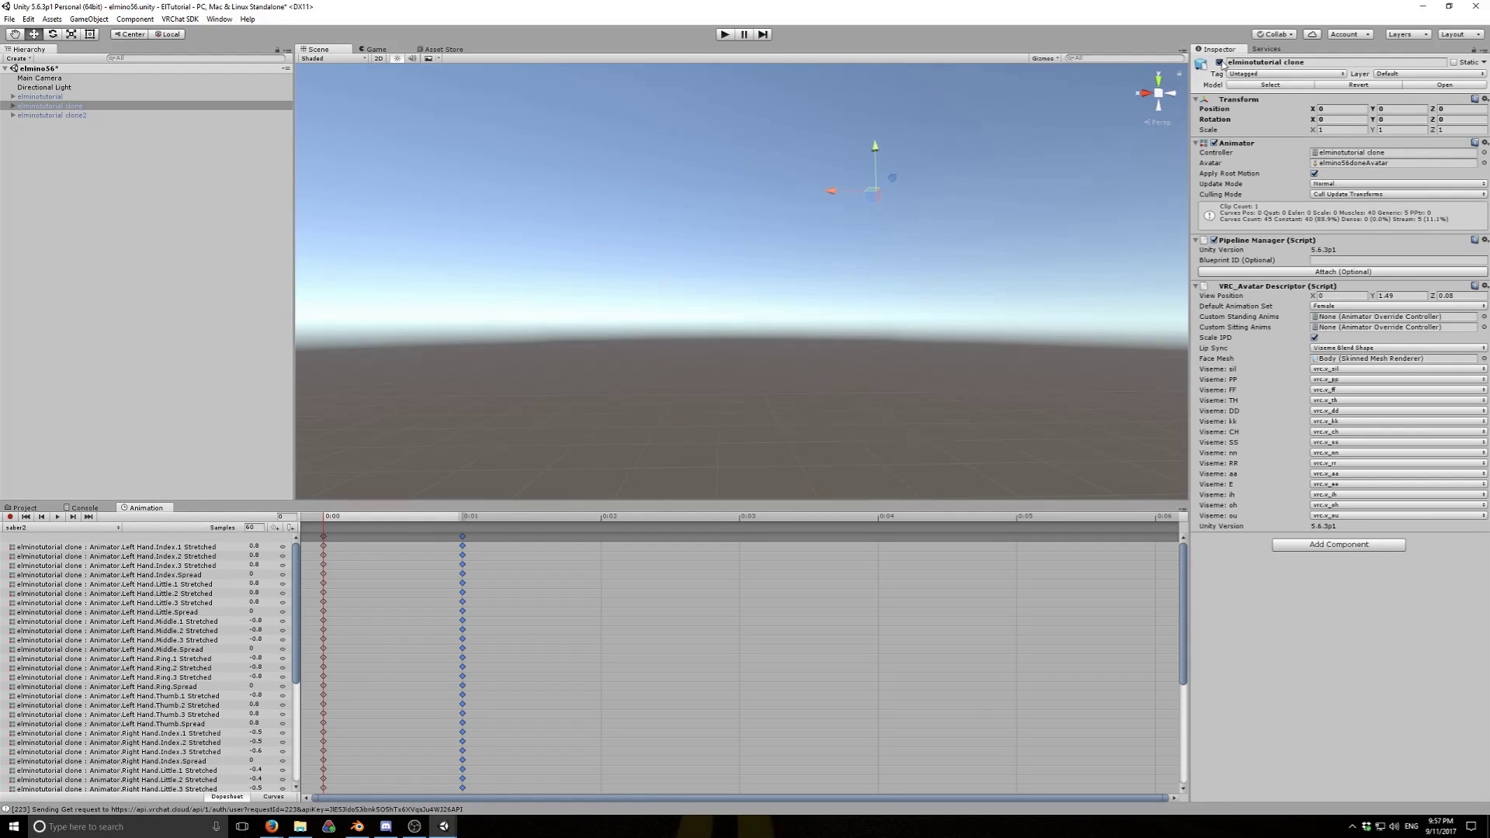
click(24, 97)
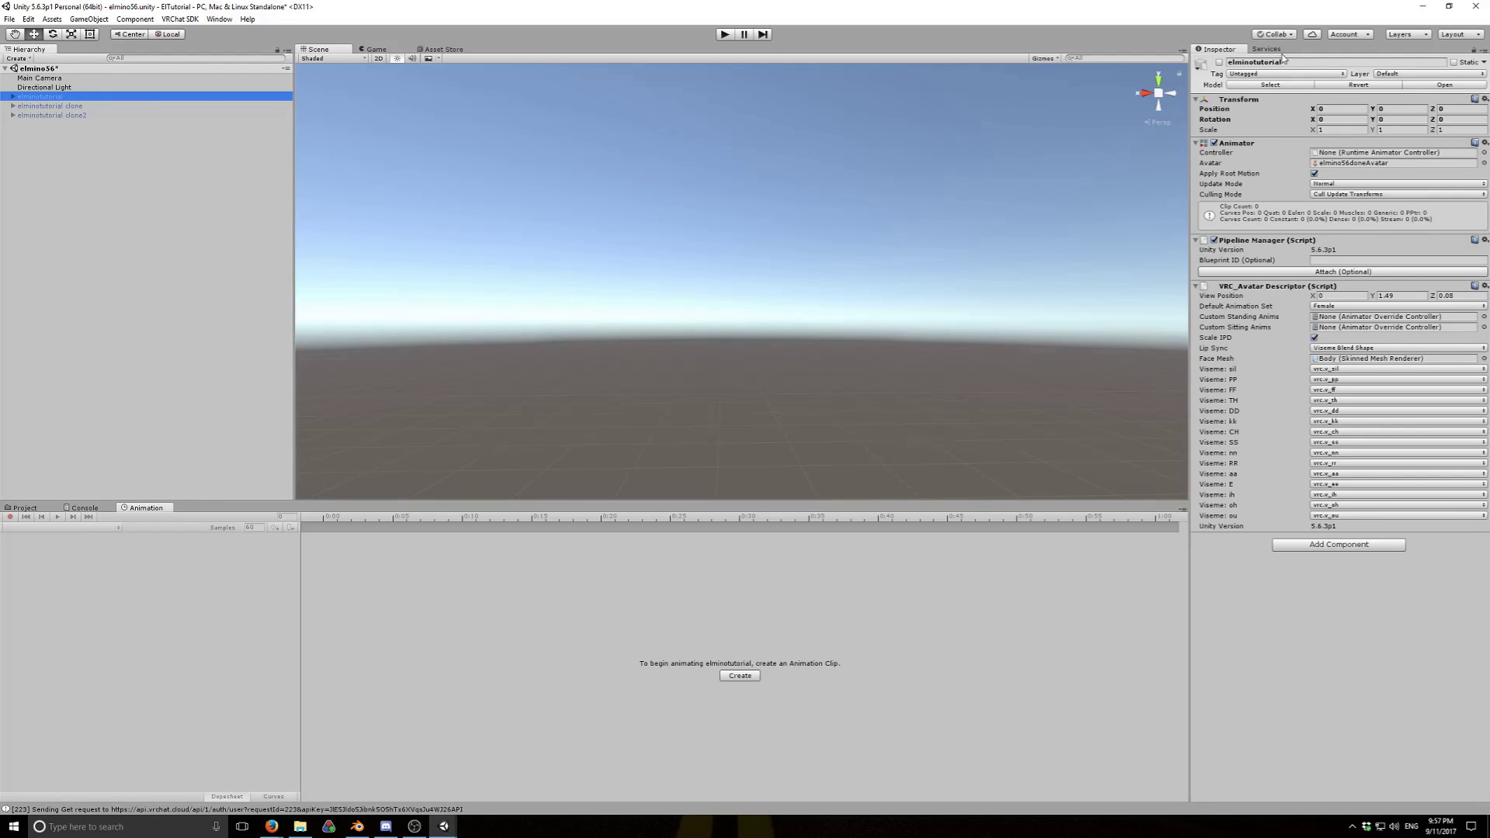
click(1219, 62)
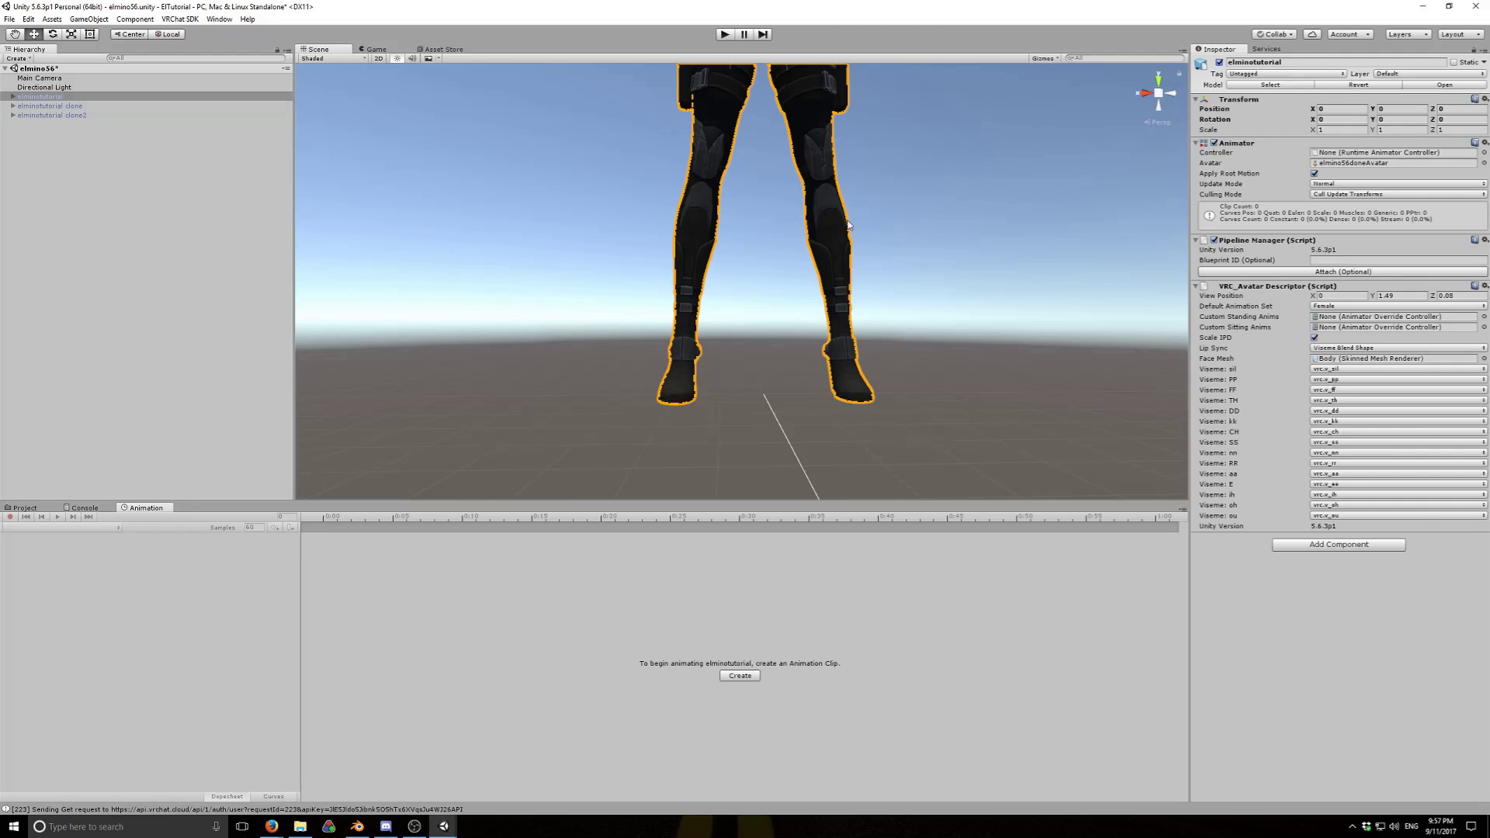
scroll(850, 226, down, 8)
middle_drag(882, 178, 903, 334)
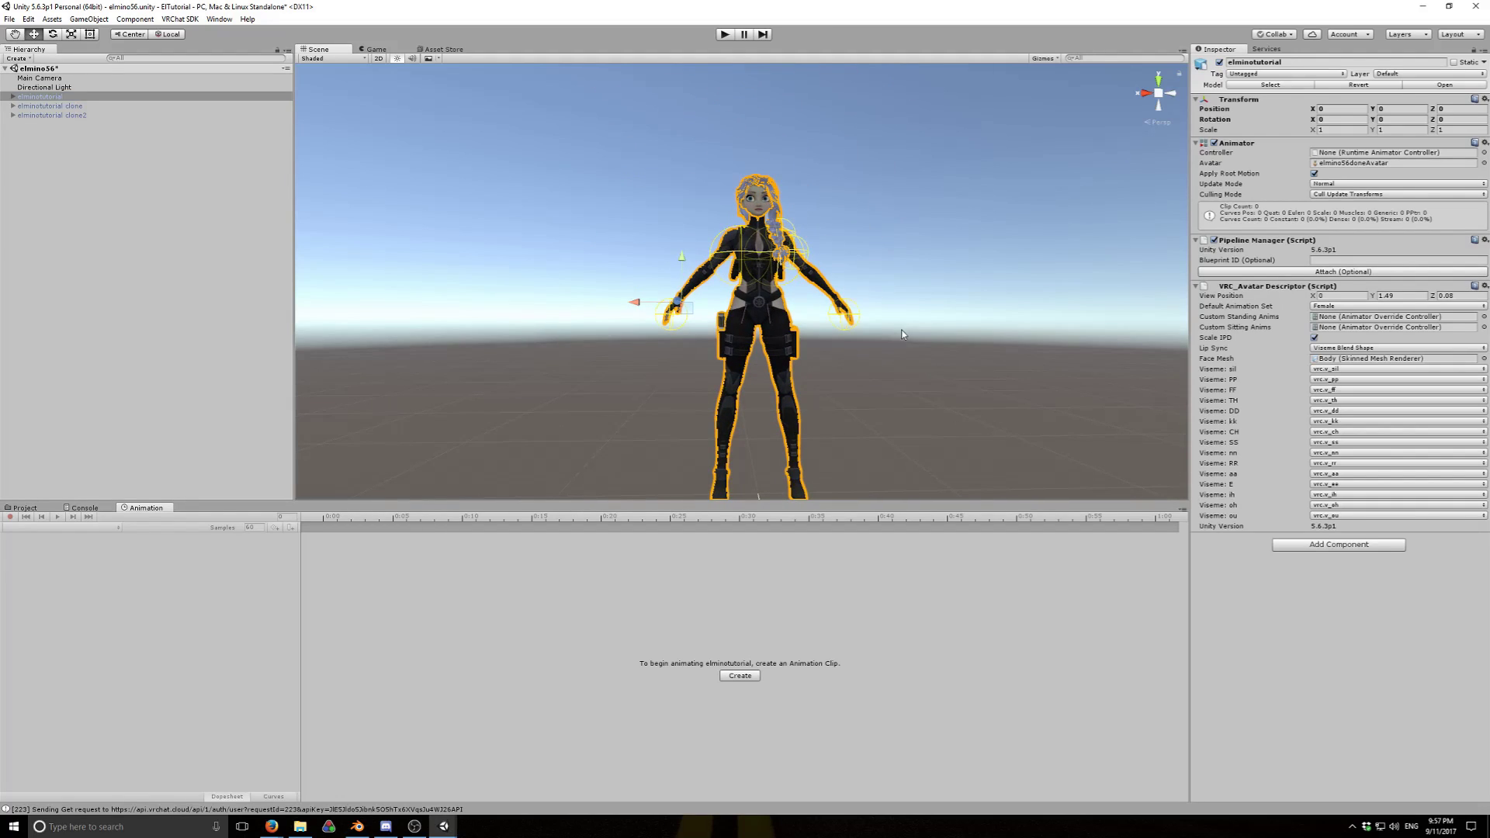
Open the Animation folder under VRCSDK, Examples, Sample Assets in the project assets
click(24, 509)
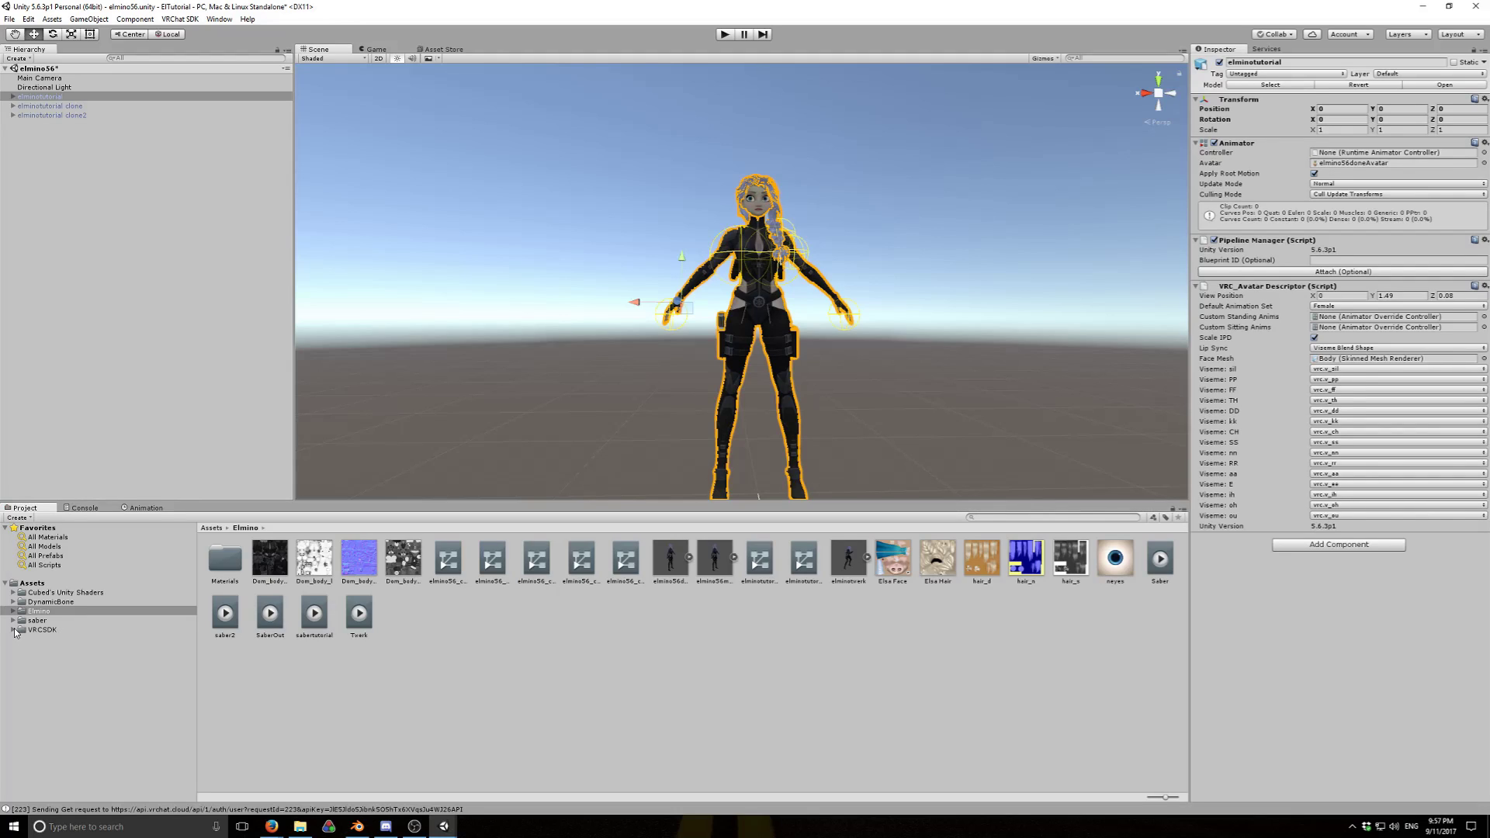
click(13, 630)
click(22, 648)
click(30, 657)
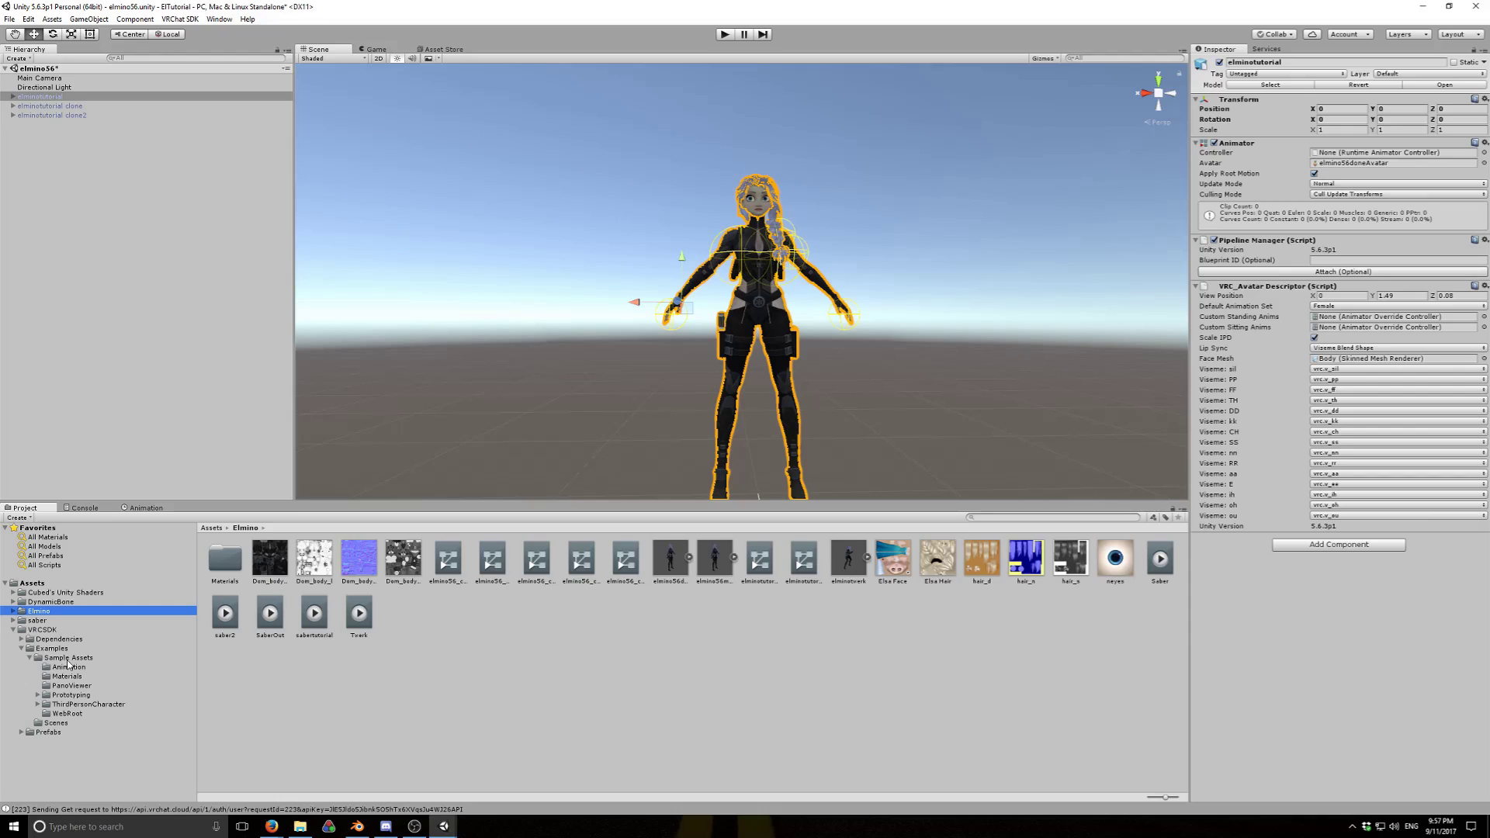
click(75, 668)
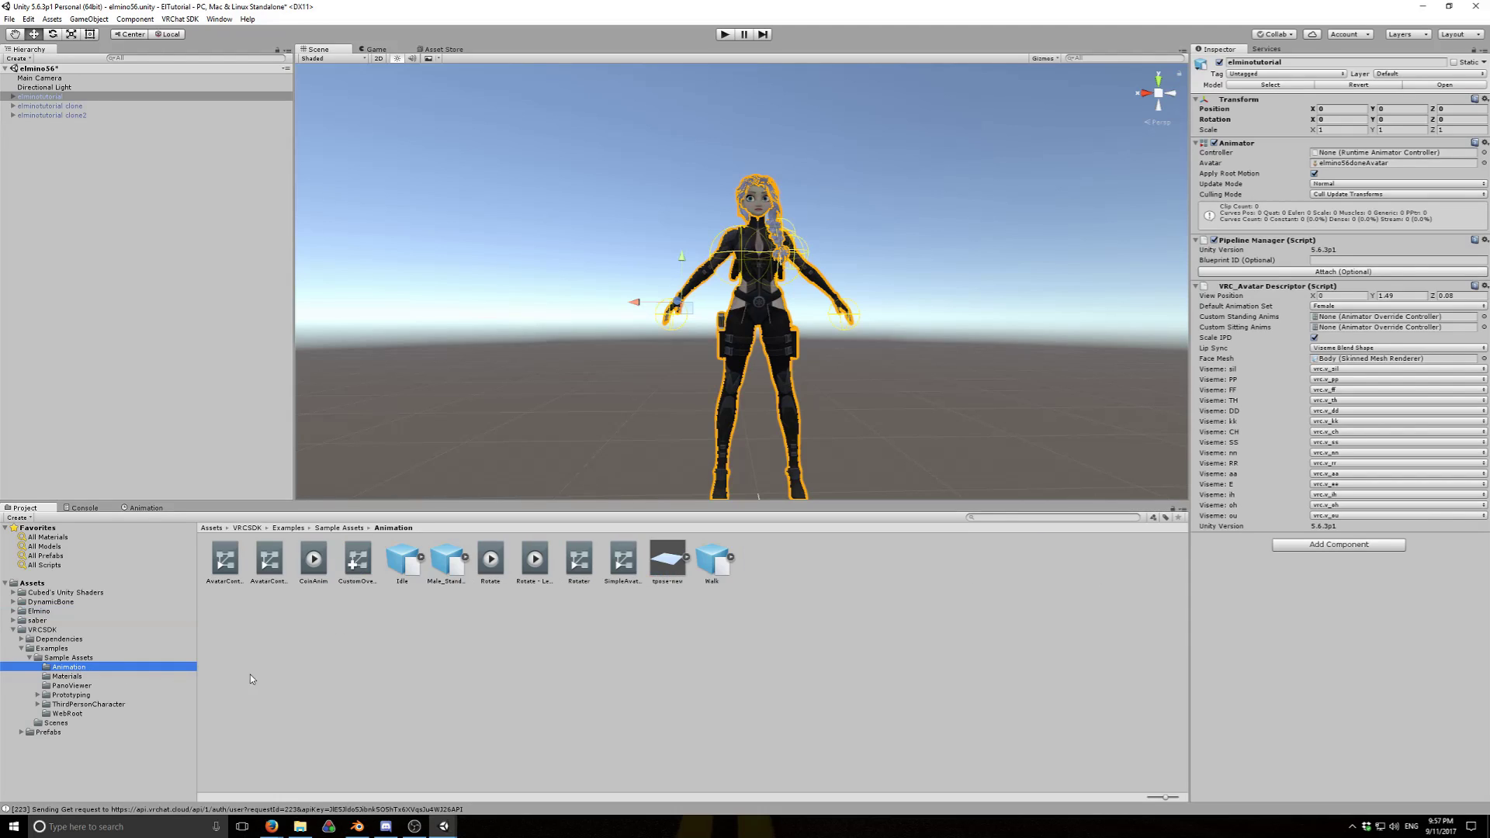
Duplicate the CustomOverrideEmpty override controller and rename the copy MyCustomAnim
click(357, 558)
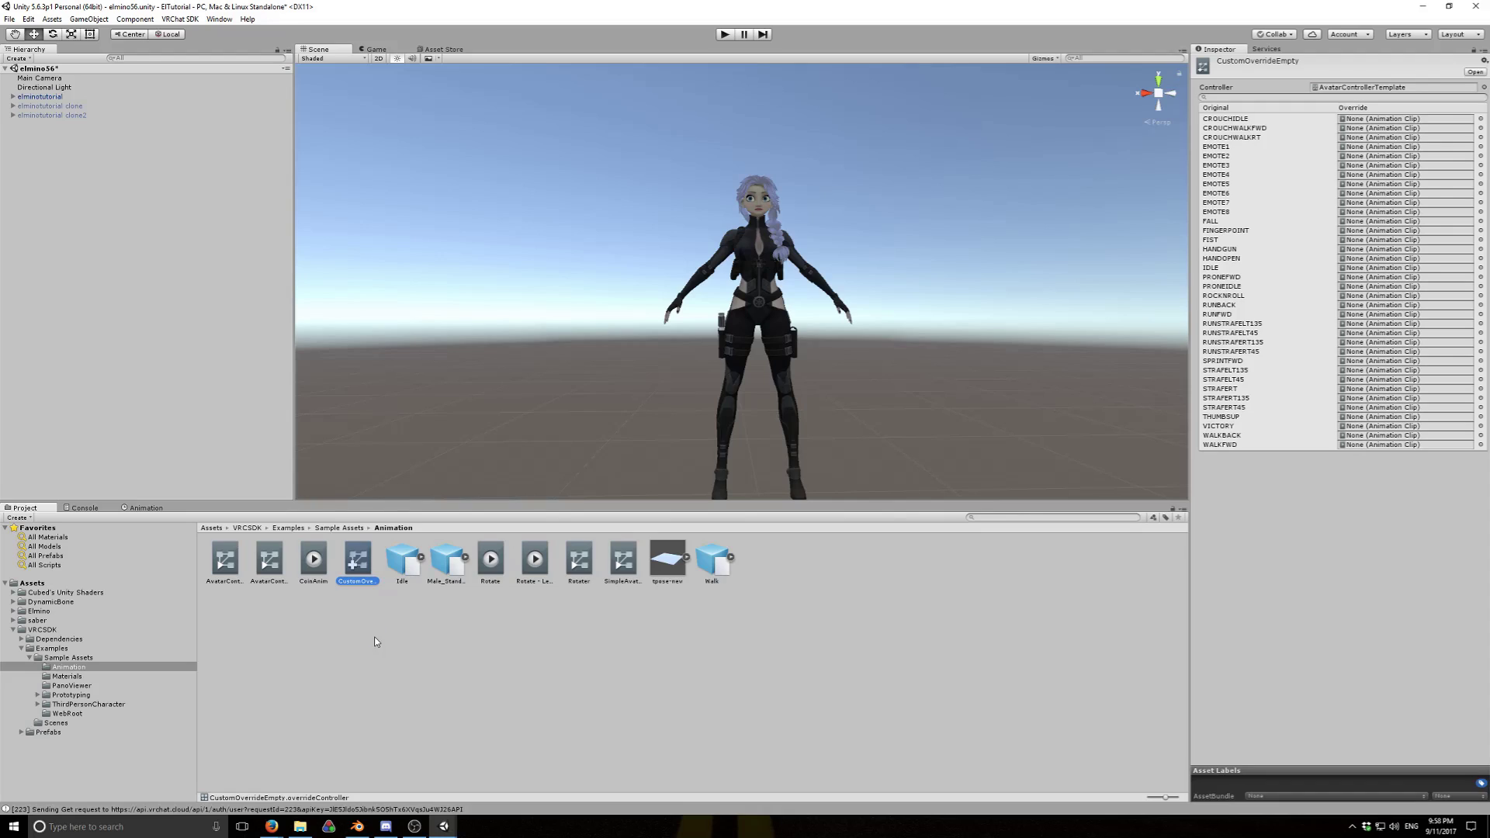
key(ctrl+d)
right_click(401, 579)
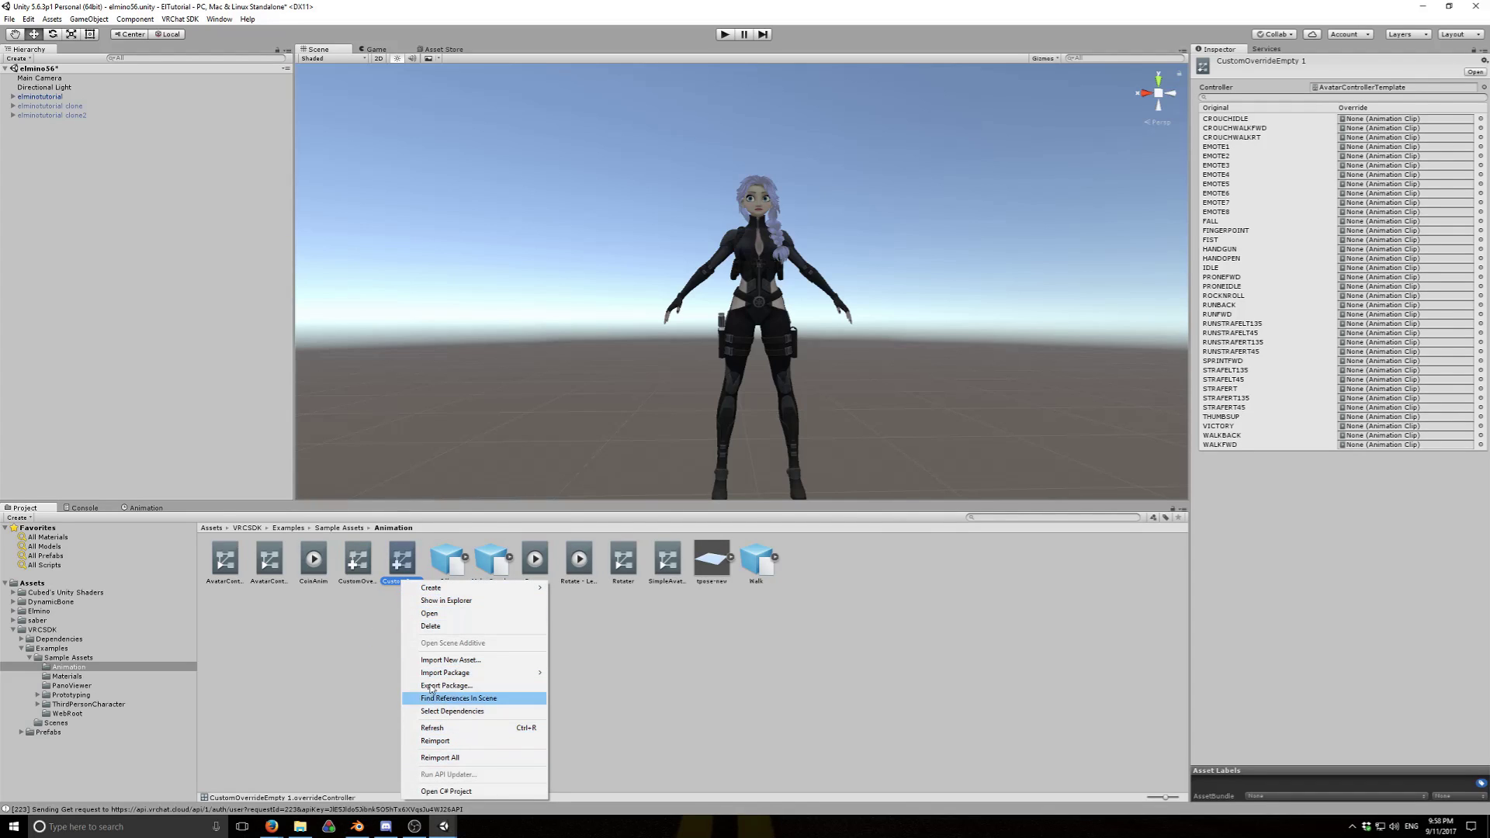
click(389, 587)
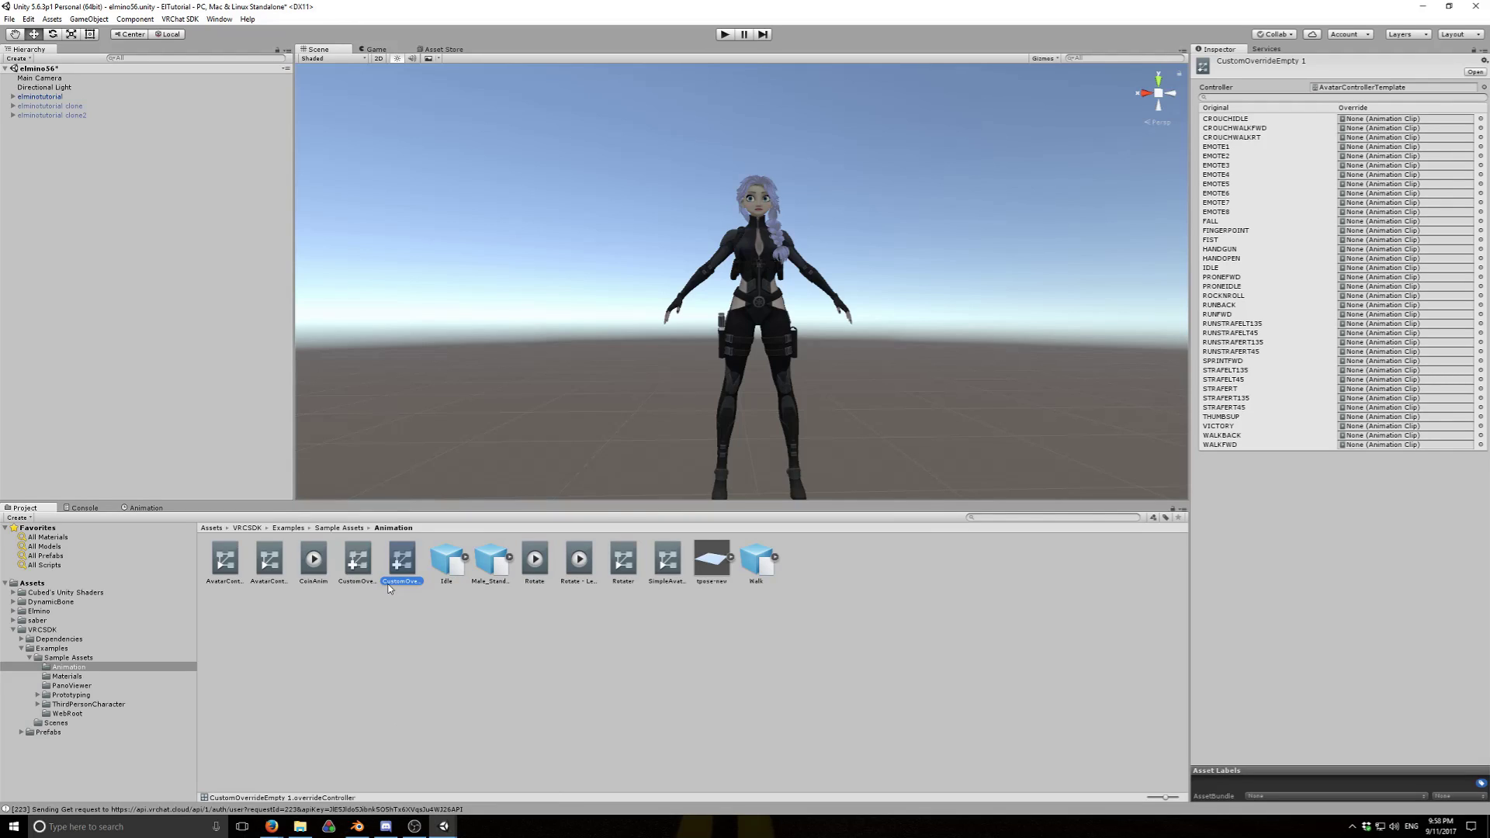
click(394, 583)
text(MyCustomAni)
text(m)
key(Return)
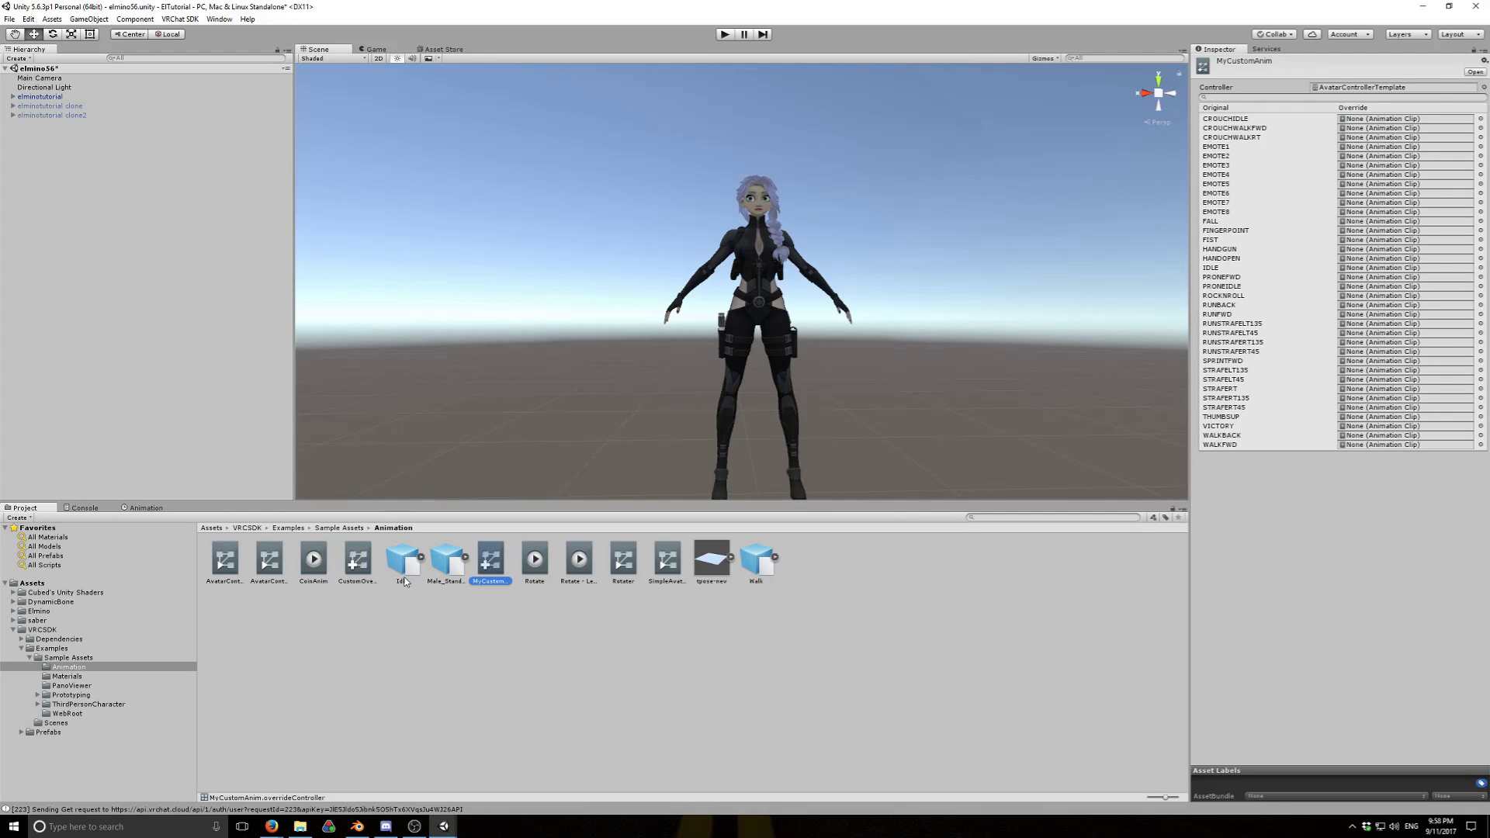
Move MyCustomAnim into the Elmino folder, open that folder and collapse the VRCSDK folder tree
drag(490, 563, 44, 617)
click(41, 612)
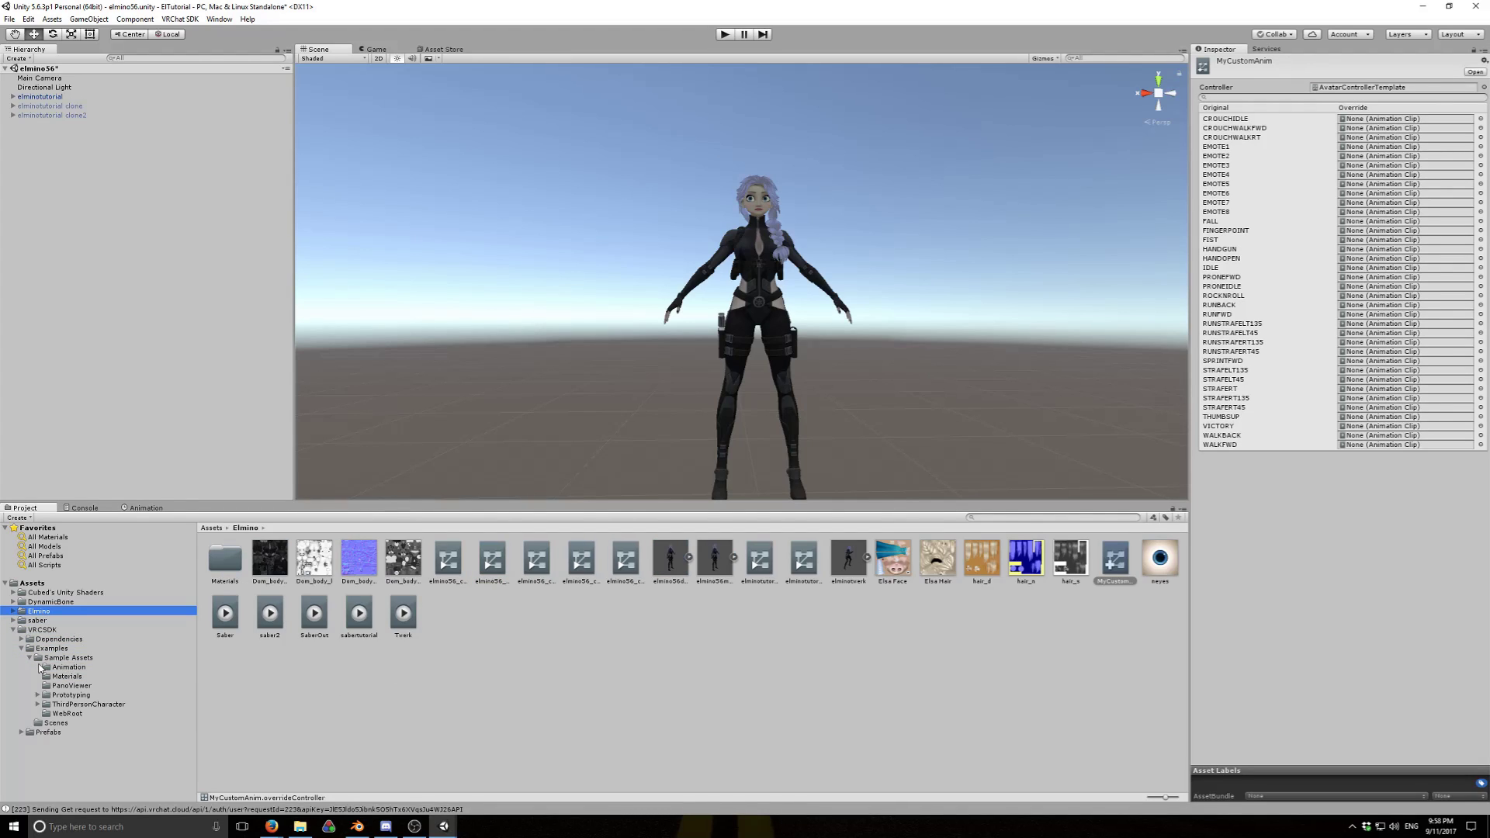
click(20, 639)
click(13, 630)
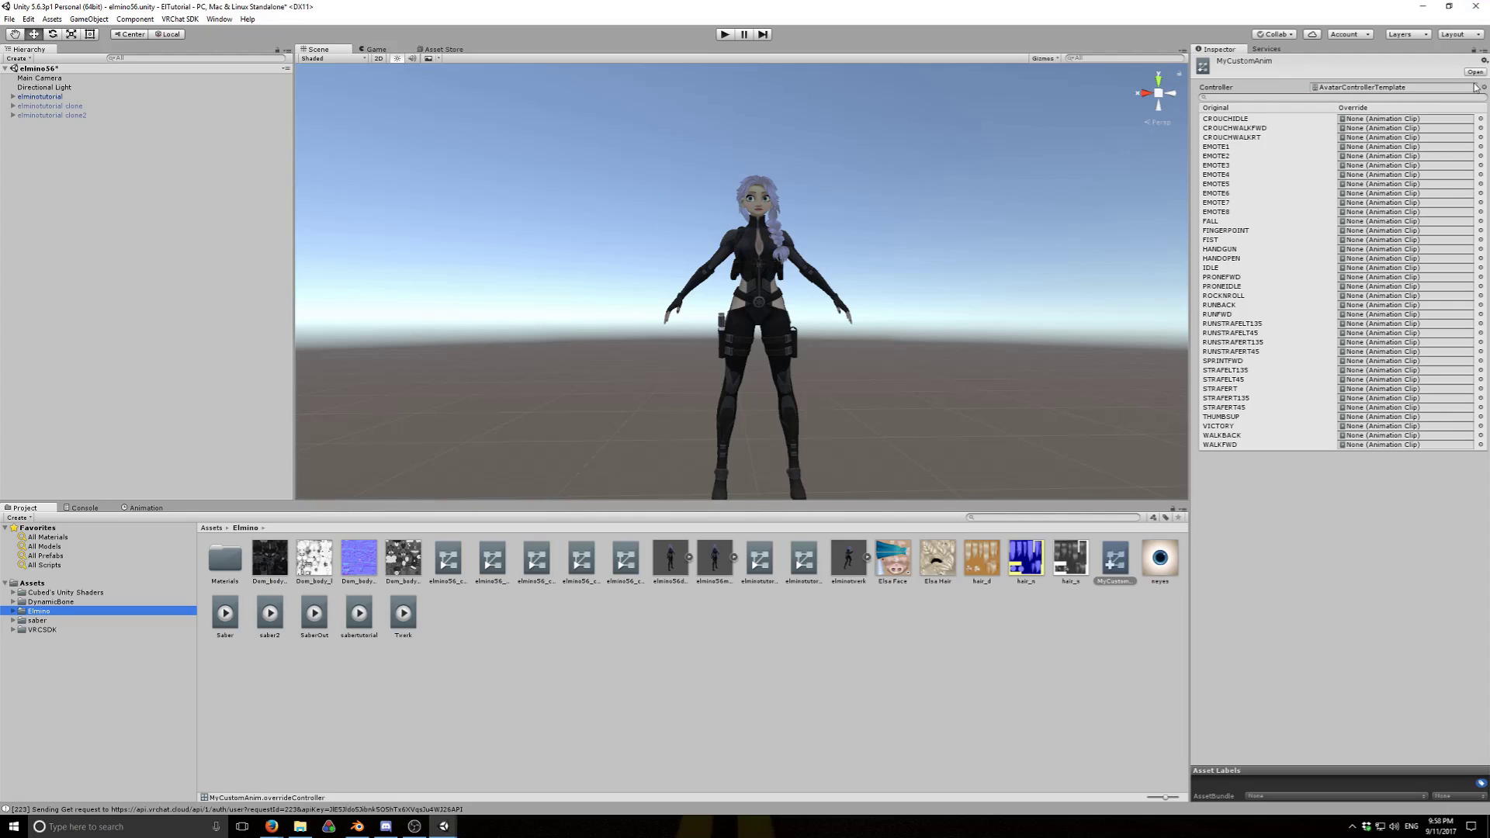
Set the CROUCHIDLE override of MyCustomAnim to the CROUCHIDLE animation clip
click(1480, 119)
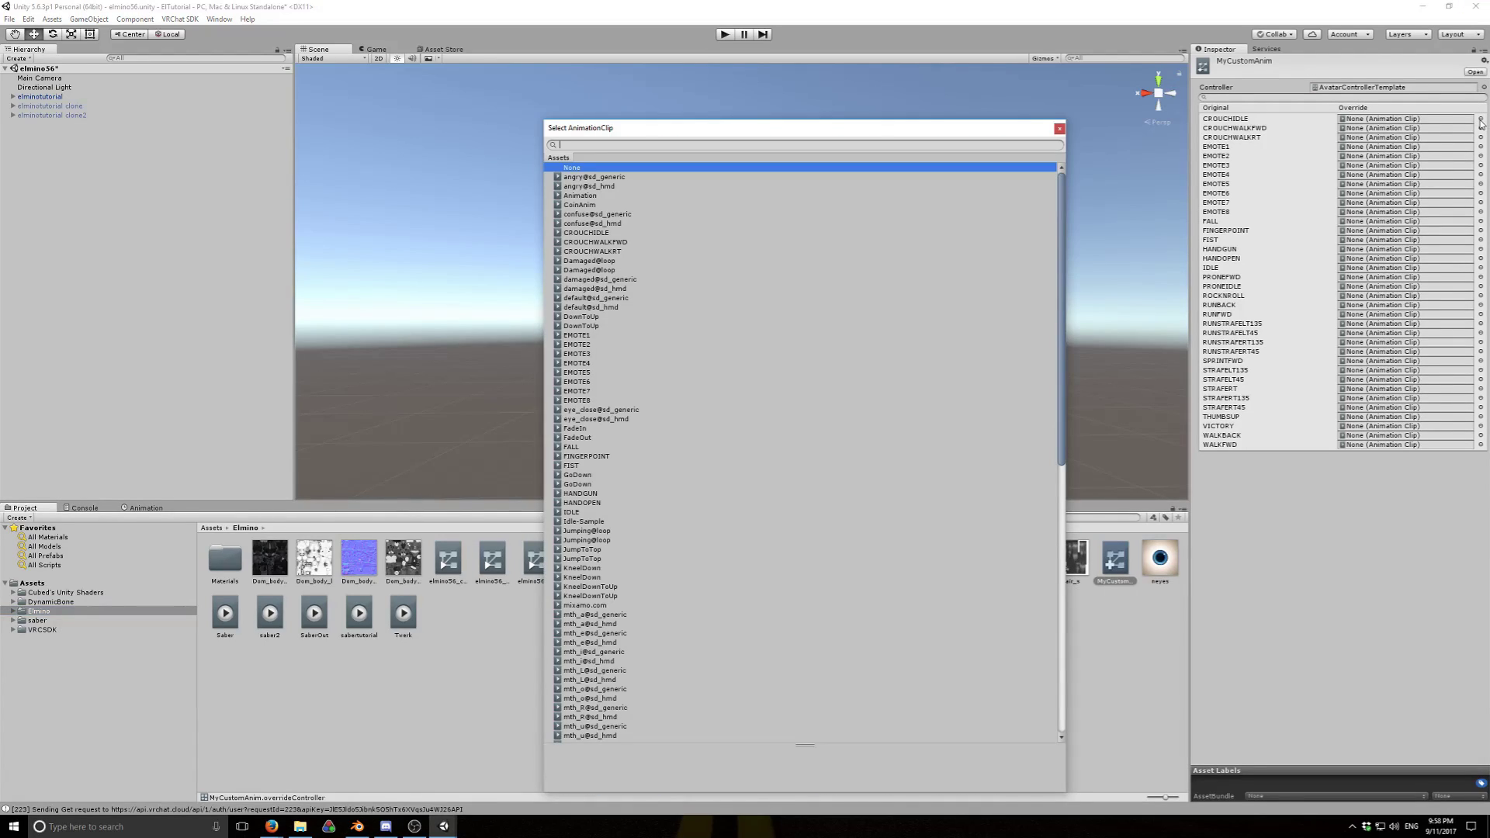
click(609, 232)
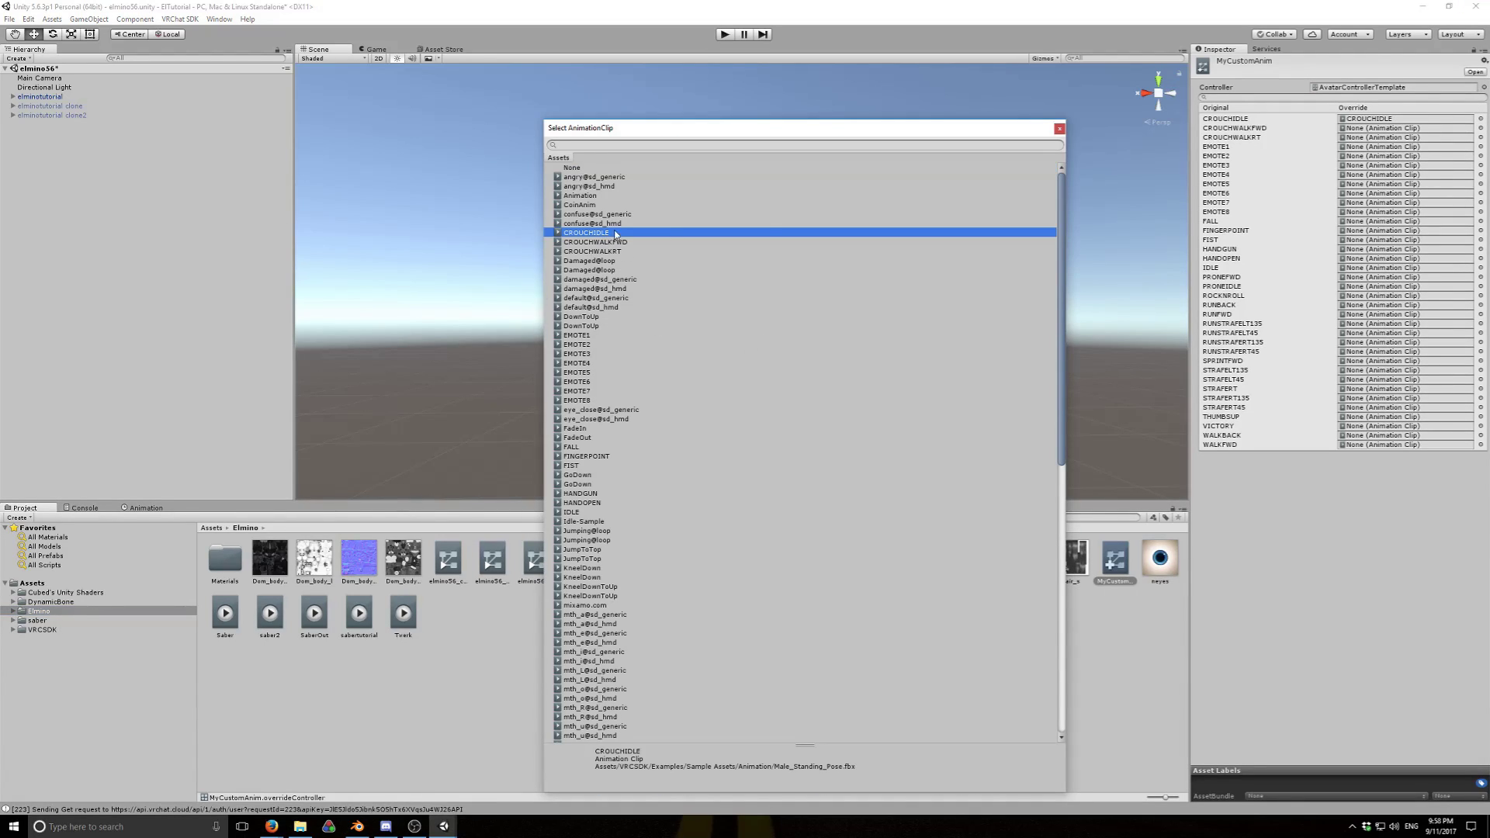
click(1059, 128)
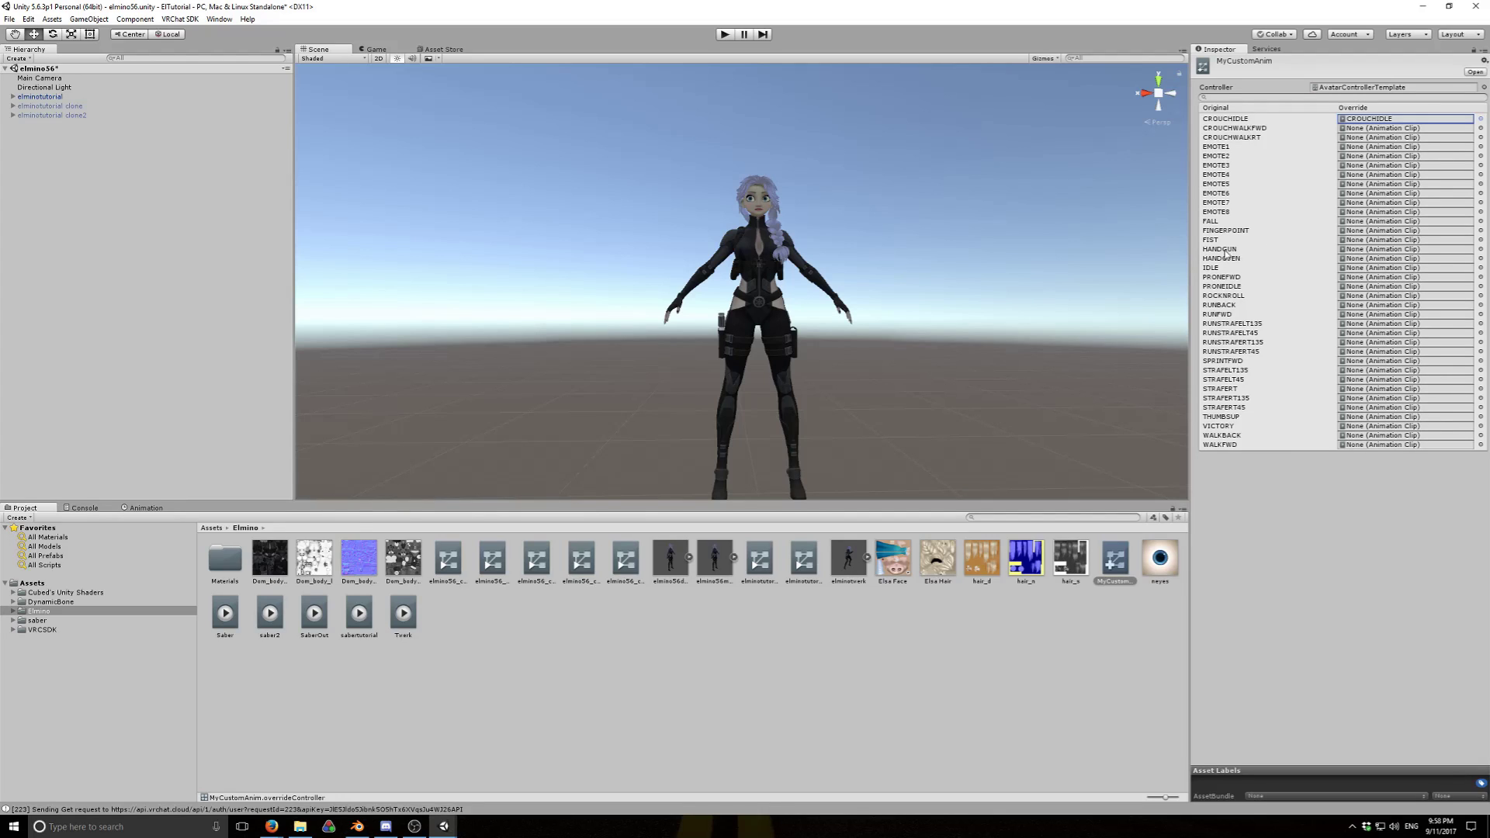
Set the HANDGUN override of MyCustomAnim to the sabertutorial animation clip
click(1480, 250)
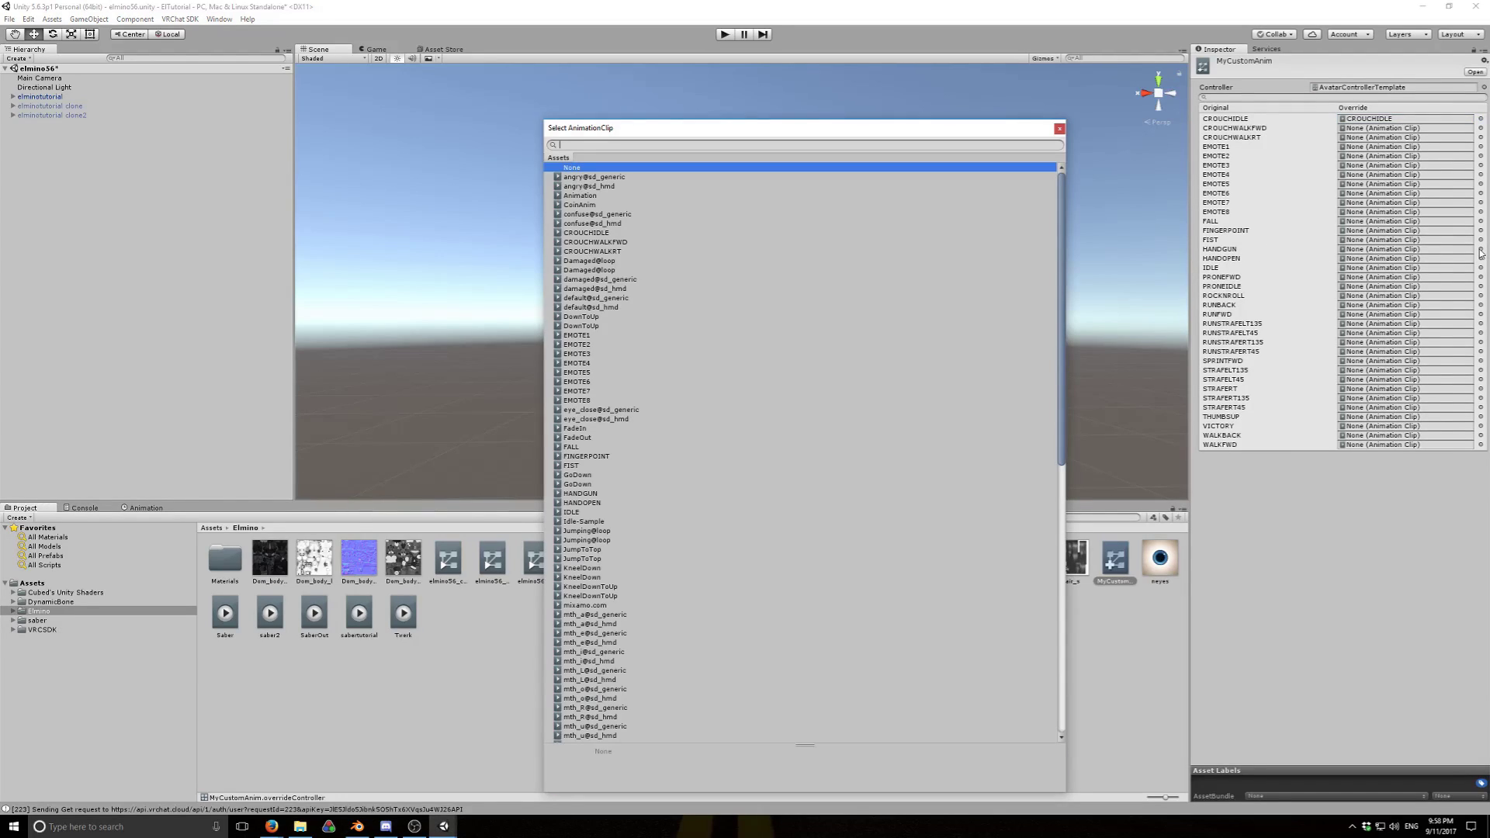
scroll(800, 477, down, 7)
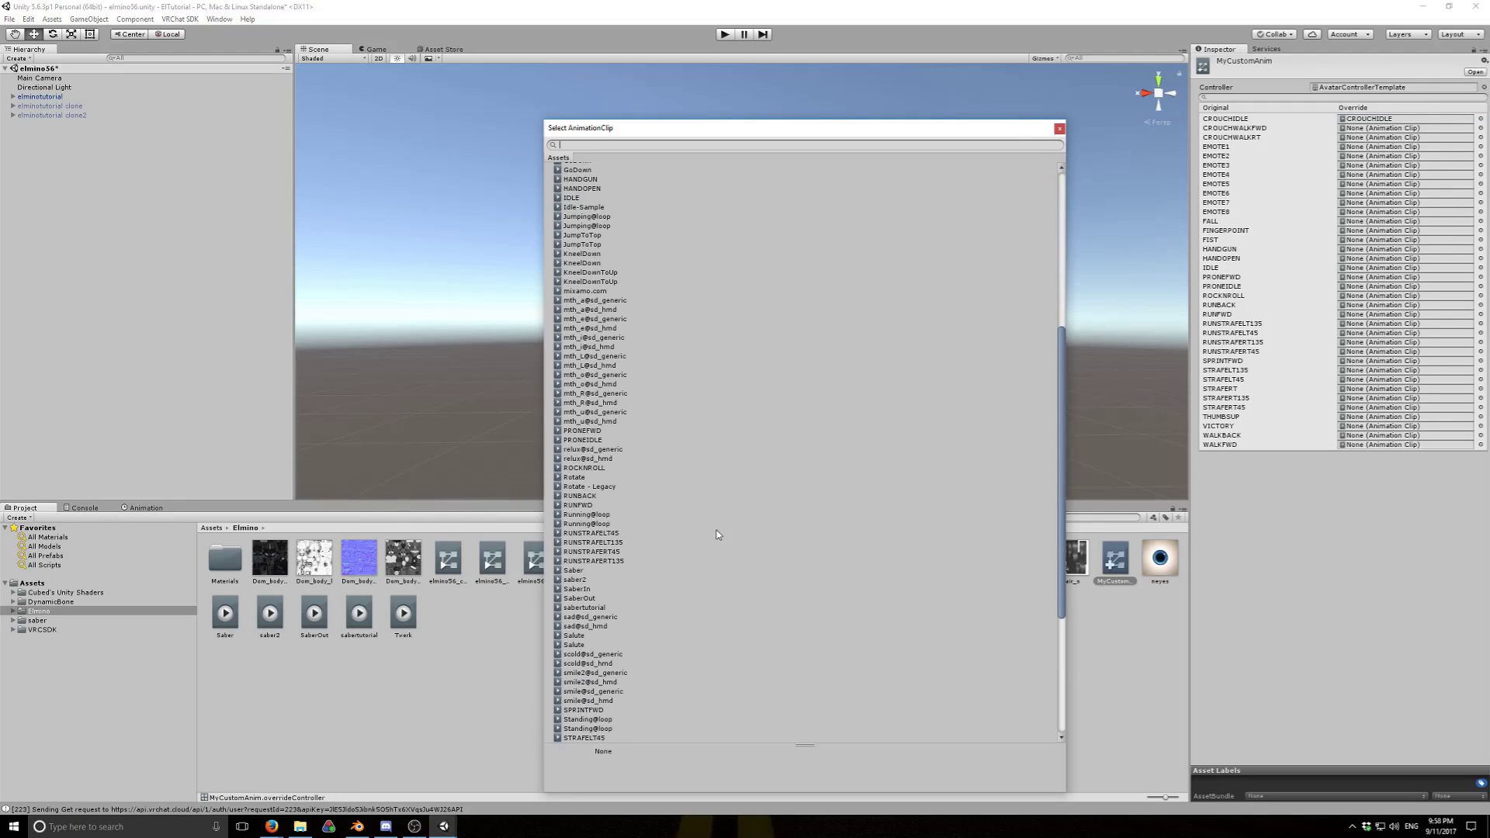
click(606, 610)
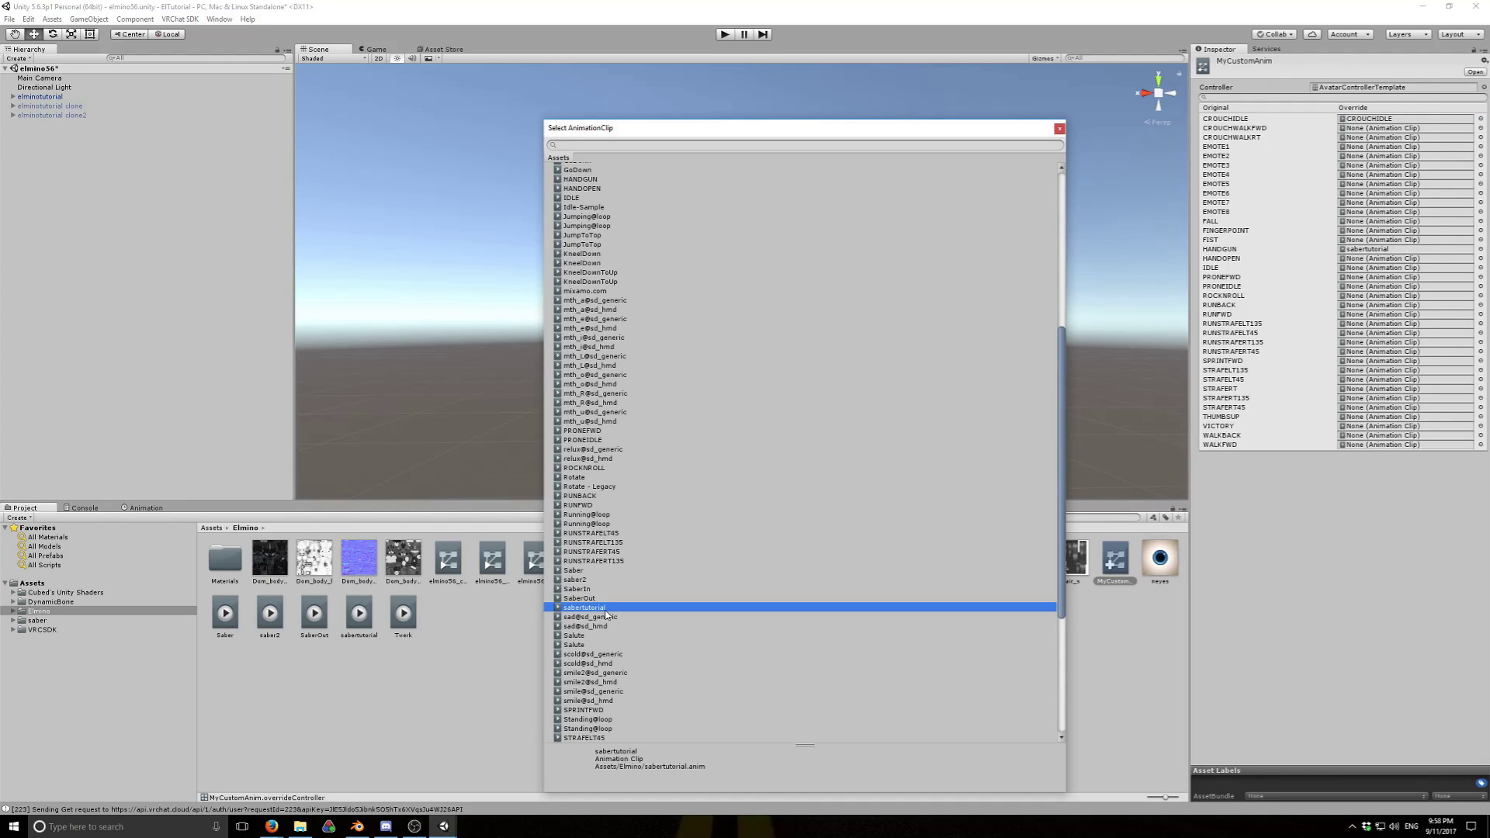
double_click(607, 610)
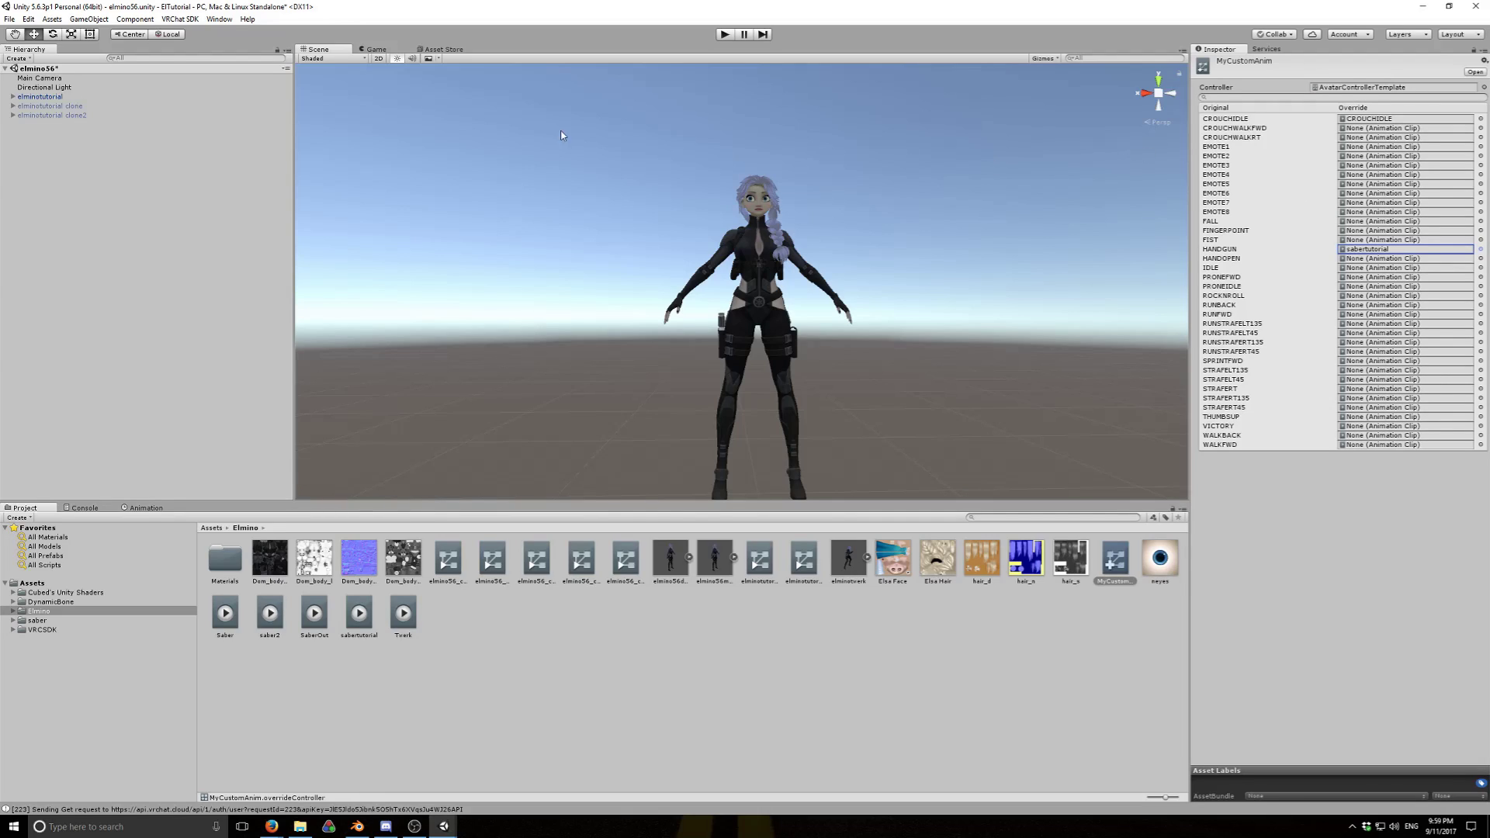
Assign MyCustomAnim as the Custom Standing Anims of the elminotutorial avatar, then reopen the override controller for review
click(40, 97)
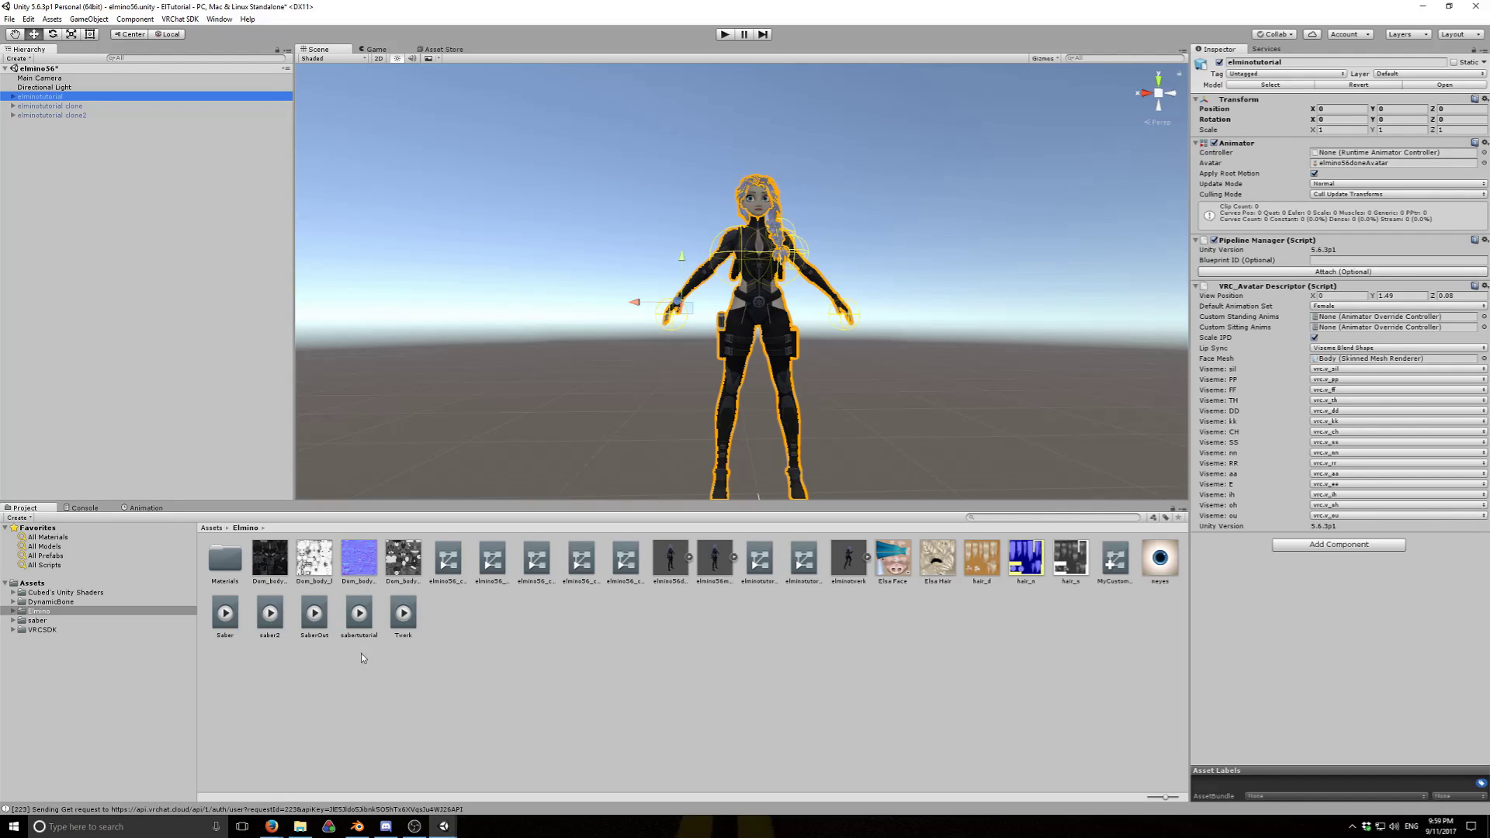
drag(1115, 559, 1349, 320)
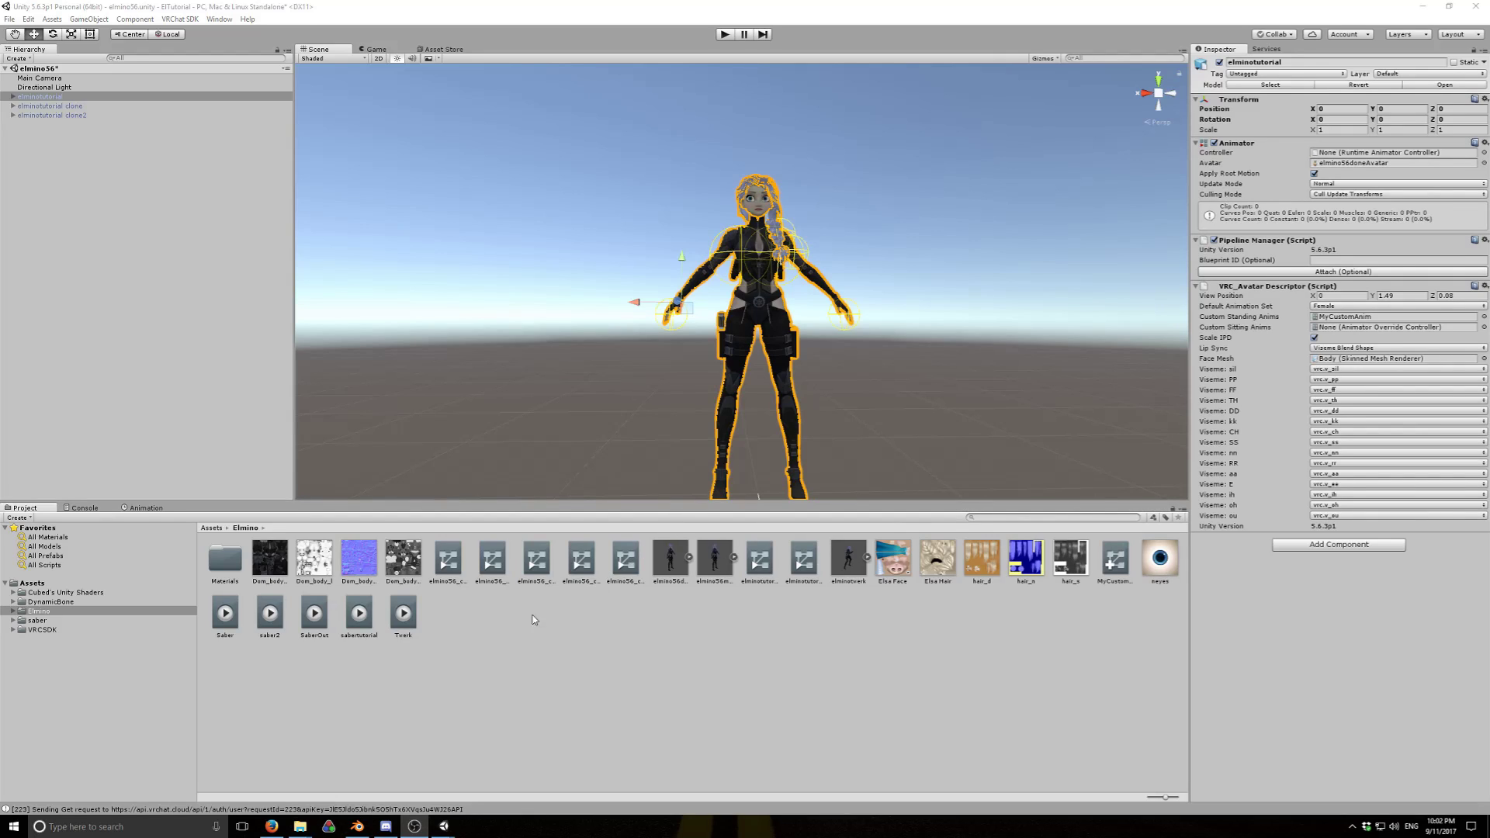
click(1104, 568)
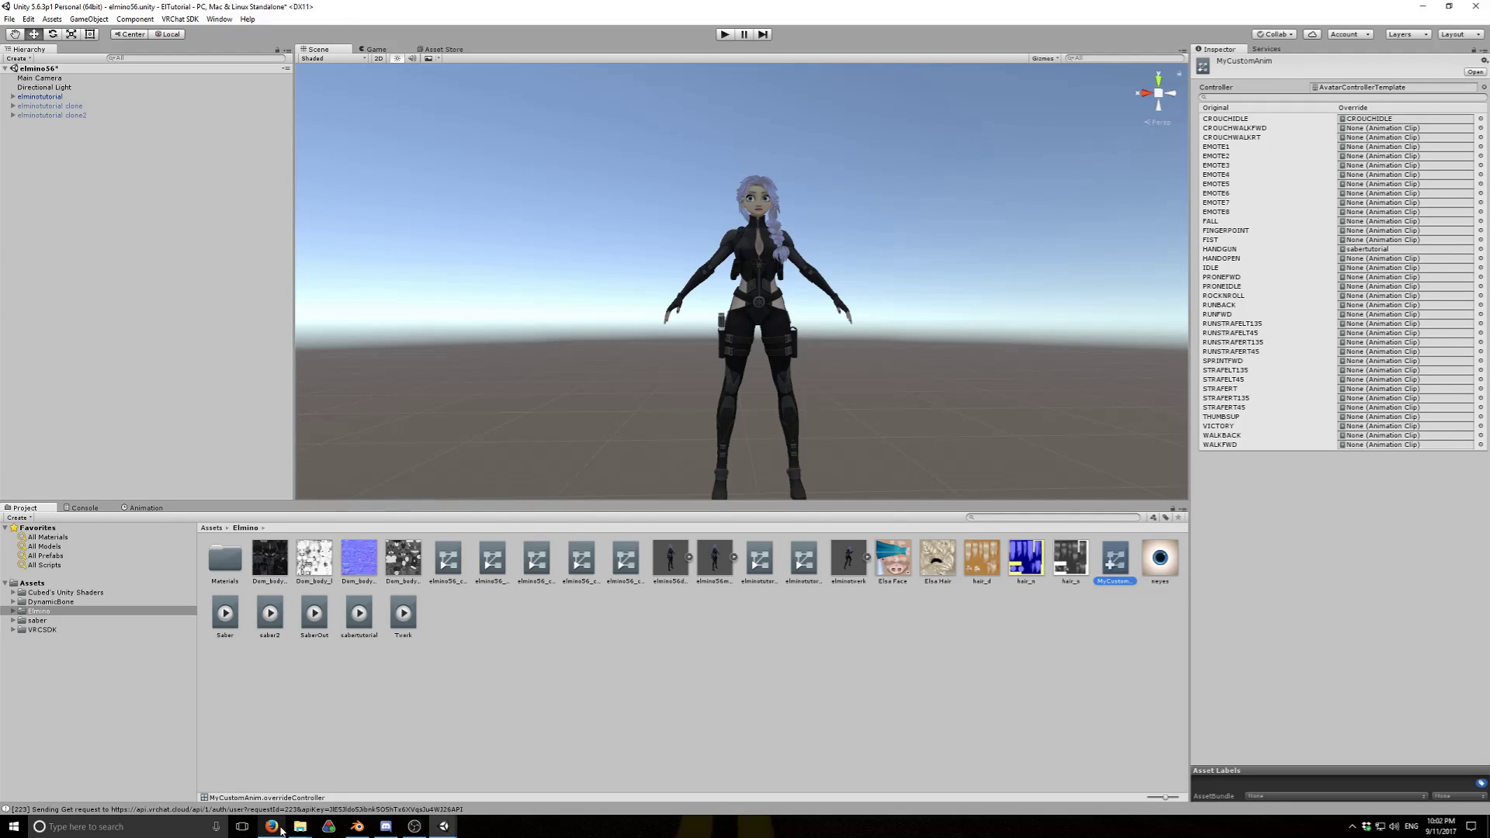
Switch to the Mixamo site in Firefox and apply the red-figure Samba Dancing animation to the uploaded character
click(273, 827)
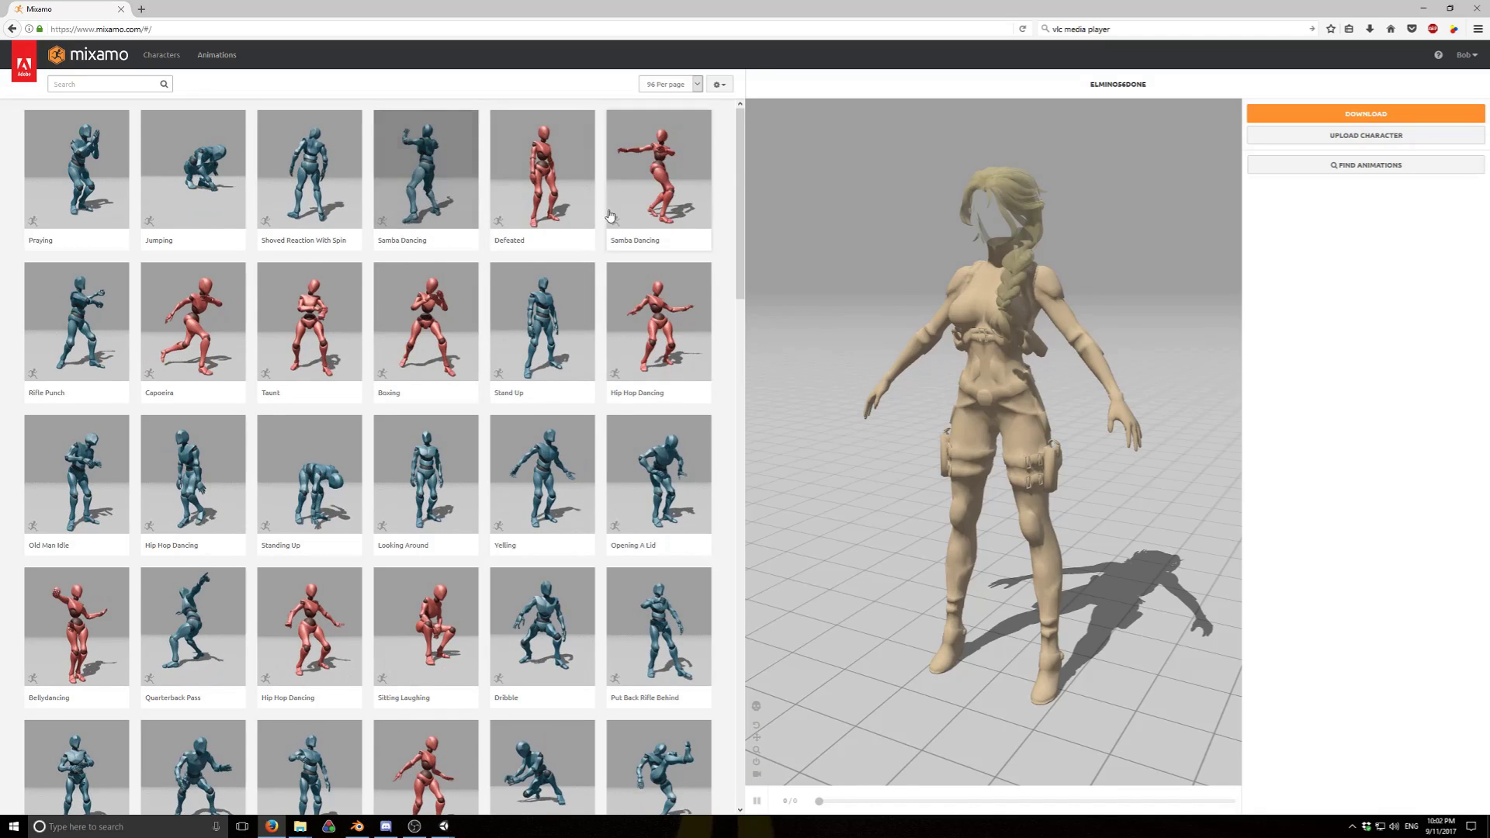
click(659, 187)
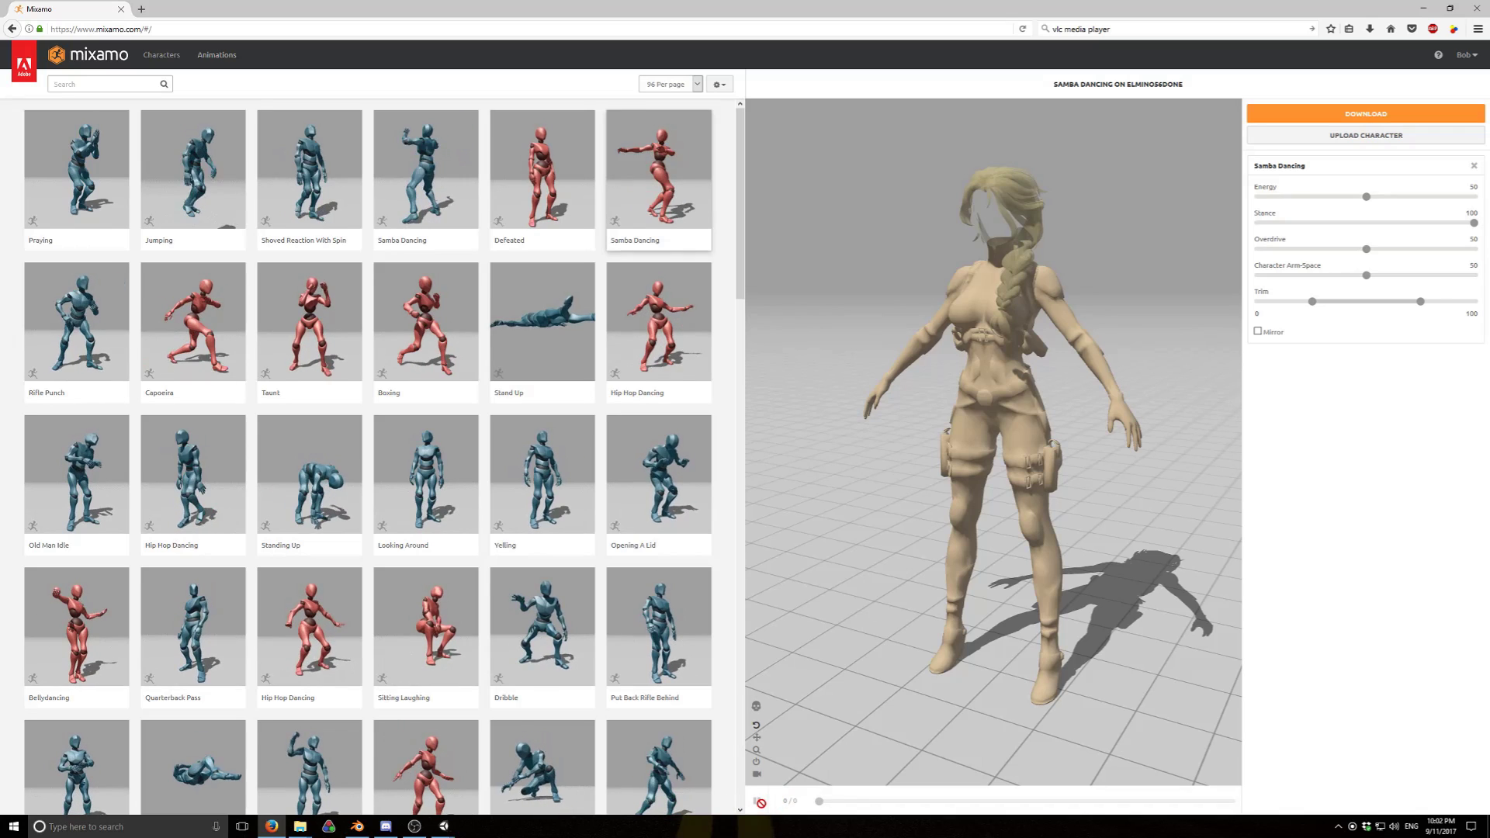
click(652, 194)
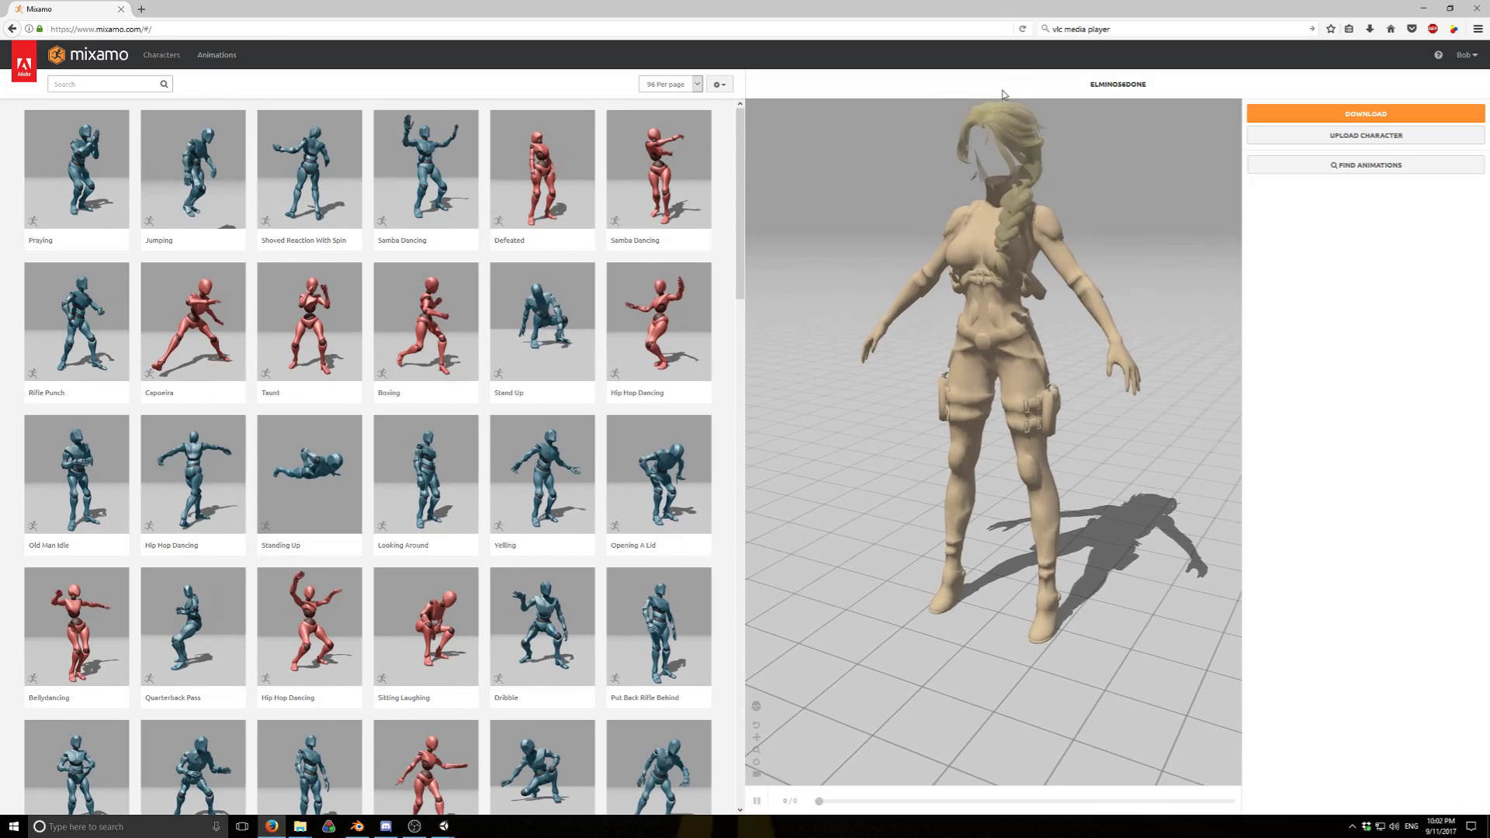
click(676, 157)
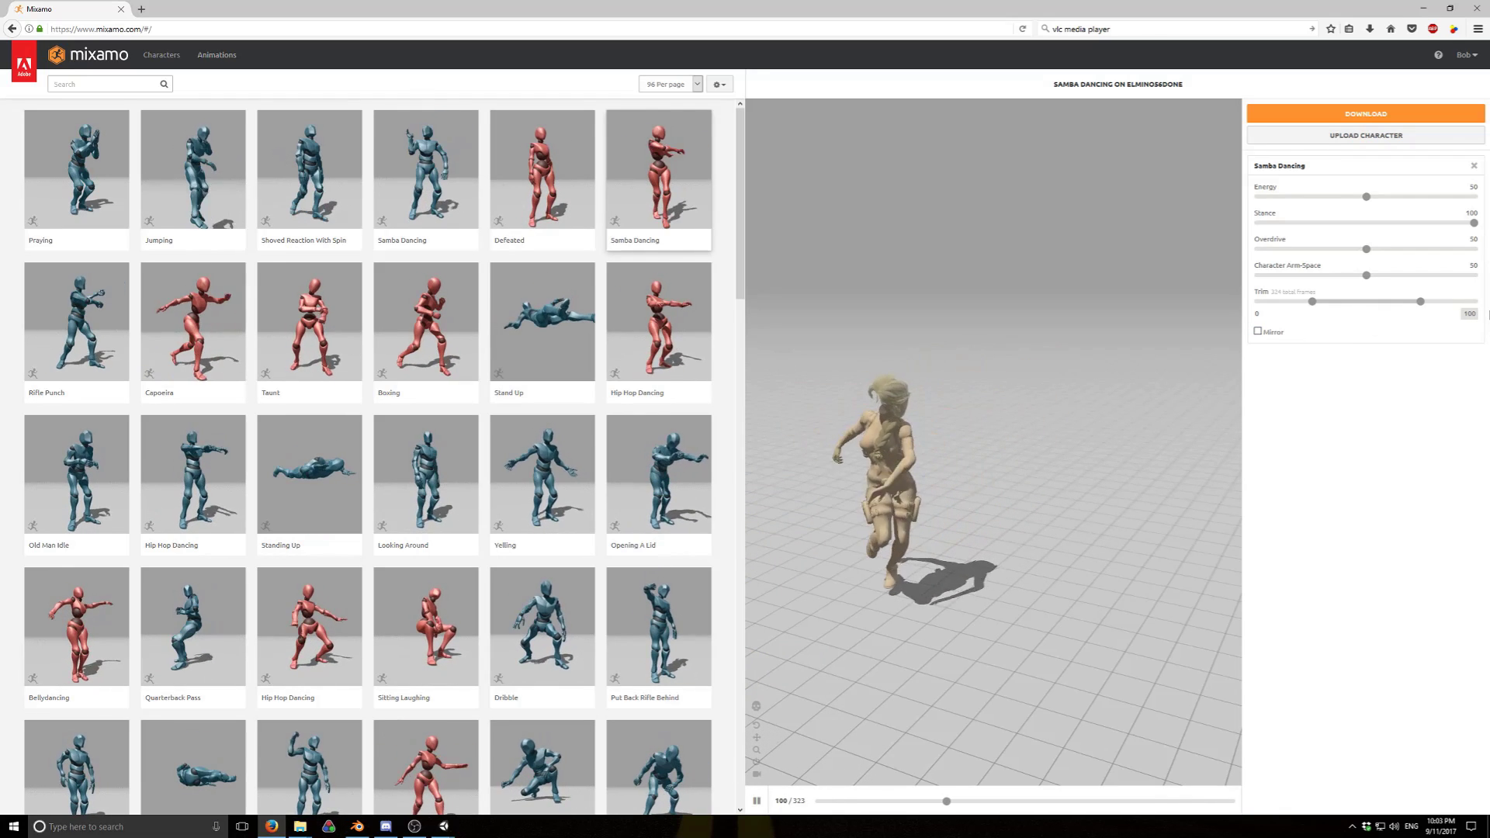
Set the end value of the Samba Dancing animation's Trim range to 90
key(BackSpace)
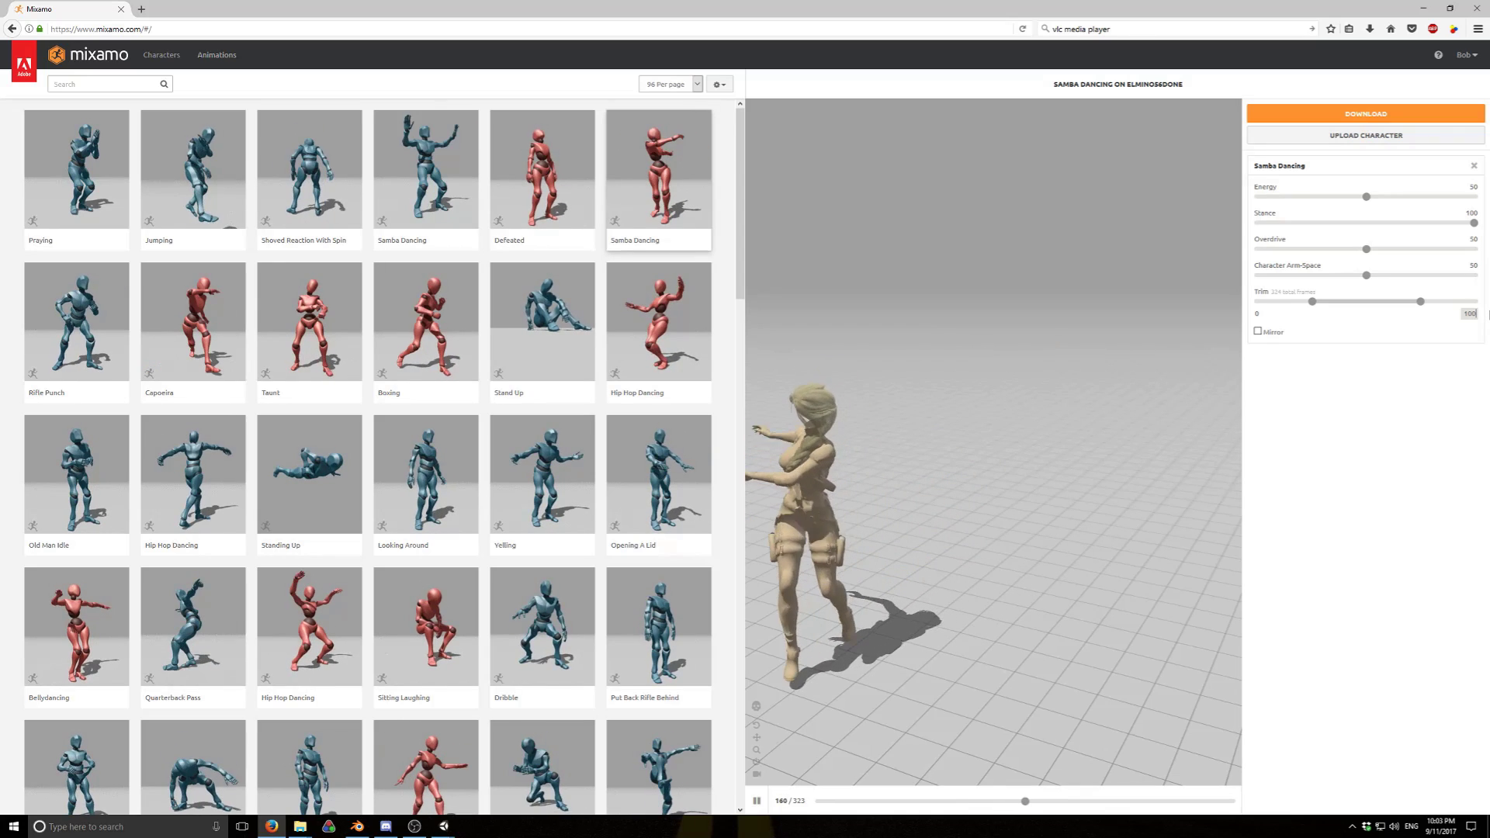
key(BackSpace)
key(BackSpace)
text(90)
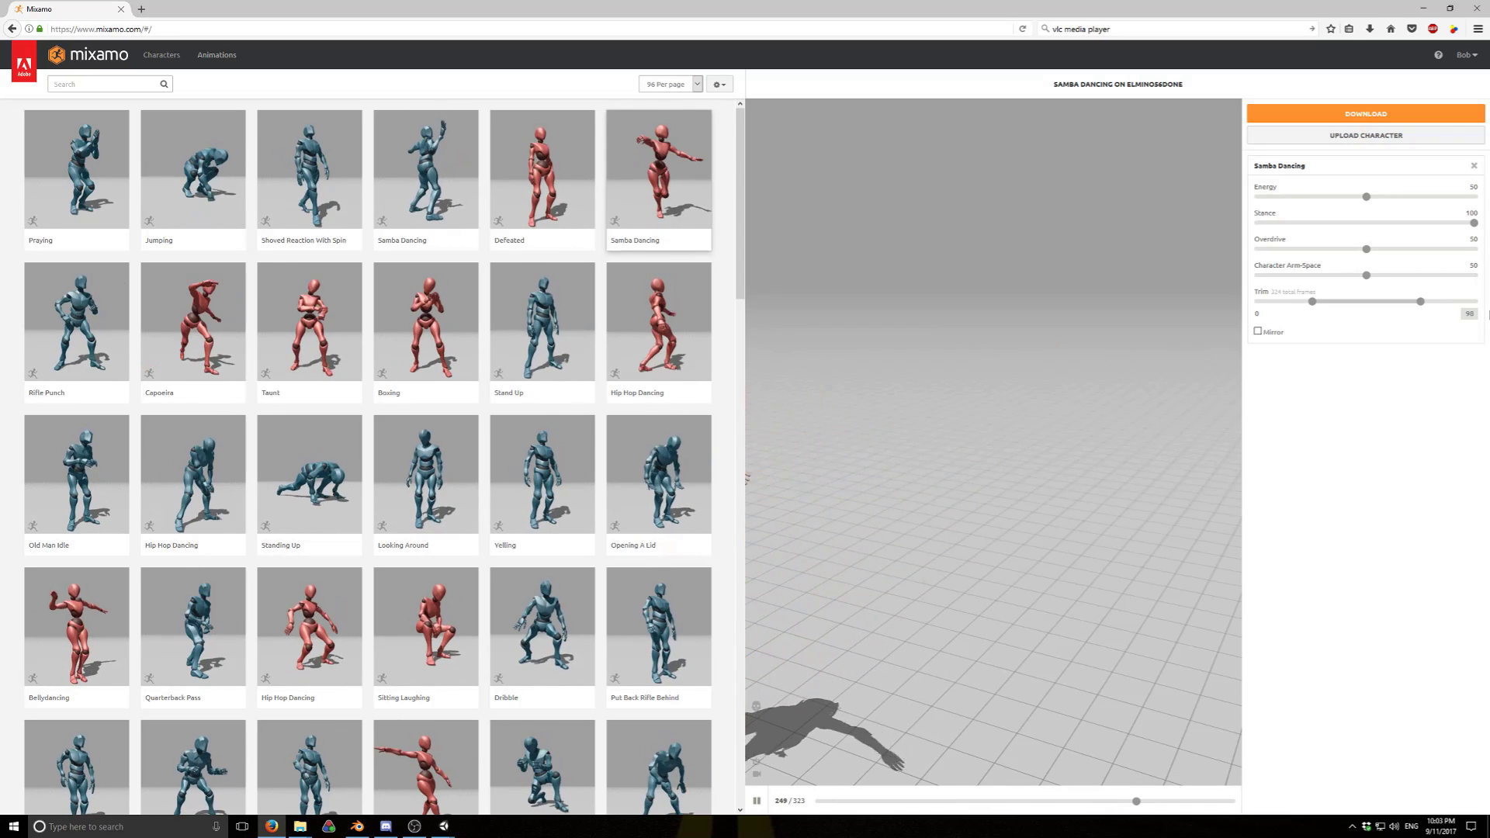
Adjust the Samba Dancing animation's Trim range so it ends at 90
key(Return)
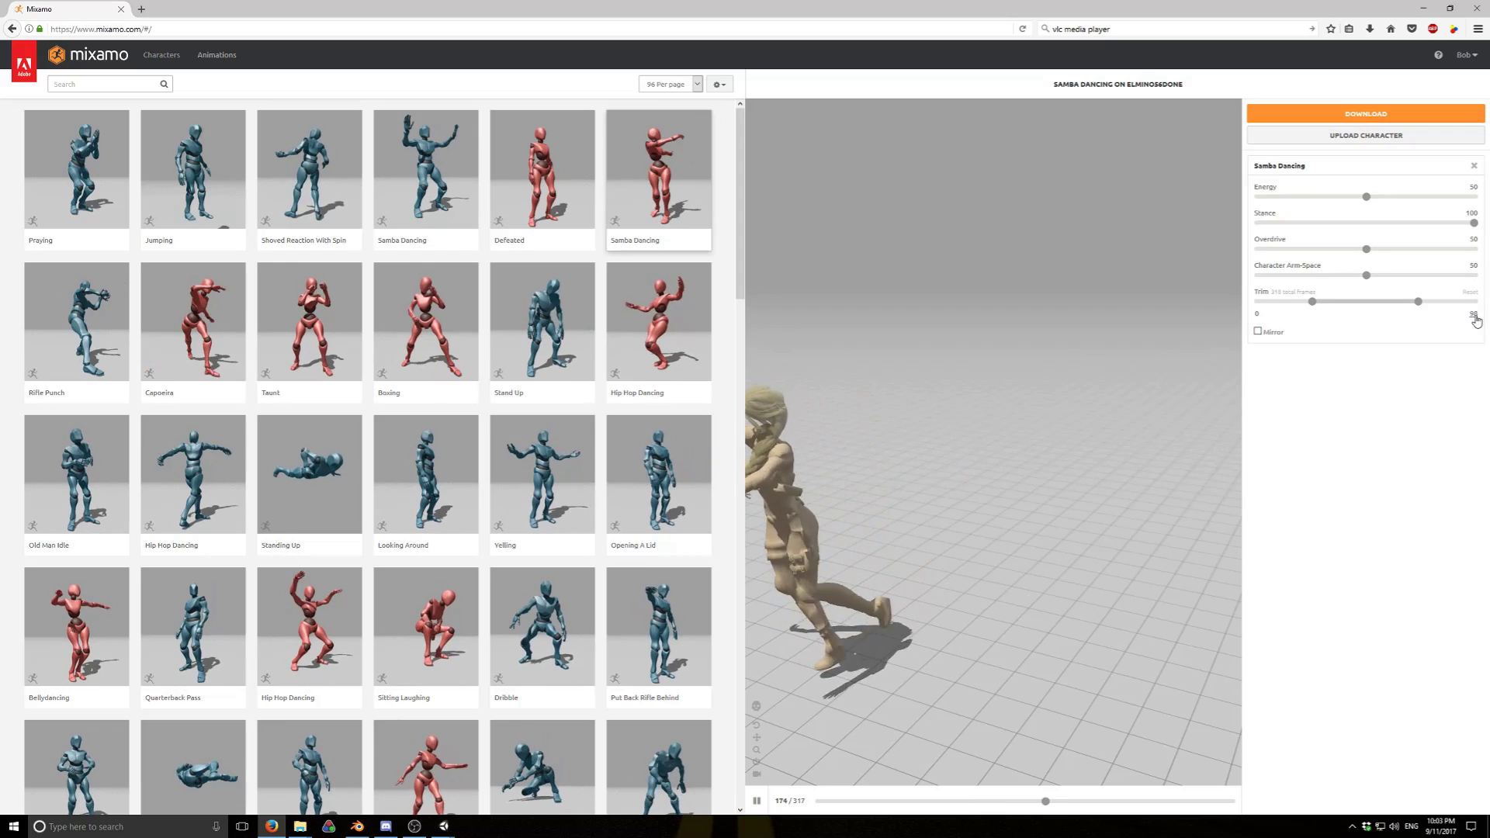
click(1474, 315)
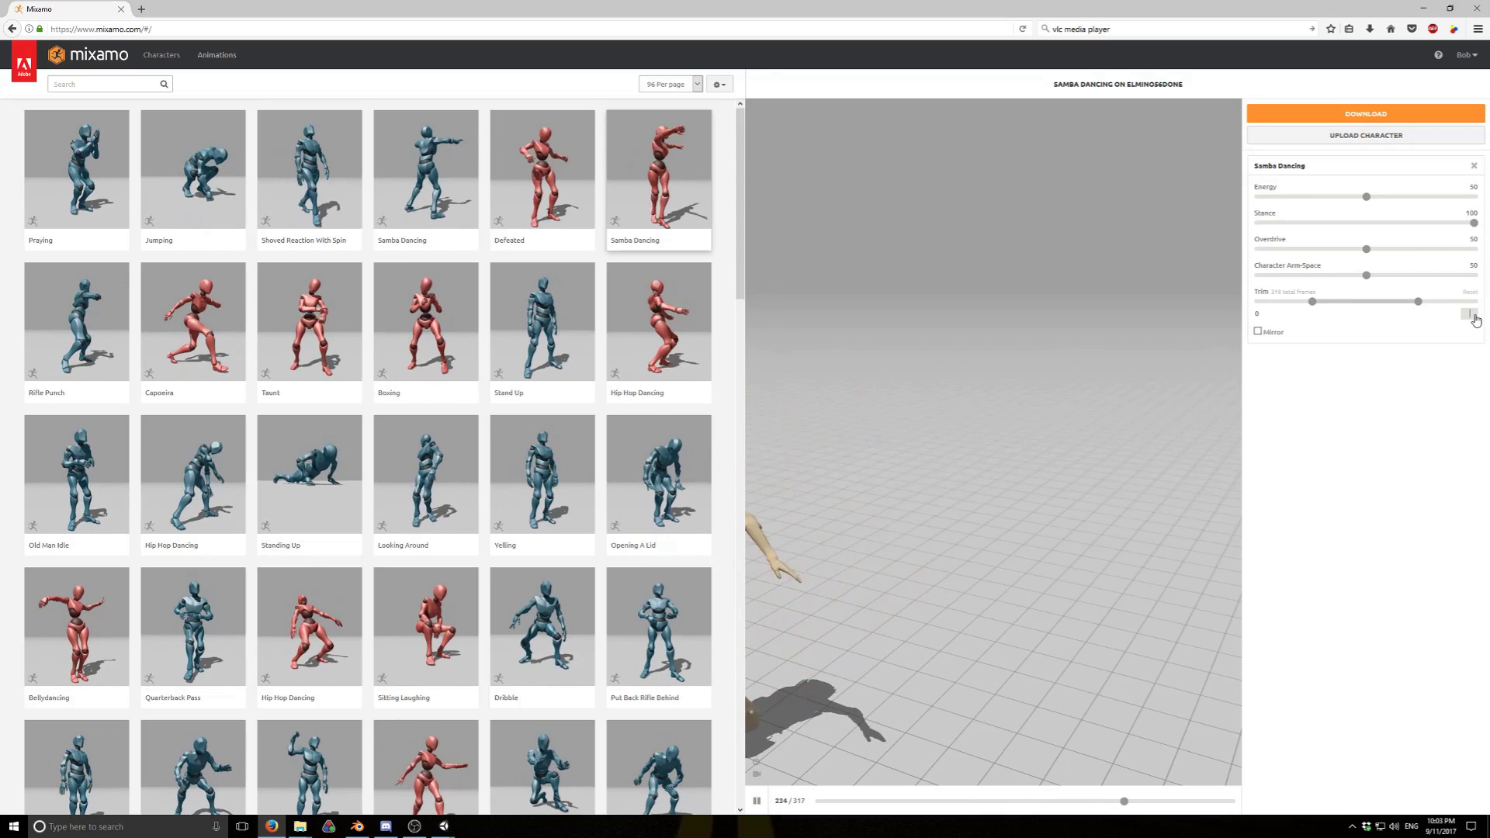
text(95)
key(Return)
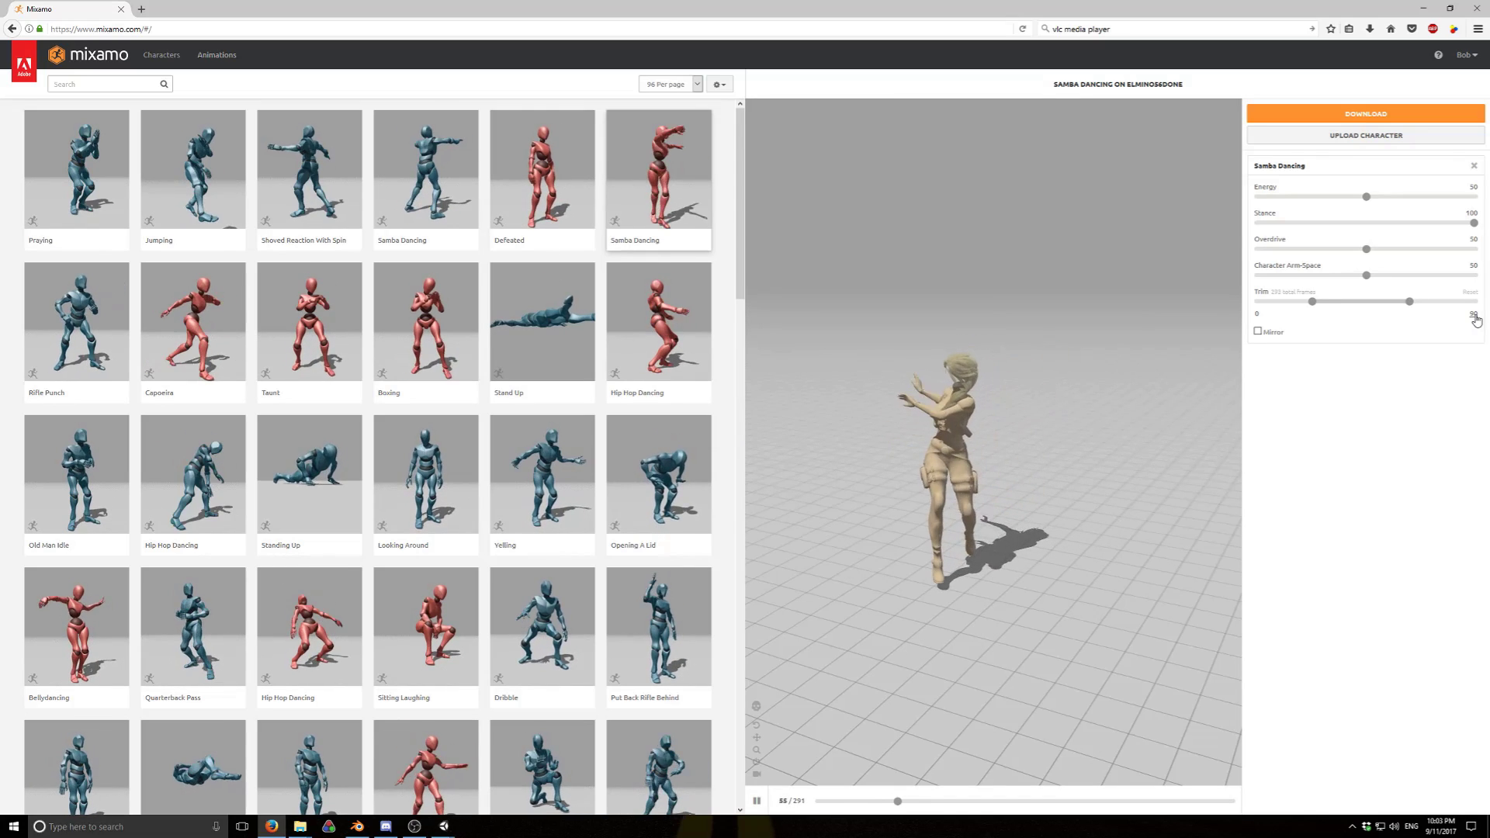
Download the animation as FBX without skin at 30 frames per second, save the file, and open it from the downloads list
click(1352, 116)
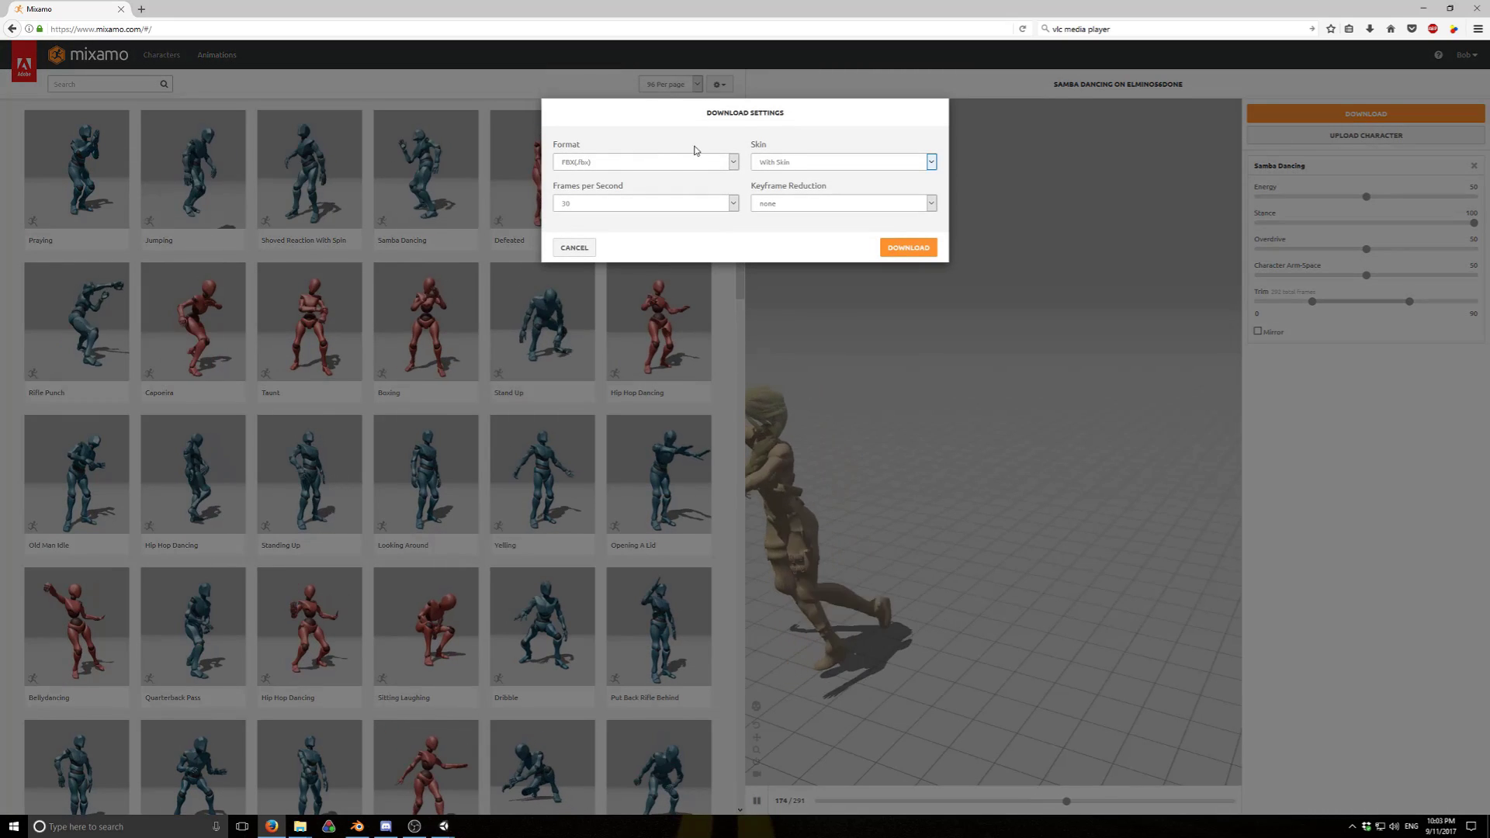
click(878, 162)
click(851, 192)
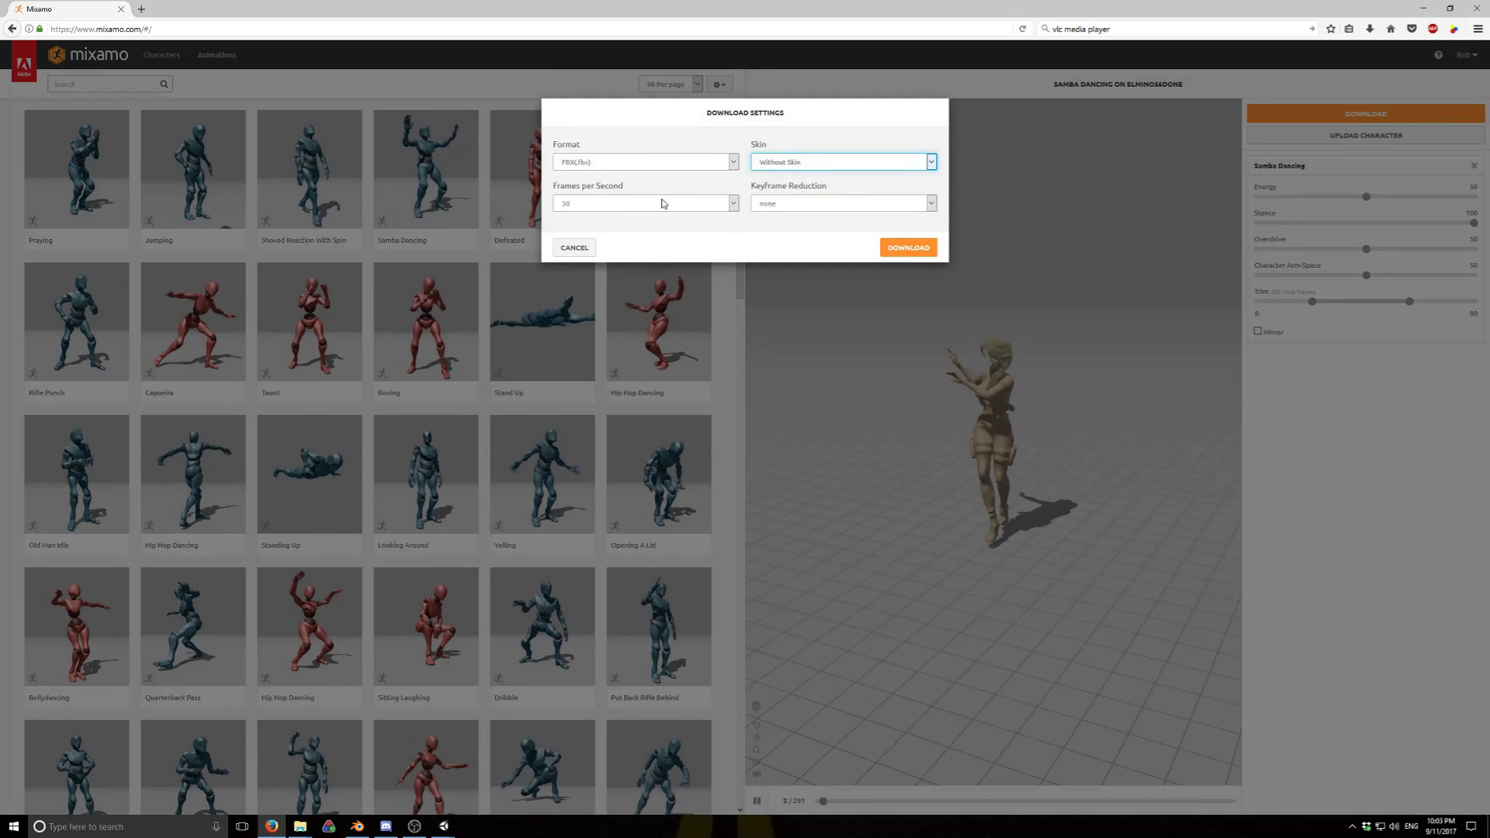
click(734, 203)
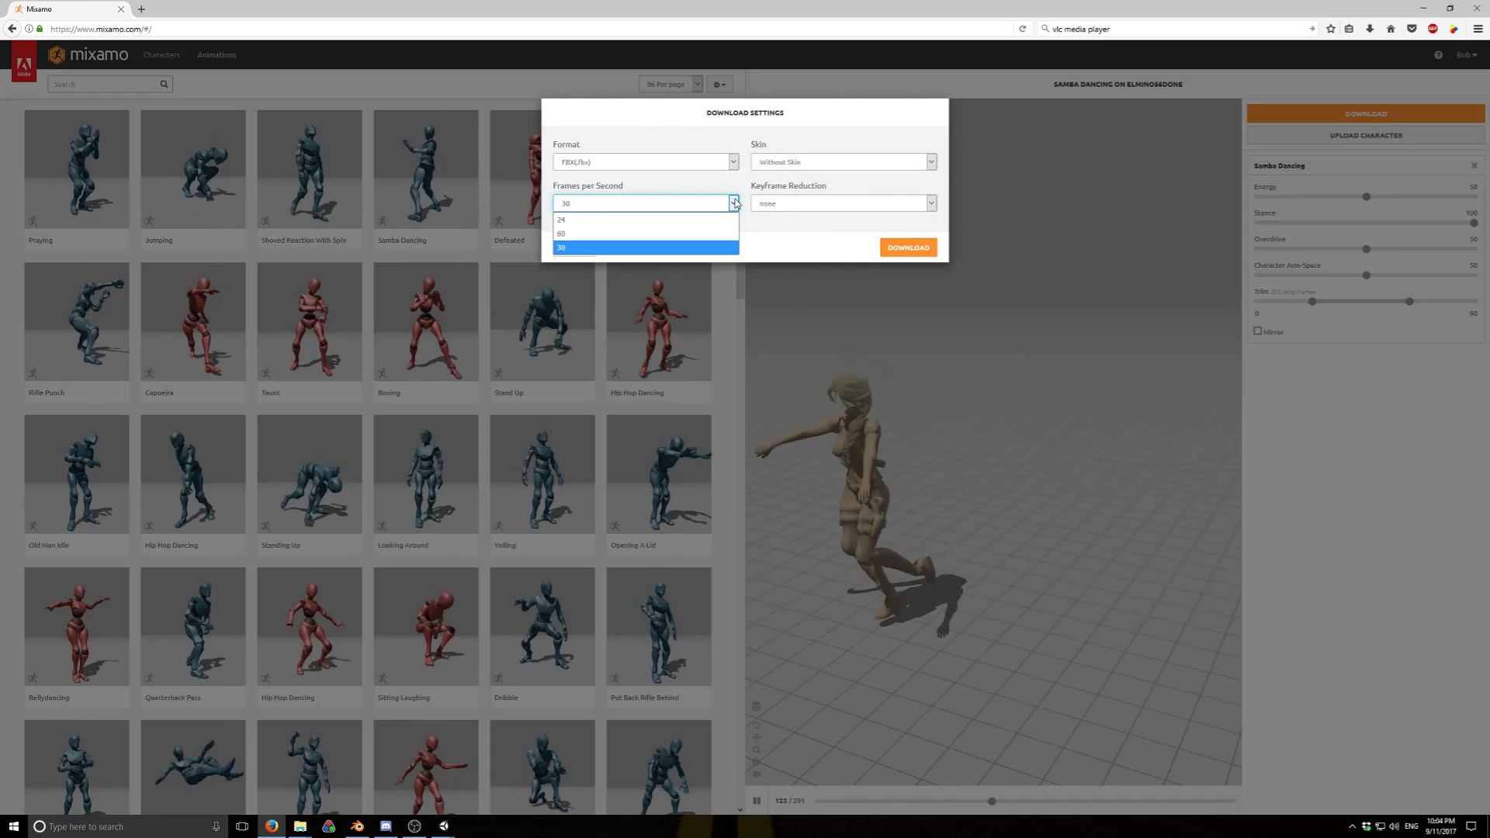
click(699, 247)
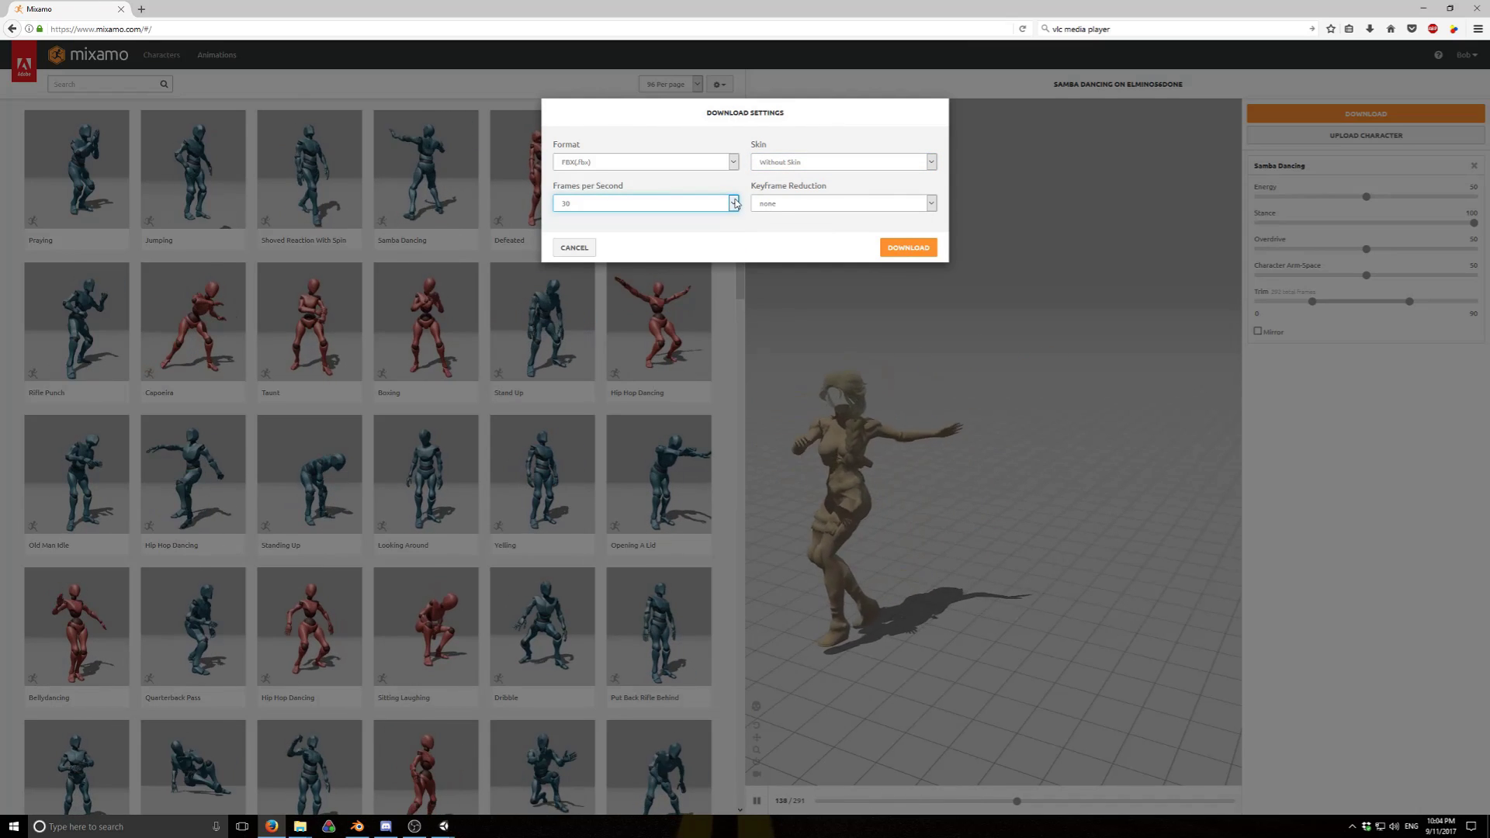
click(914, 249)
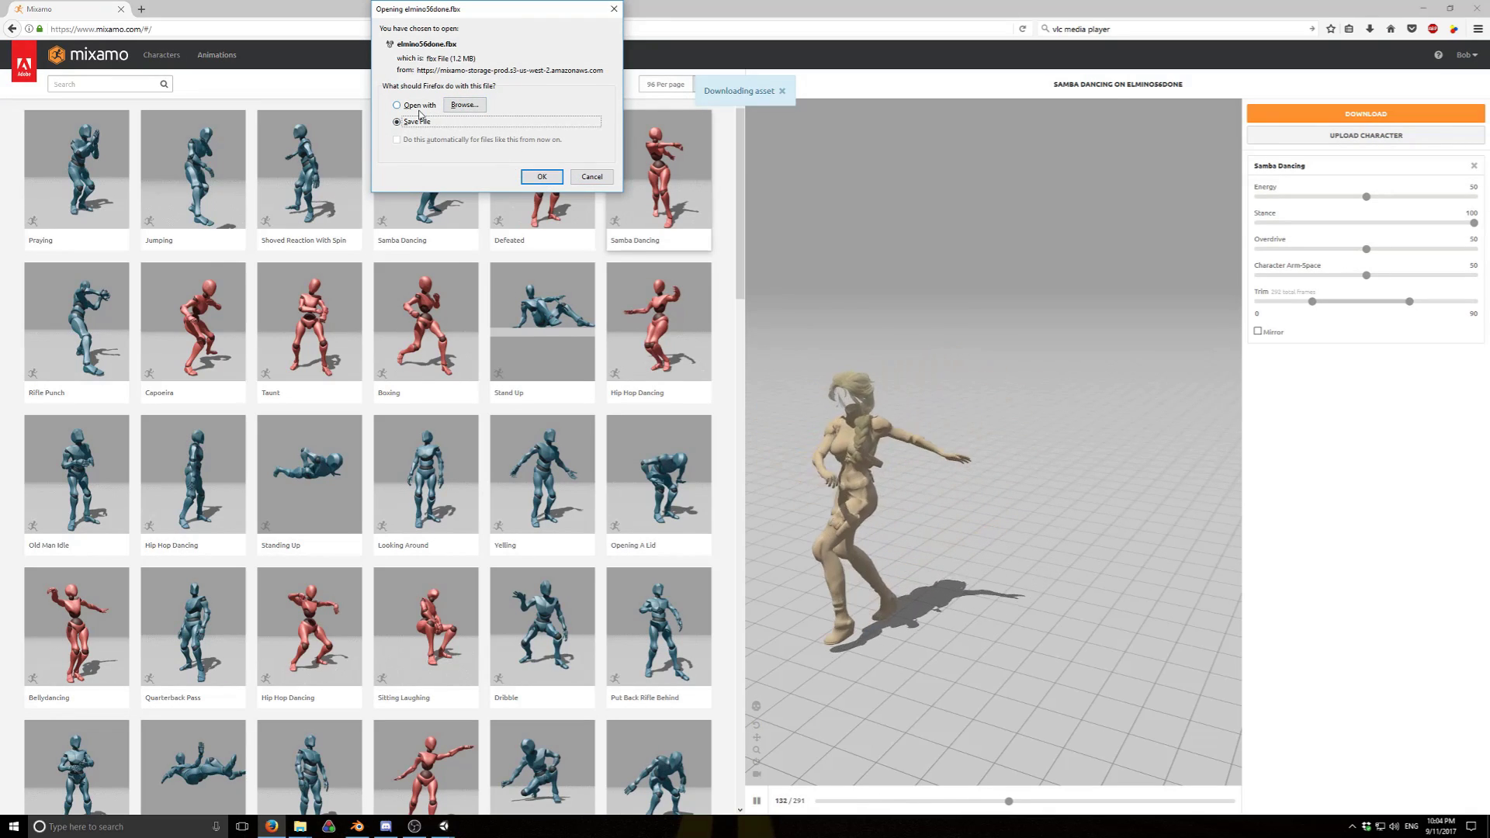
click(541, 176)
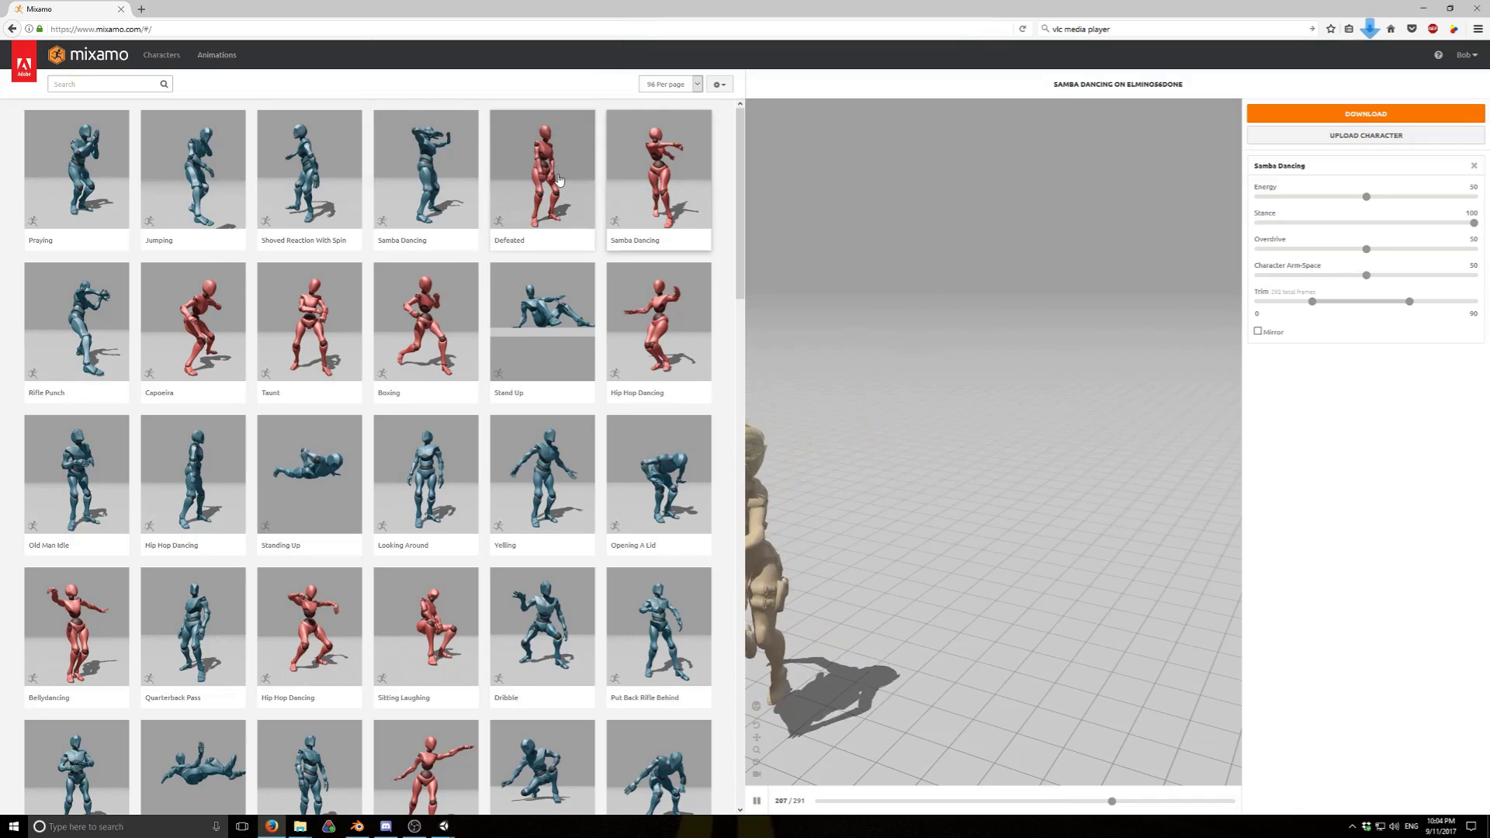
click(1370, 29)
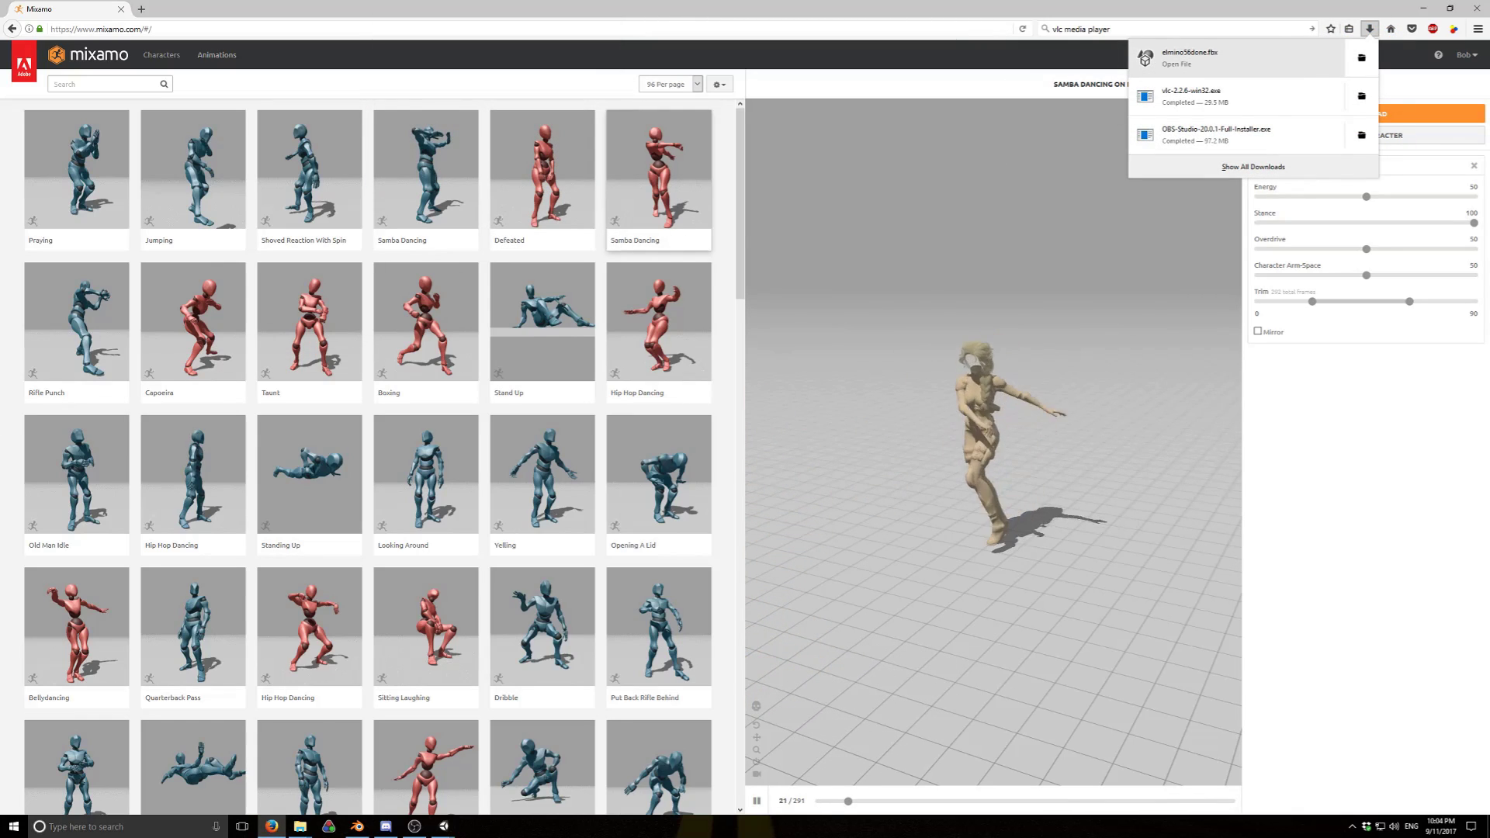
click(1241, 58)
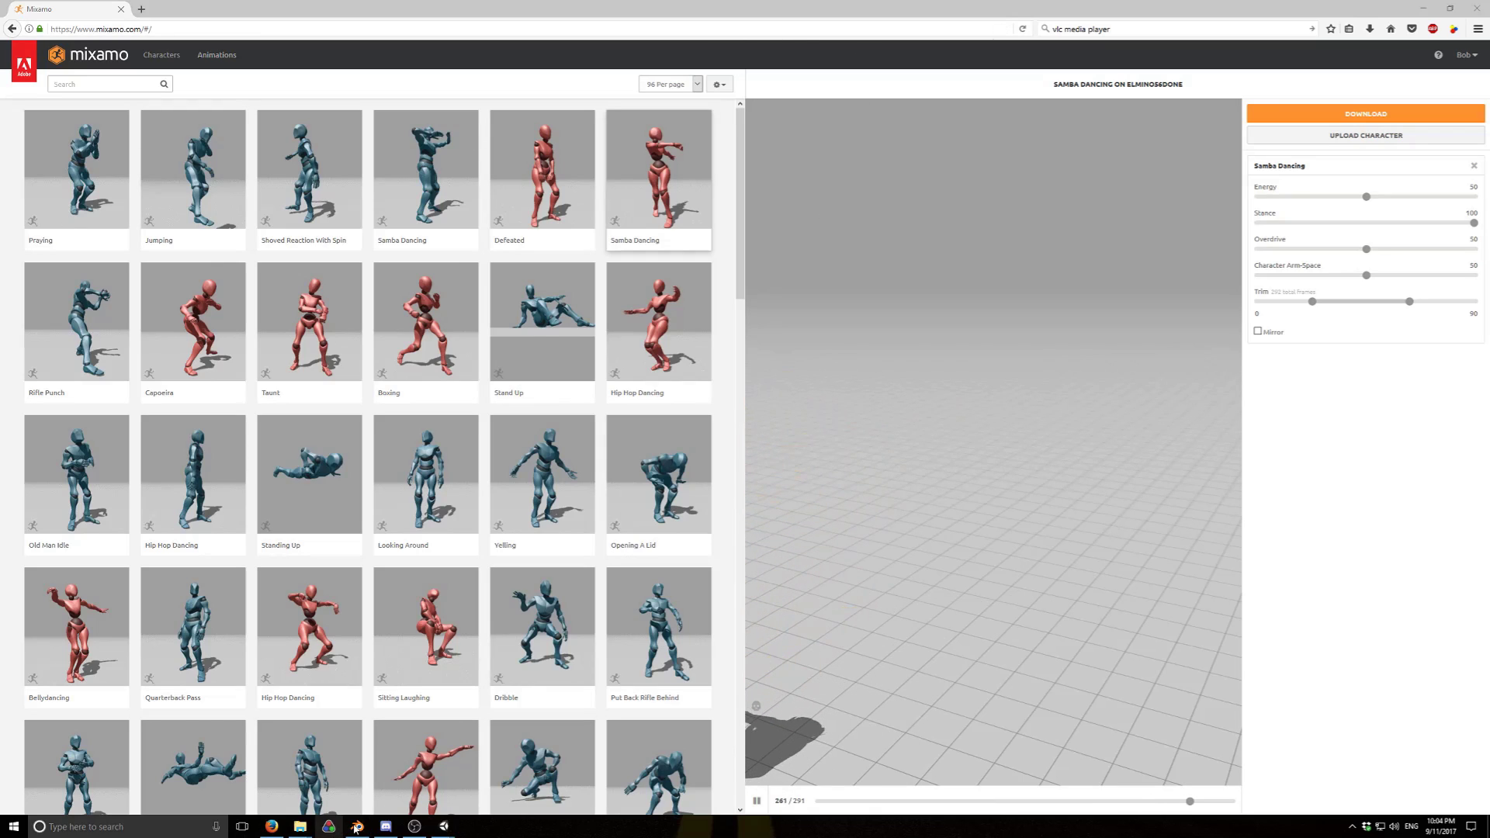
Switch to Unity and set the samba model's rig animation type to Humanoid, applying the change
mouse_move(444, 826)
click(430, 791)
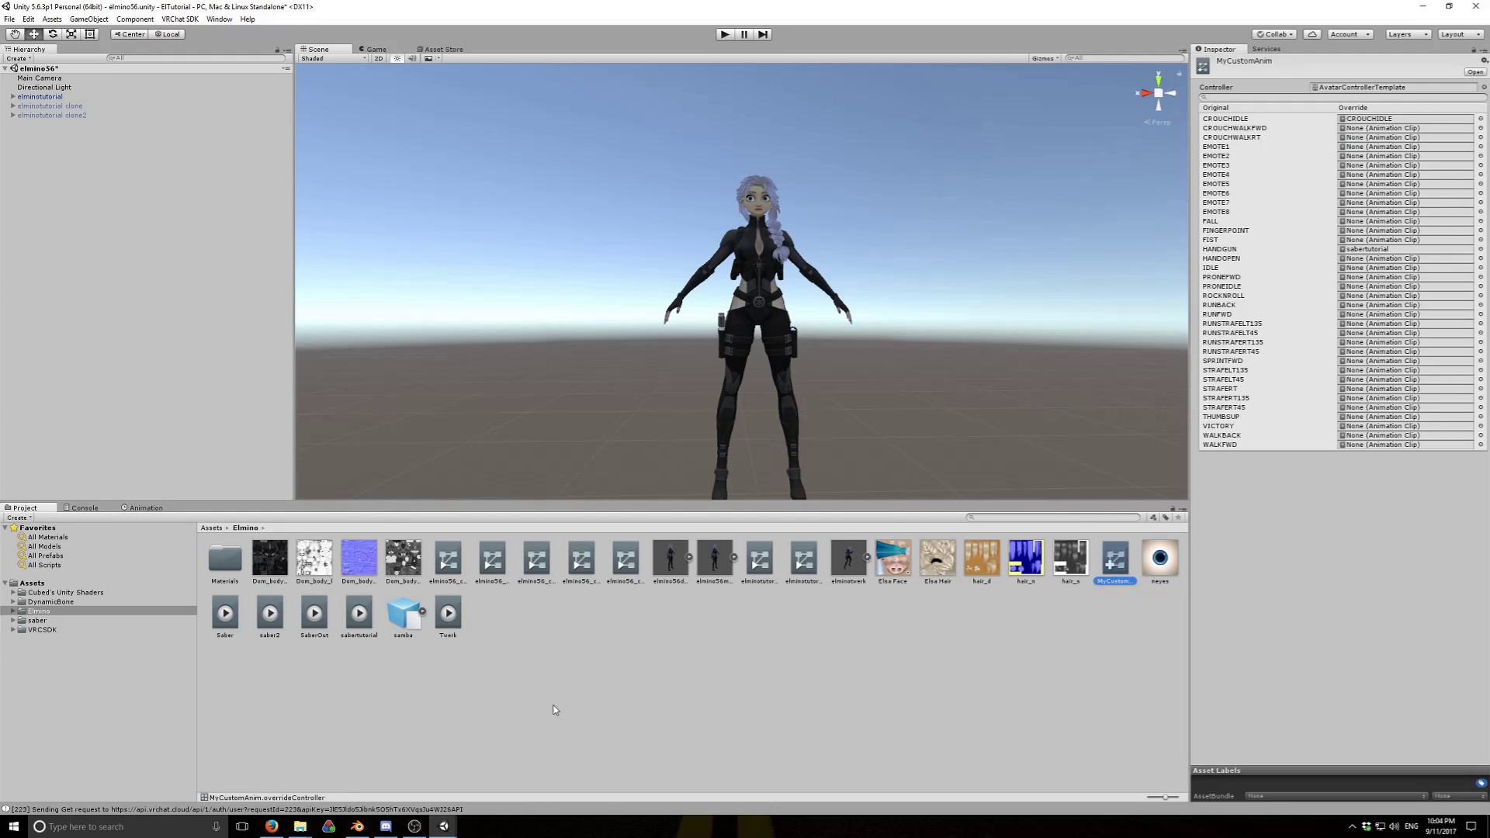
click(406, 621)
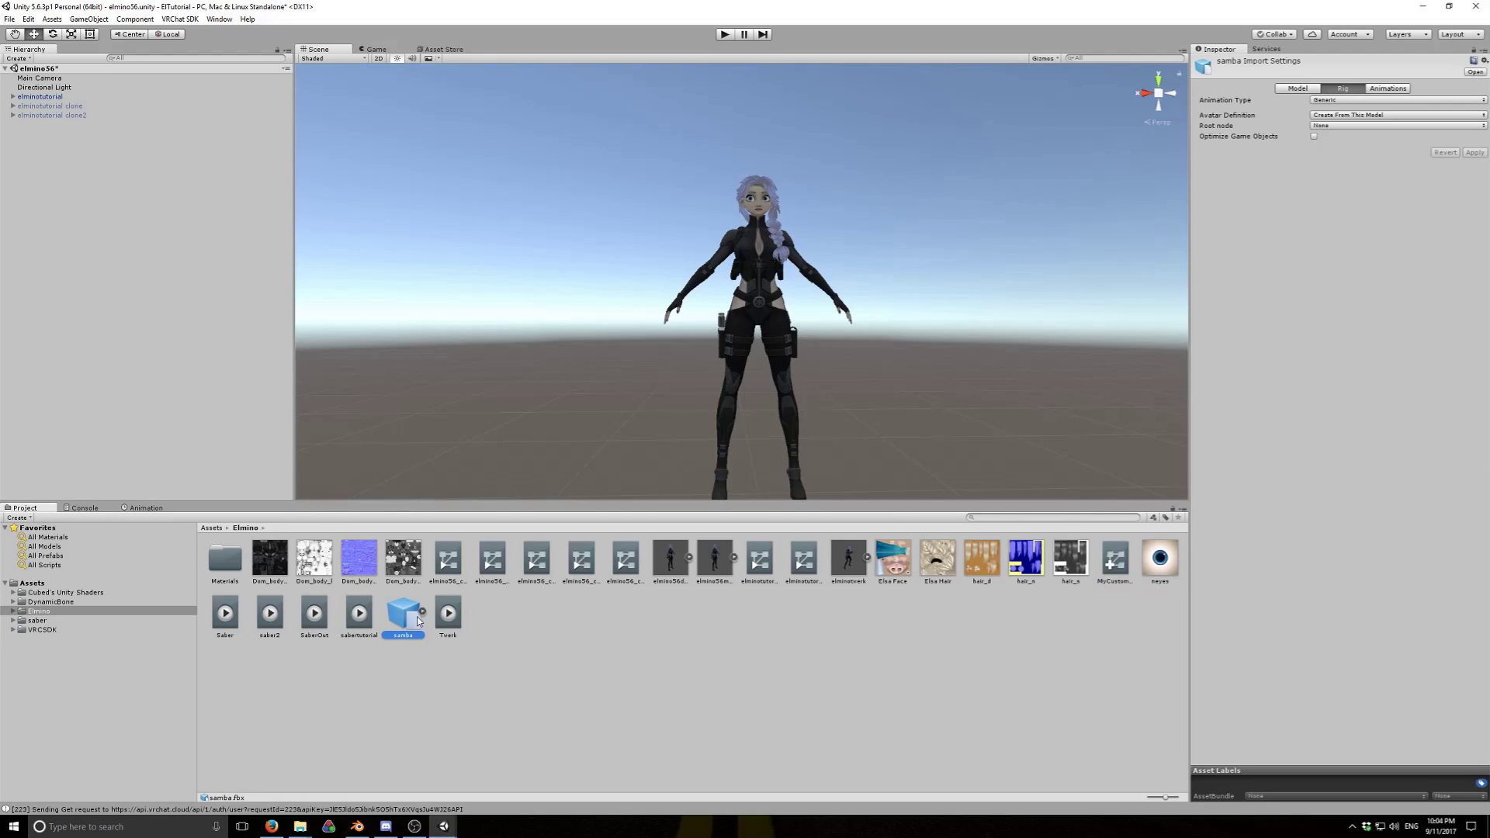
click(1448, 100)
click(1370, 153)
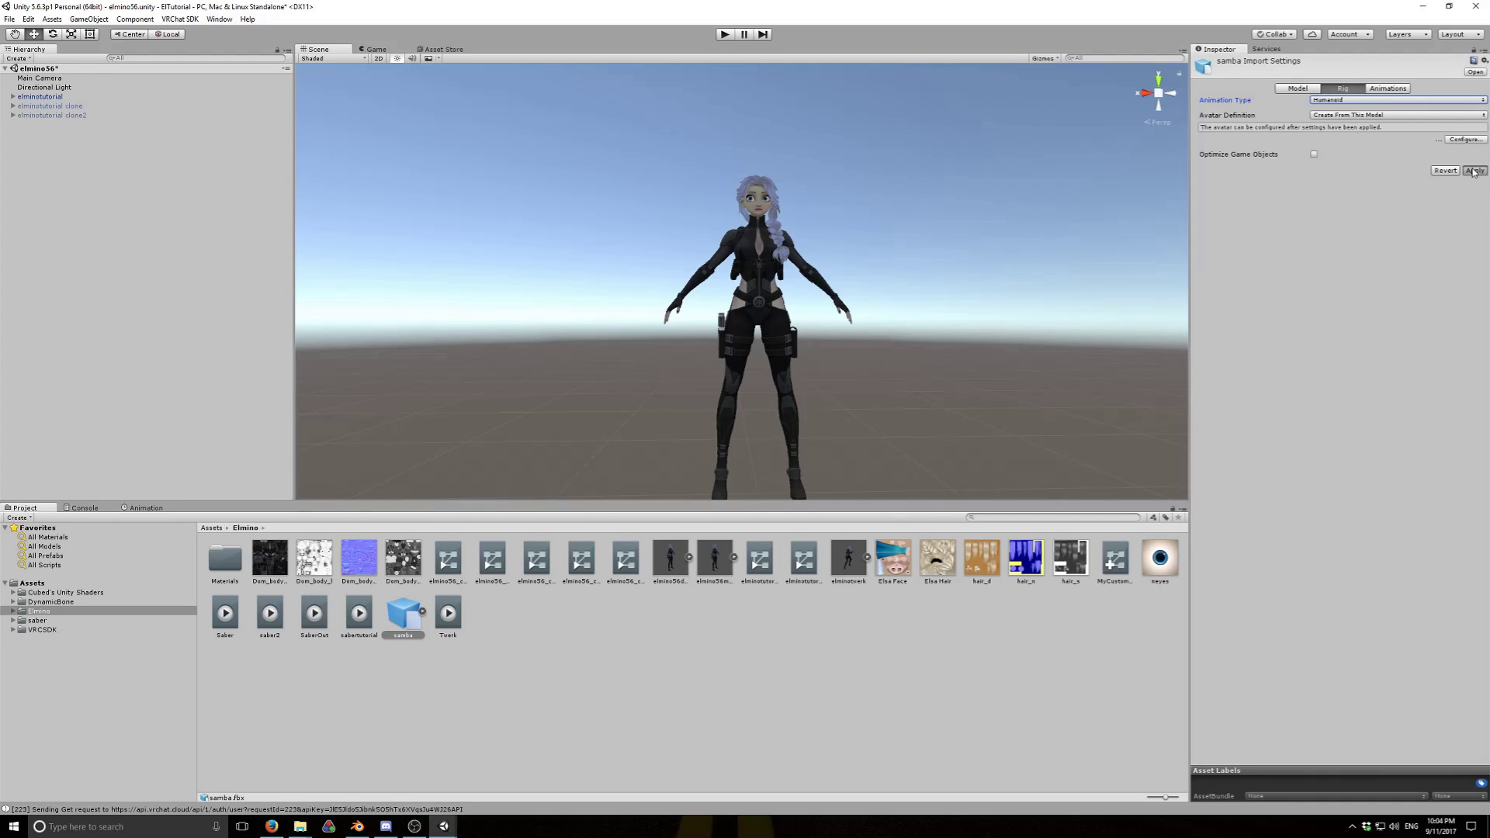
click(1474, 171)
Open the samba avatar configuration, saving the scene, and clear the left and right Toes bone mappings
click(1466, 126)
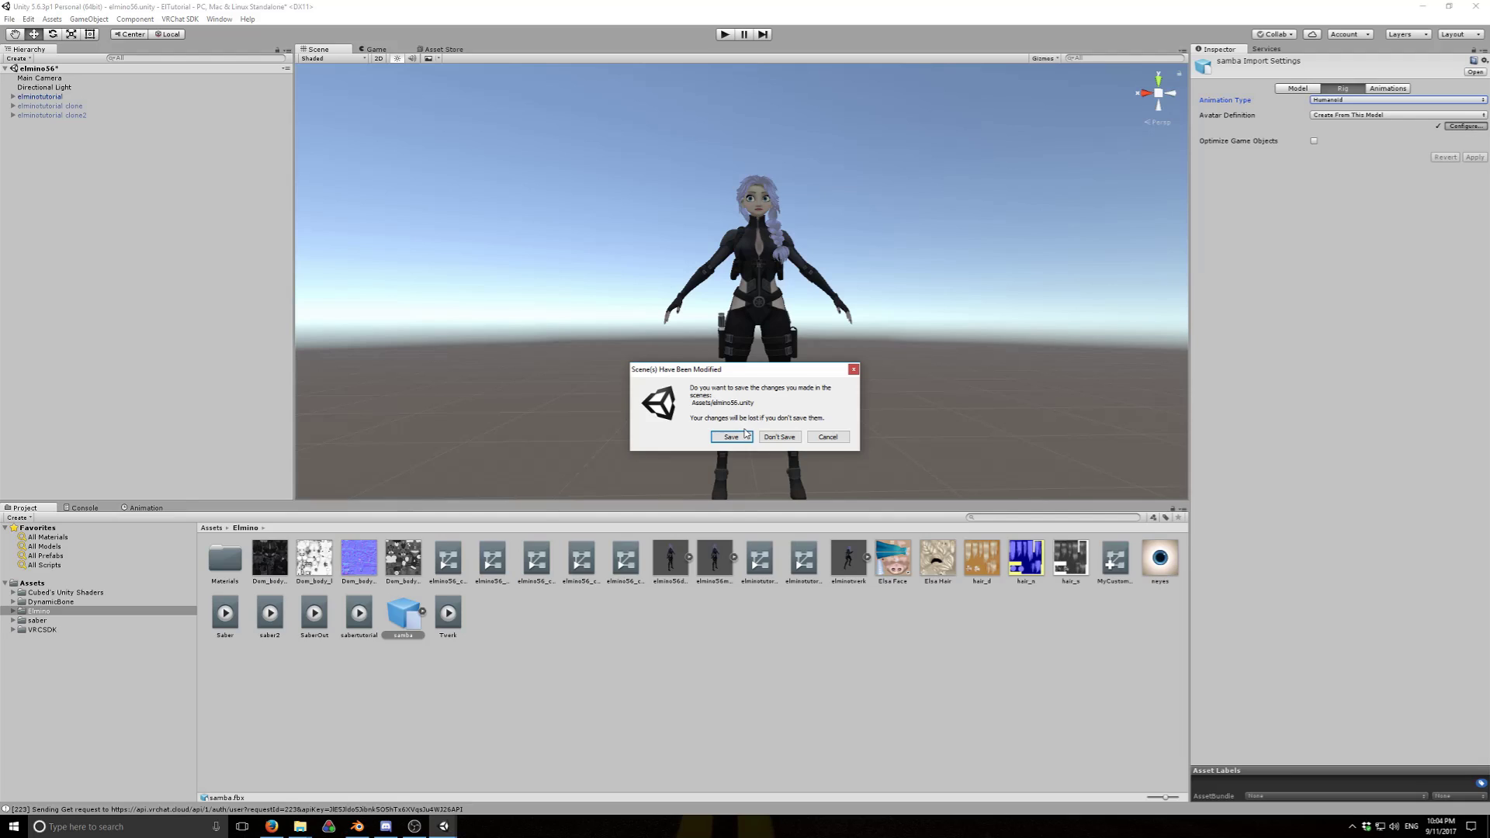
click(743, 436)
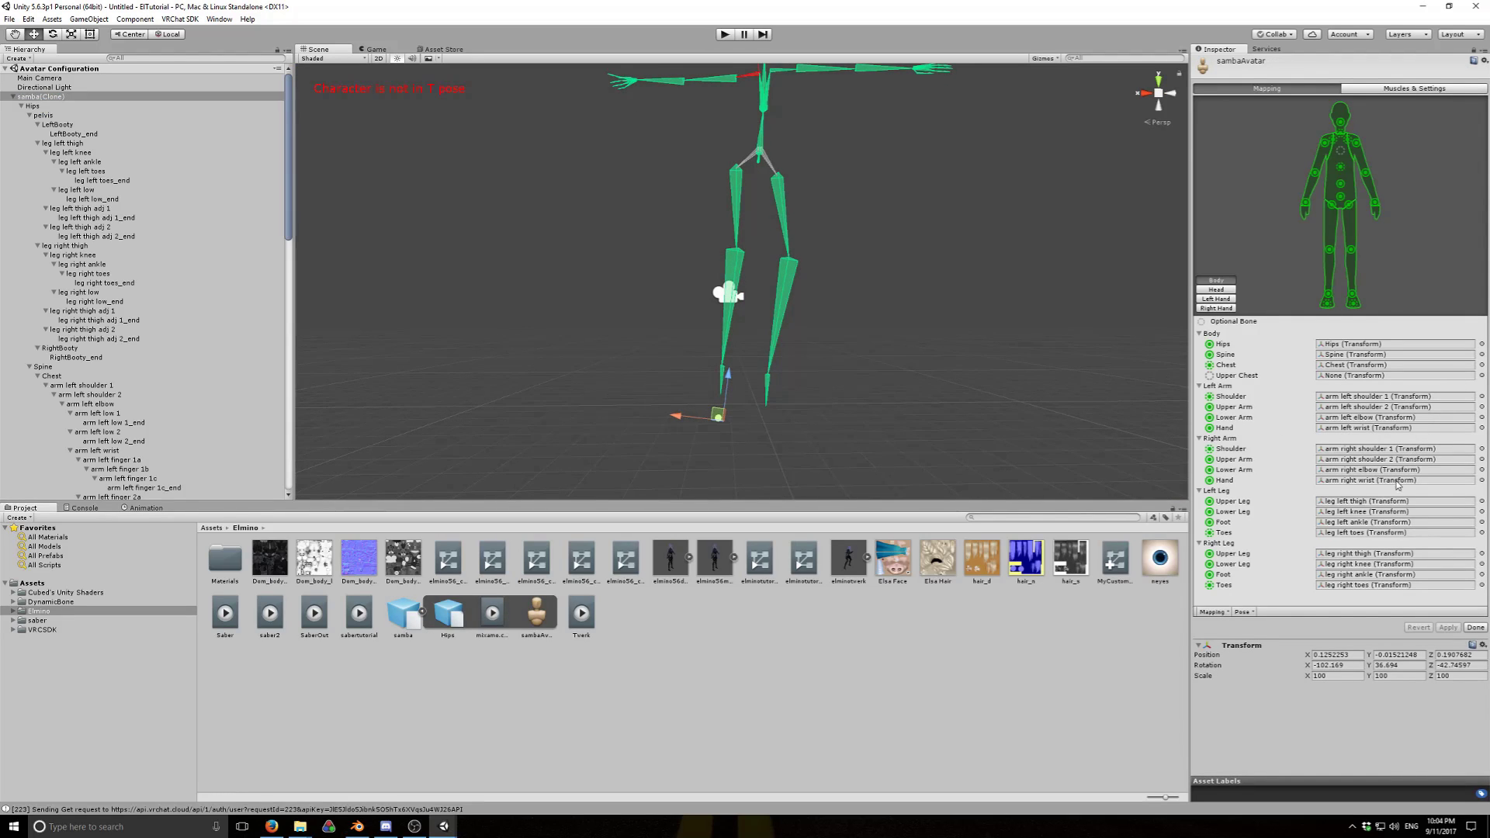
click(1420, 533)
key(Delete)
click(1418, 585)
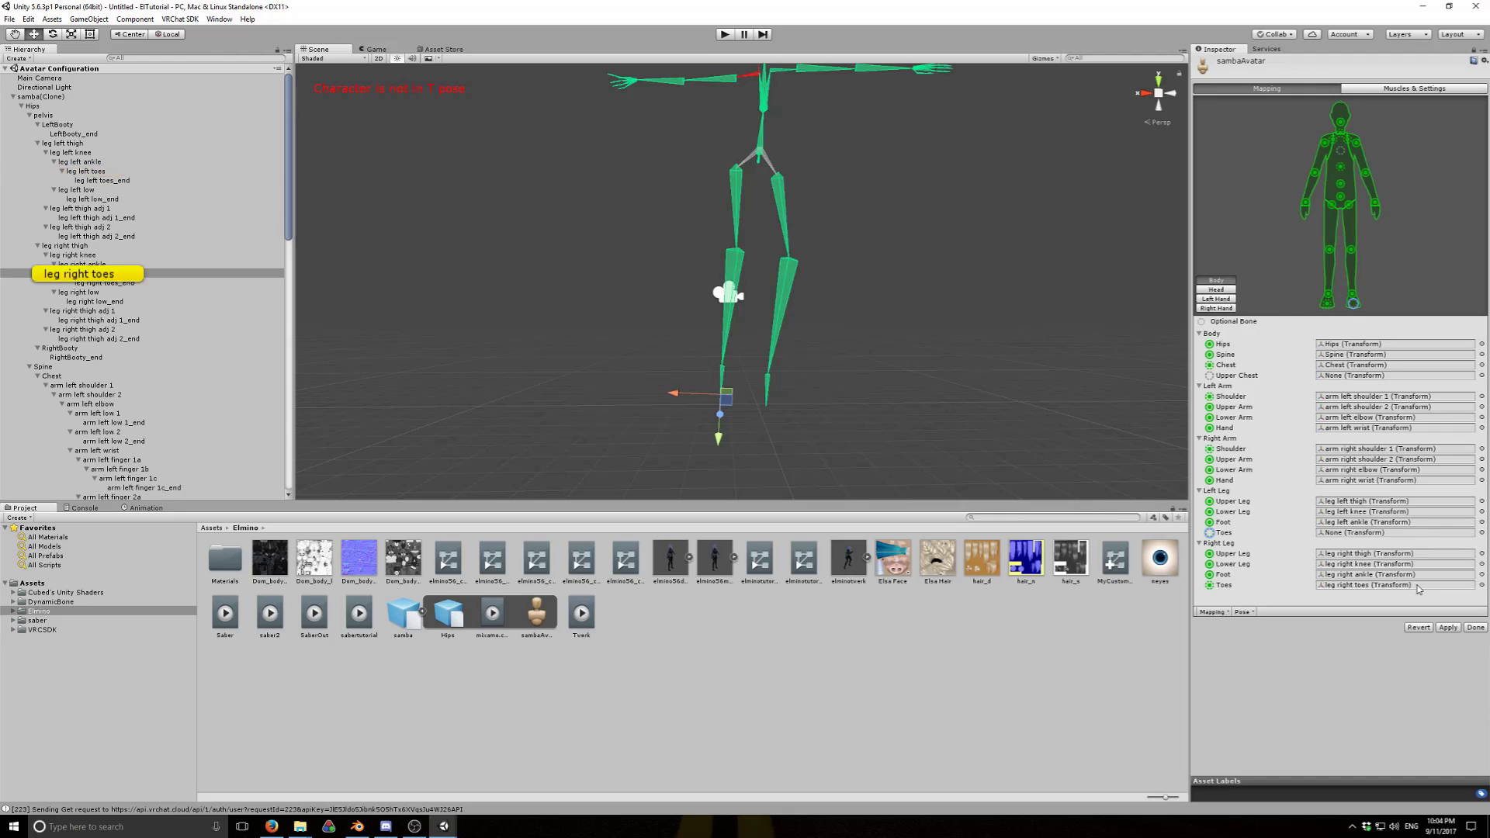
key(Delete)
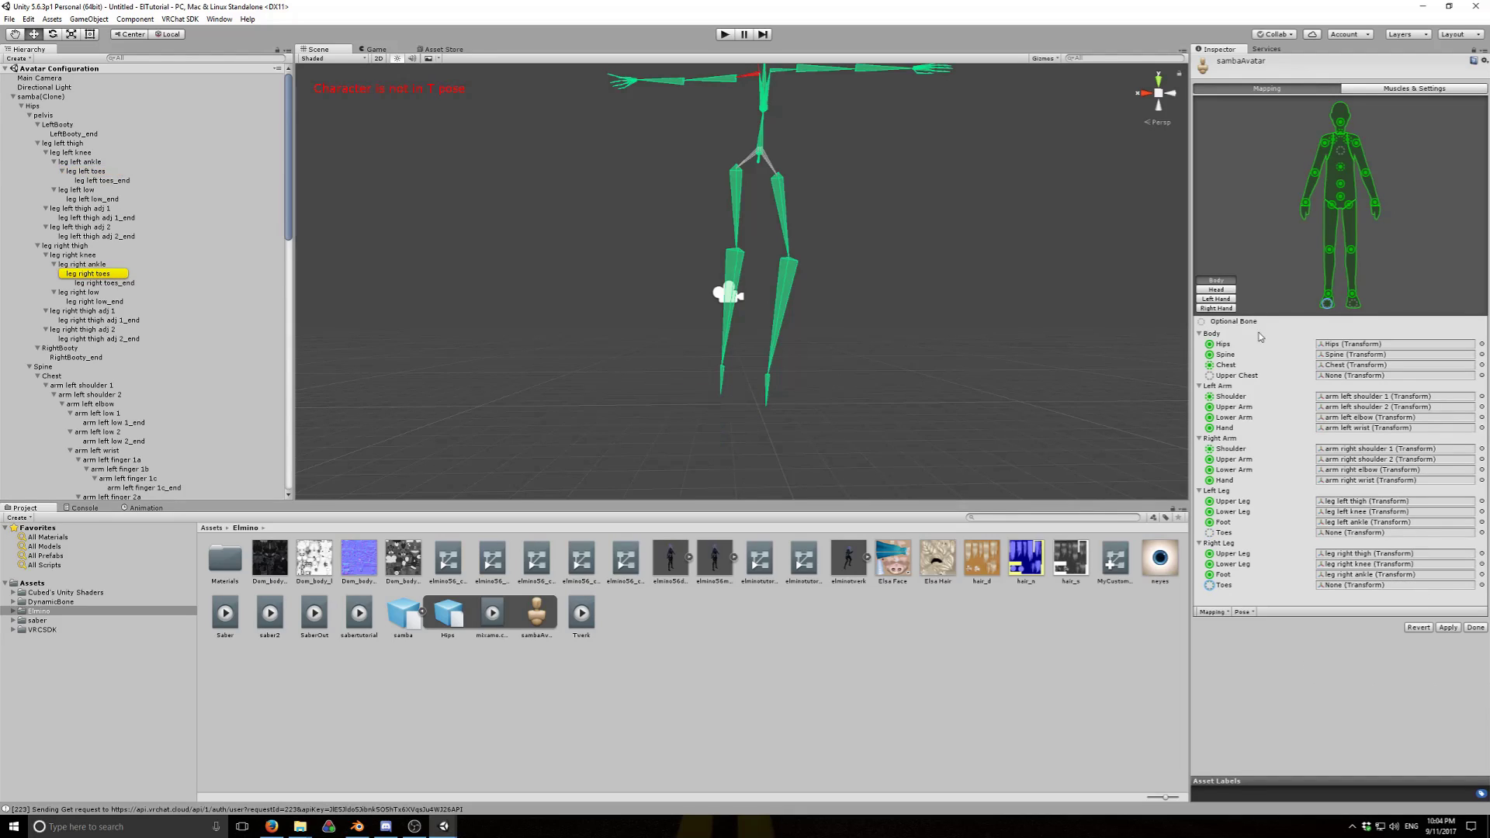
Clear the Jaw bone mapping, check the left hand mapping, and finish the avatar configuration with the changes applied
click(1218, 290)
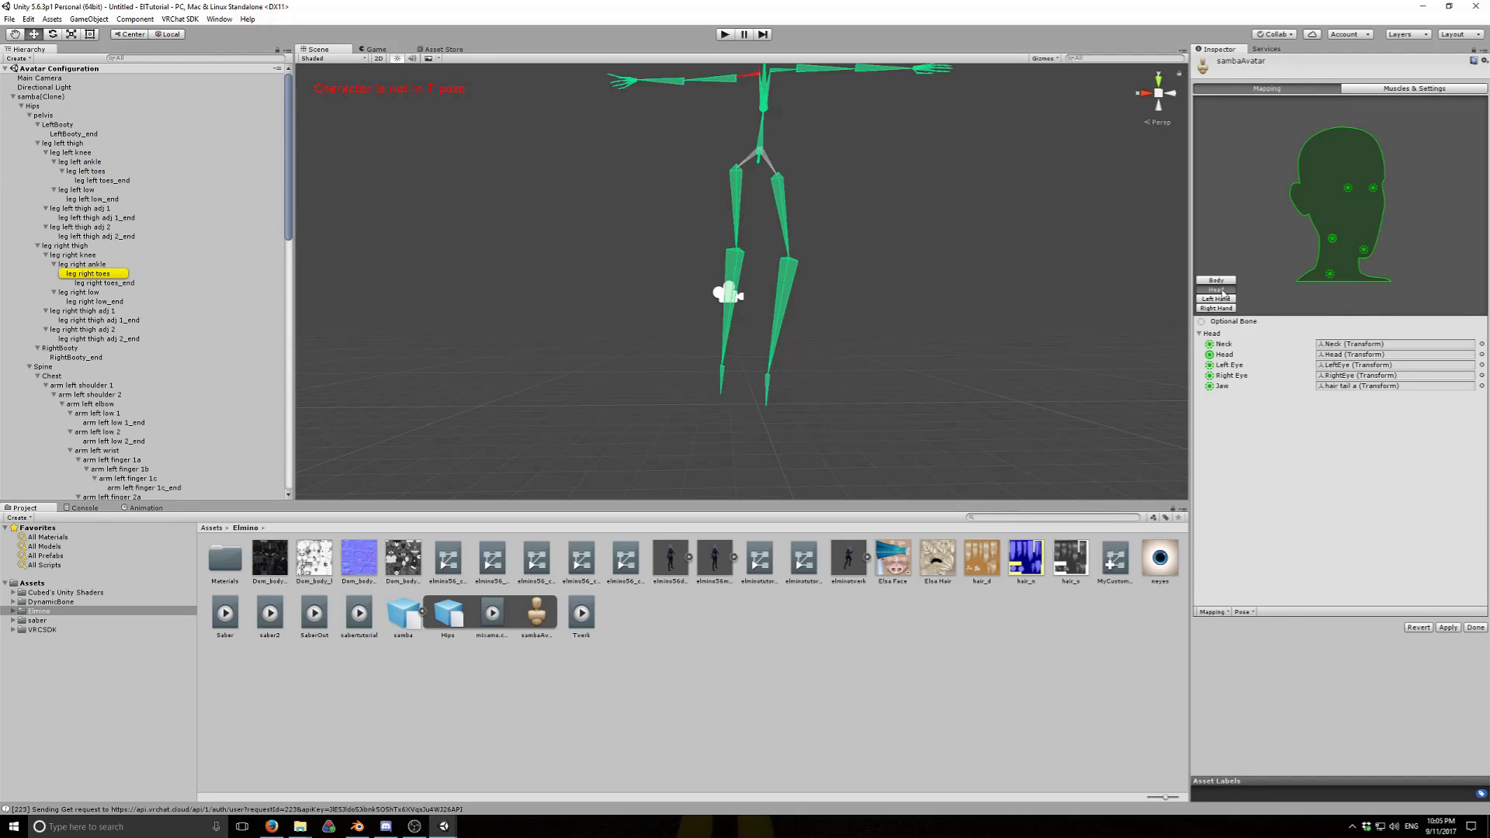
click(1359, 386)
key(Delete)
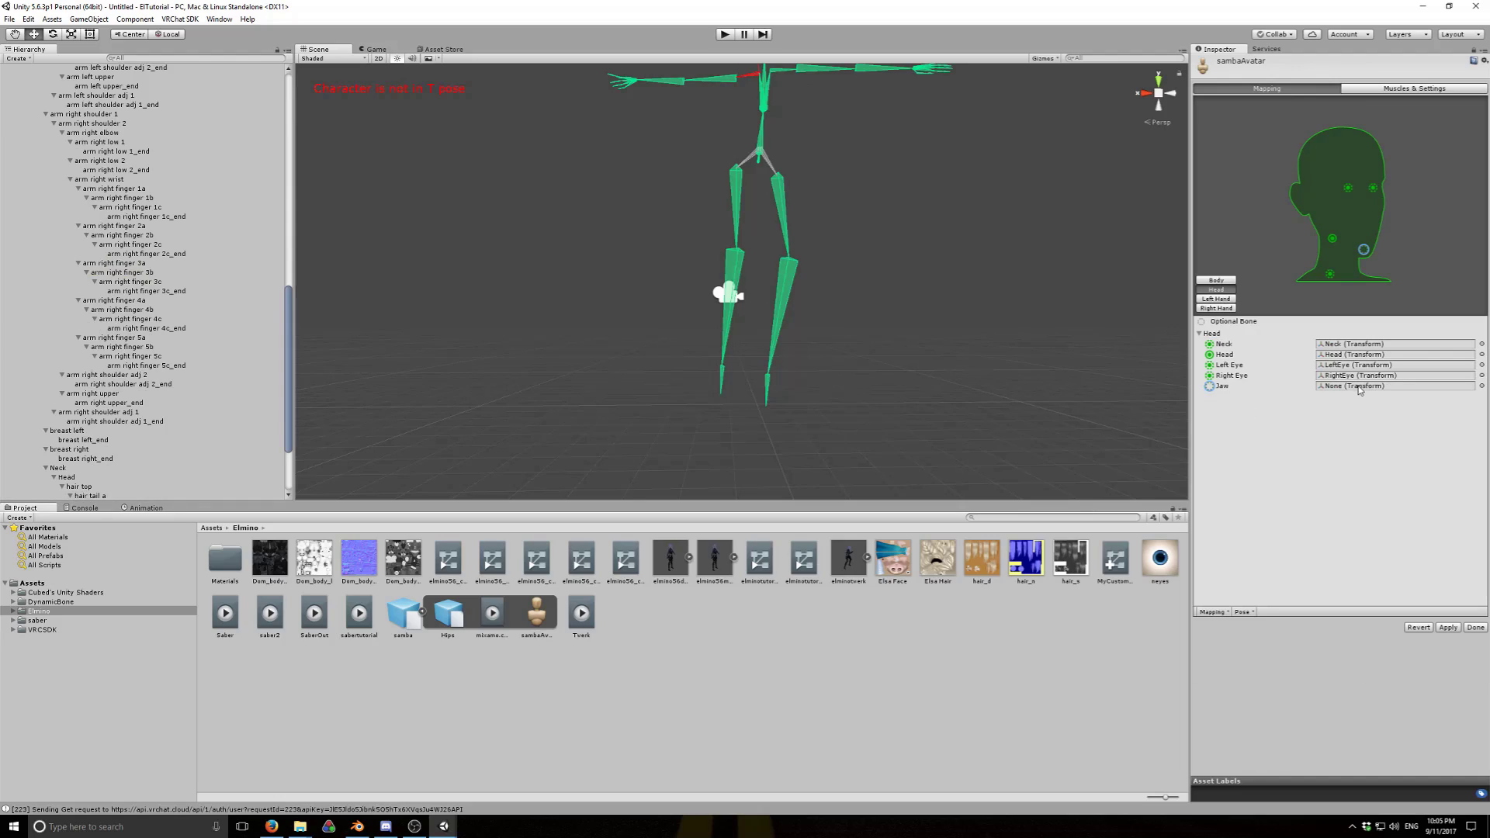
click(1217, 299)
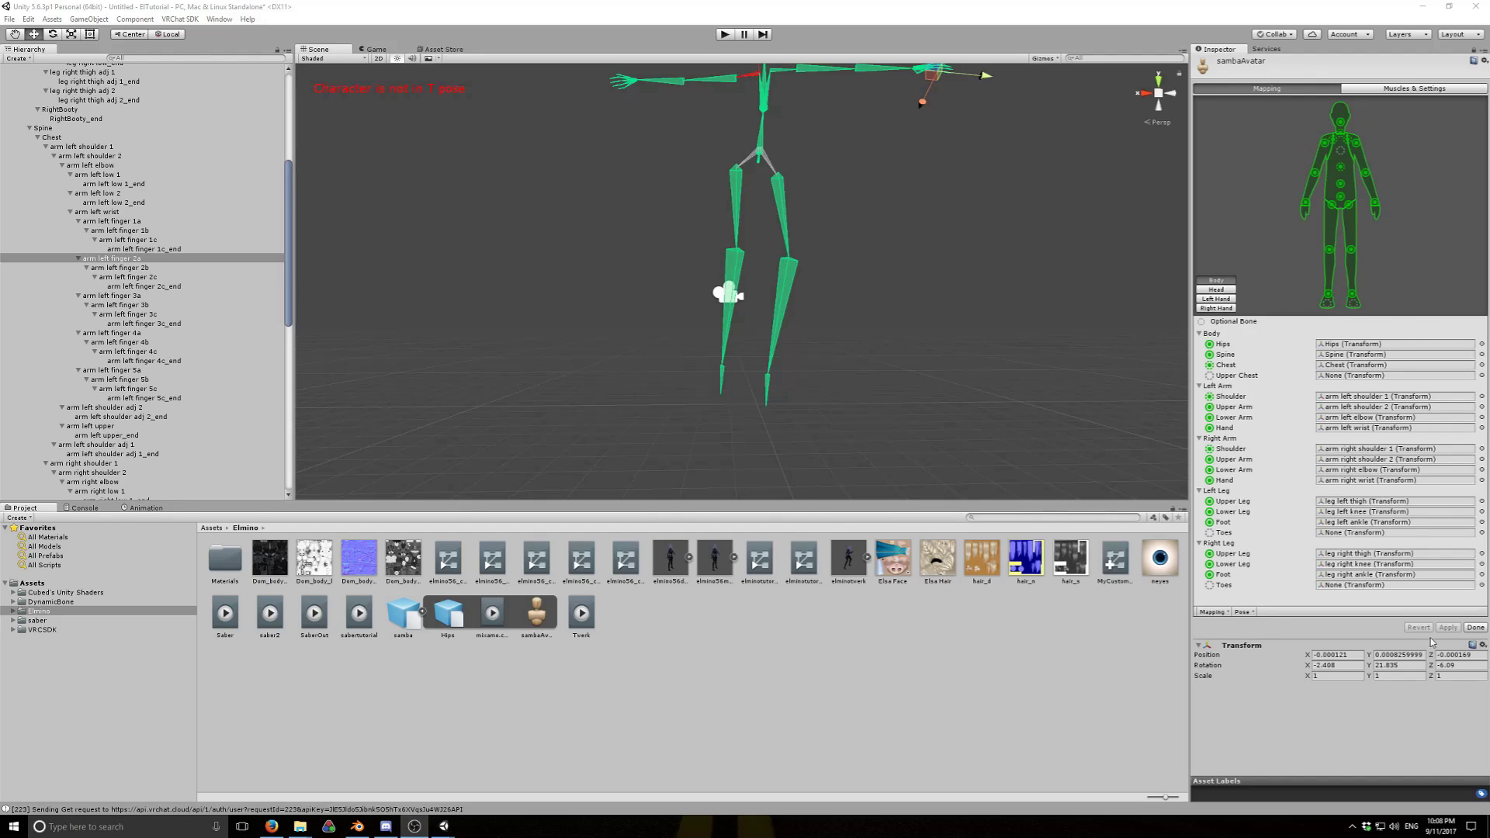
click(1475, 628)
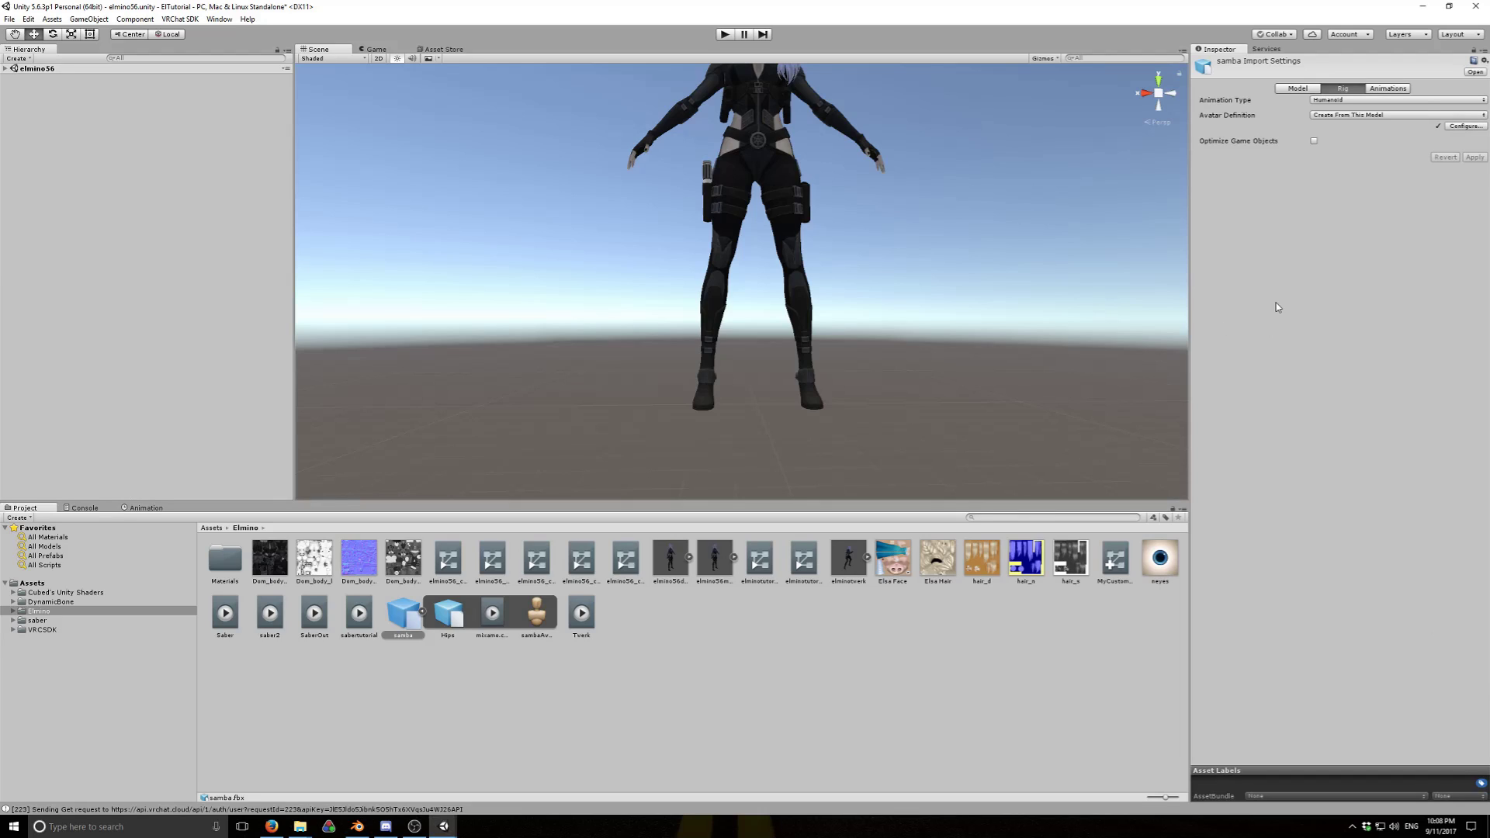
Rename the samba model's imported animation clip to Samba, apply the import settings, and expand the elmino56 scene
click(1378, 90)
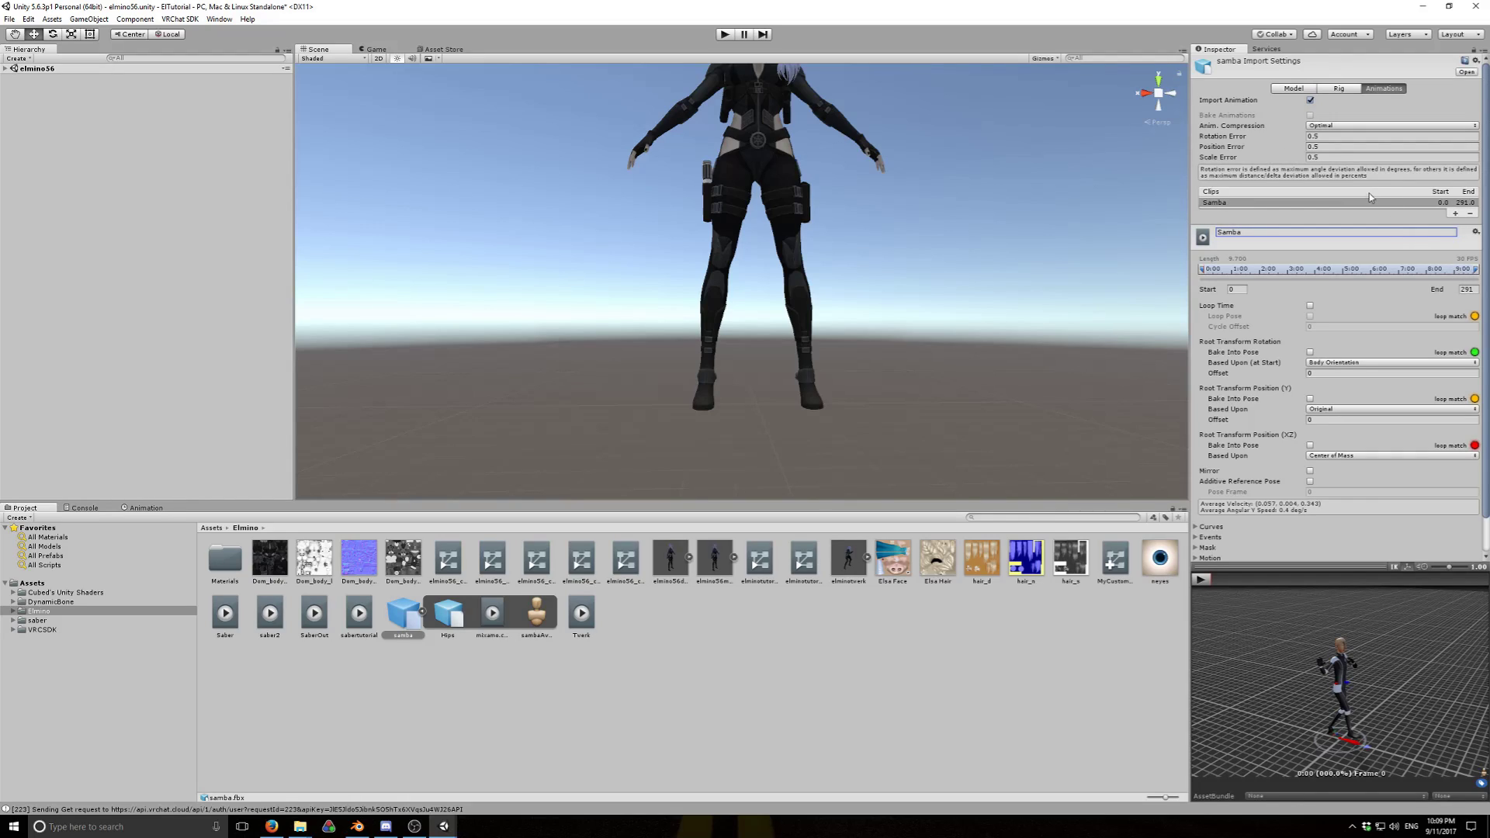
scroll(1402, 397, down, 1)
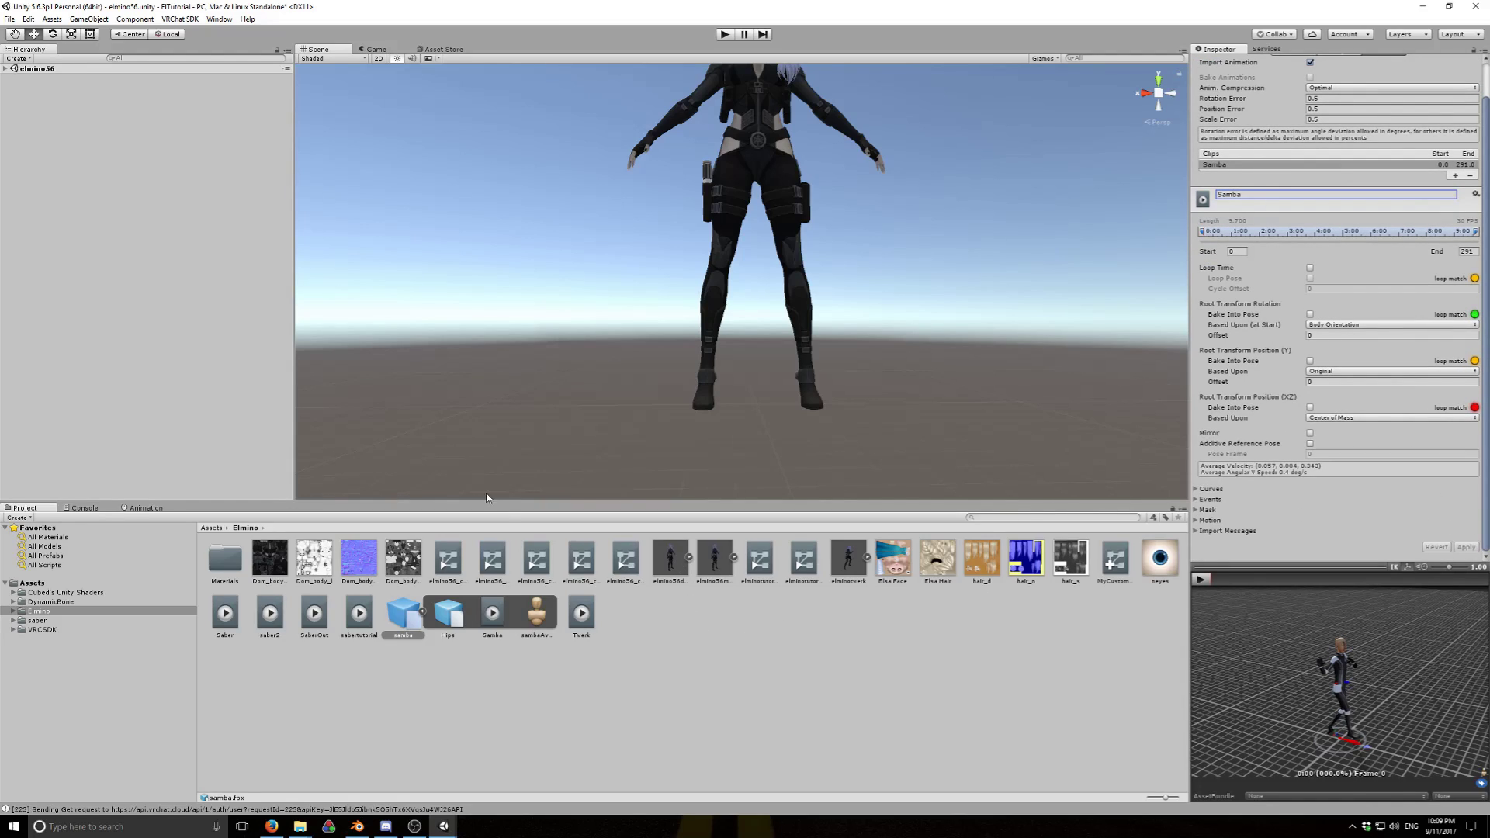
click(5, 68)
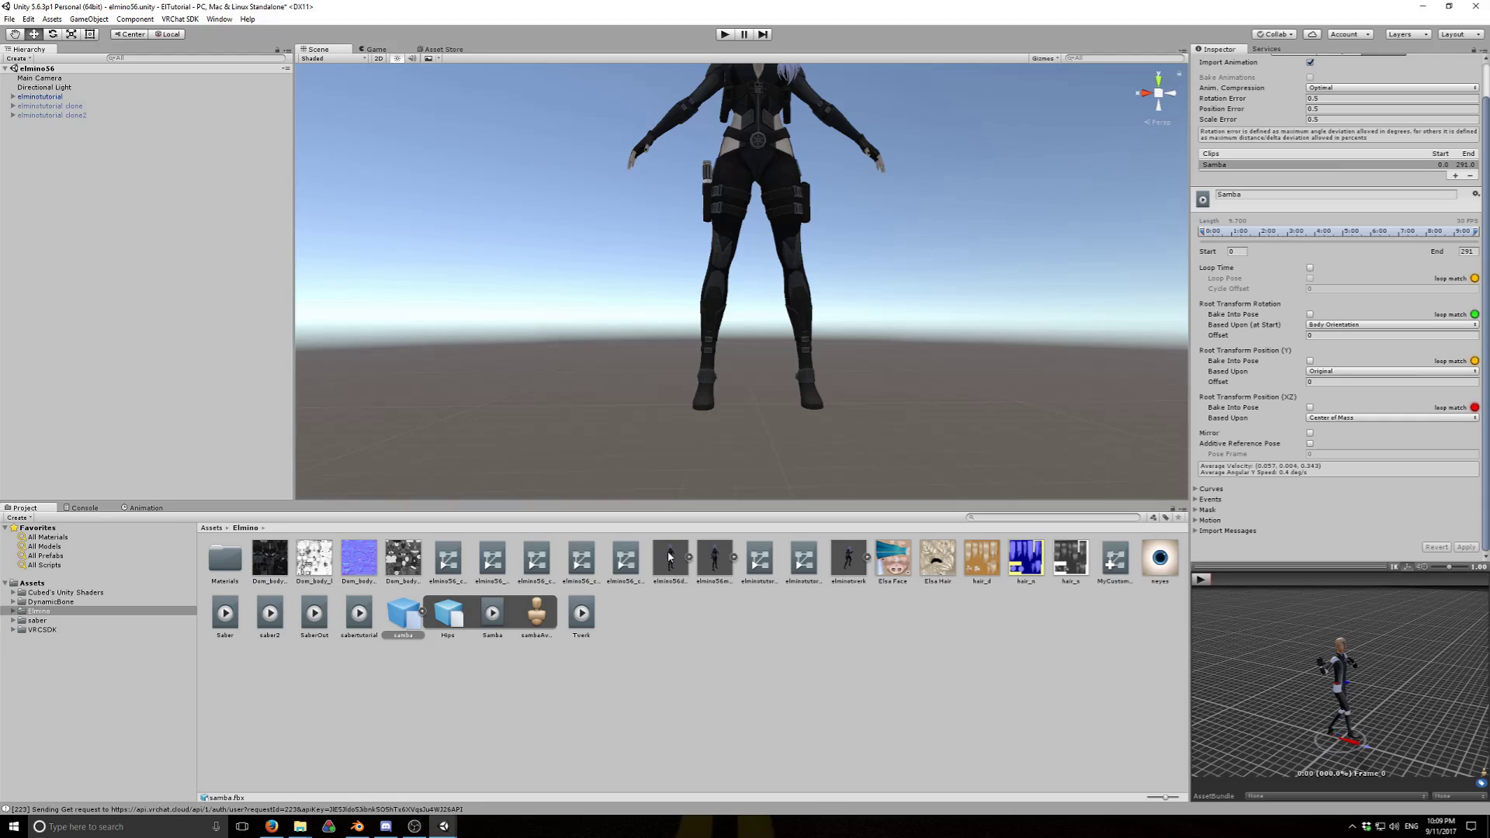
Use the elmino avatar model as the preview character and play the Samba clip to check its motion
click(1405, 729)
drag(1397, 712, 1398, 712)
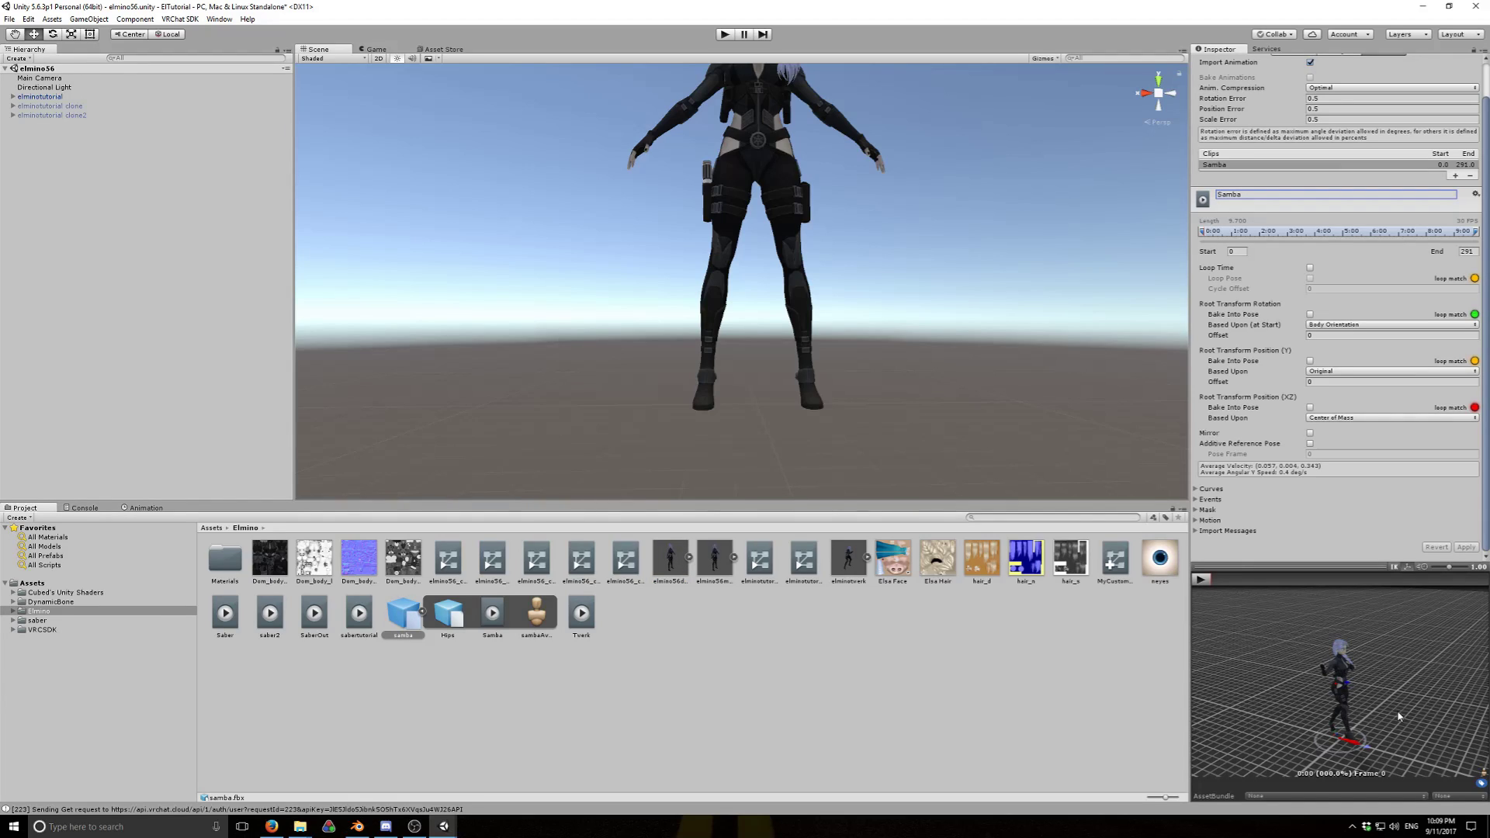
click(1199, 580)
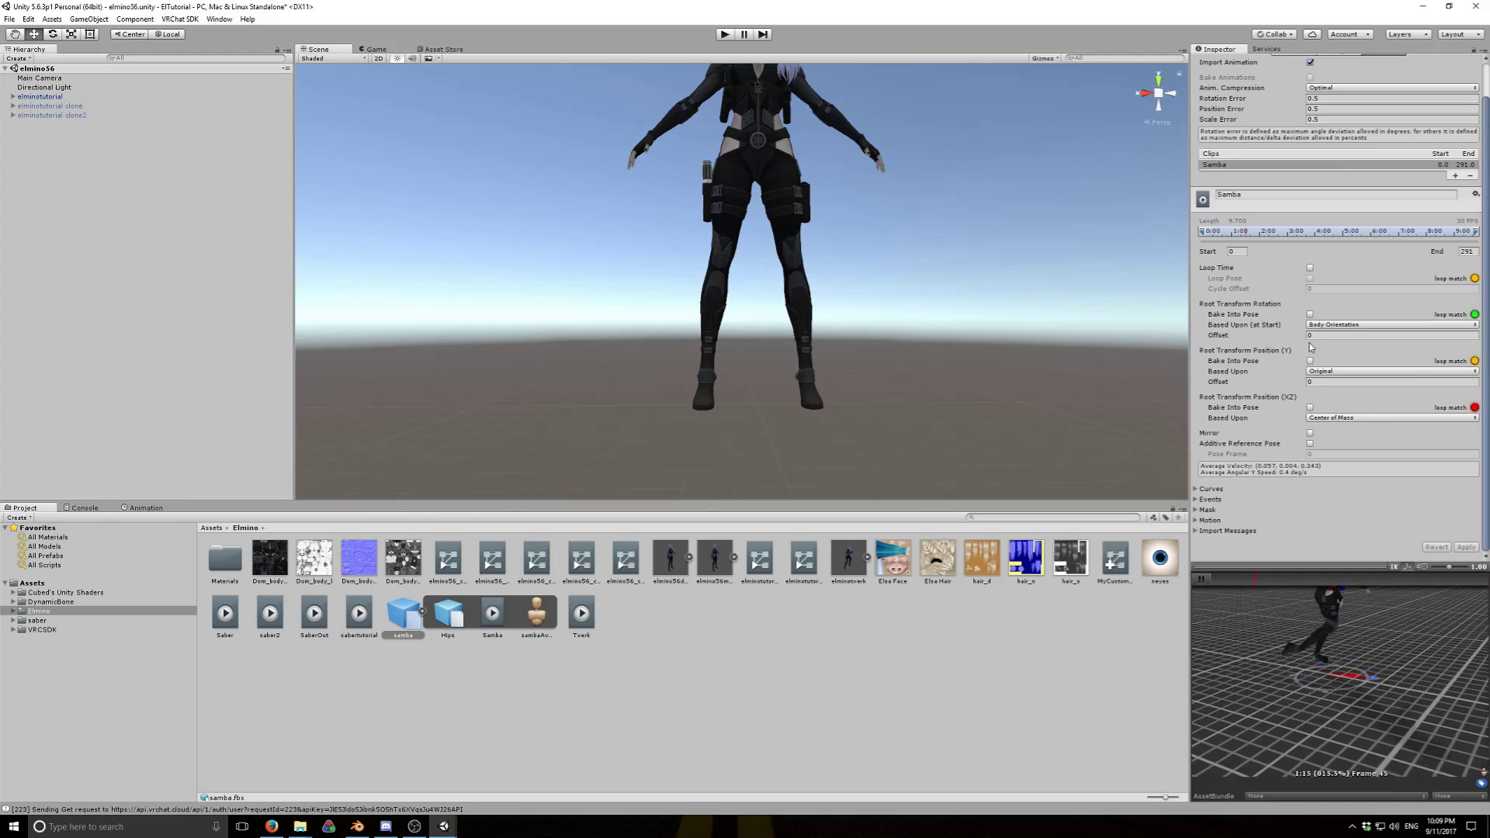
click(1201, 579)
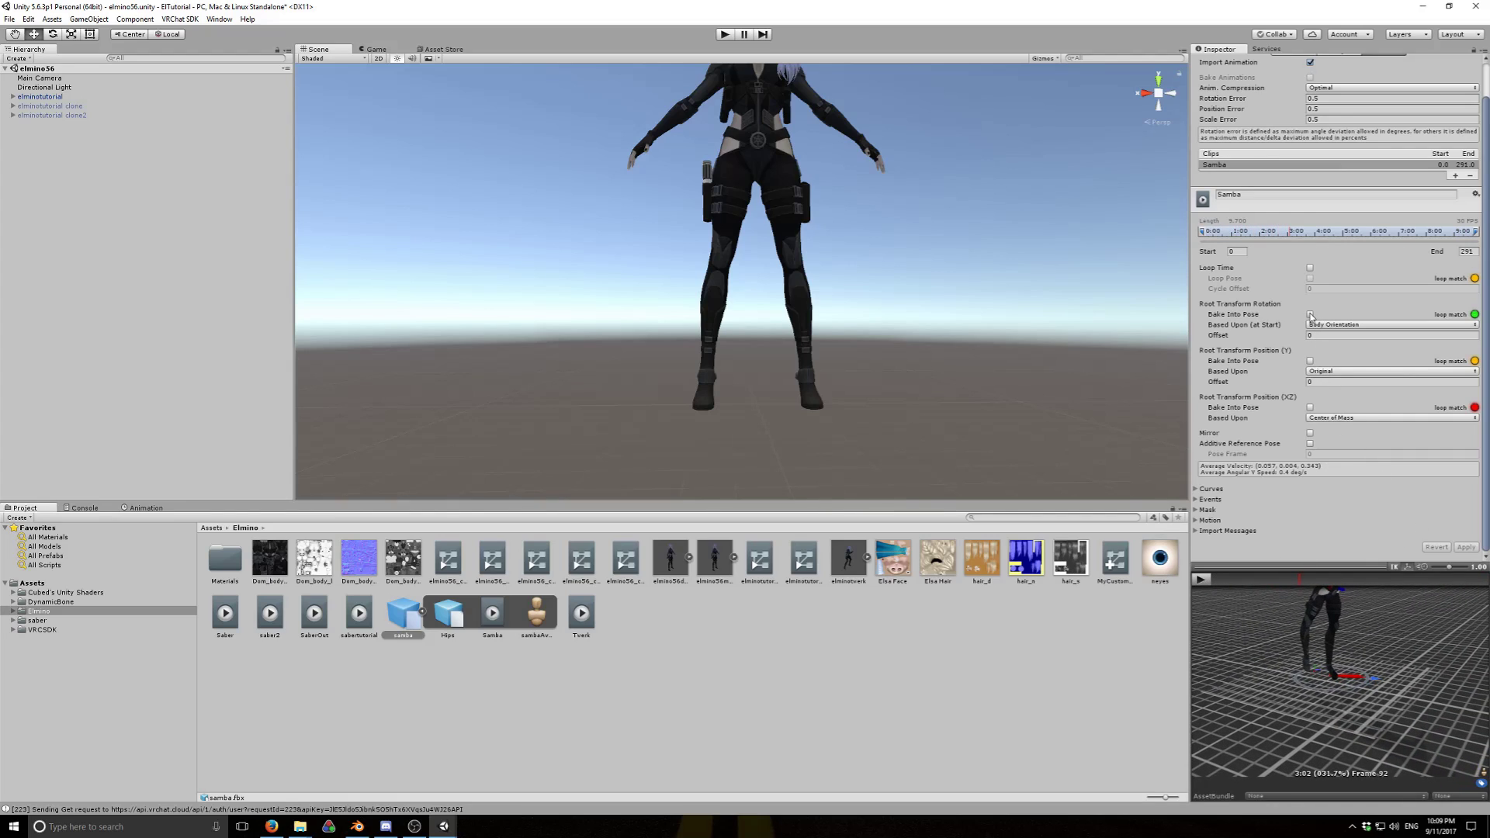
Bake Root Transform Position Y and XZ into pose, set the Y offset to 0.1, preview the clip, and apply
click(1310, 362)
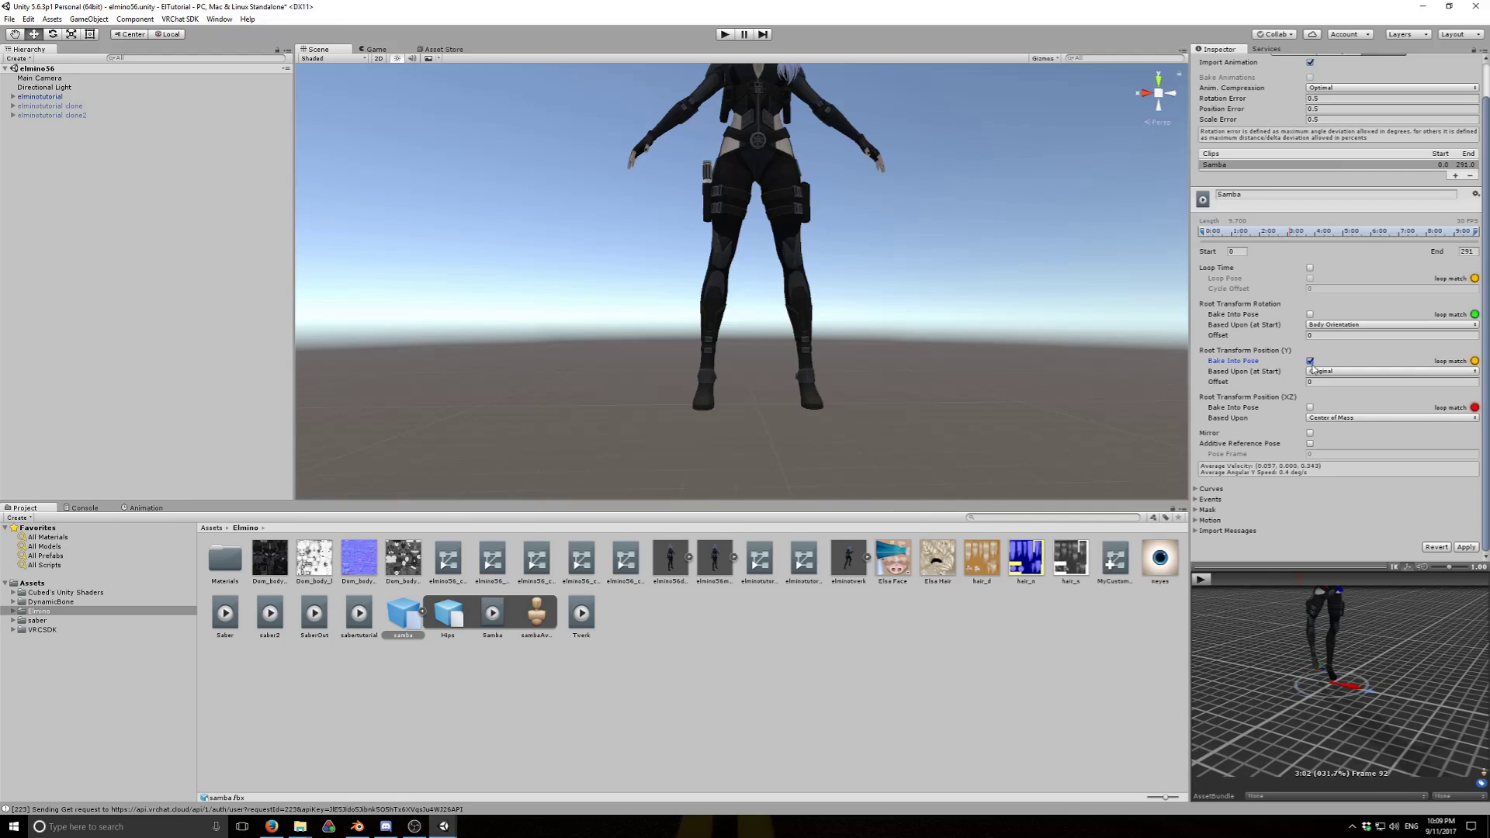
click(1310, 408)
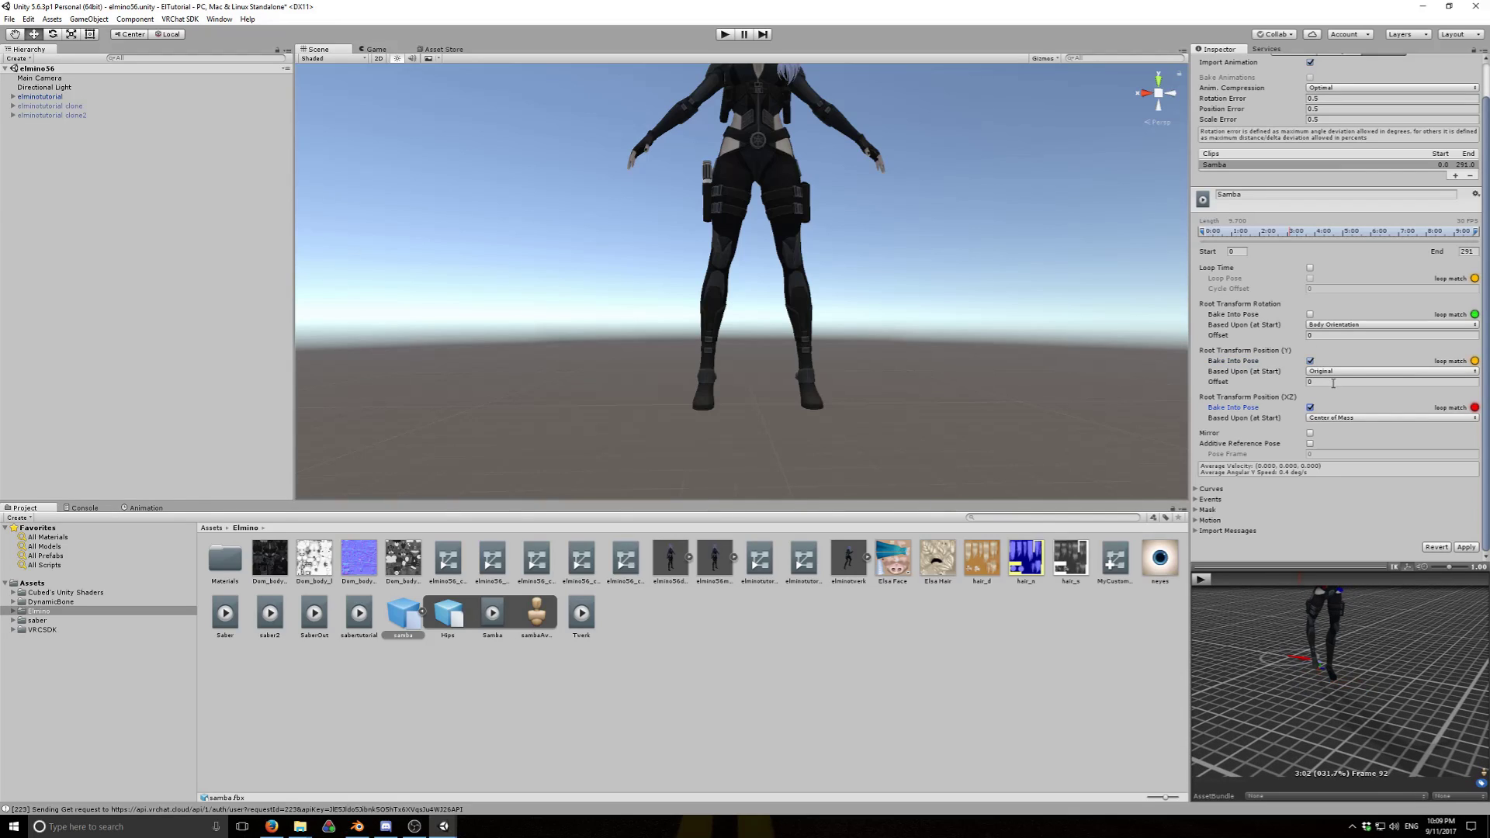
click(1337, 382)
text(-1)
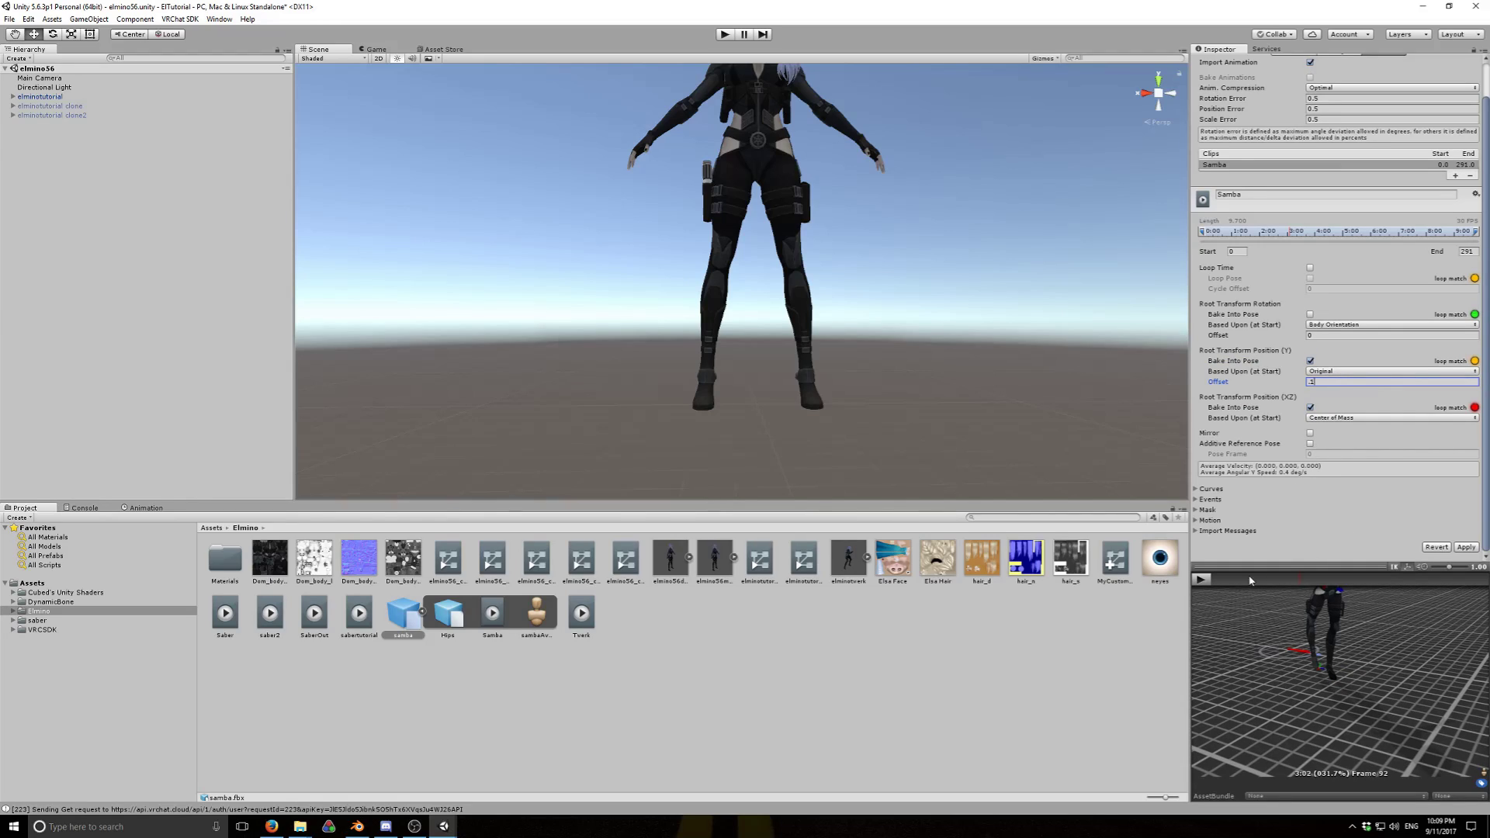
click(1206, 581)
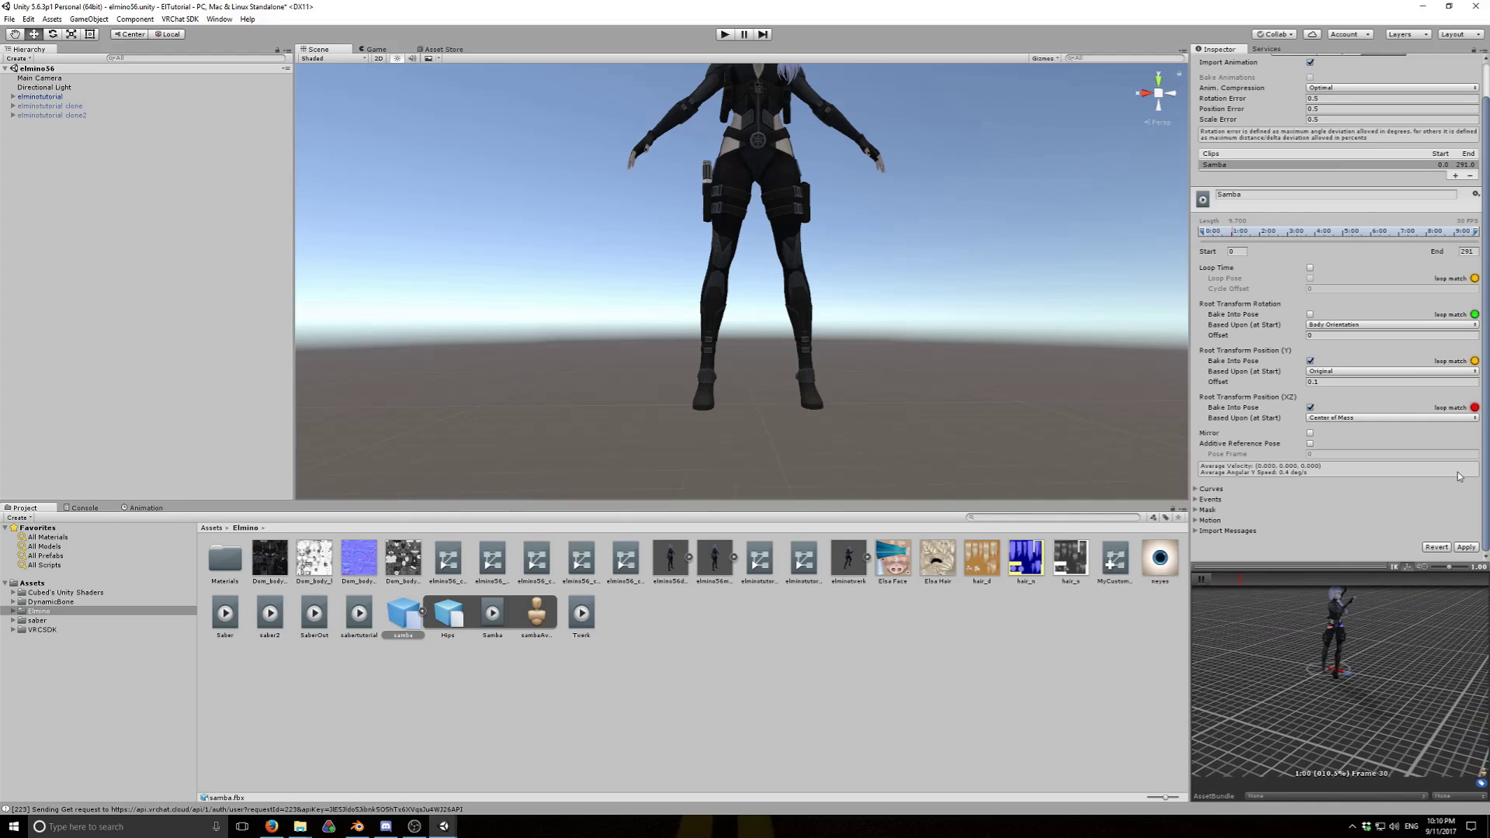
click(1466, 547)
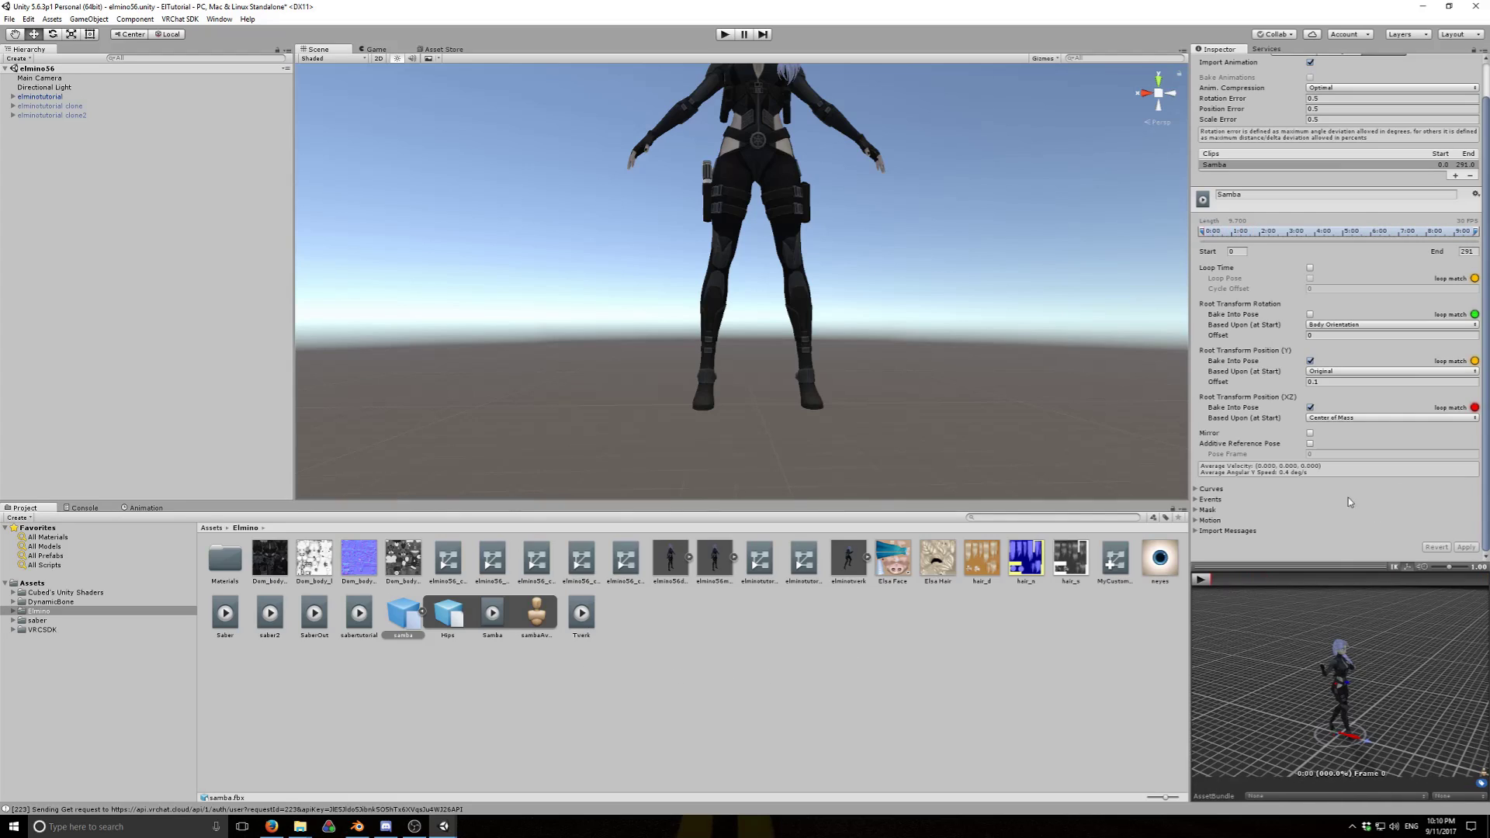
Duplicate the Samba clip from the samba model as a standalone animation asset
click(490, 615)
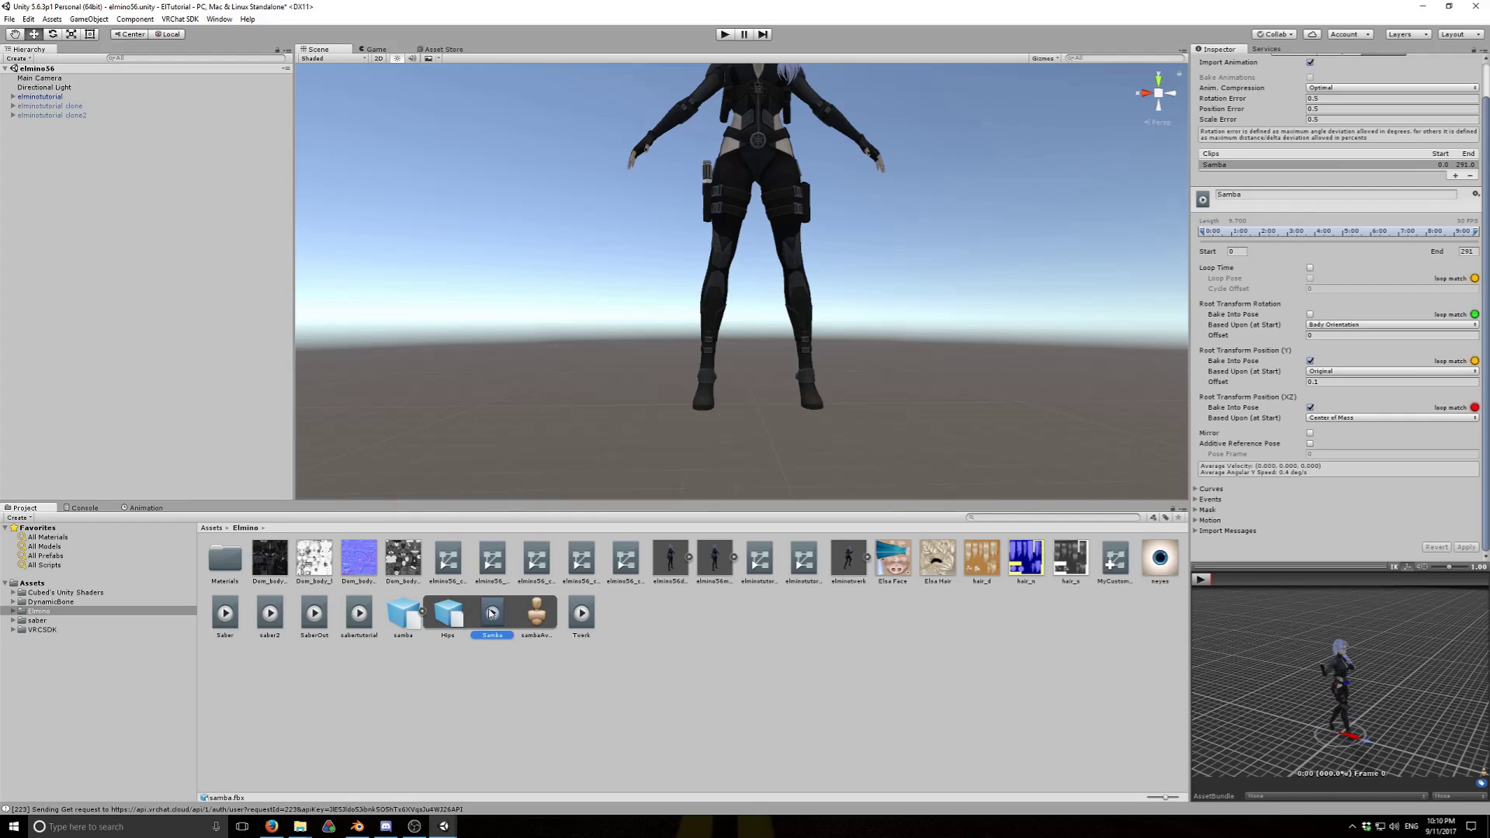
key(ctrl+d)
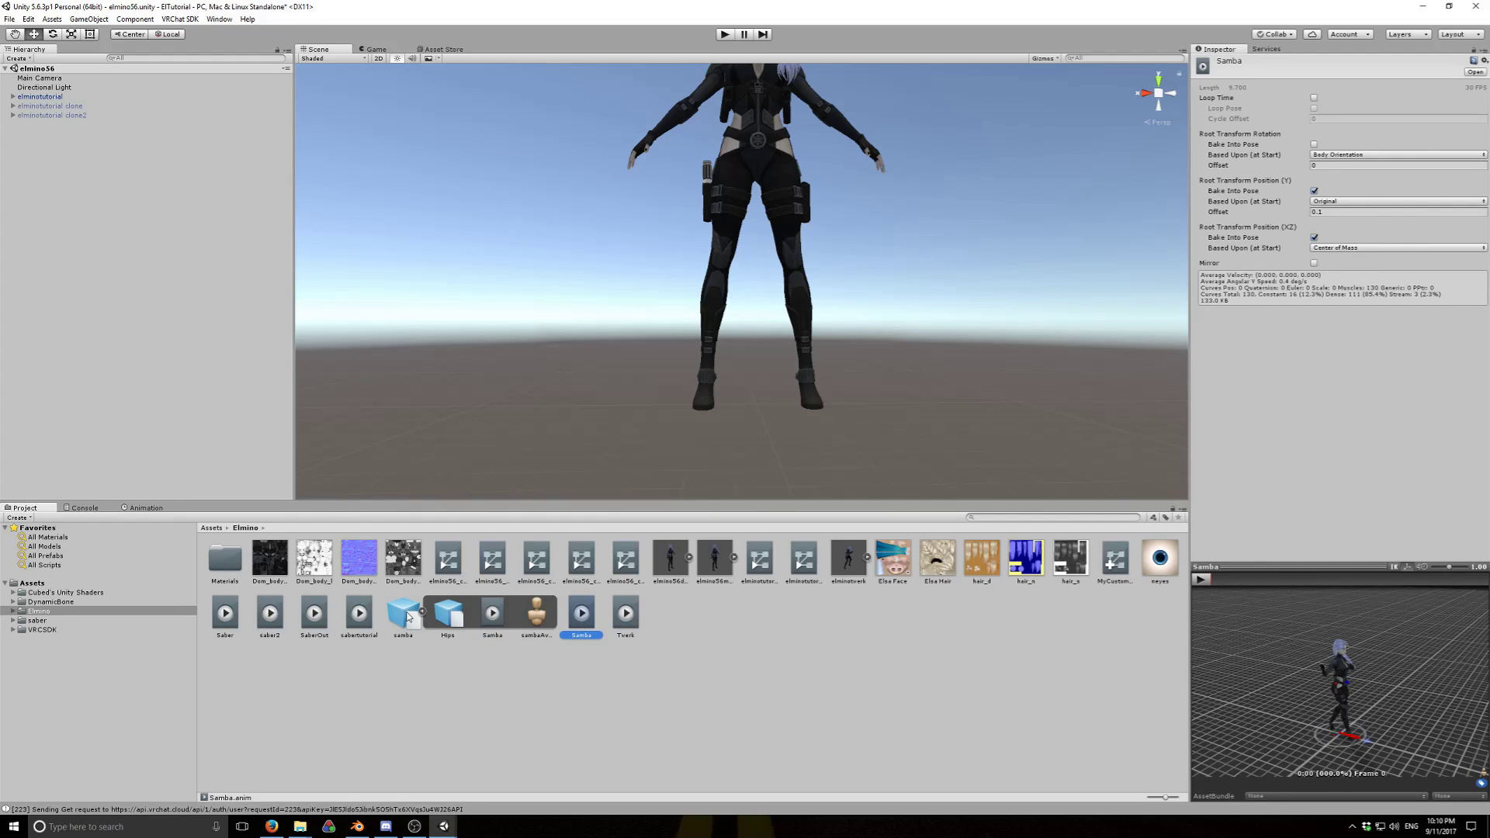
Delete the imported samba model from the Elmina folder, keeping and selecting the standalone Samba clip
right_click(412, 615)
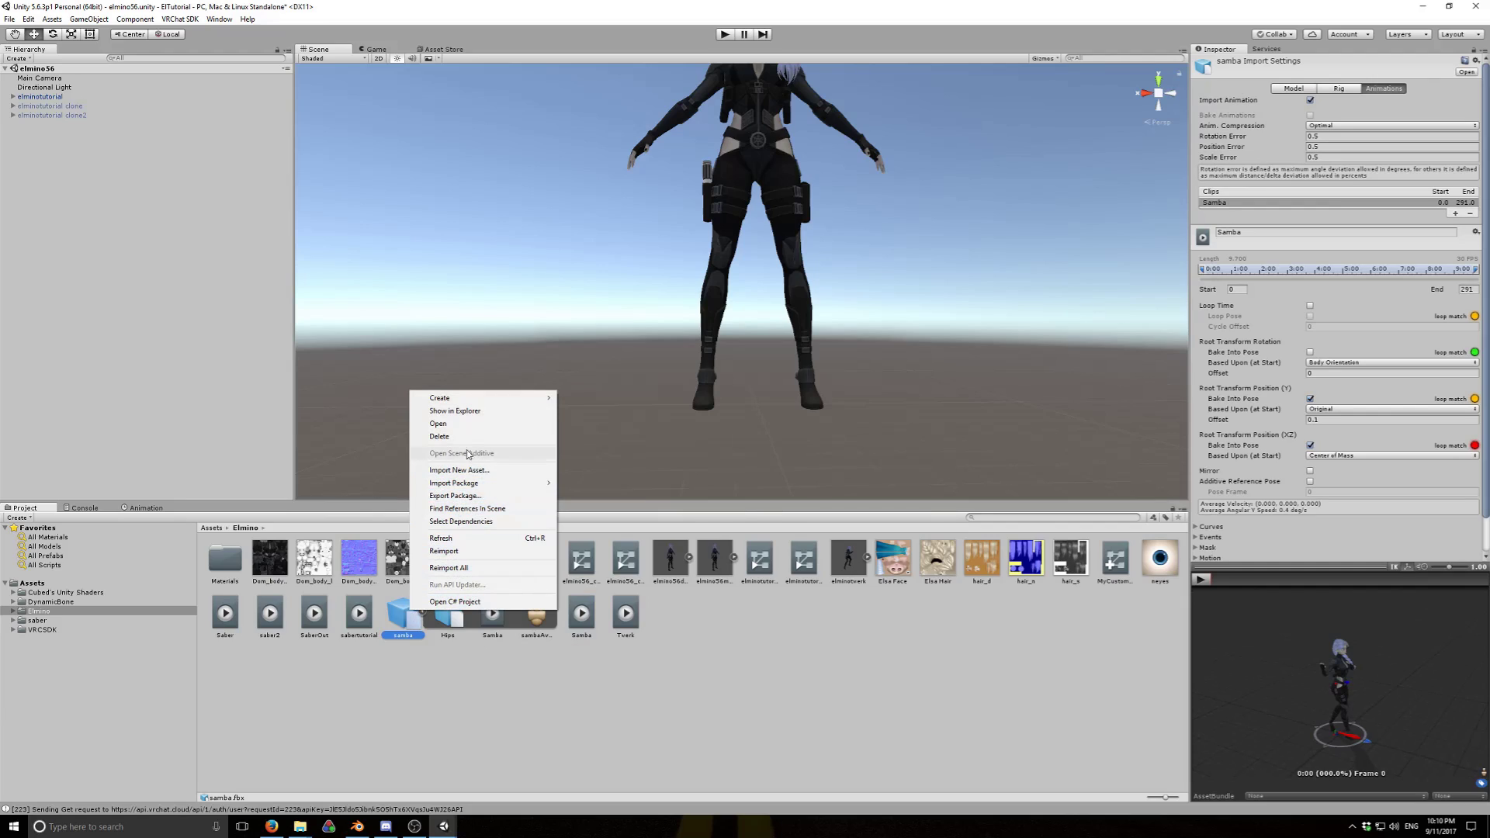
click(443, 436)
click(785, 439)
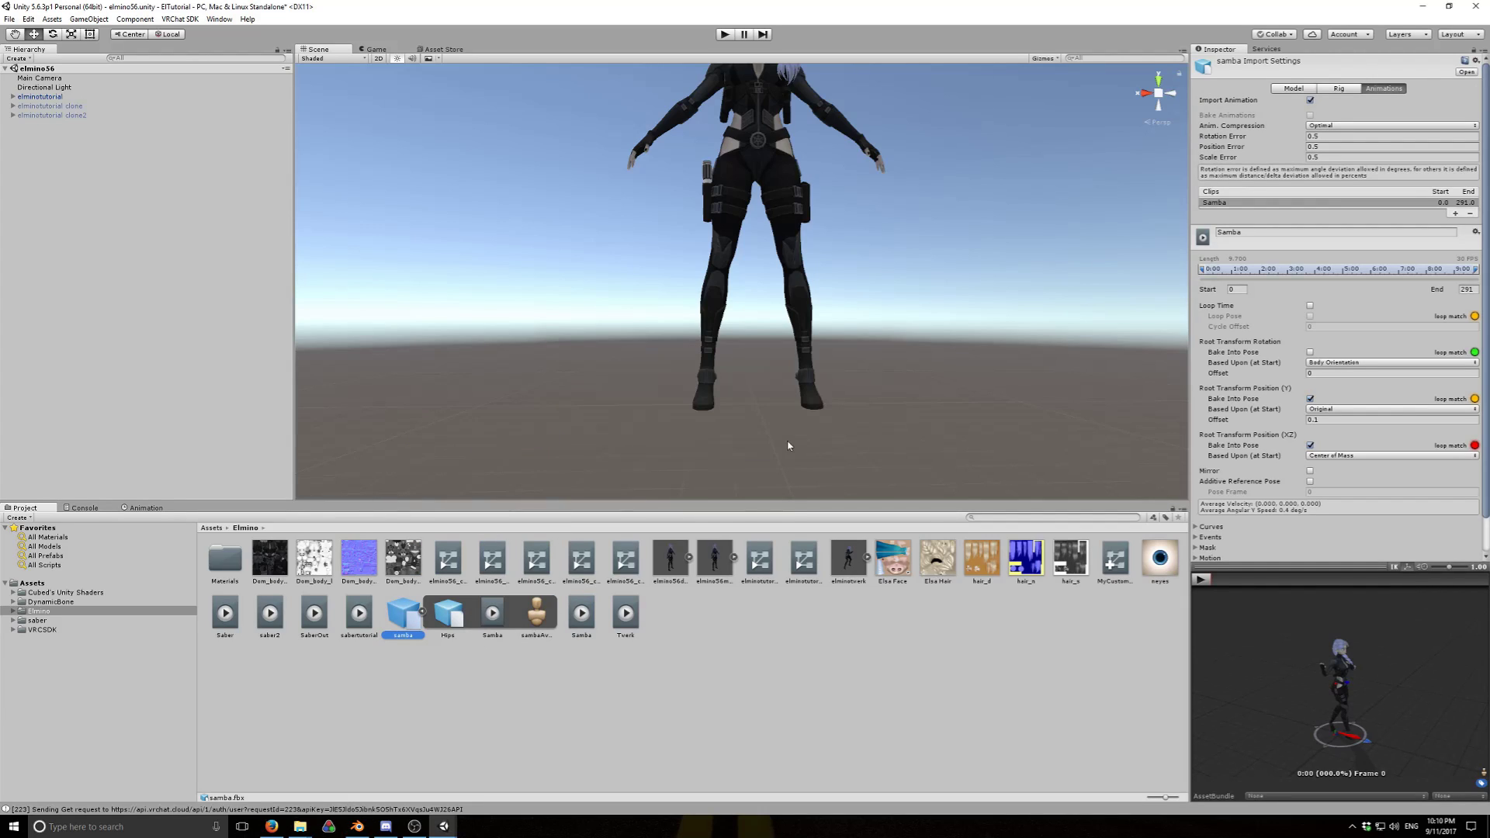
click(402, 610)
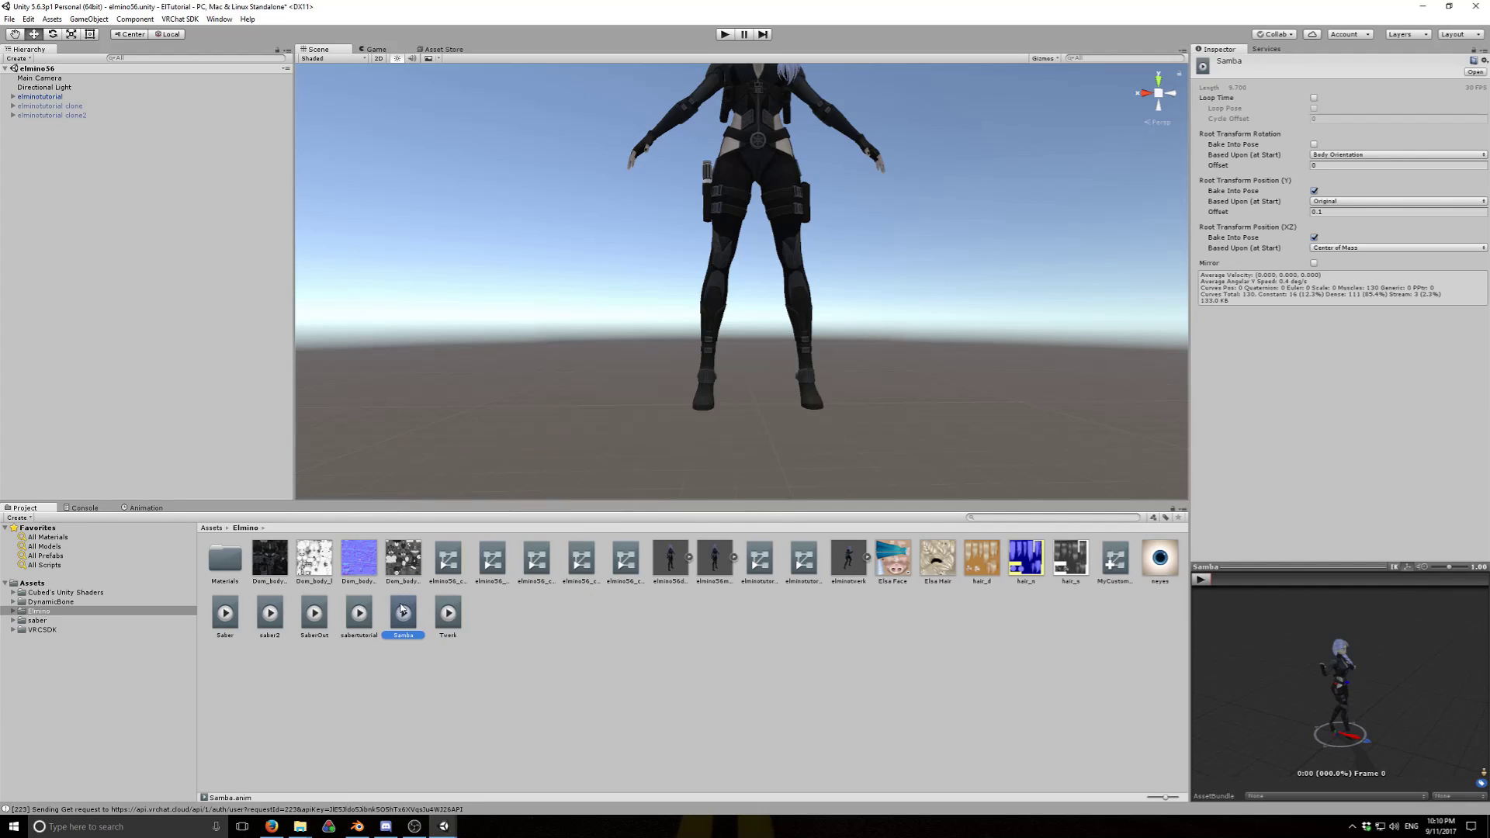
Assign the Samba clip to EMOTE5 in the MyCustomAnim override controller, and select the elminotutorial avatar to inspect its descriptor
click(1113, 559)
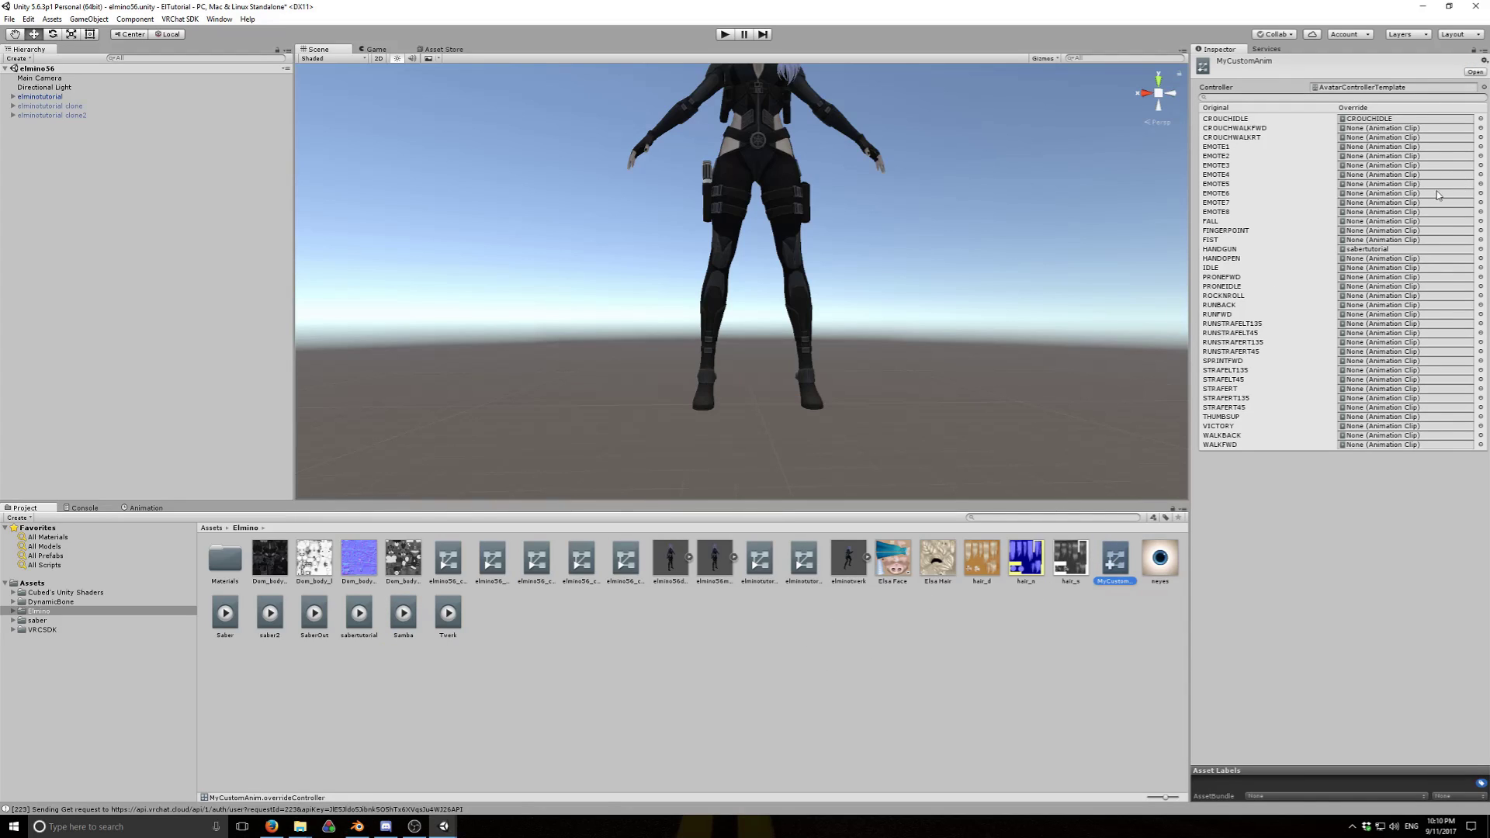
click(1480, 184)
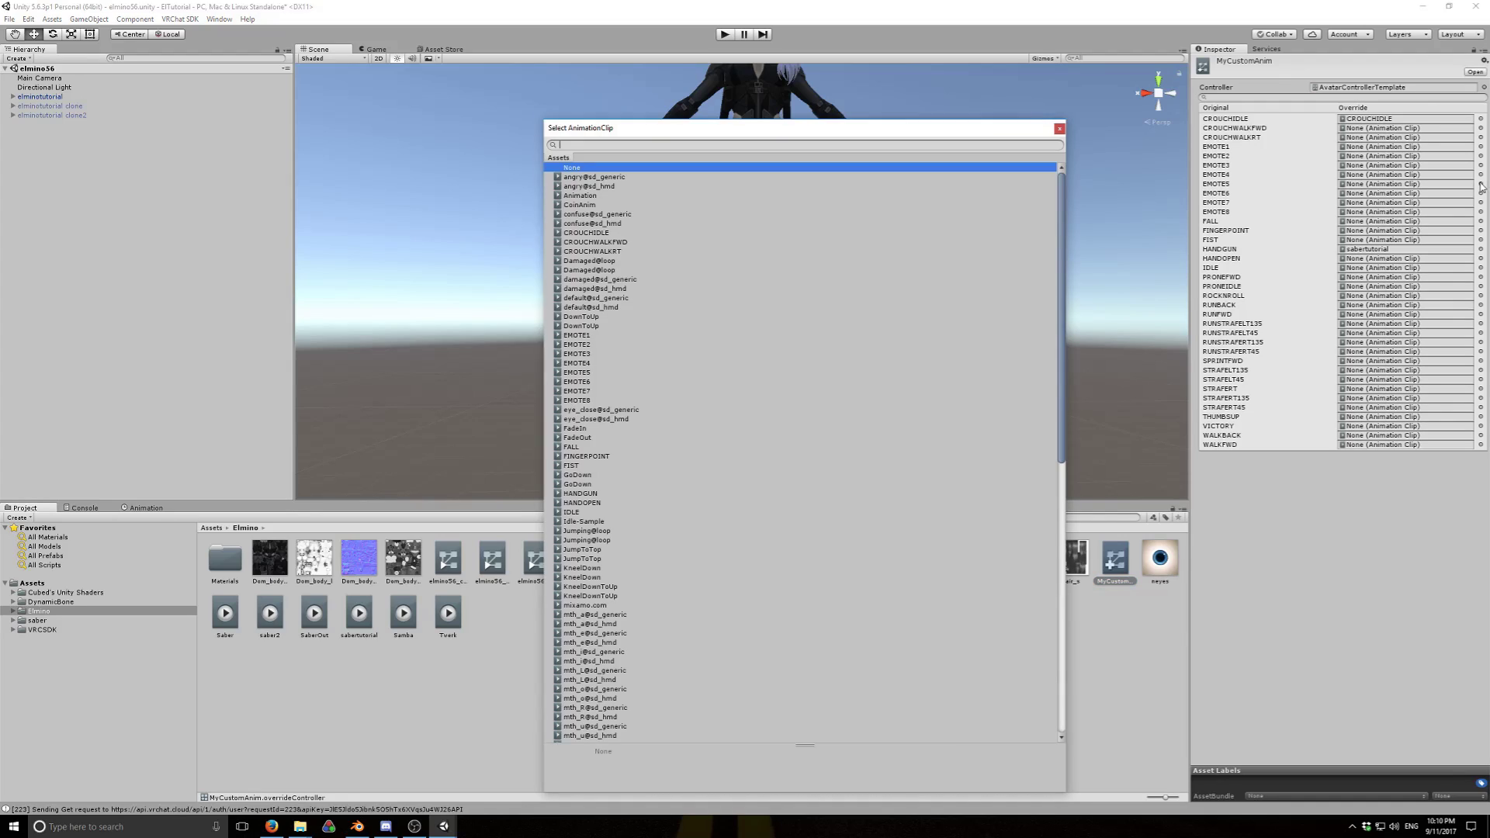
scroll(699, 427, down, 10)
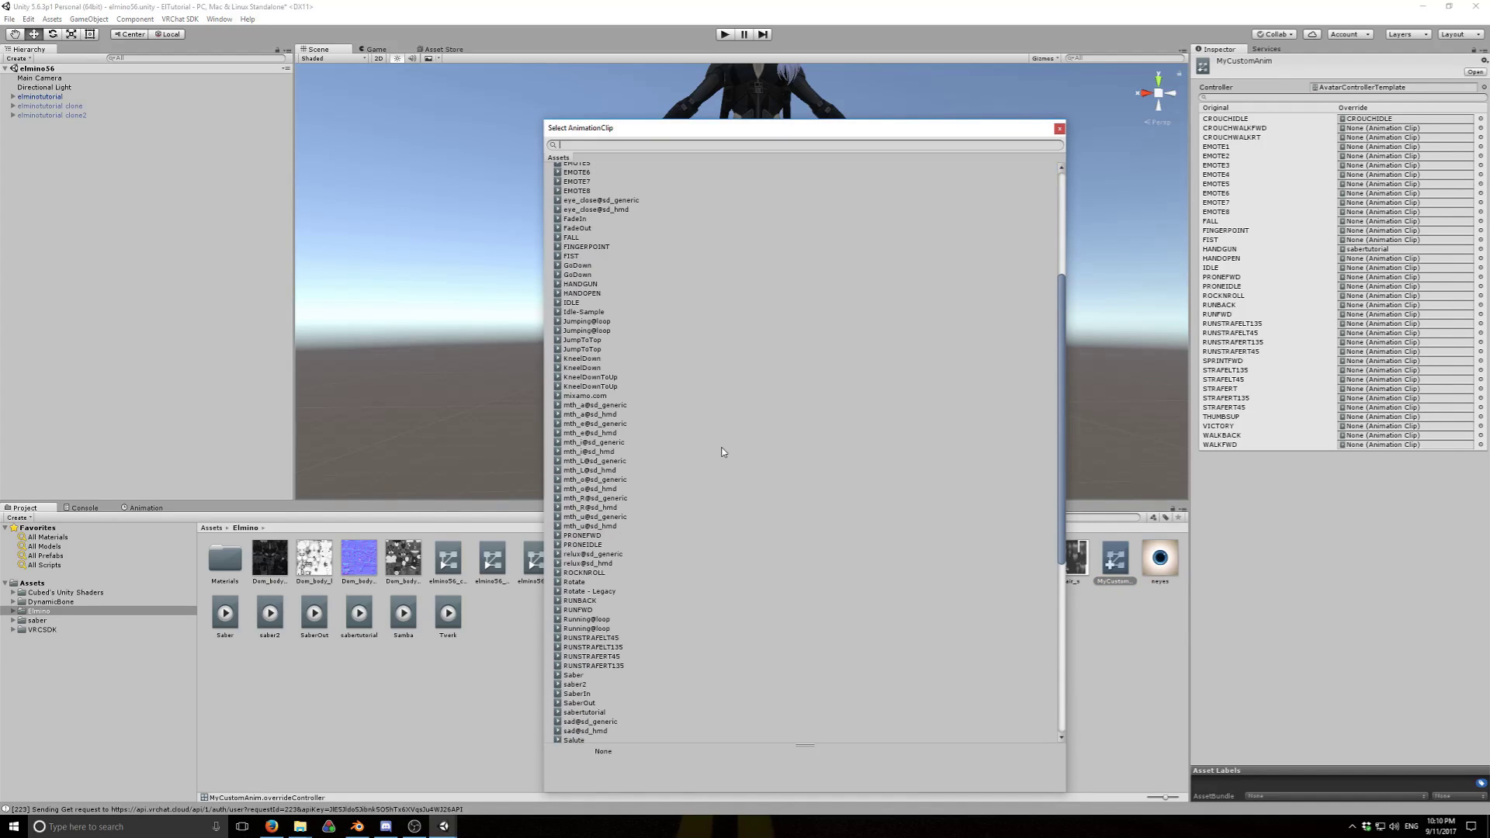
double_click(584, 445)
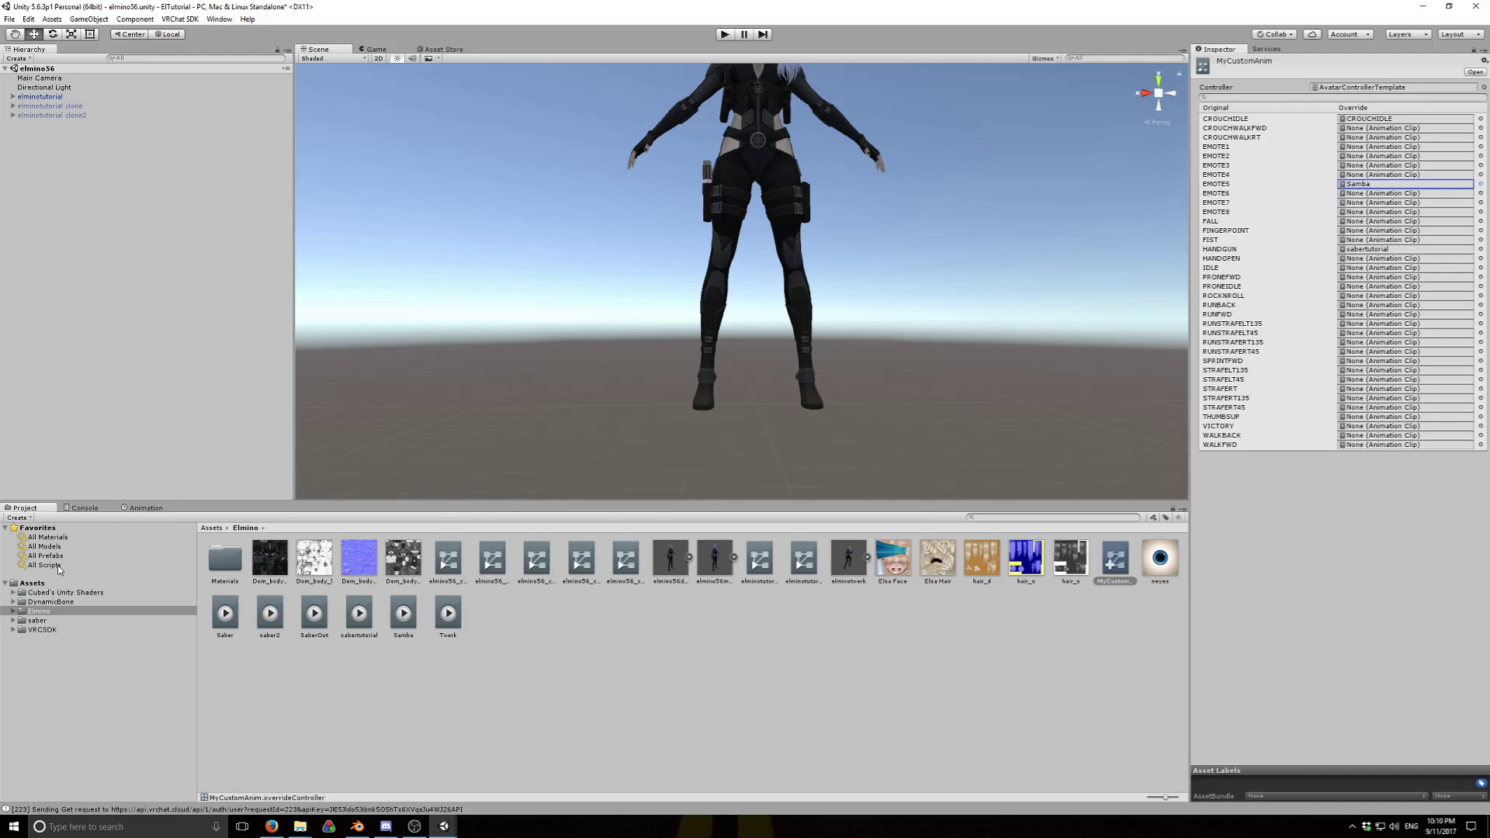
click(47, 97)
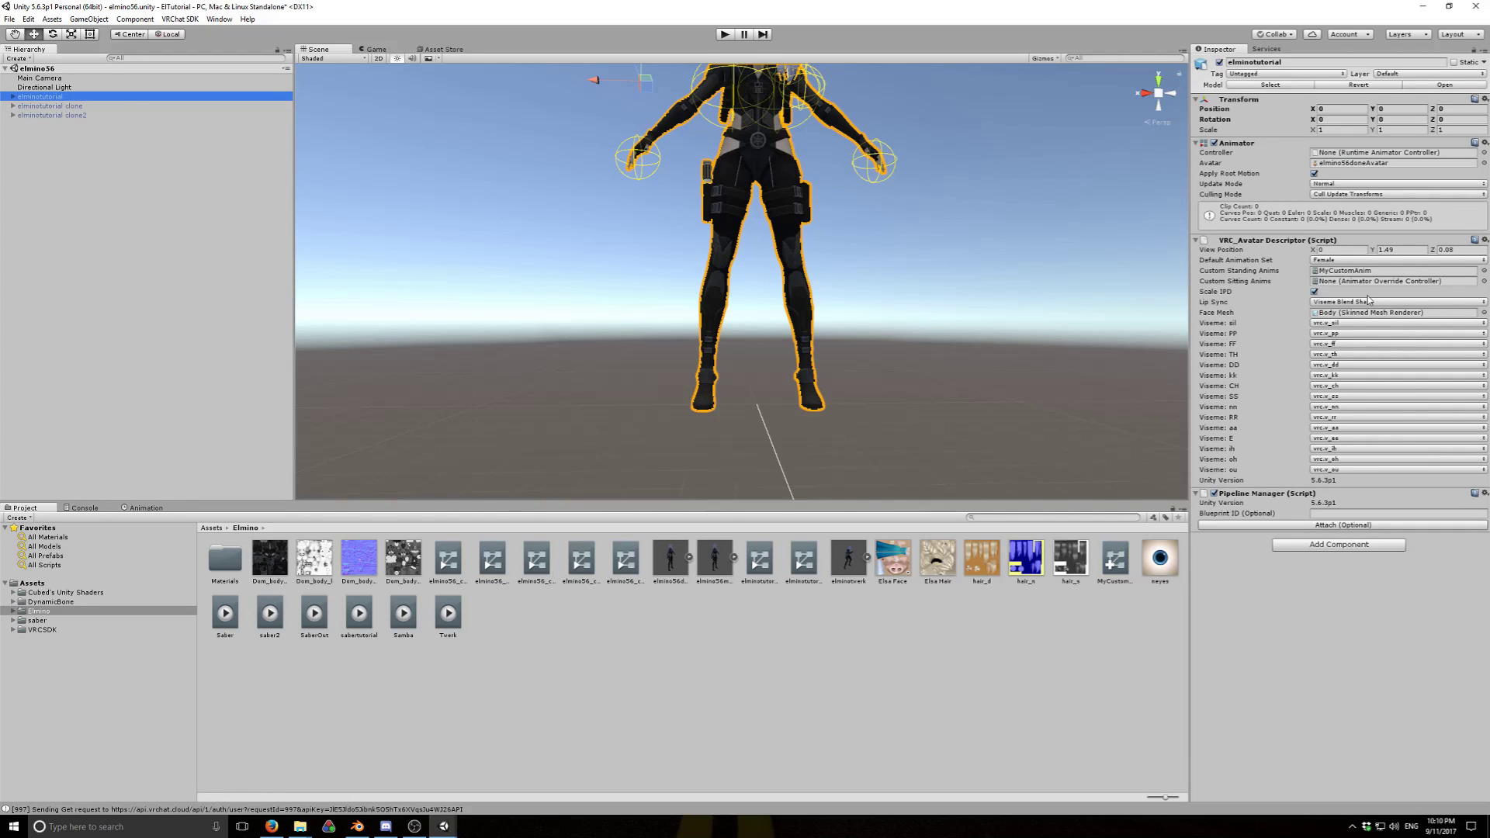